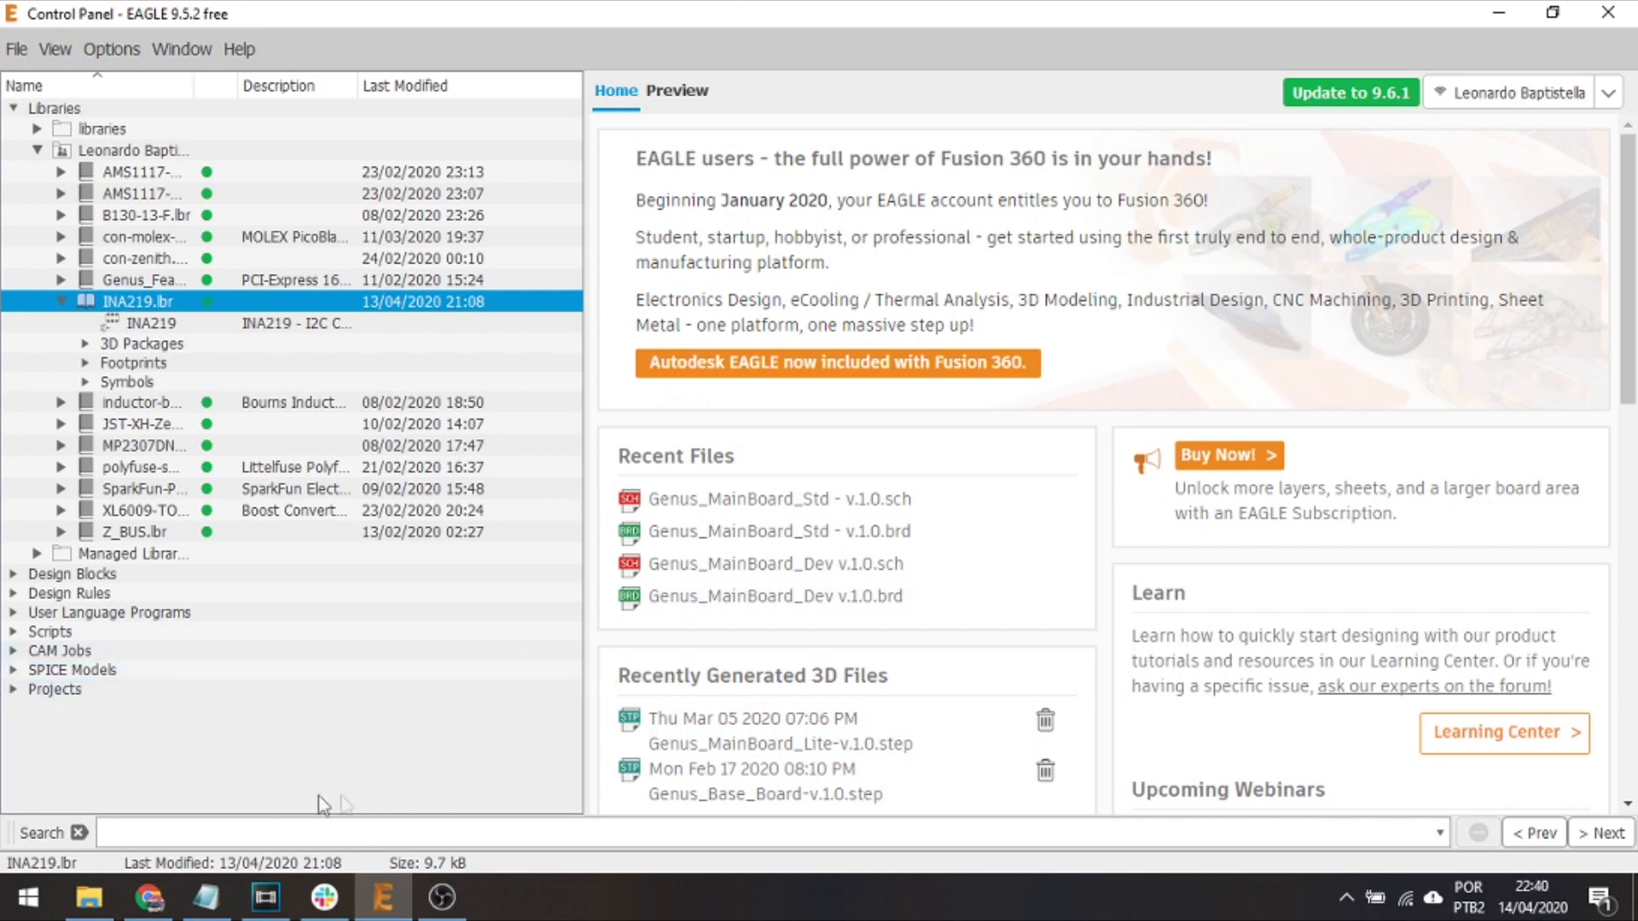
Switch to the browser to examine the INA219 current sensor product page, and return to EAGLE
mouse_move(150, 898)
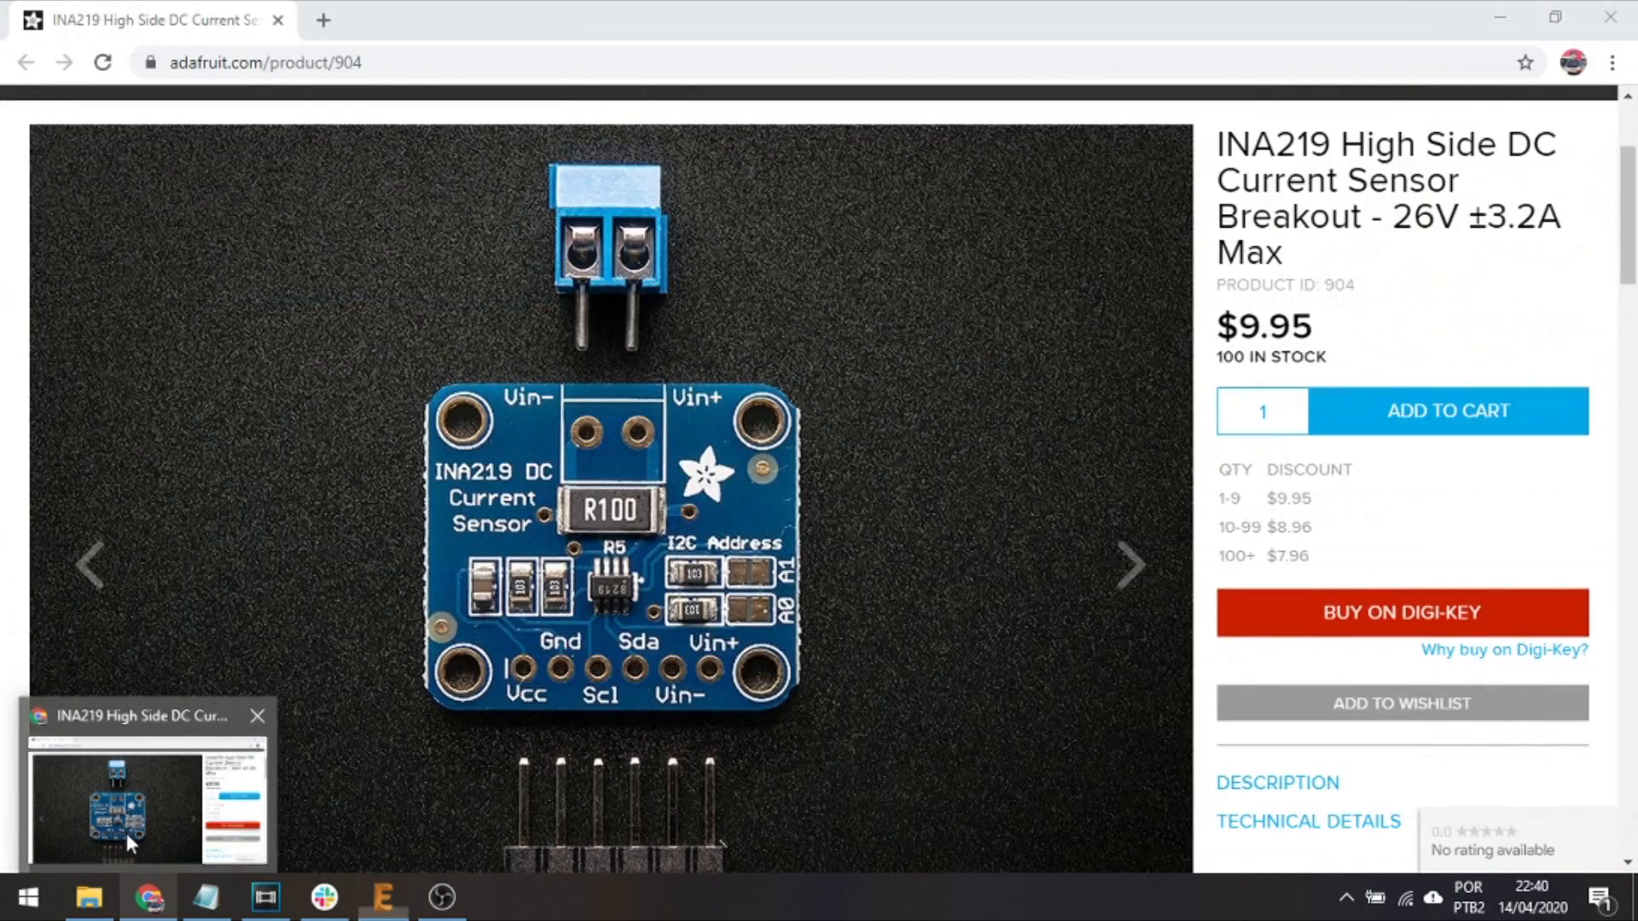
click(124, 829)
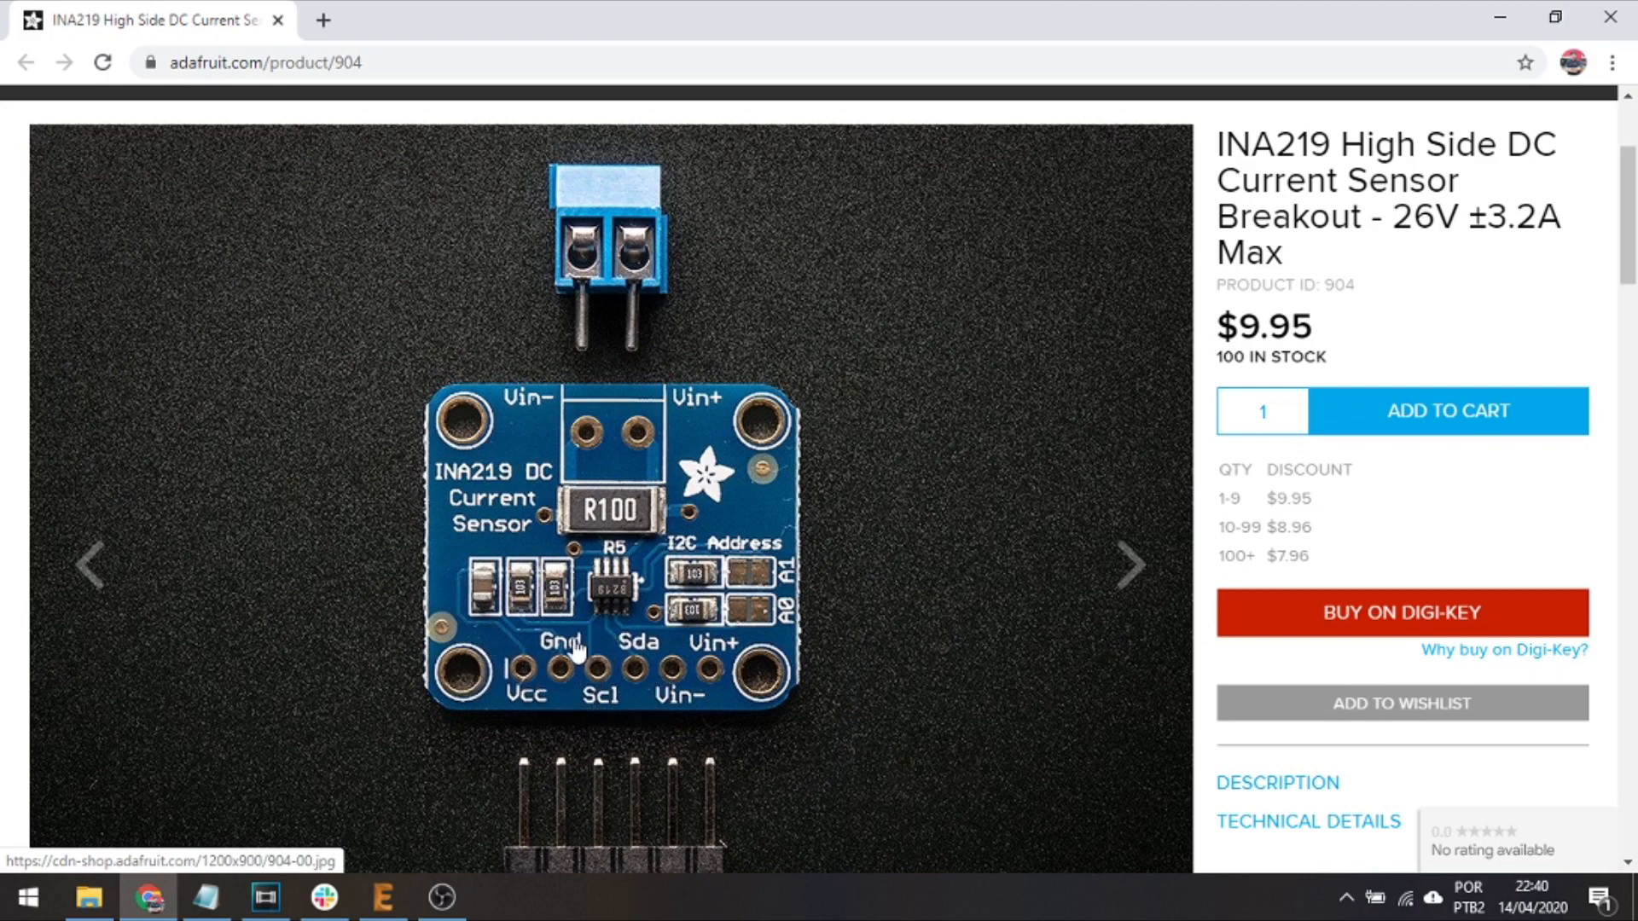
click(383, 896)
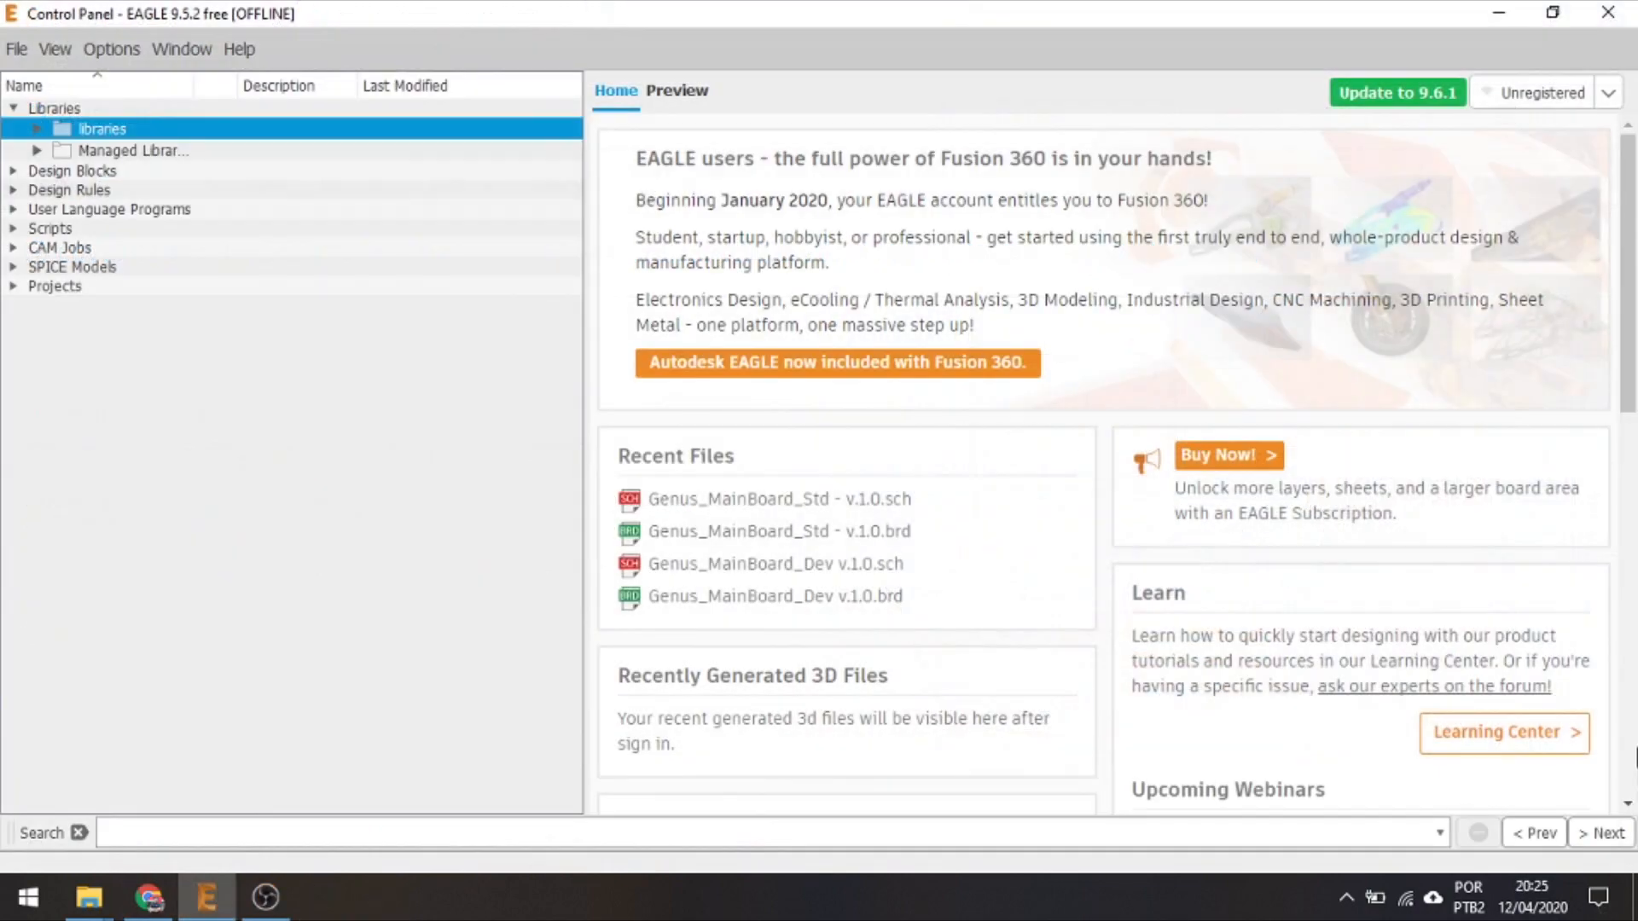
Open the account sign-in window to view the login form, and close it without signing in
click(1019, 840)
click(1544, 104)
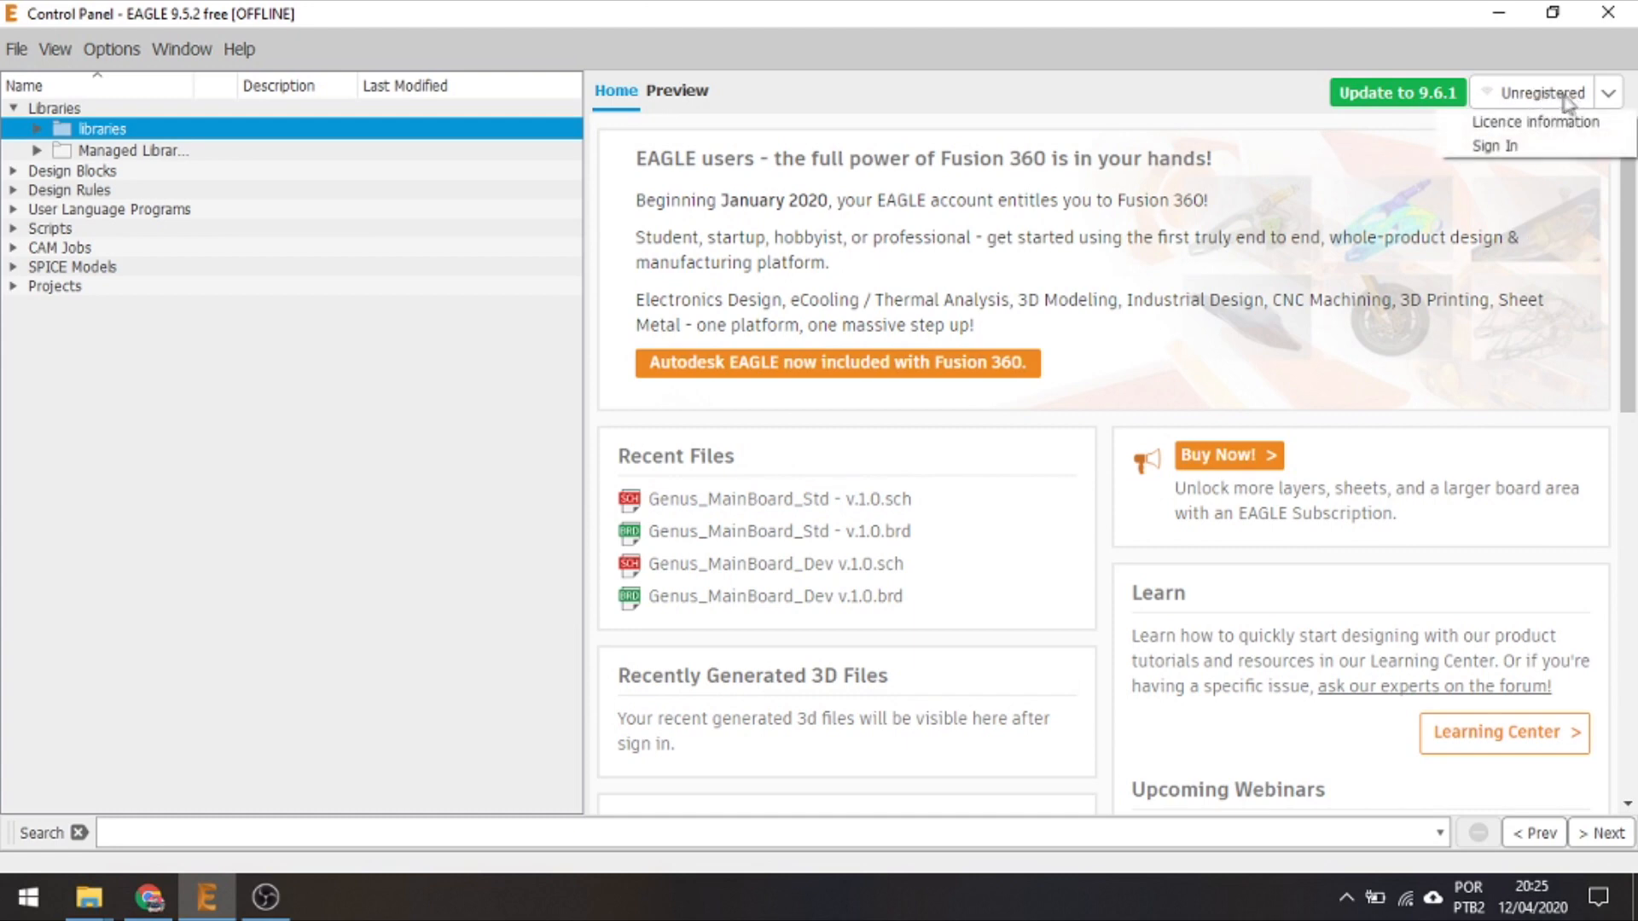
click(1521, 147)
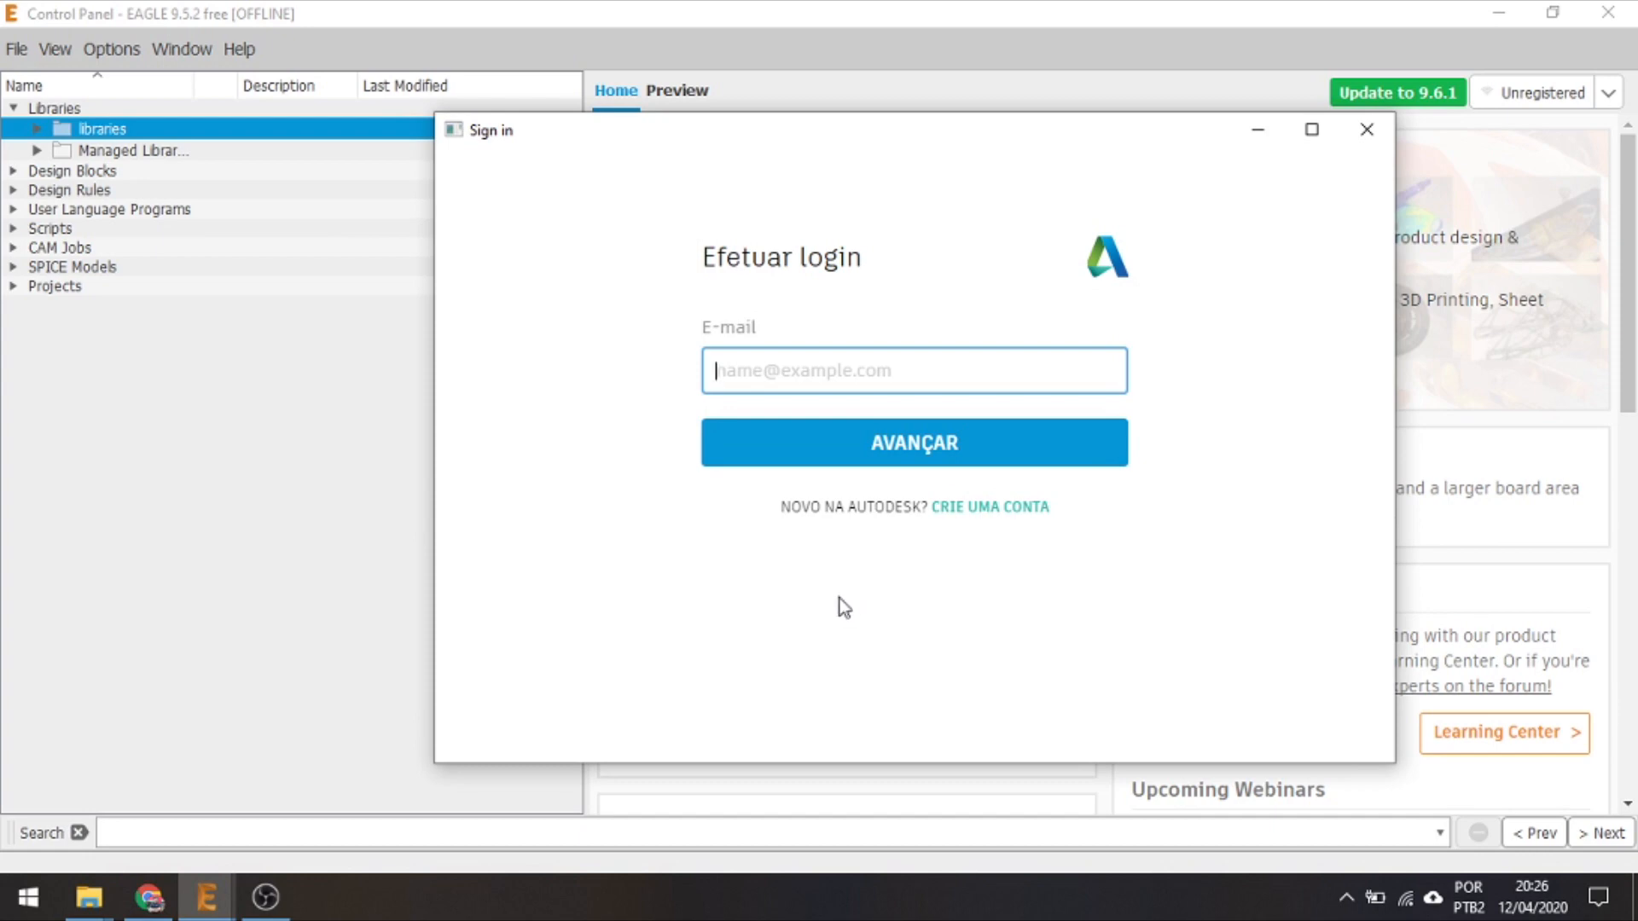
click(1365, 132)
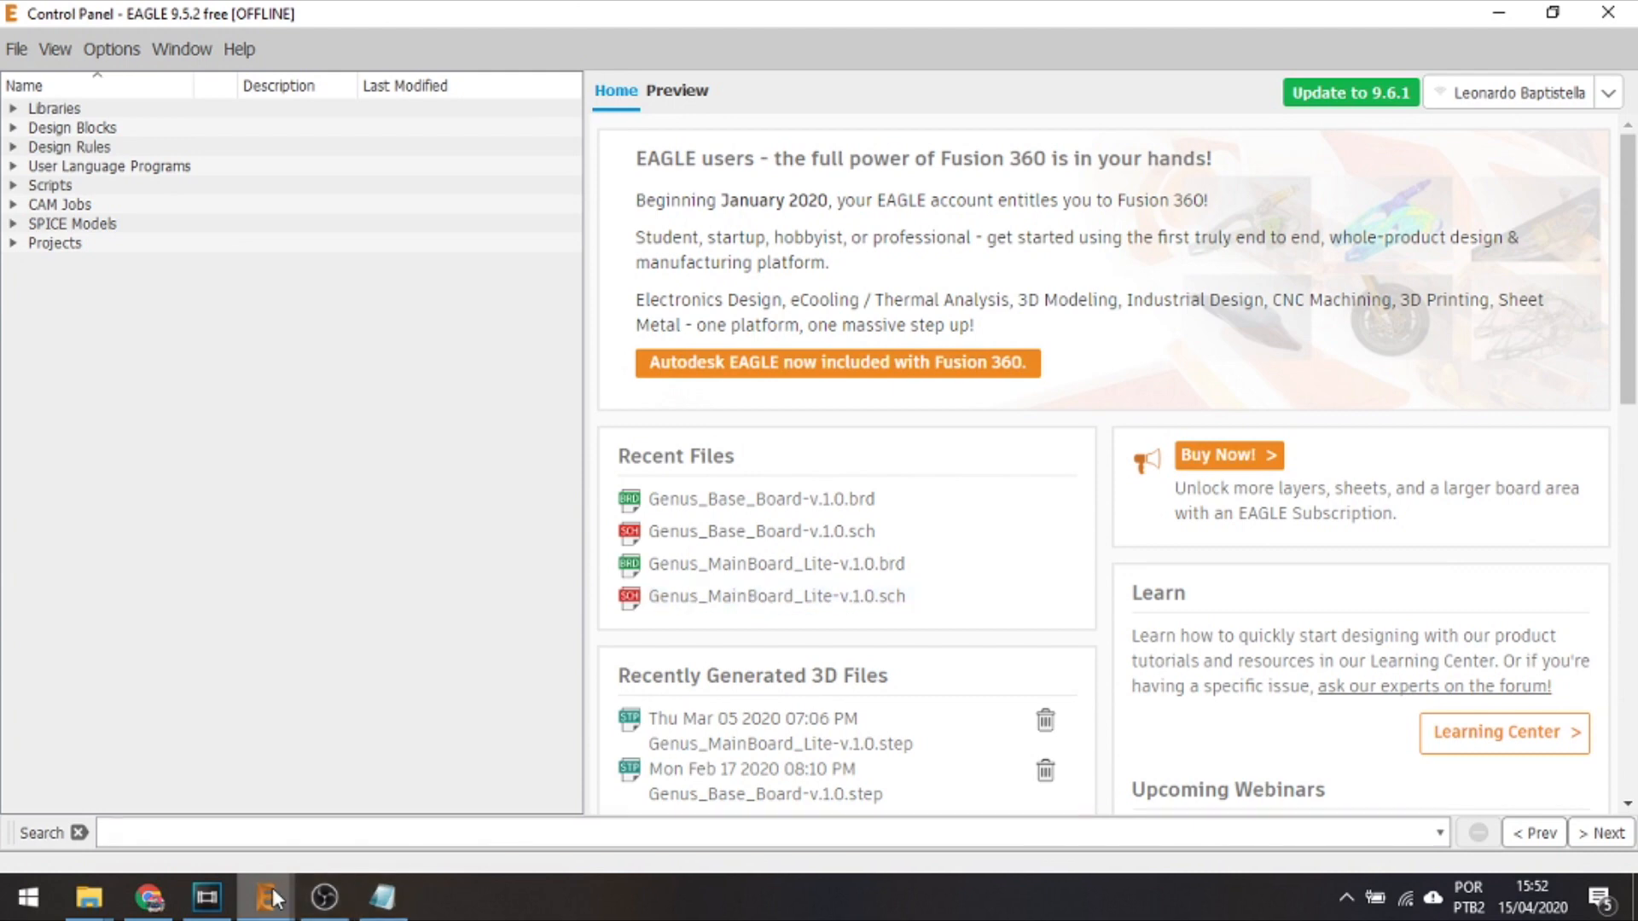
Bring up the Genus_Base_Board-v.1.0 board layout and view its manufacturing preview of the top side
mouse_move(273, 887)
mouse_move(356, 840)
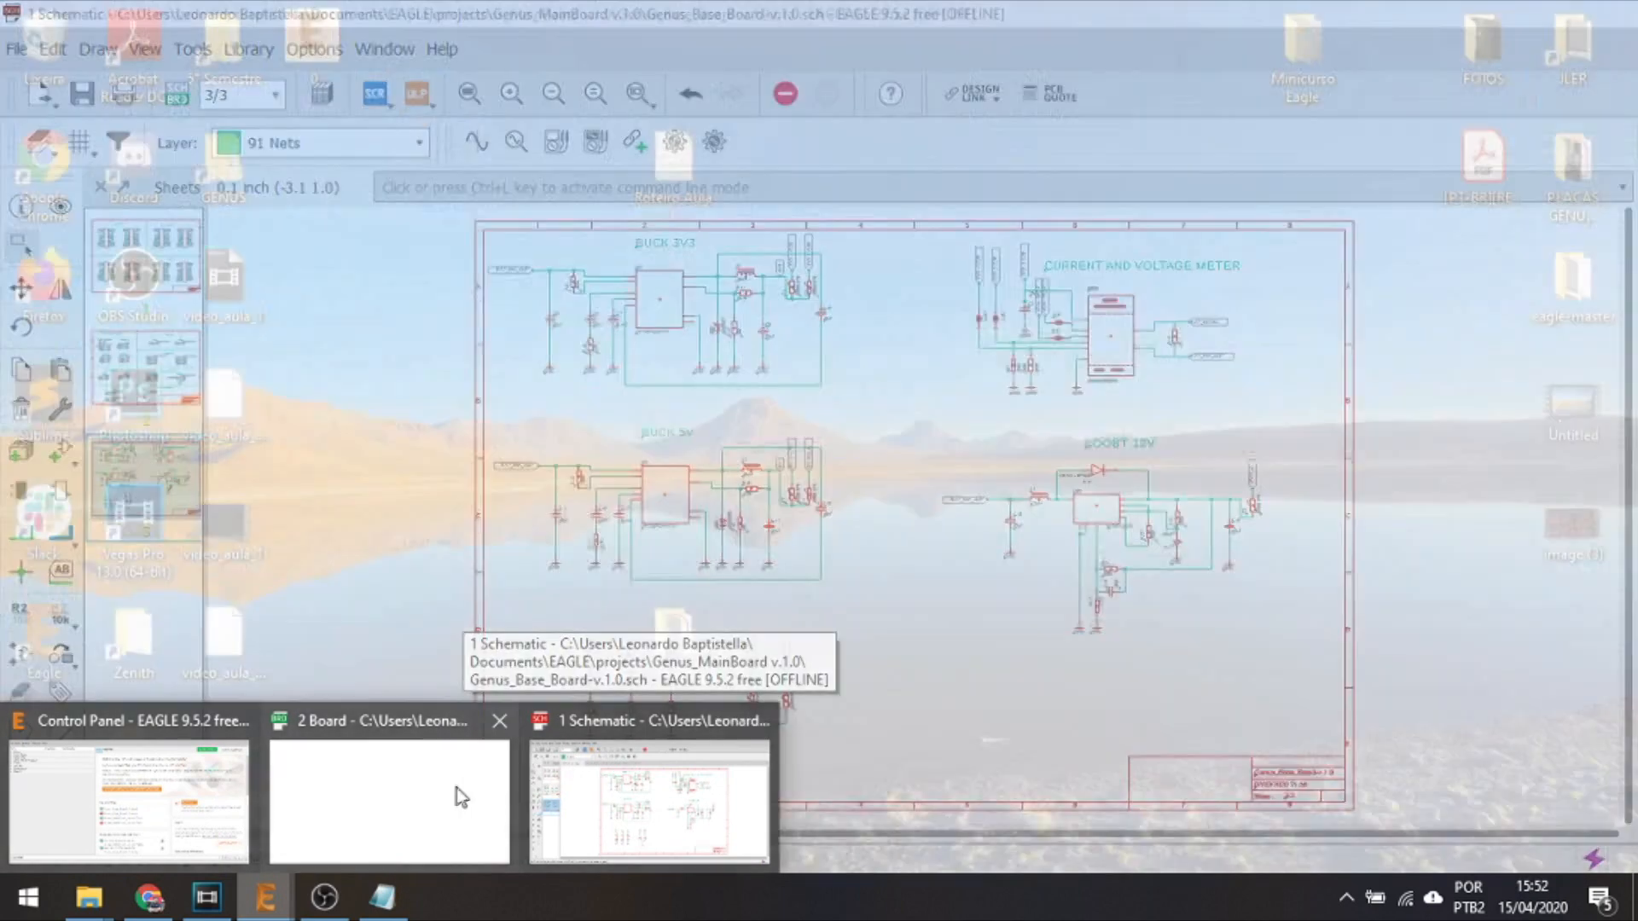
click(437, 795)
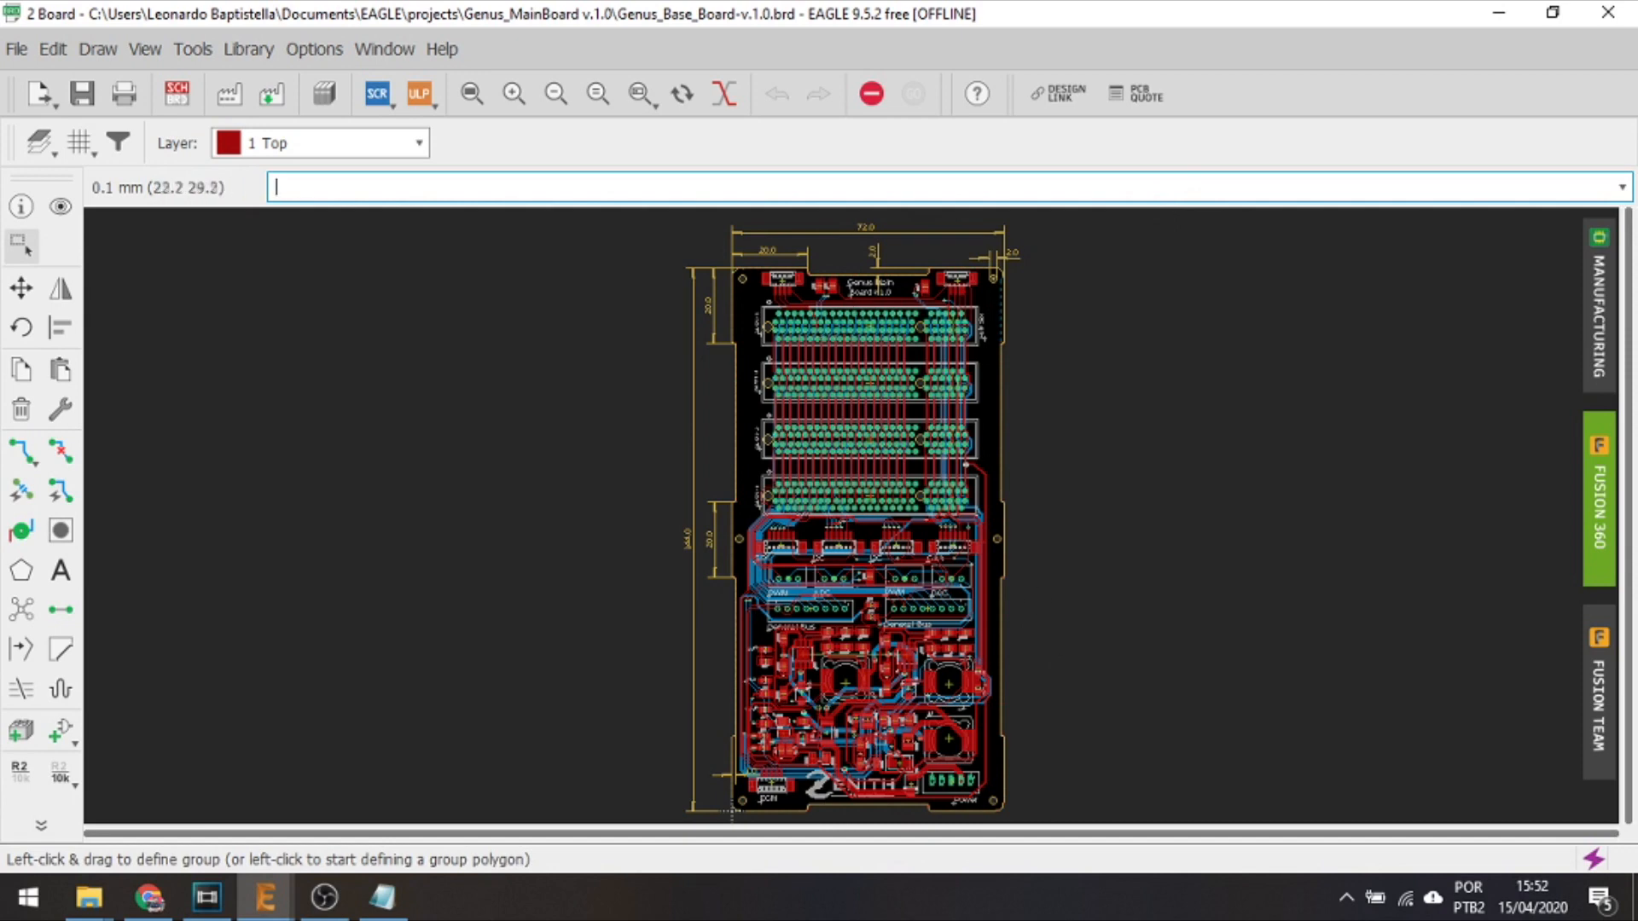
click(1597, 315)
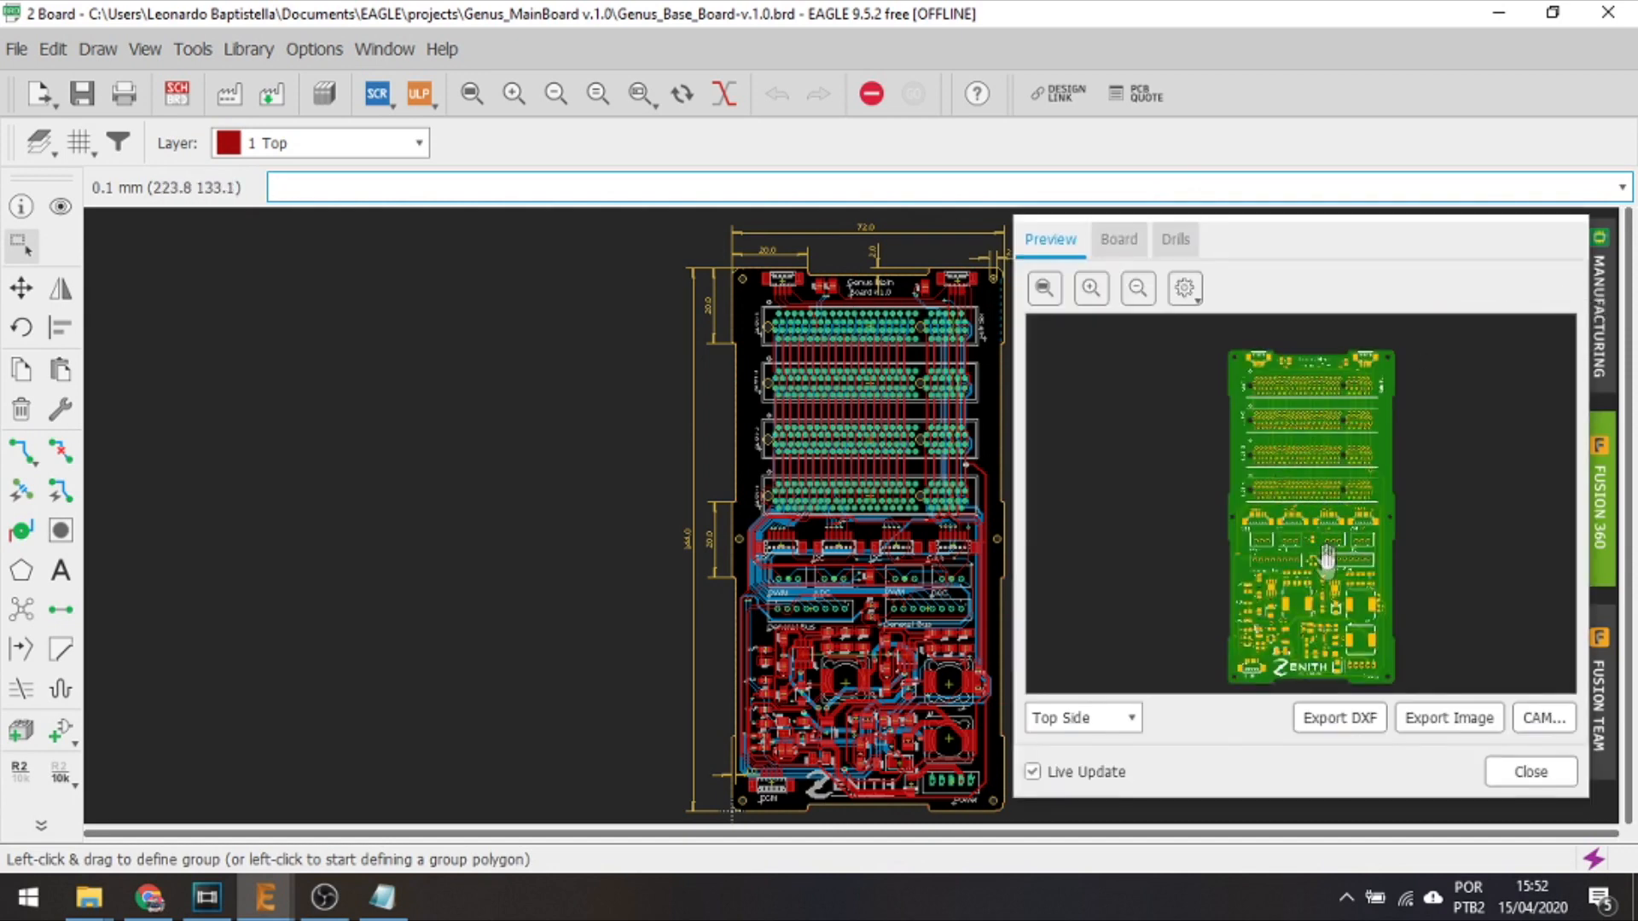
click(1298, 572)
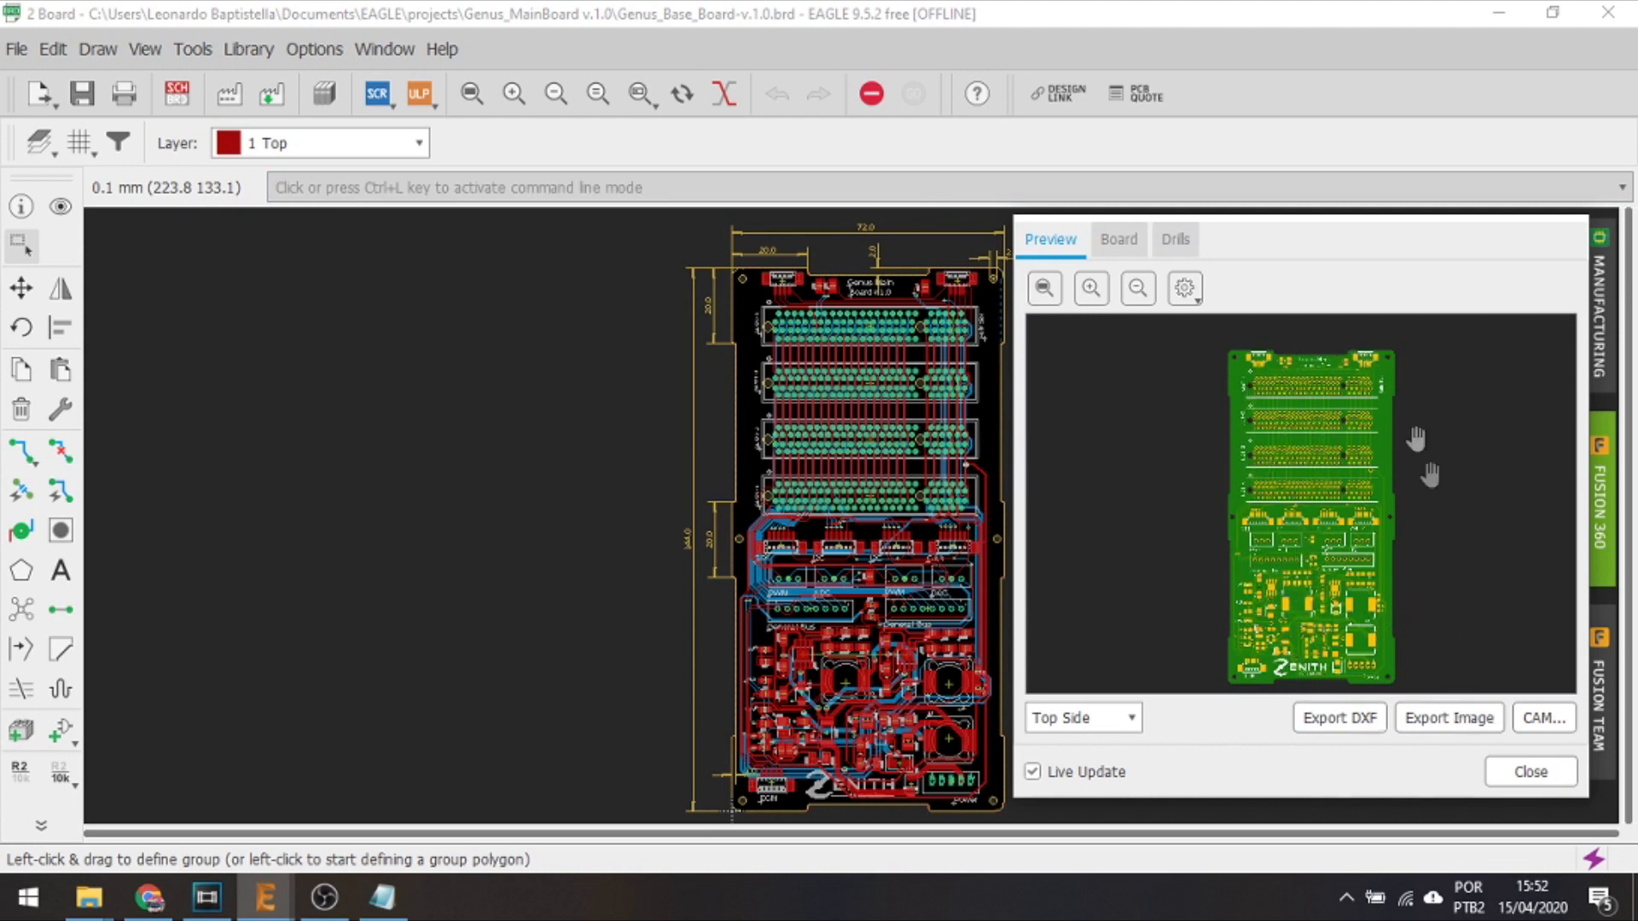
Switch to the browser to orbit the Genus_Base_Board 3D model, and return to EAGLE to close the manufacturing preview
click(149, 897)
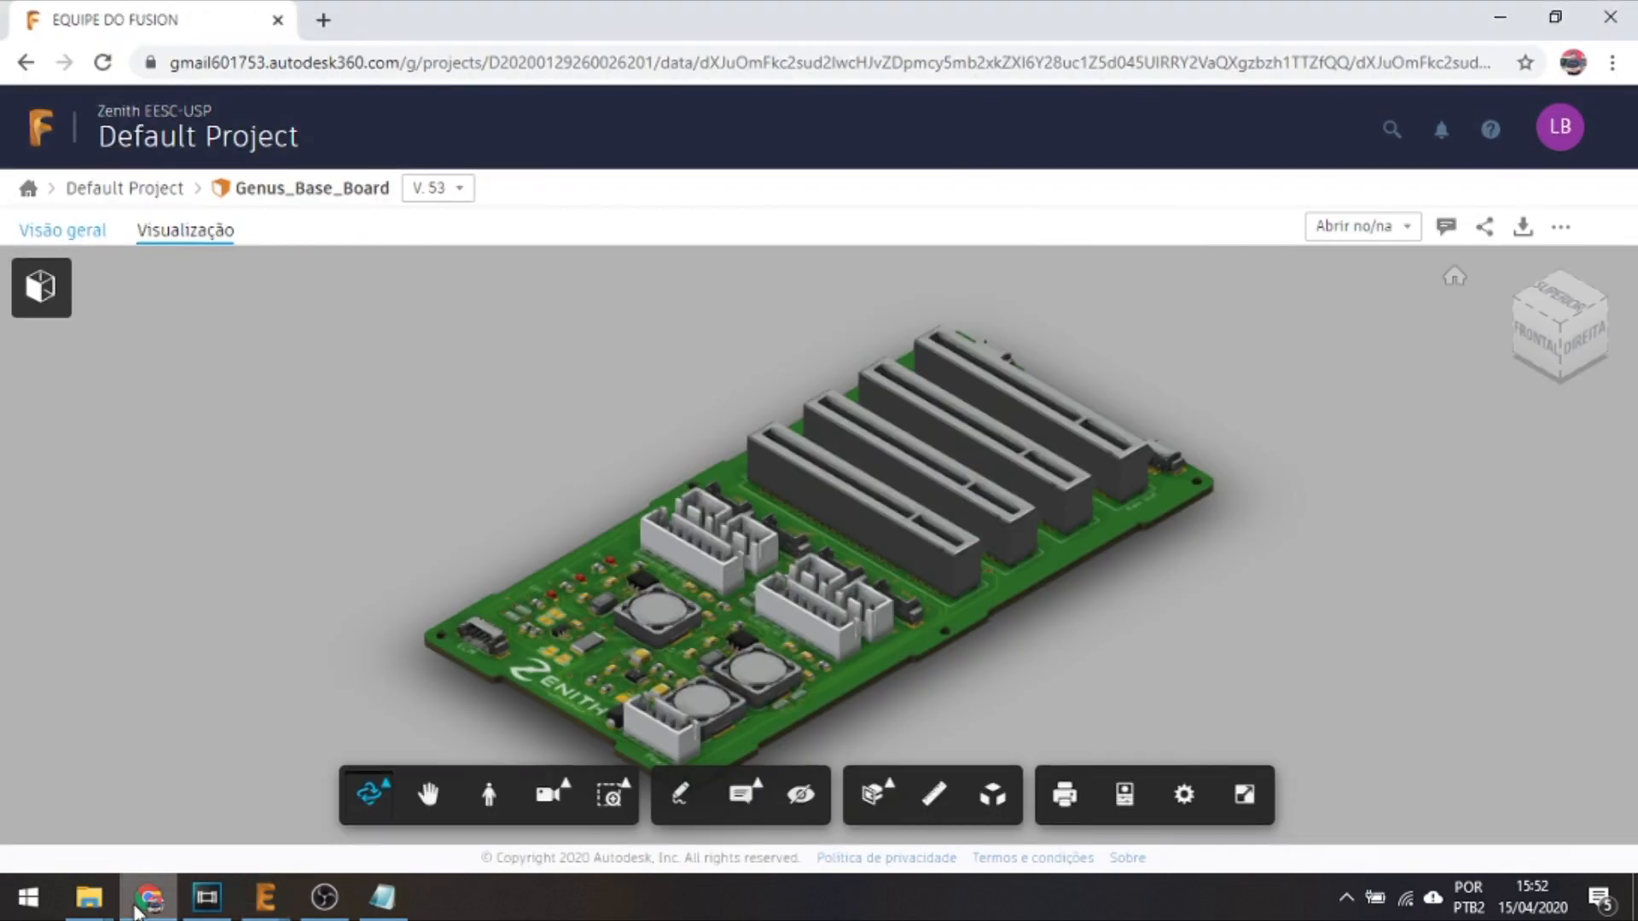
drag(807, 644, 649, 750)
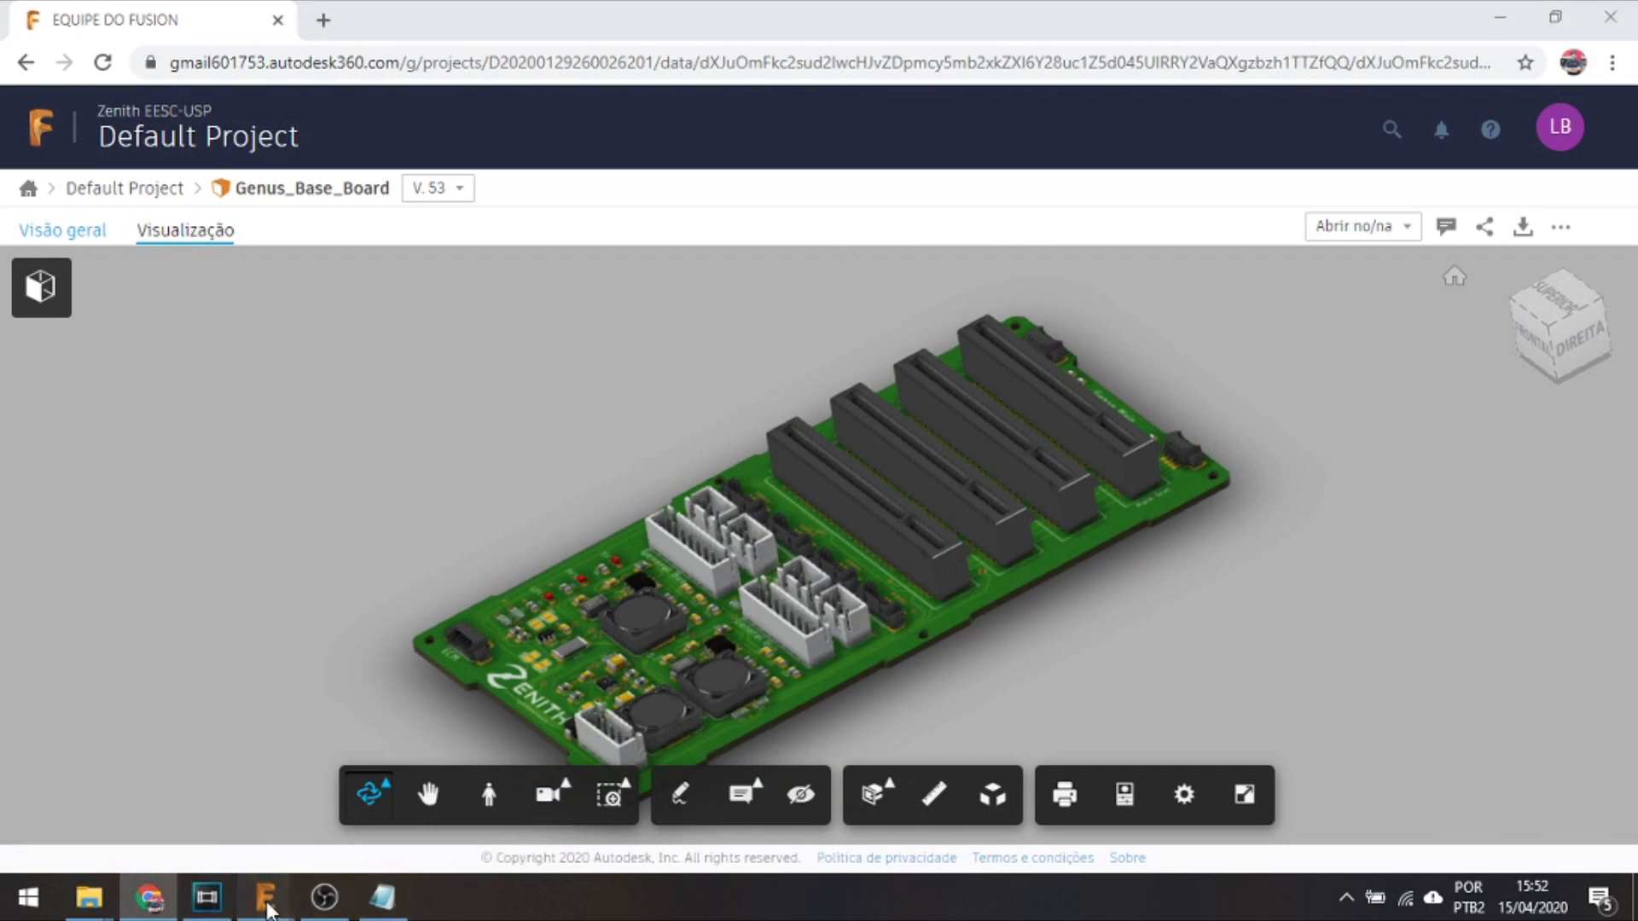
mouse_move(265, 898)
click(418, 814)
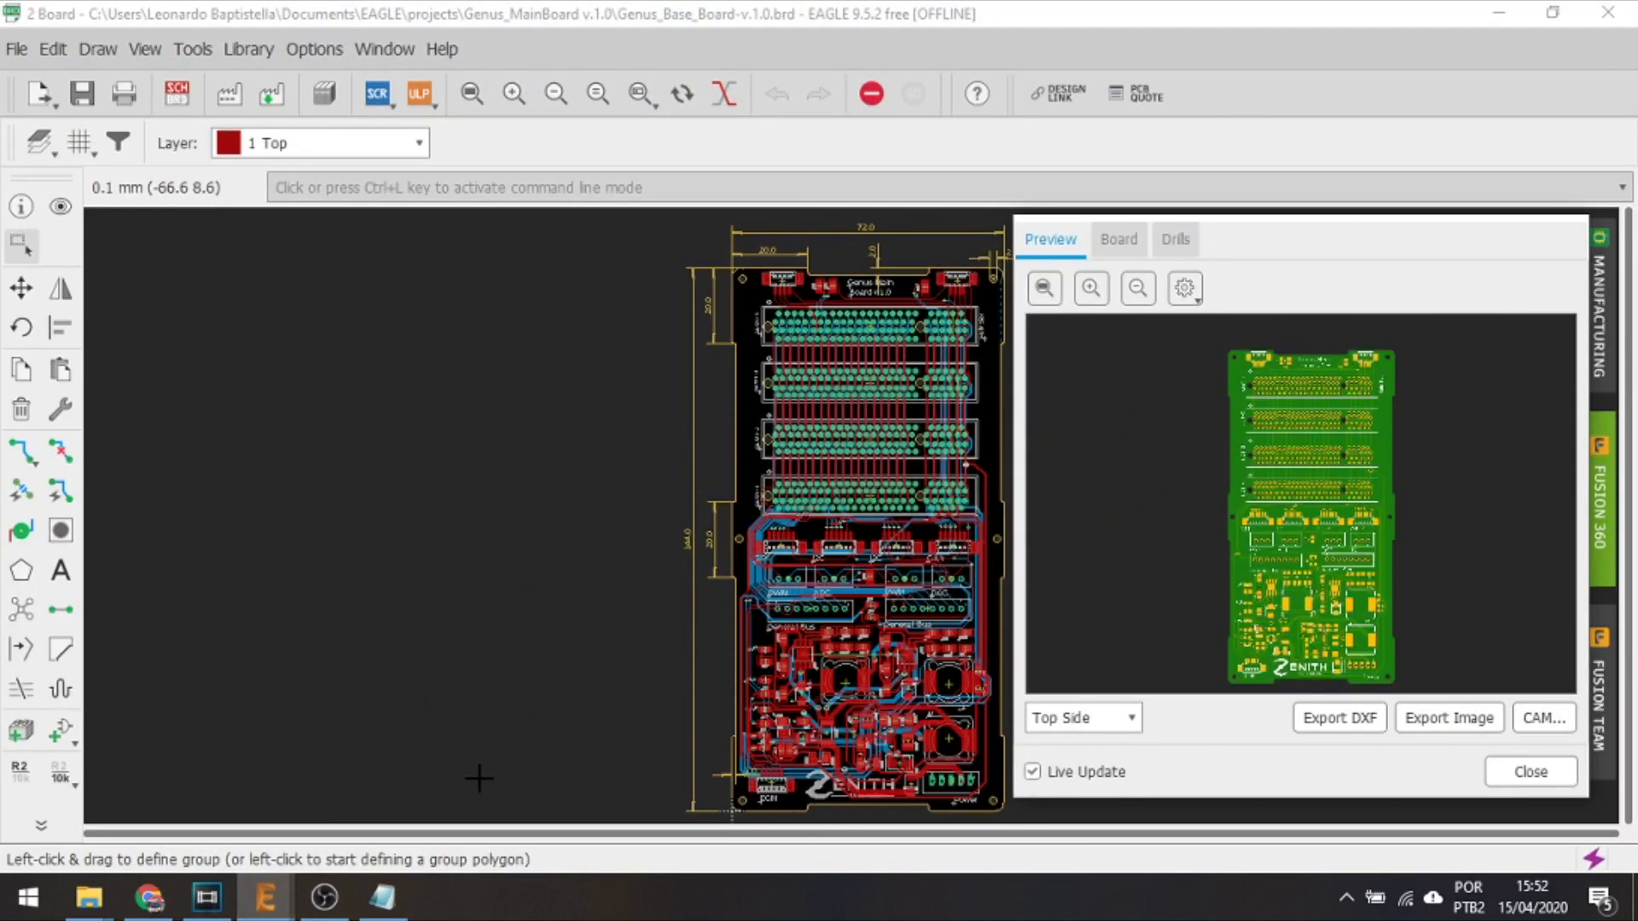
click(1530, 772)
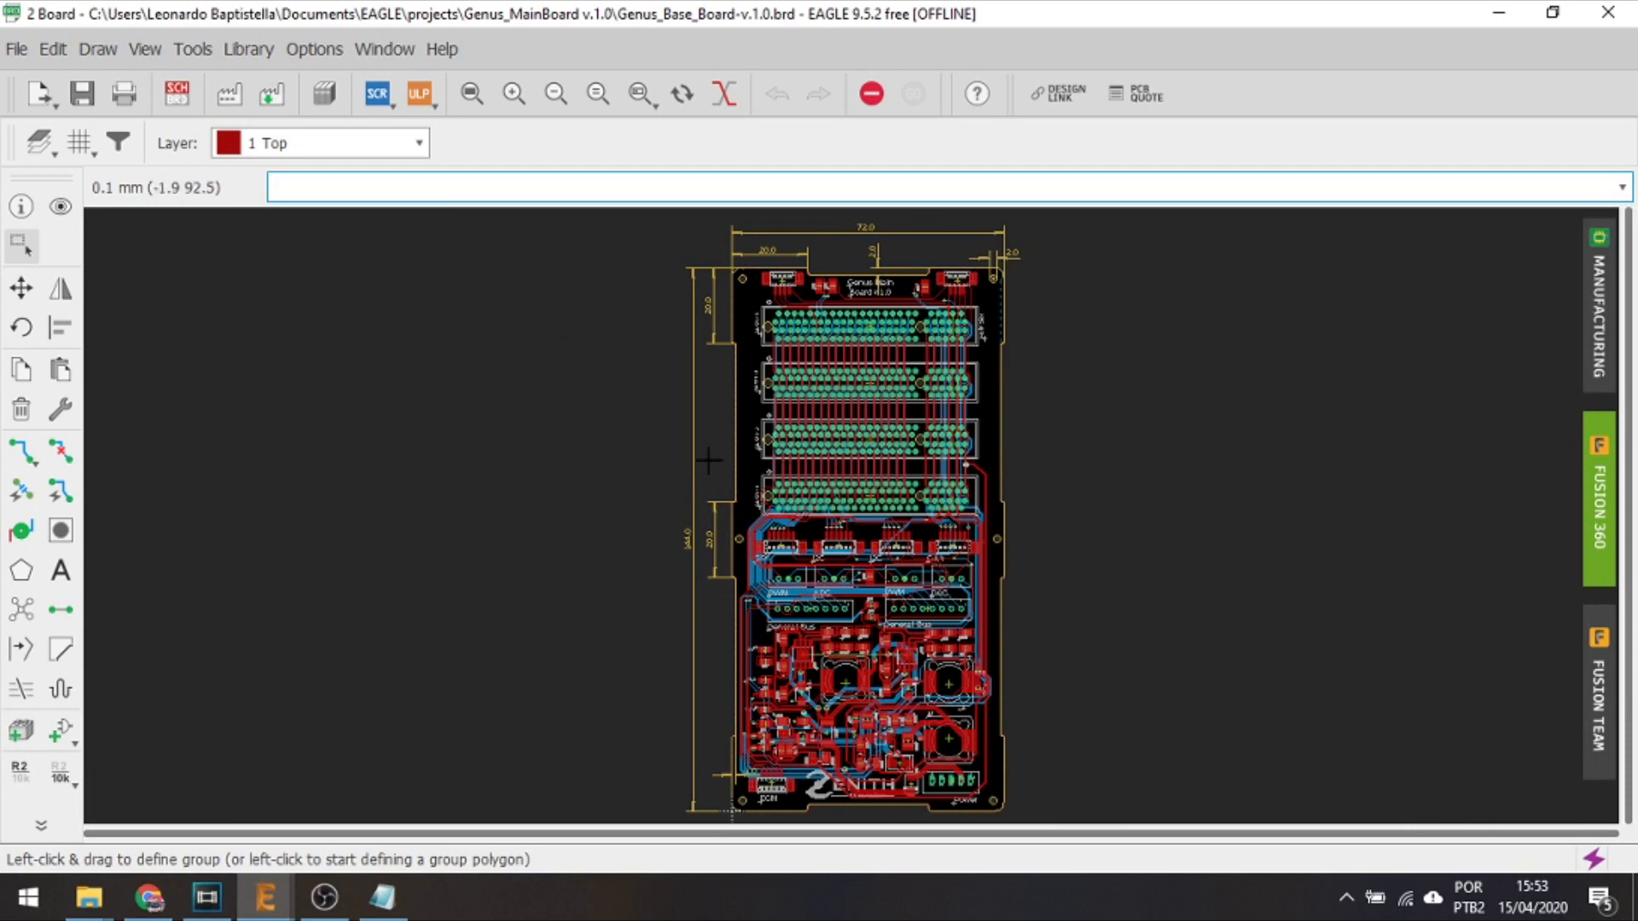
Switch to the Genus_Base_Board schematic and look through its slot, connector and power sheets
click(177, 94)
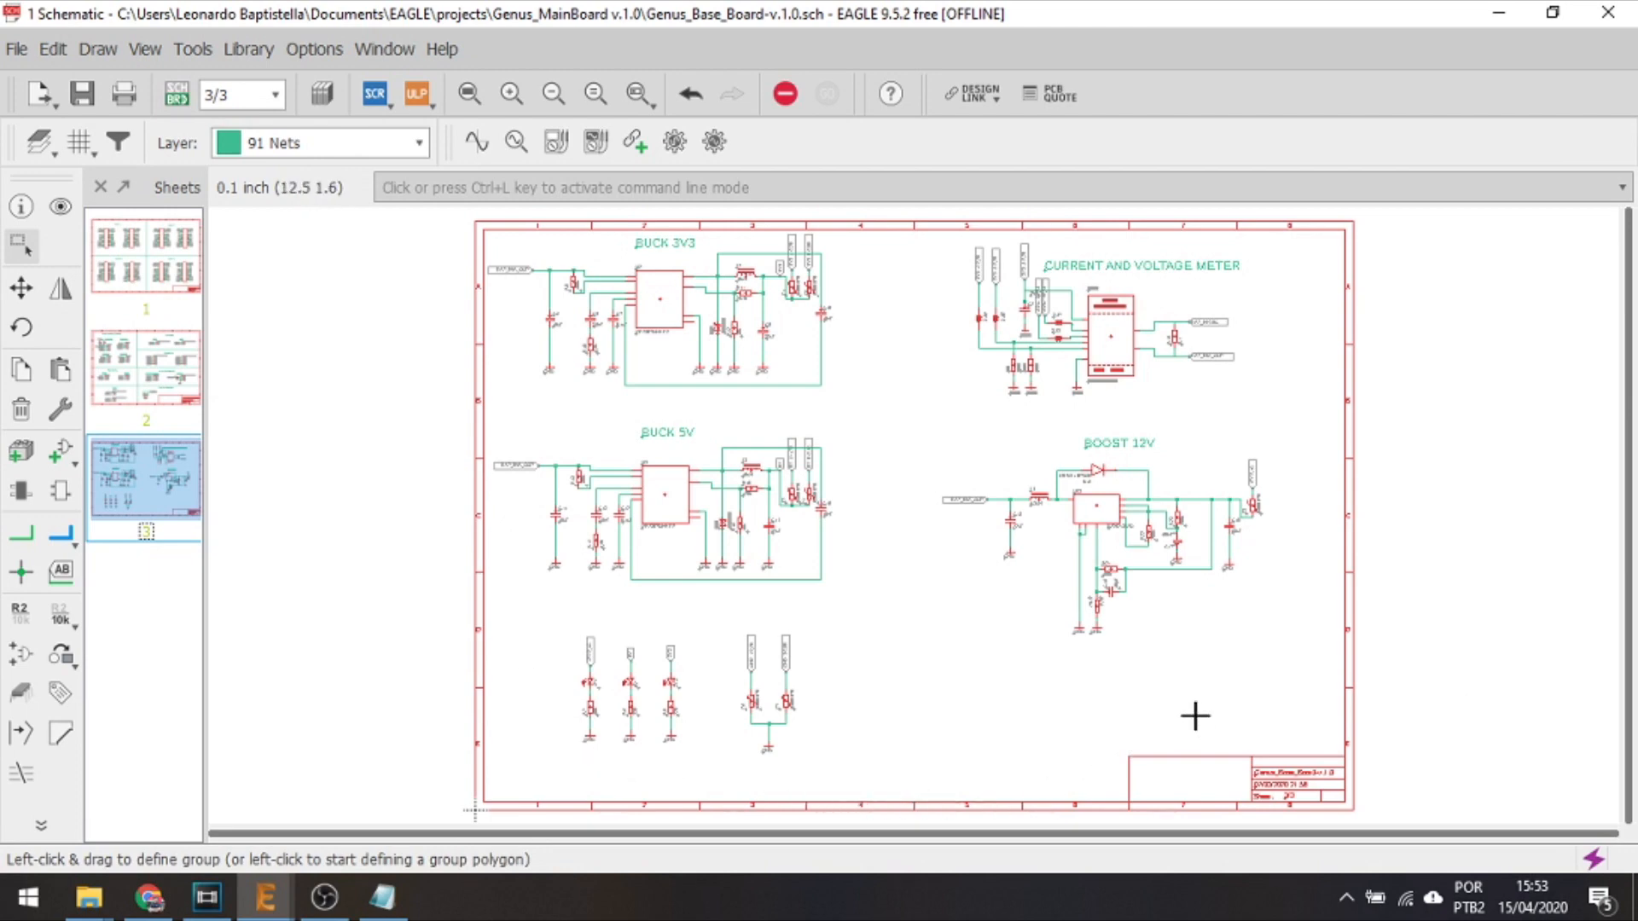
click(162, 278)
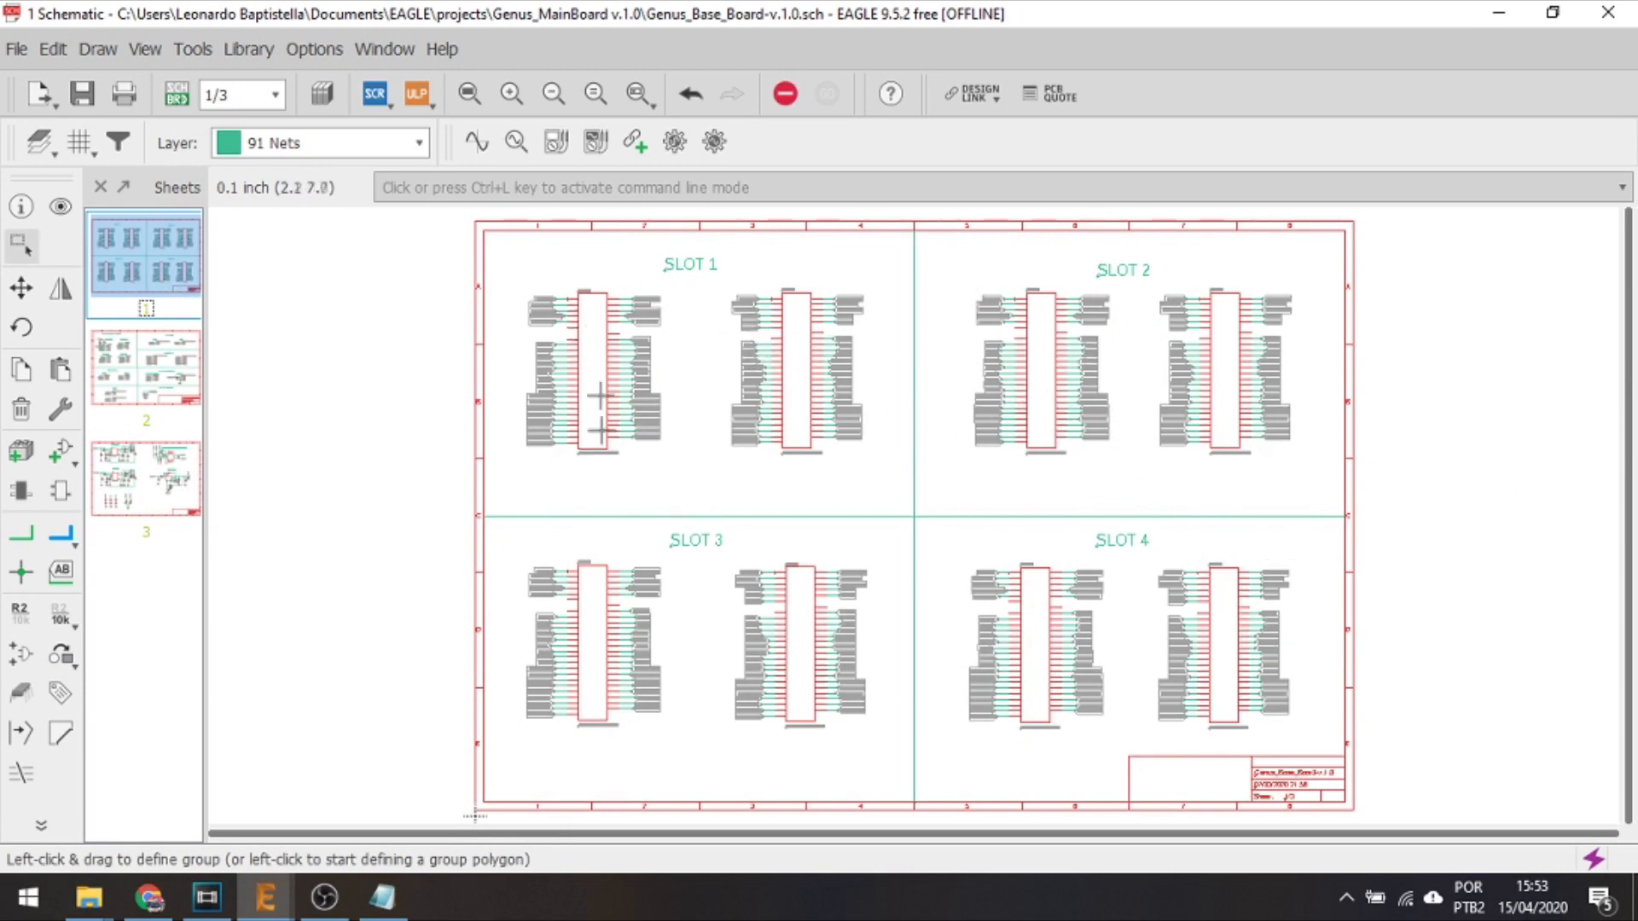
click(149, 367)
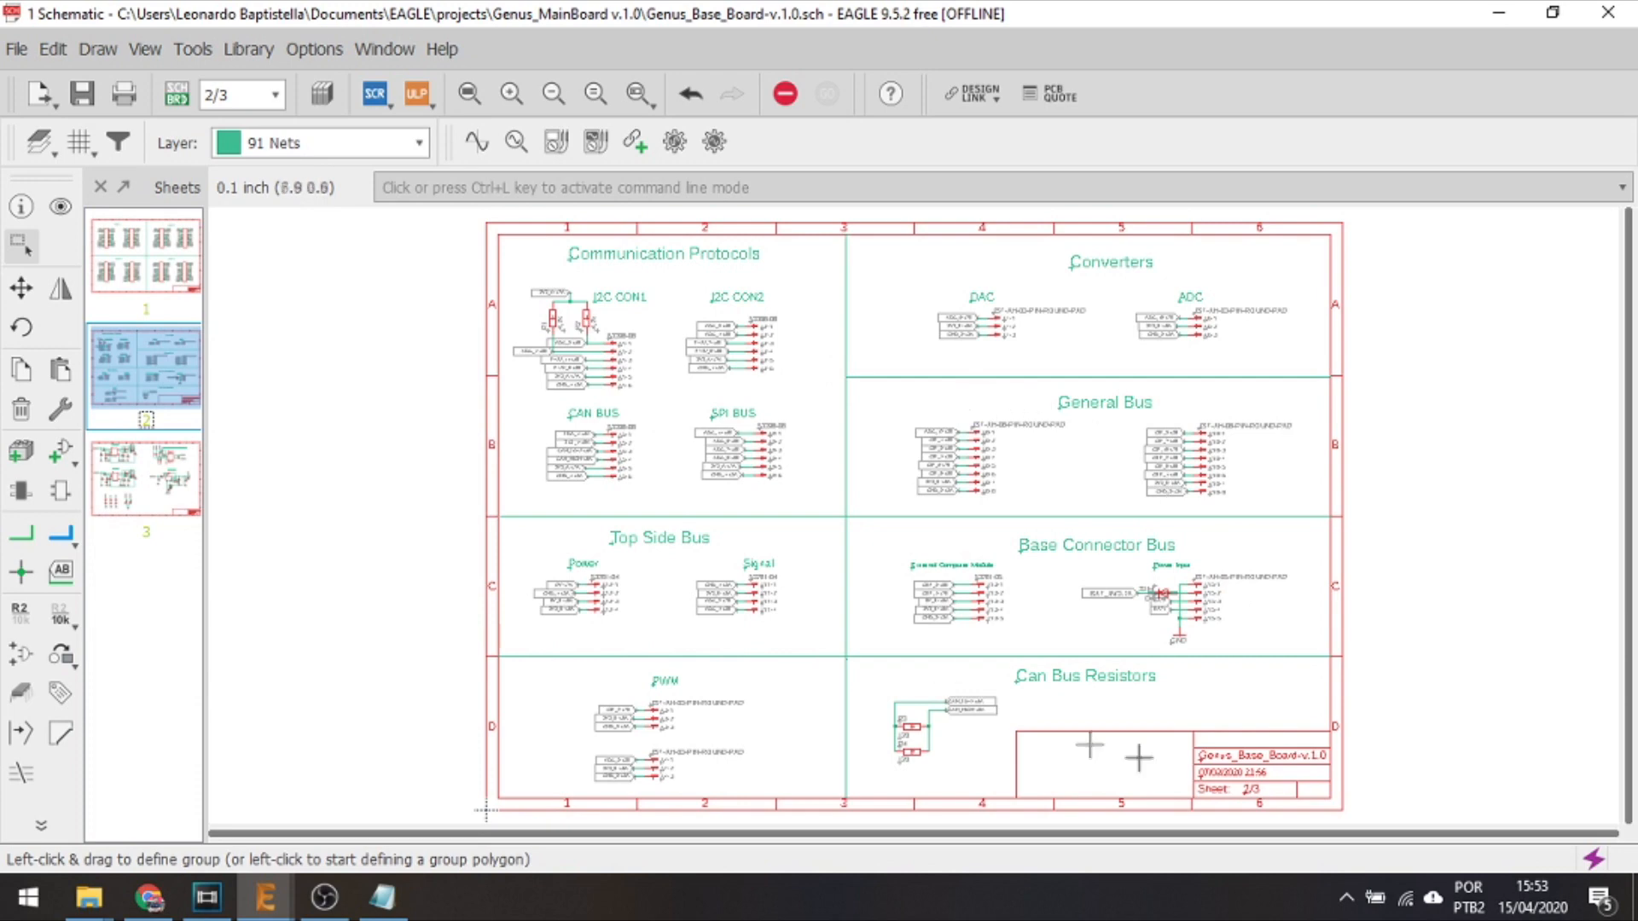
click(163, 496)
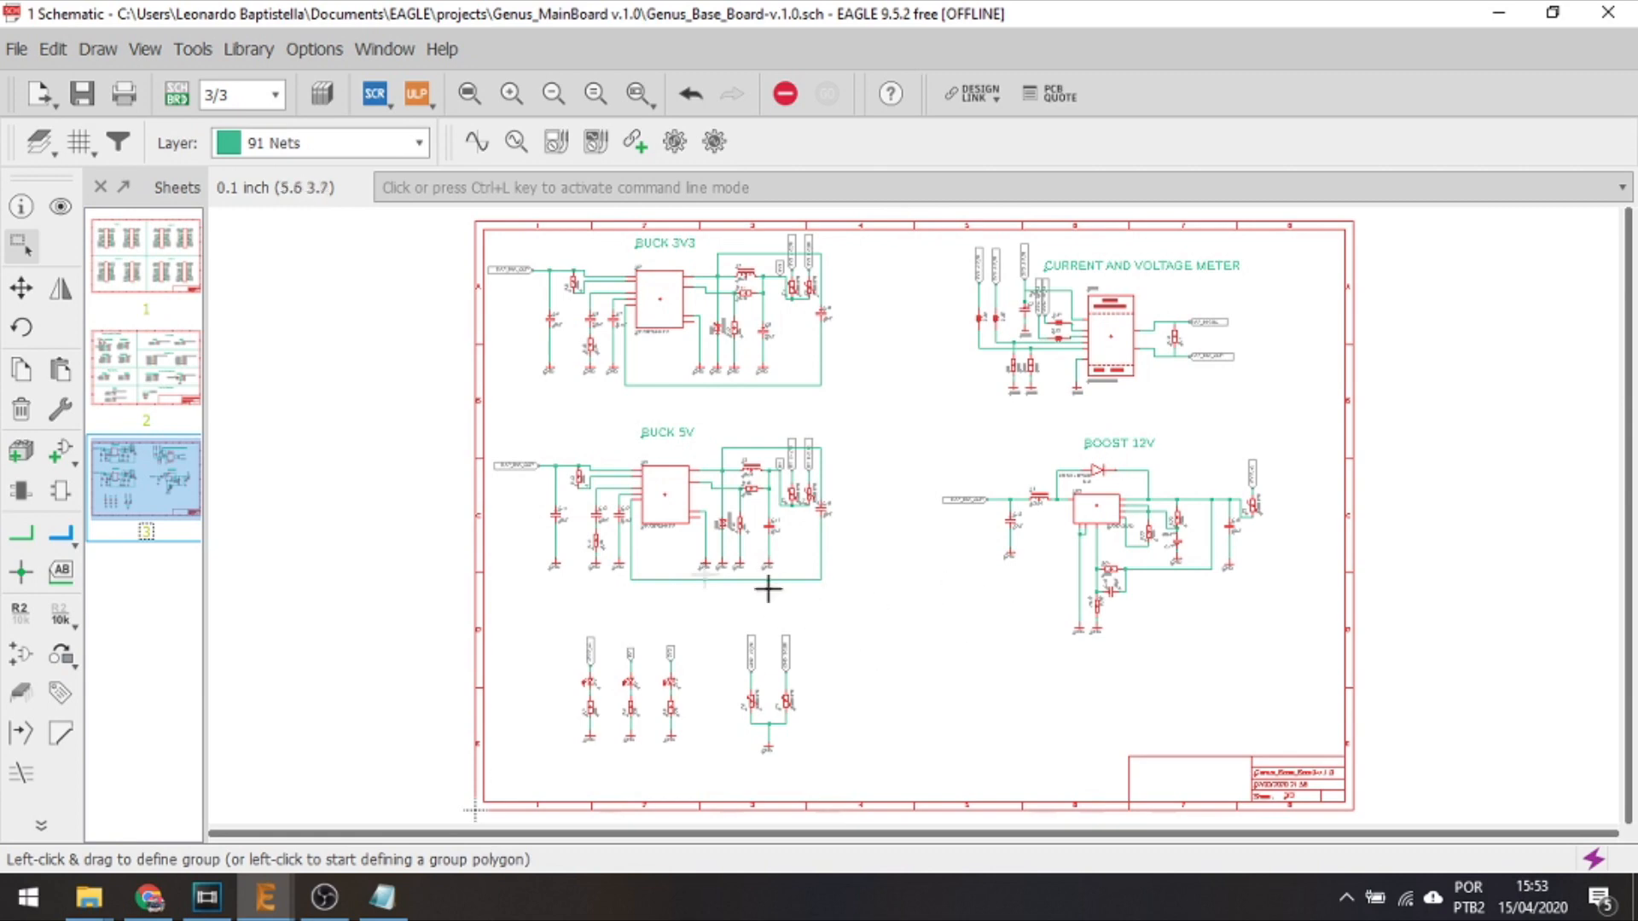
Switch back to the board layout and examine the slots, connectors and dimensions in its upper part
click(176, 94)
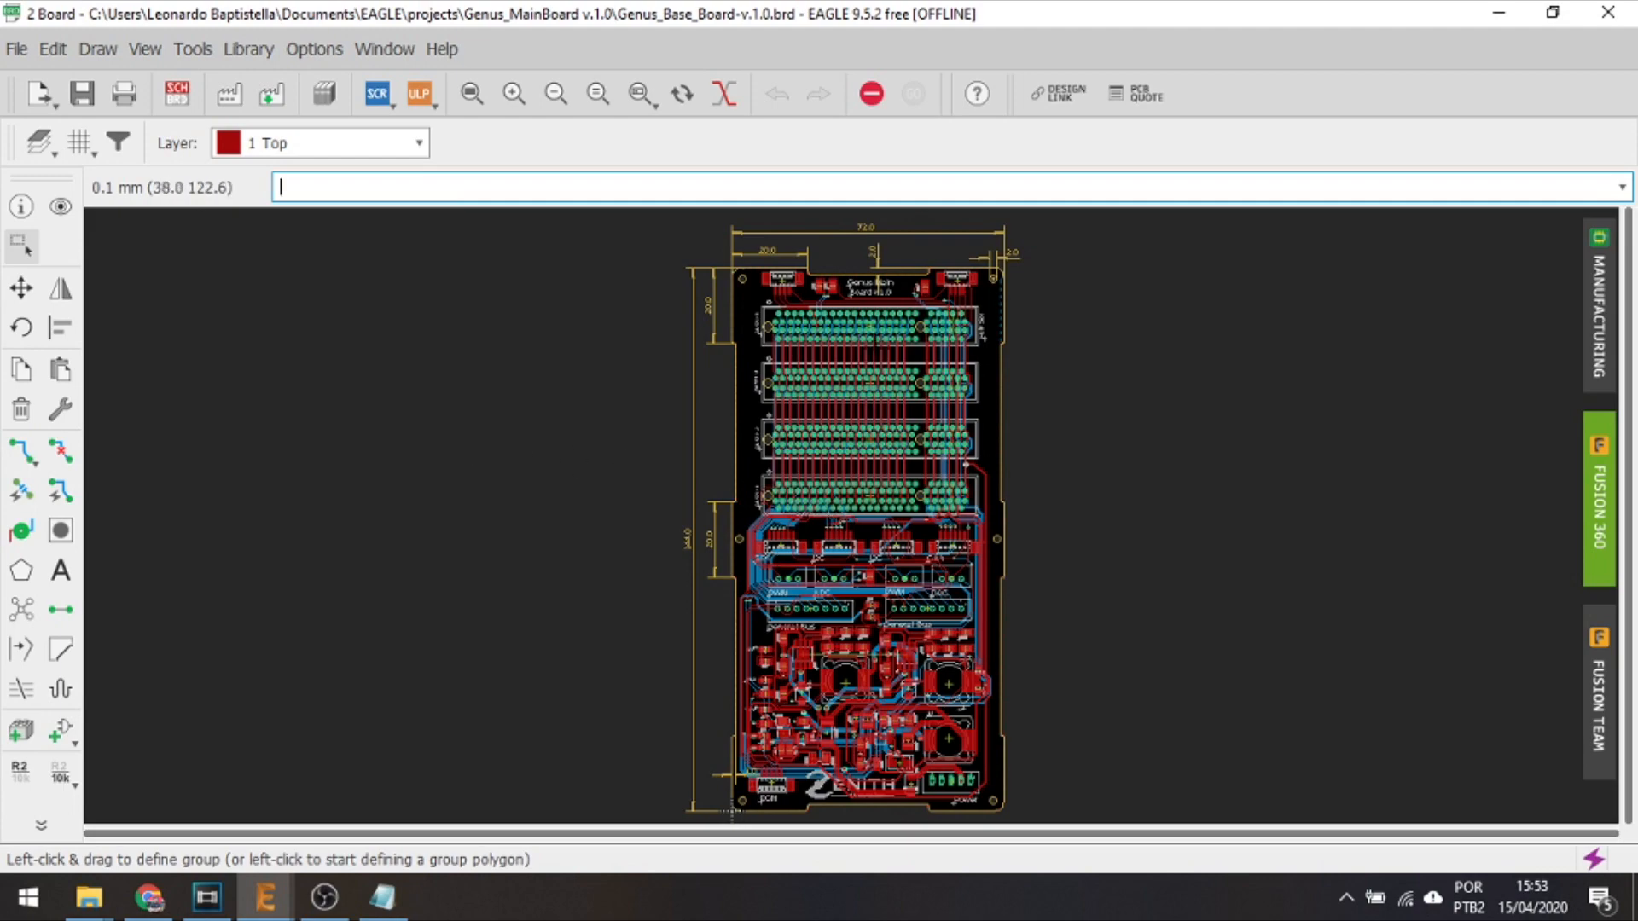
scroll(869, 341, up, 3)
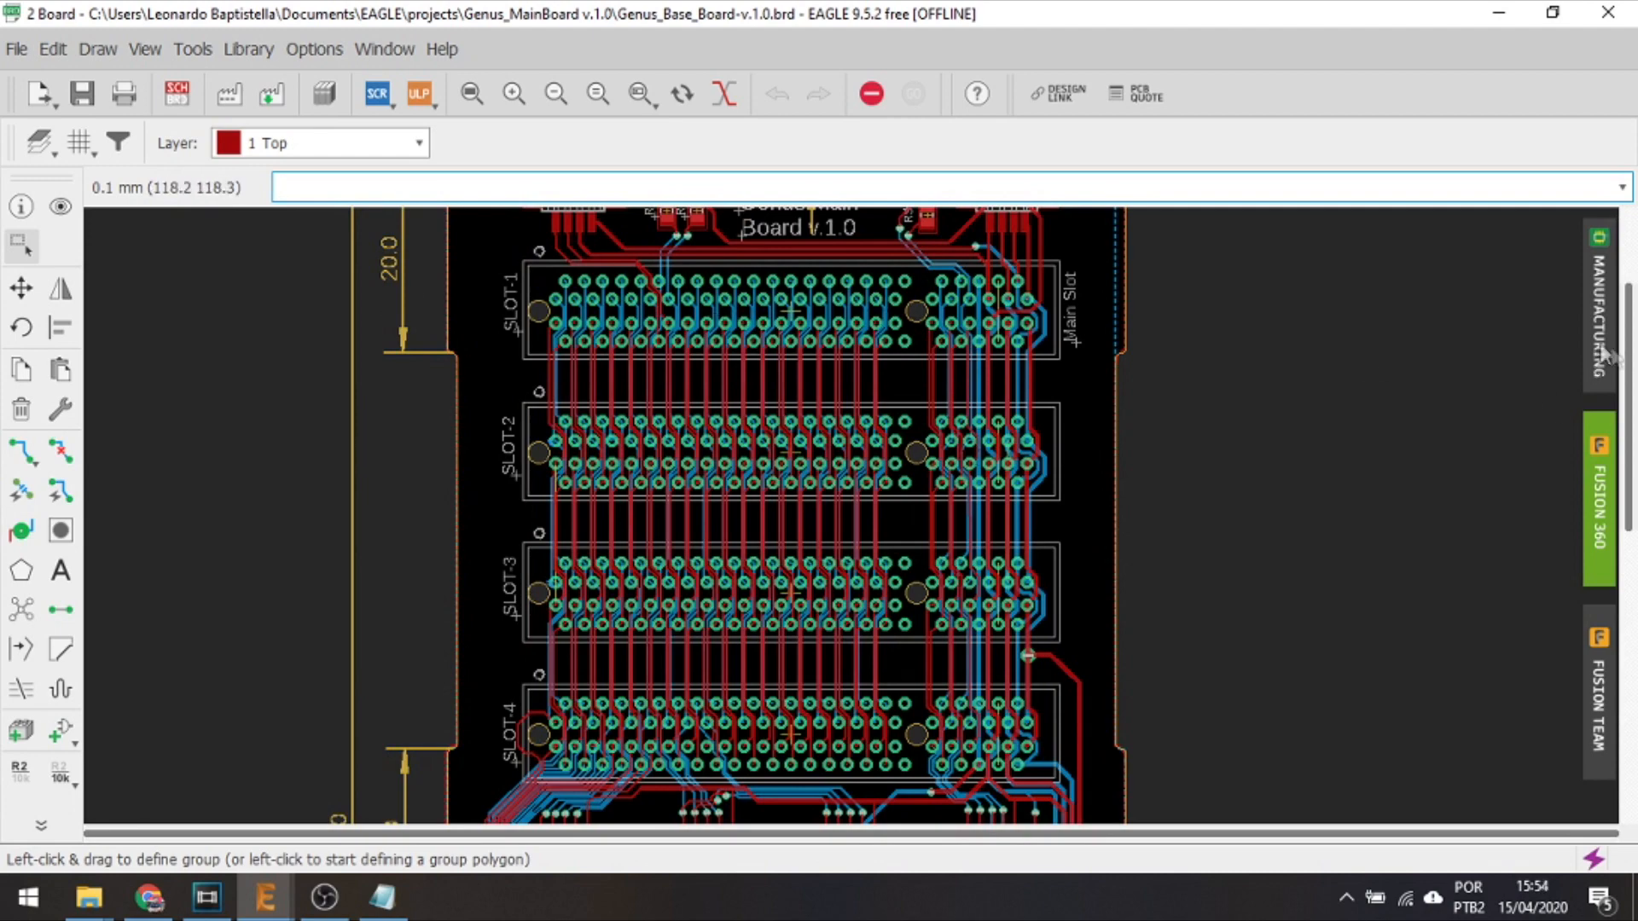
drag(1627, 344, 1628, 319)
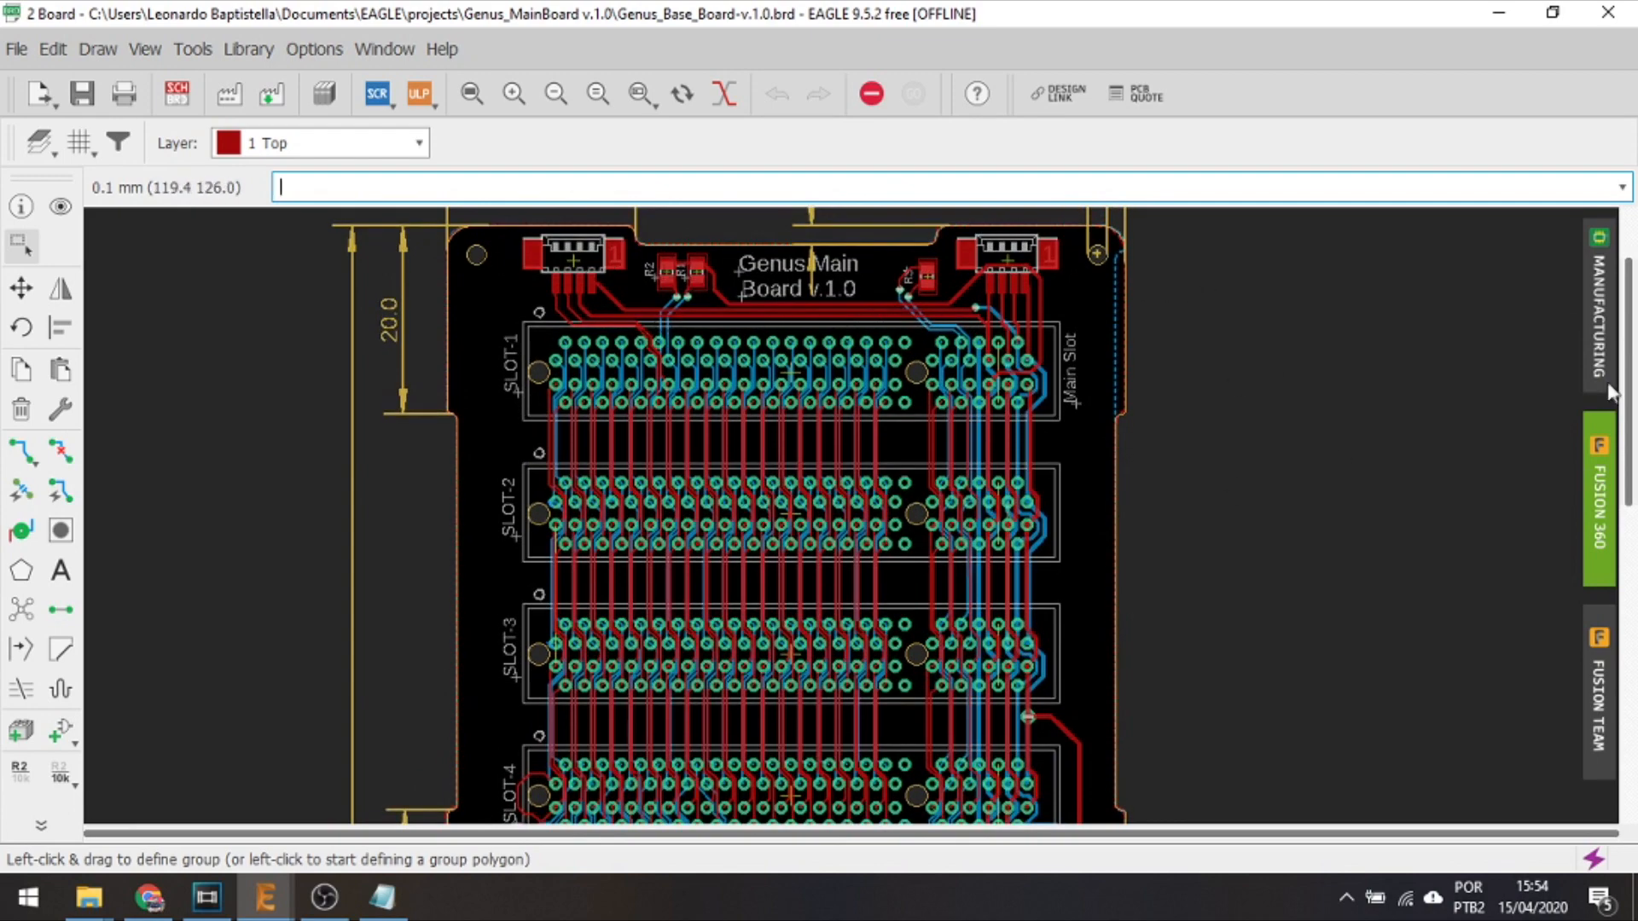
drag(1631, 343, 1595, 311)
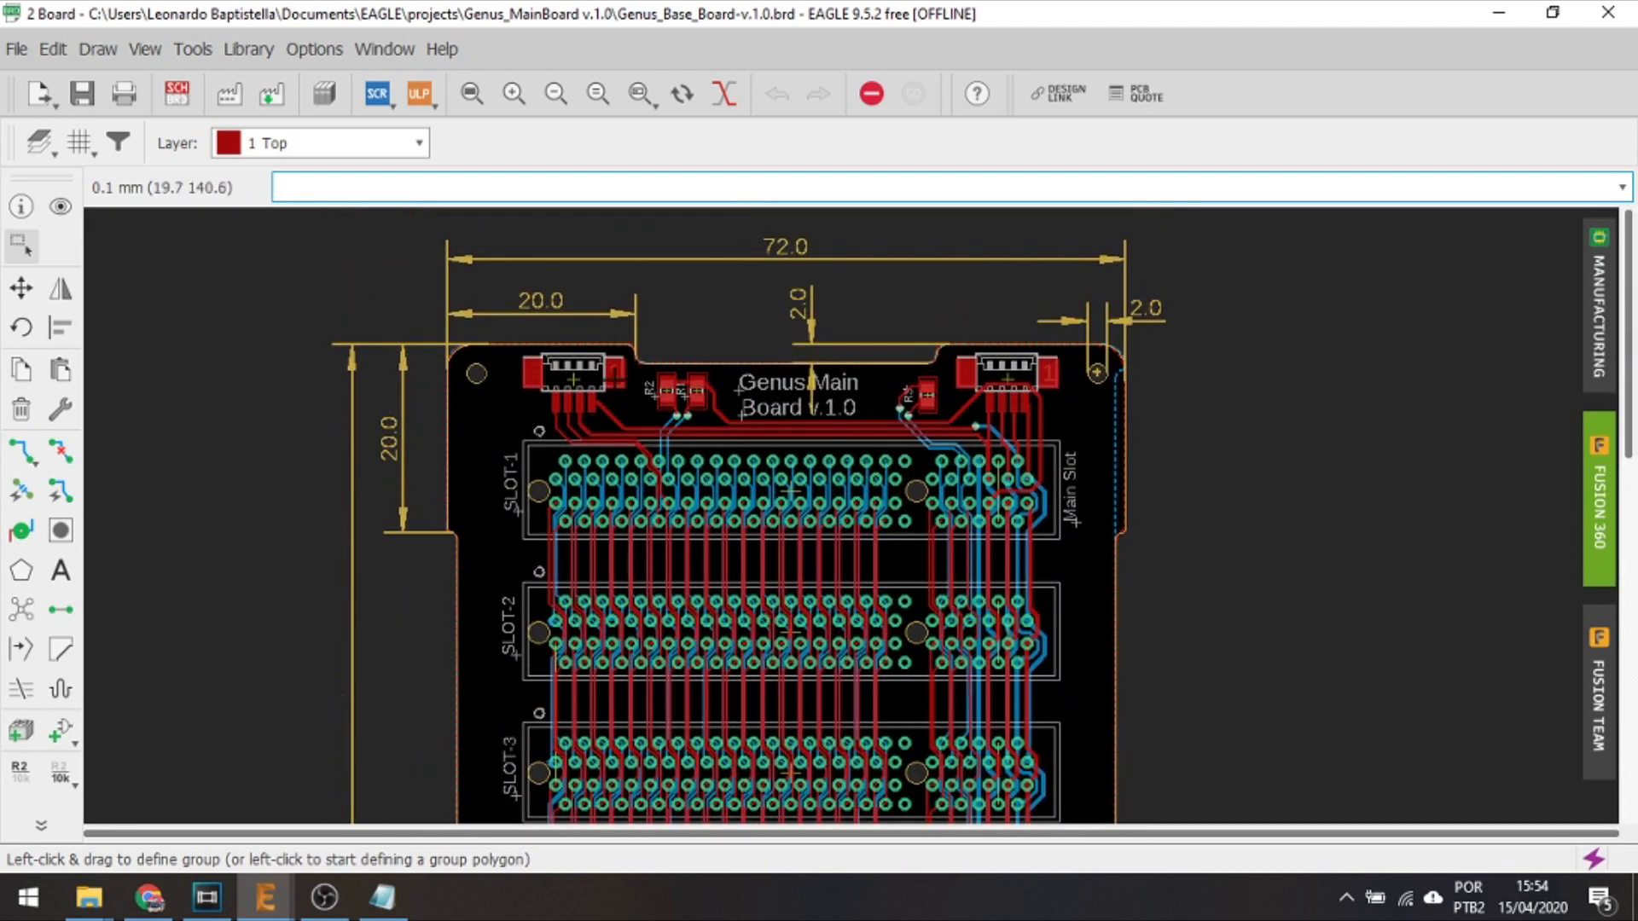
scroll(590, 353, down, 2)
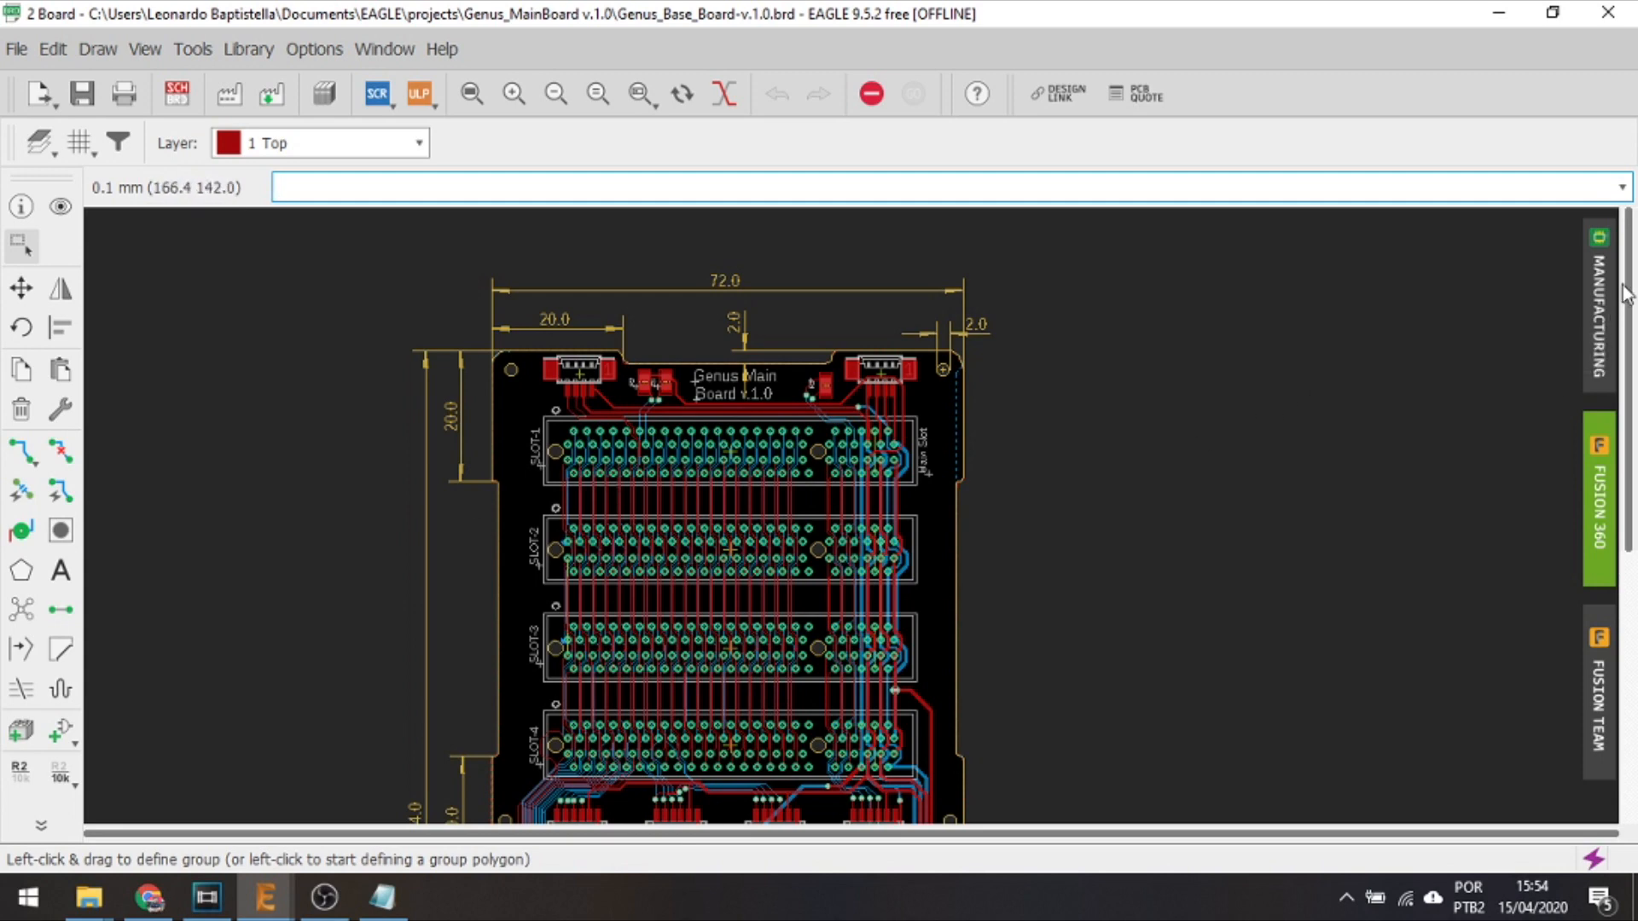
drag(1627, 269, 1627, 303)
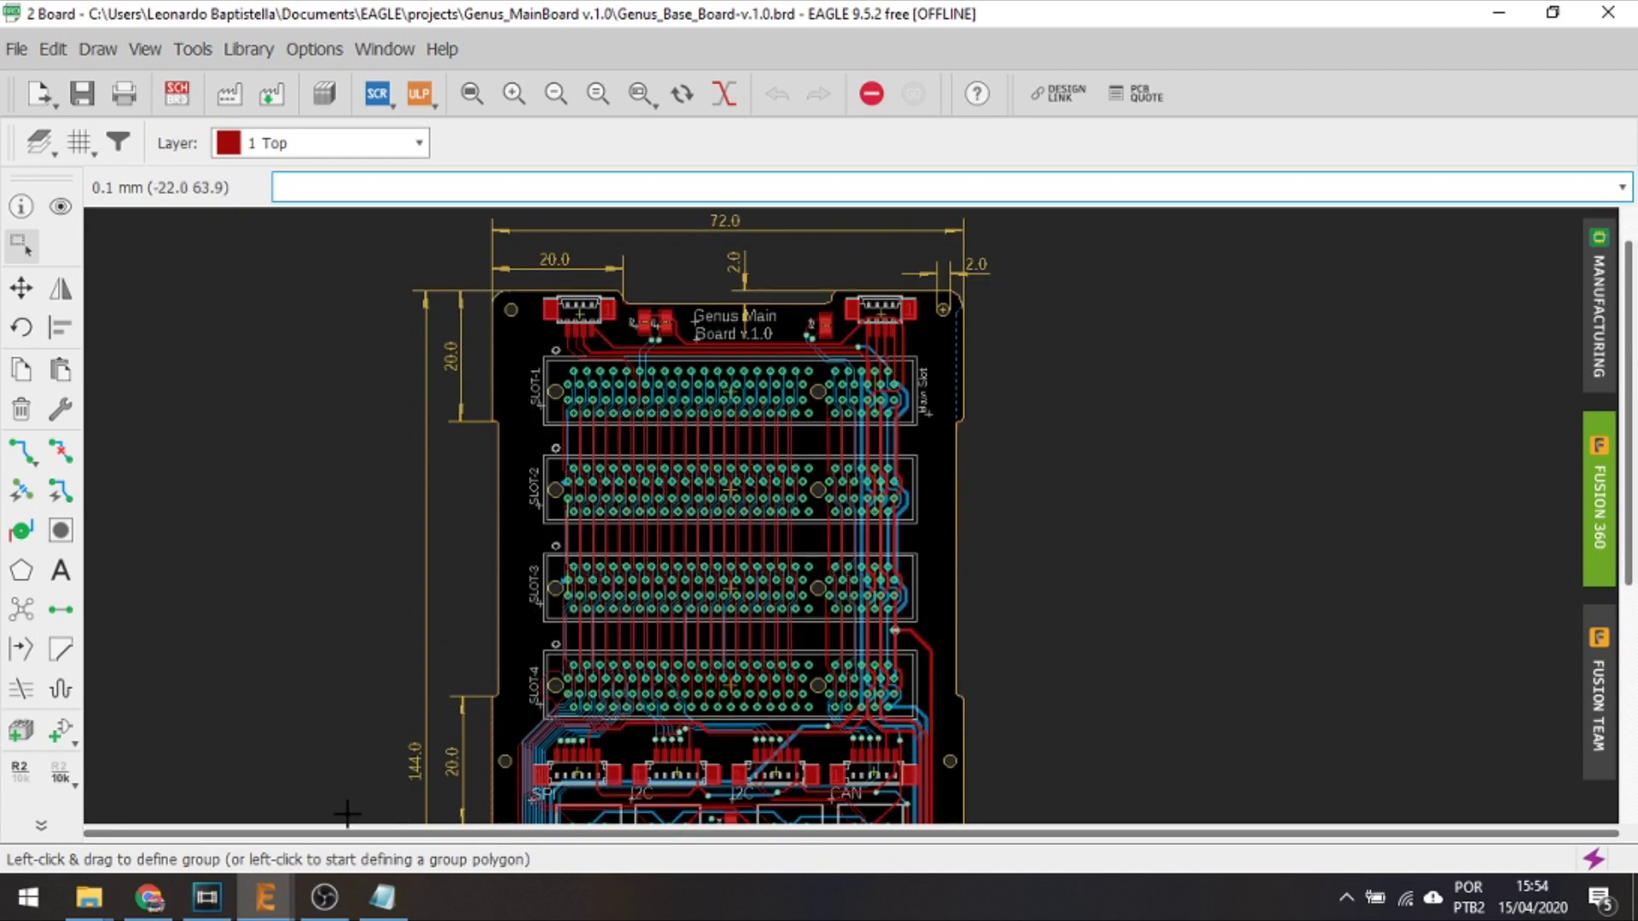
Close the Genus_Base_Board board and schematic windows and return to the Control Panel
click(275, 905)
click(505, 721)
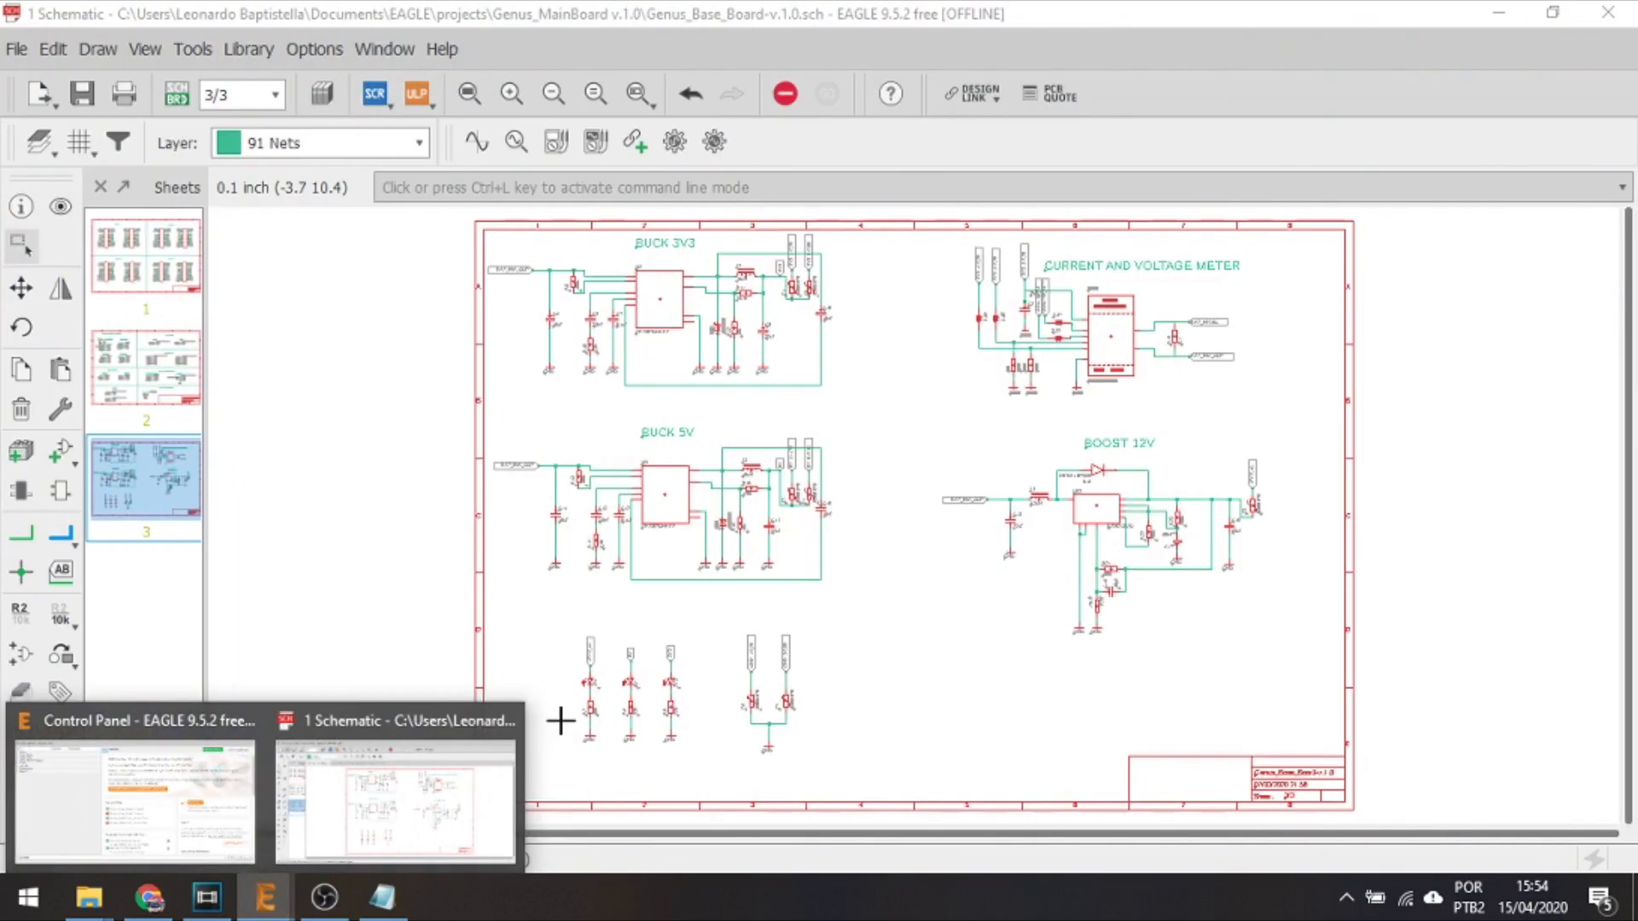
click(505, 721)
click(227, 767)
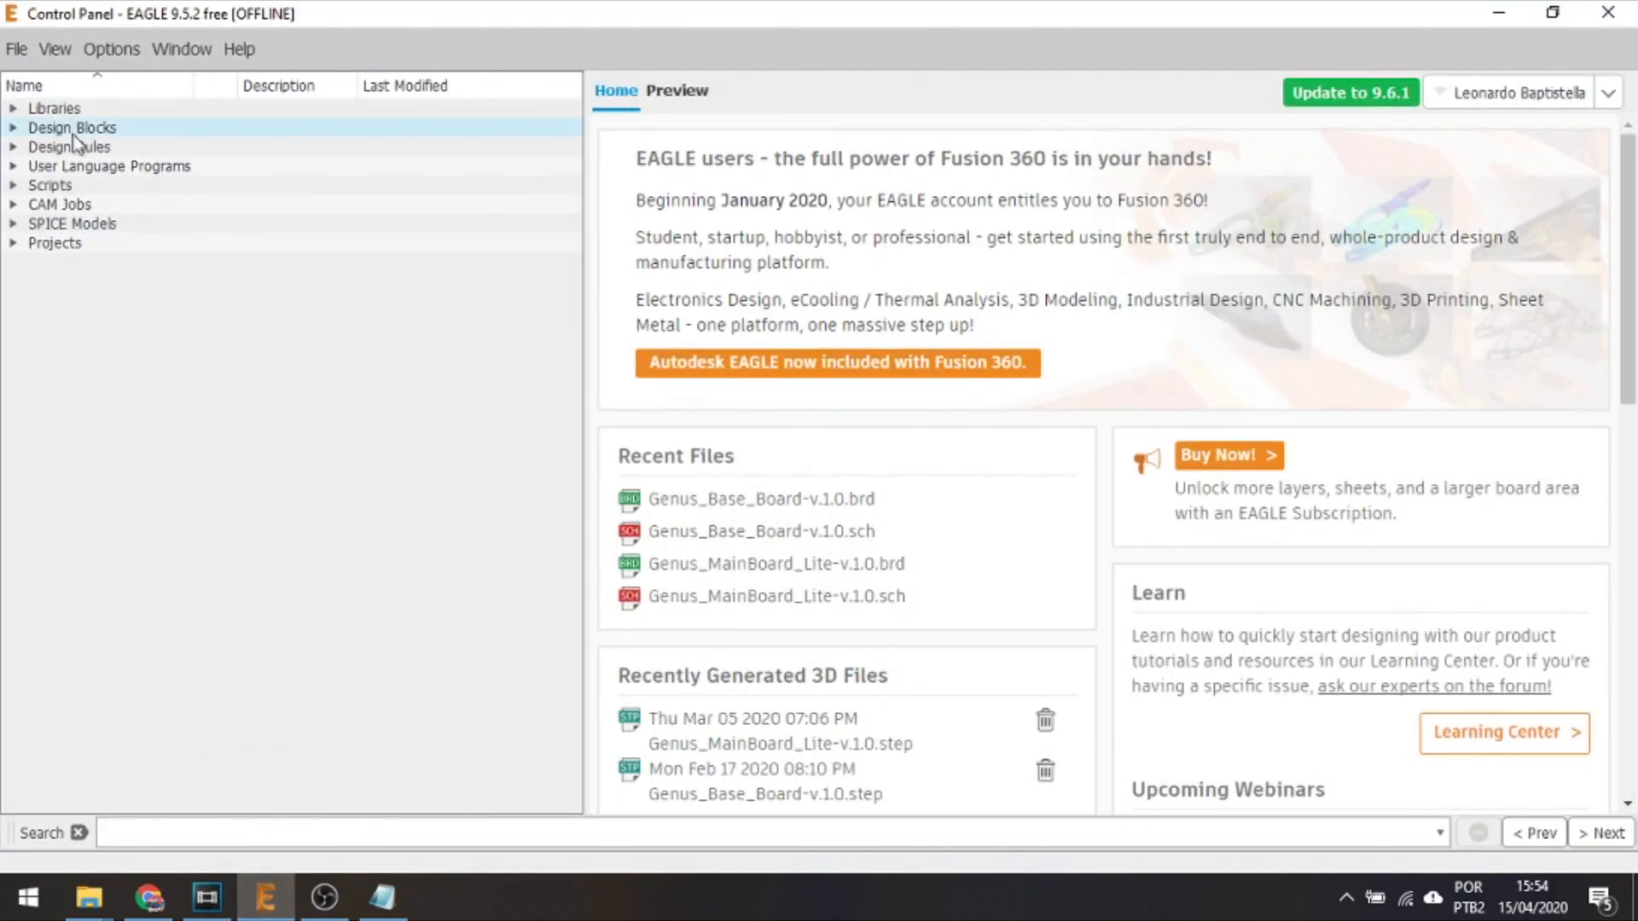
Create a new project named video1
click(16, 49)
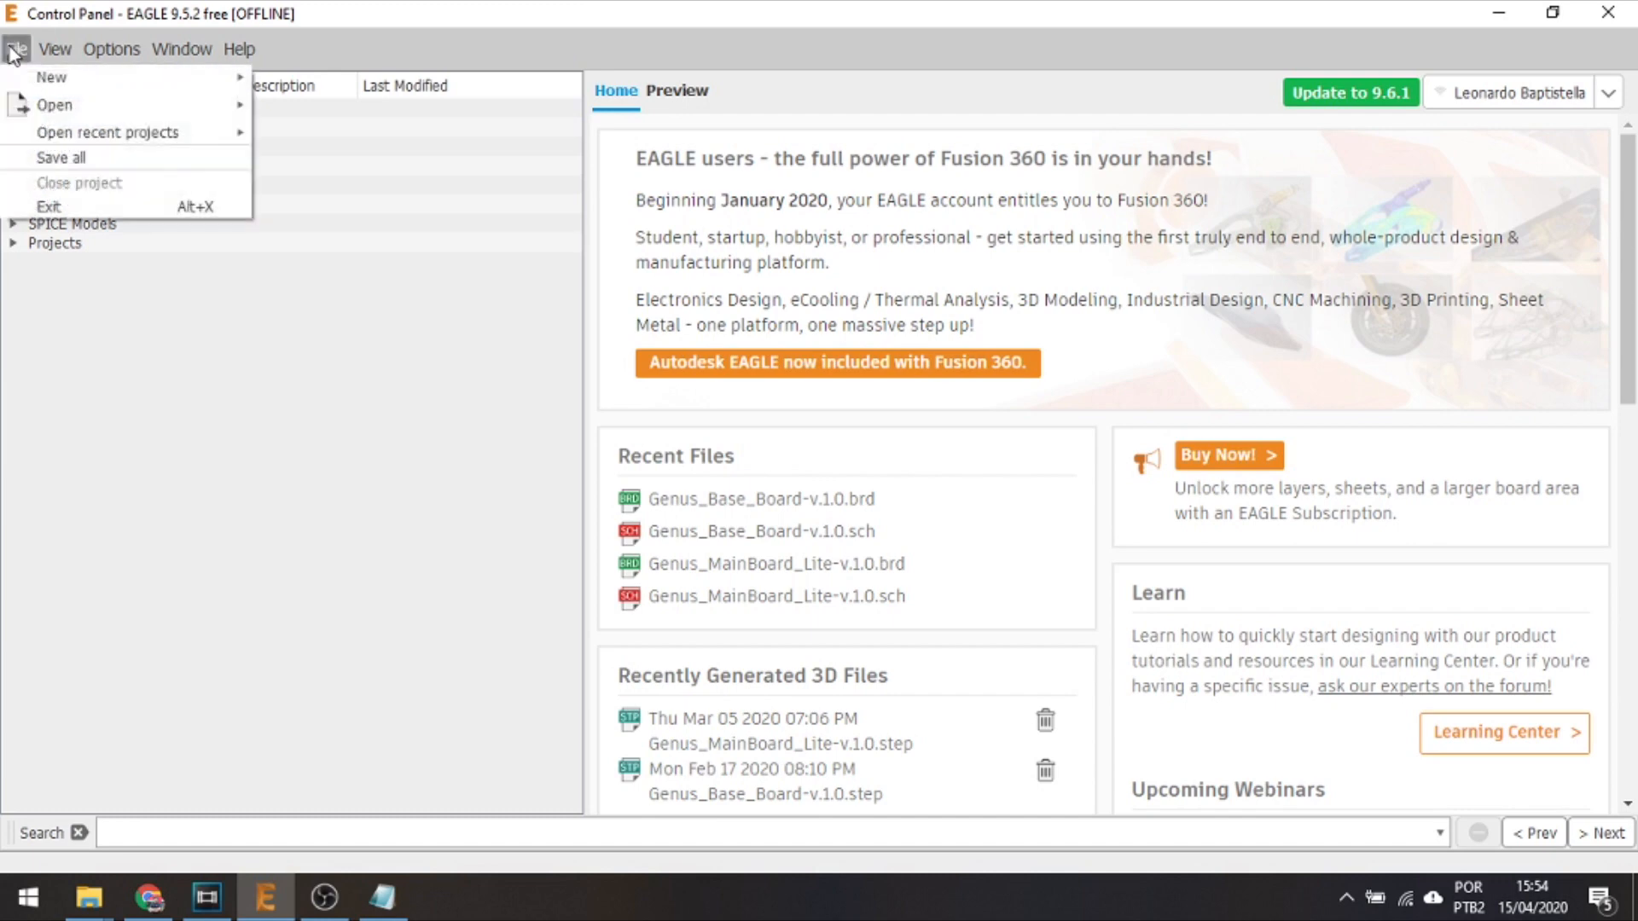
mouse_move(34, 76)
click(309, 79)
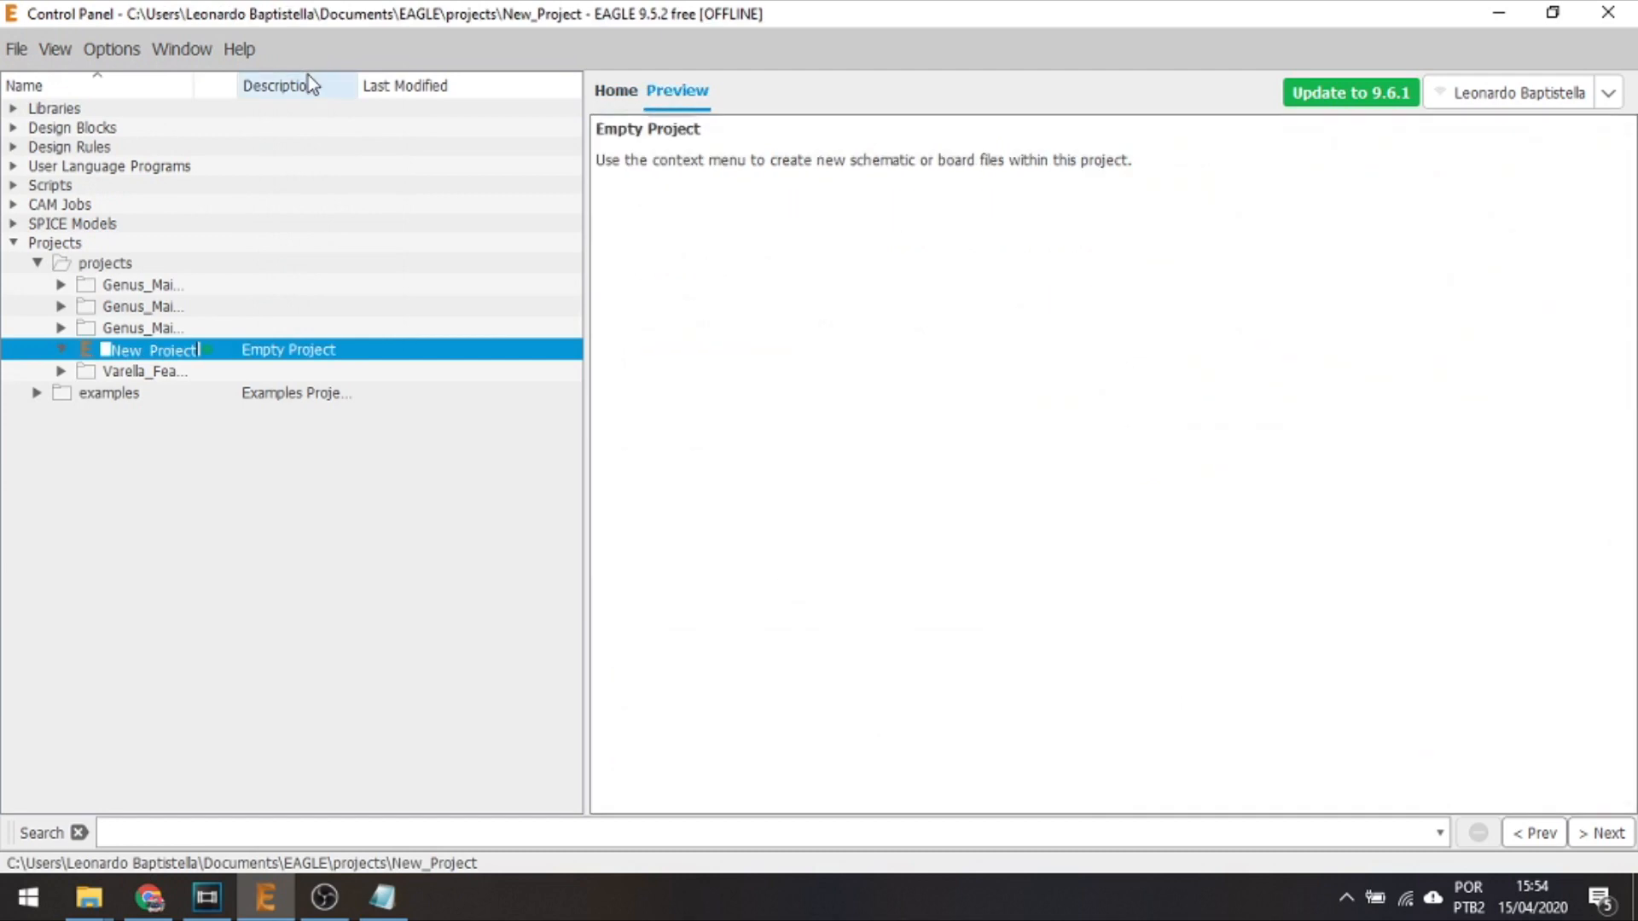
text(video1)
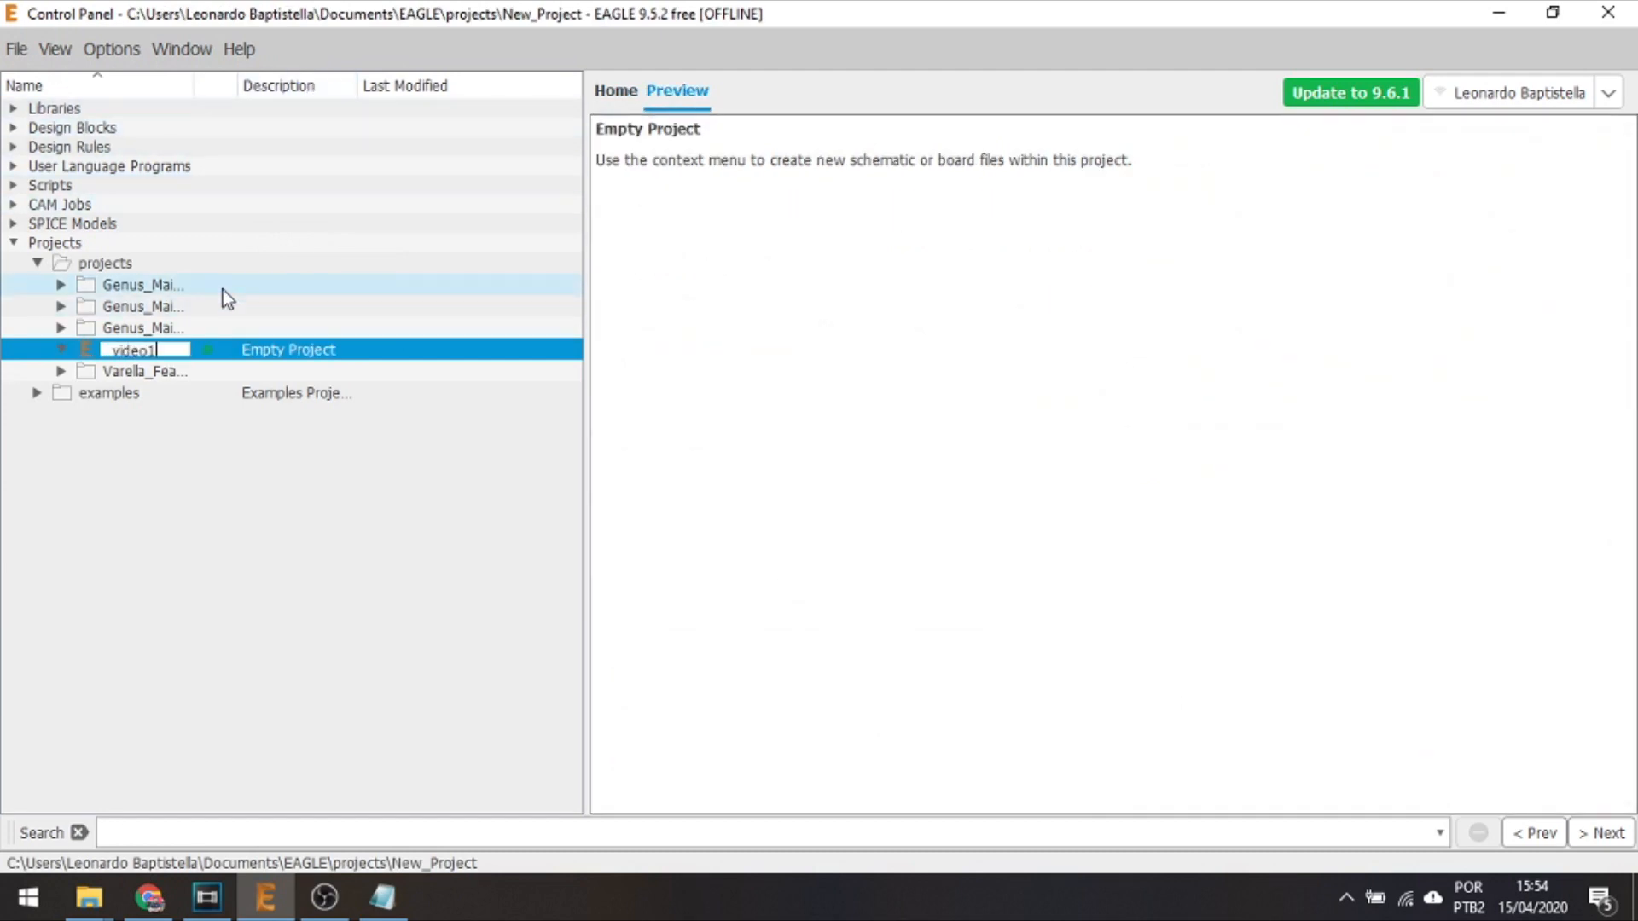
key(Return)
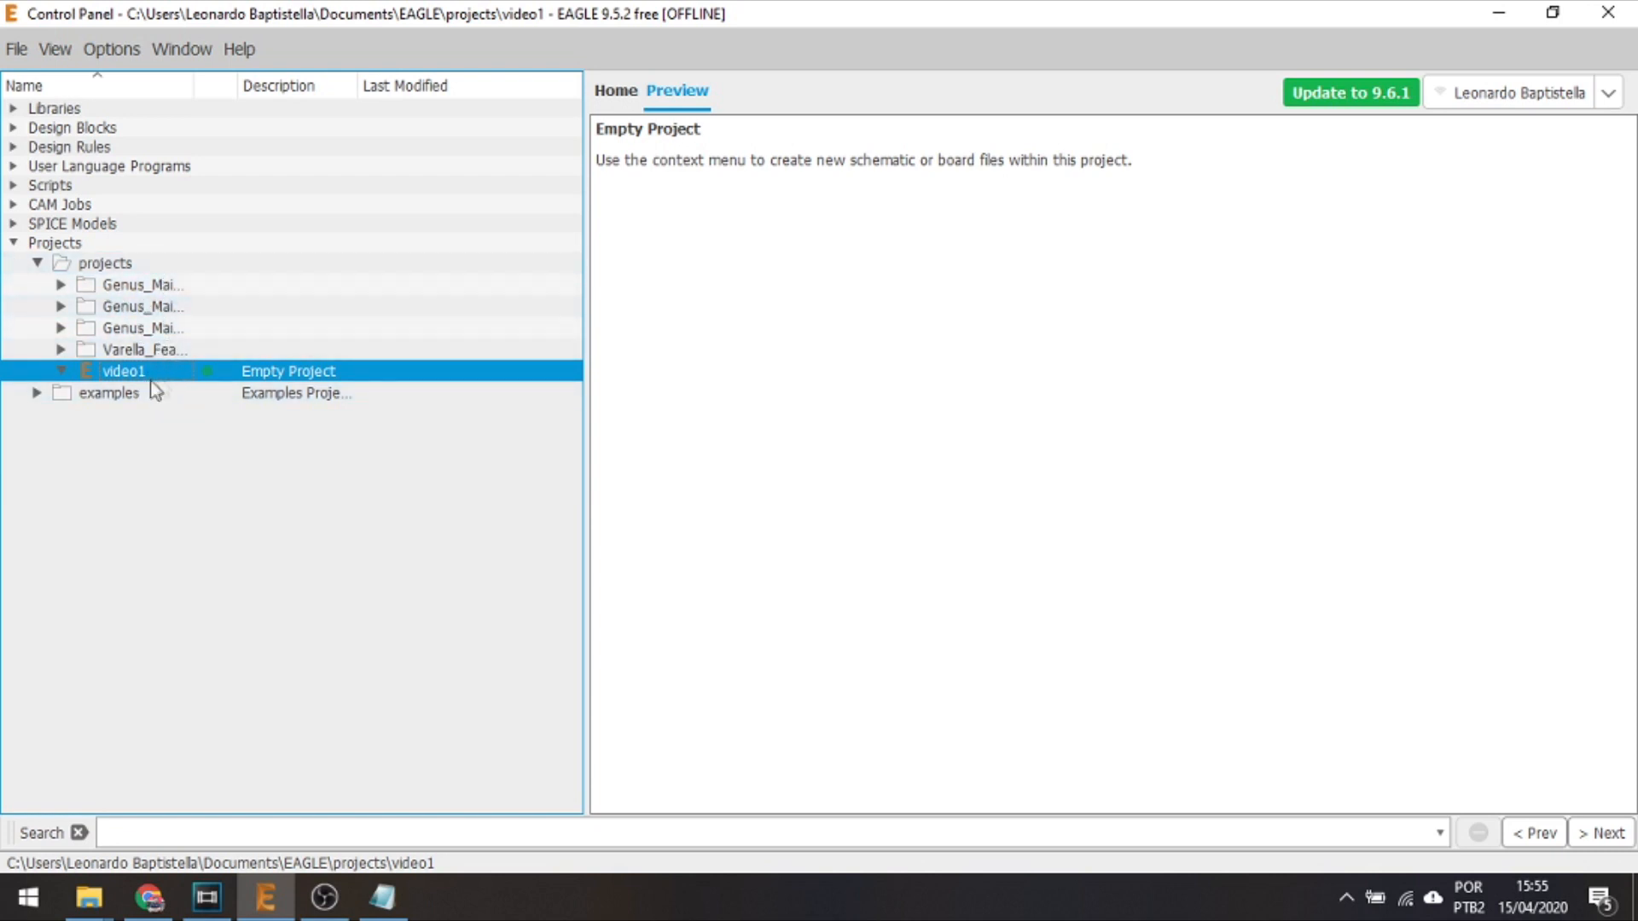
Apply Use all to the video1 project and create a new schematic inside it
right_click(224, 370)
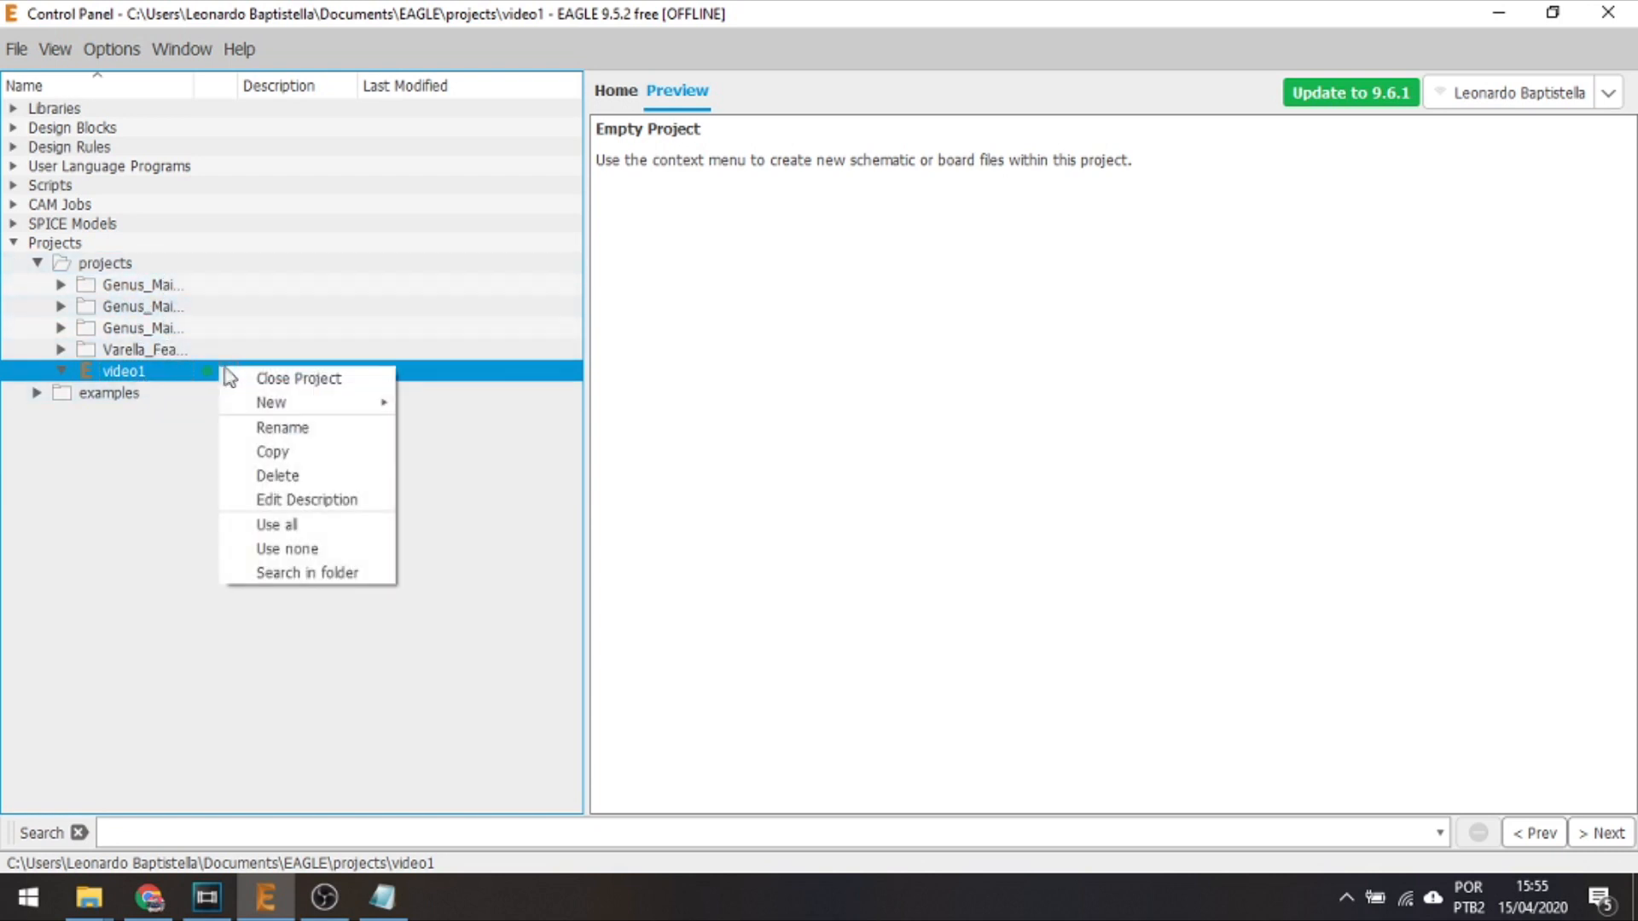
click(304, 526)
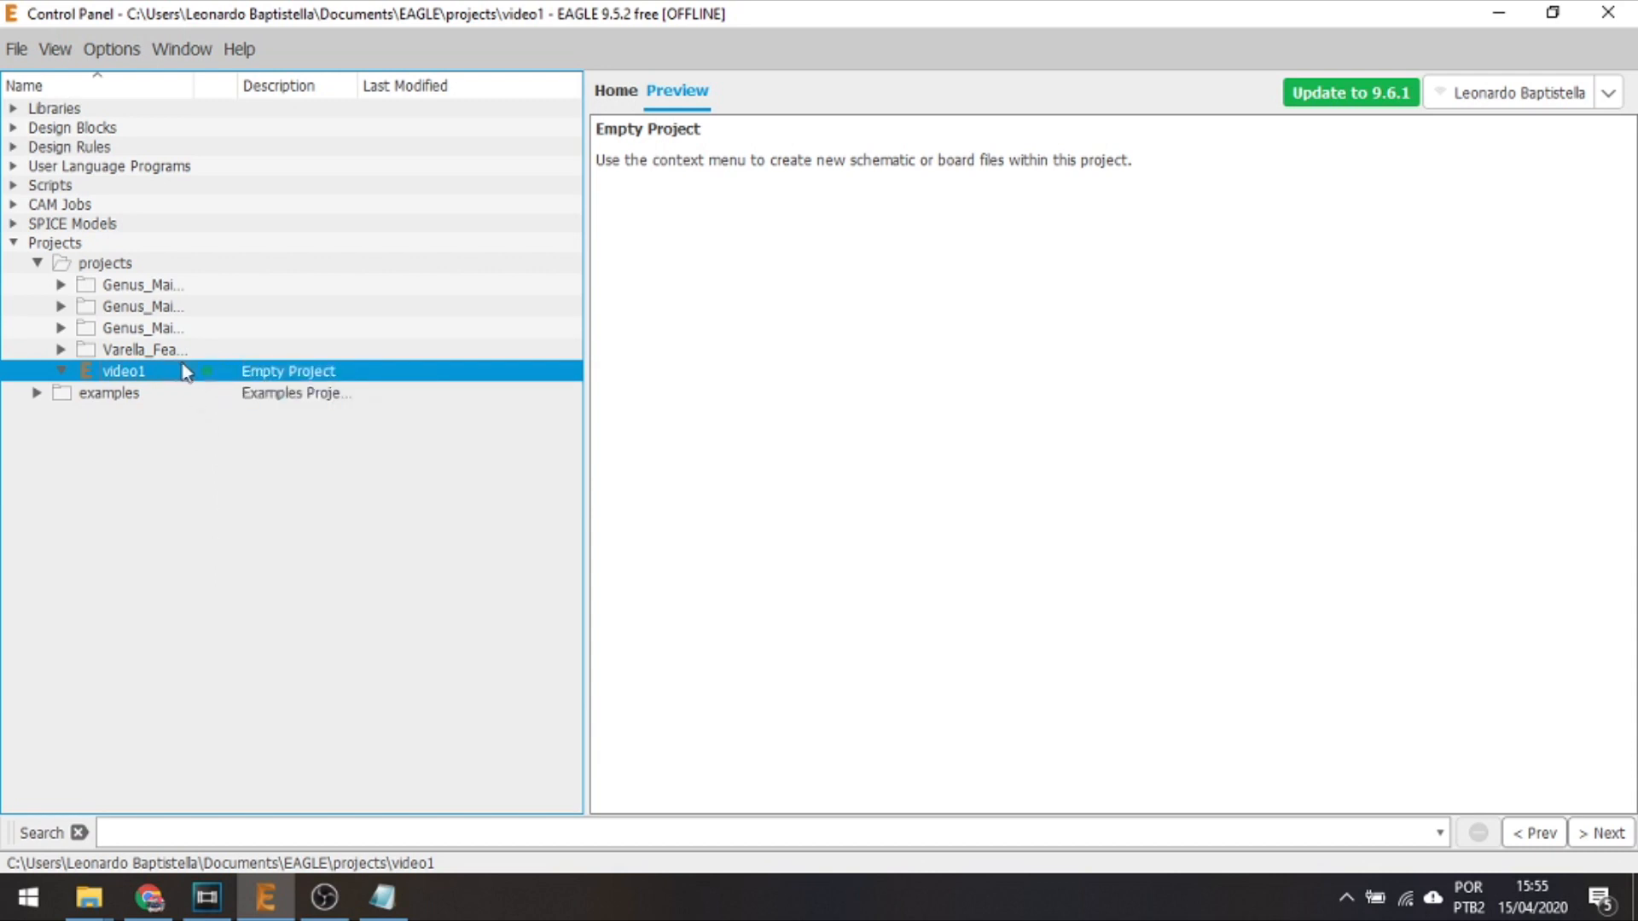
right_click(226, 379)
mouse_move(290, 407)
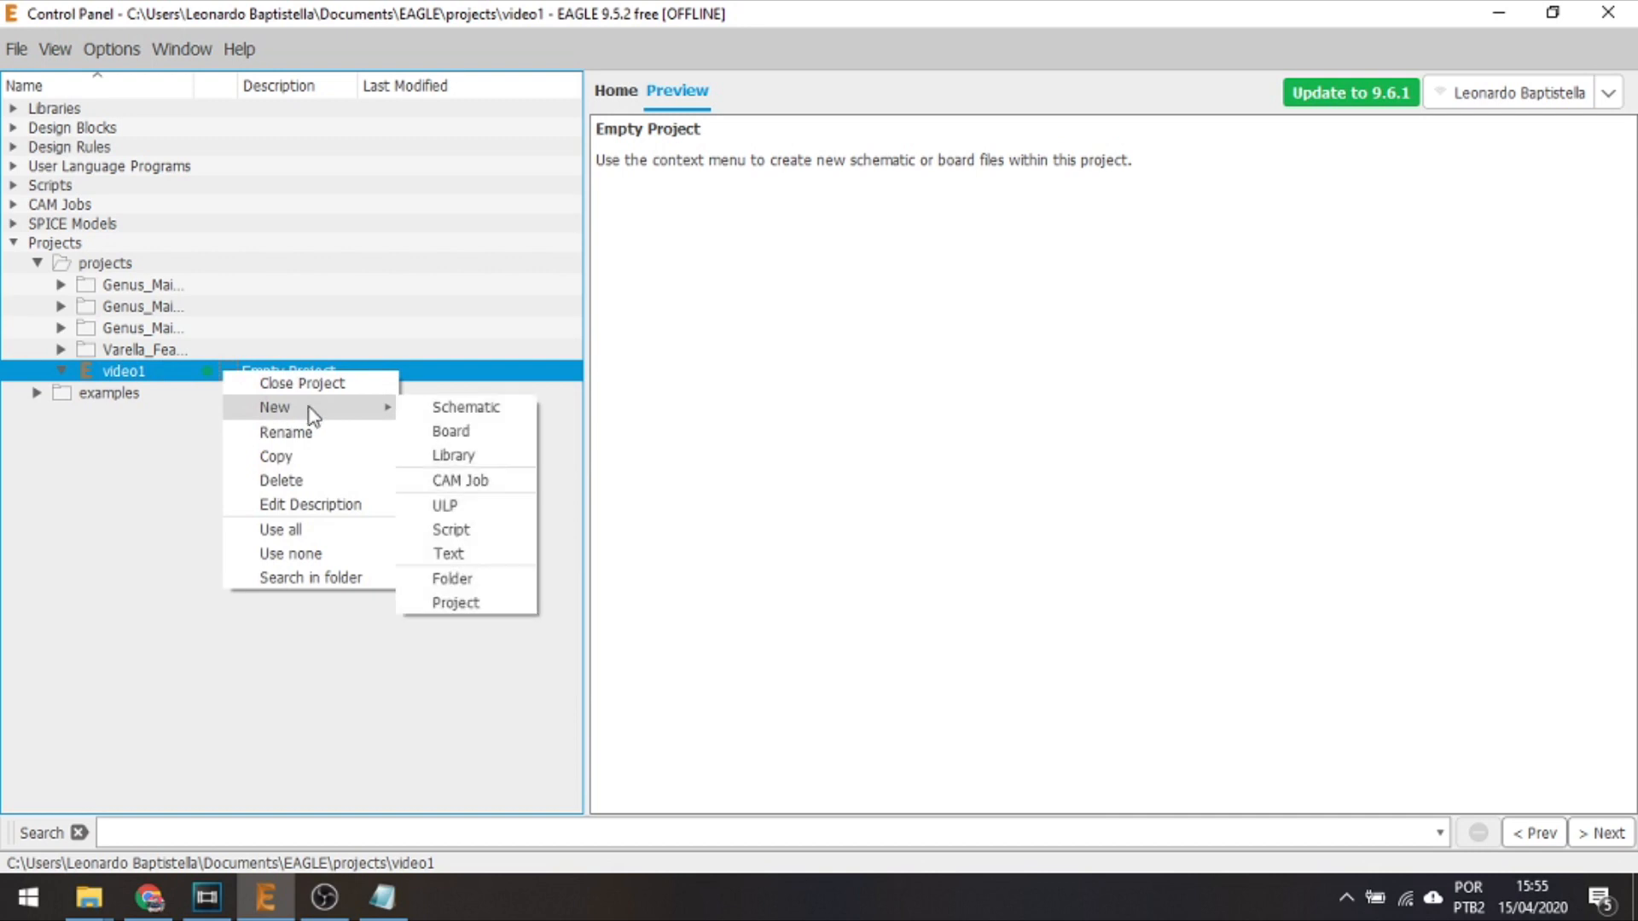
click(461, 408)
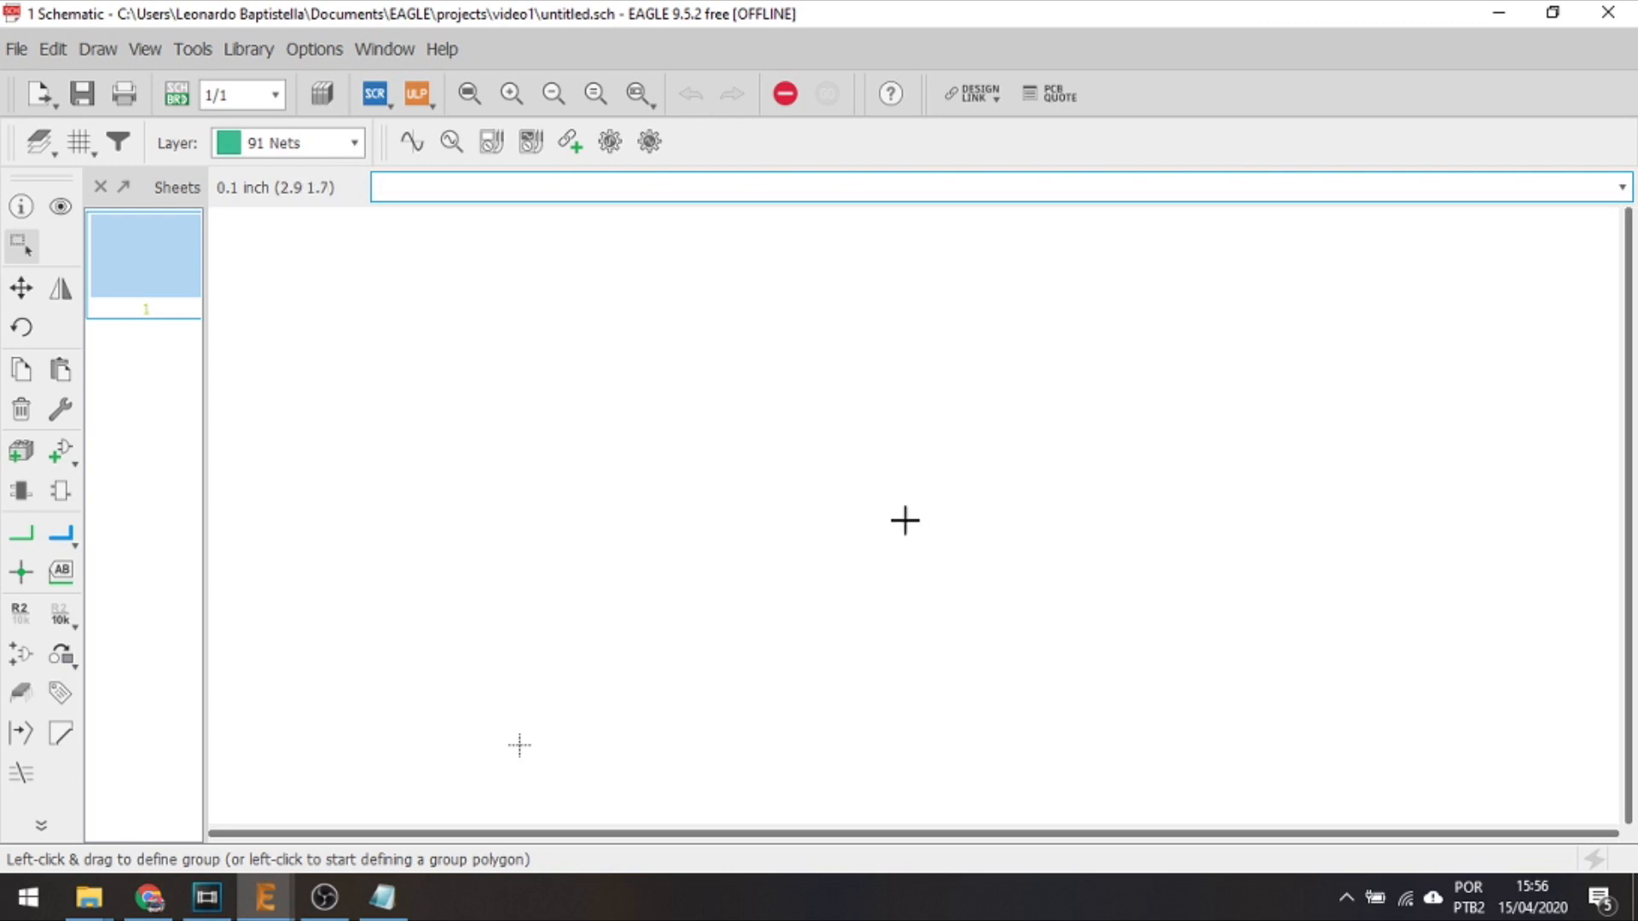
Start adding a part to the schematic and search the component libraries for *resistor*
click(60, 452)
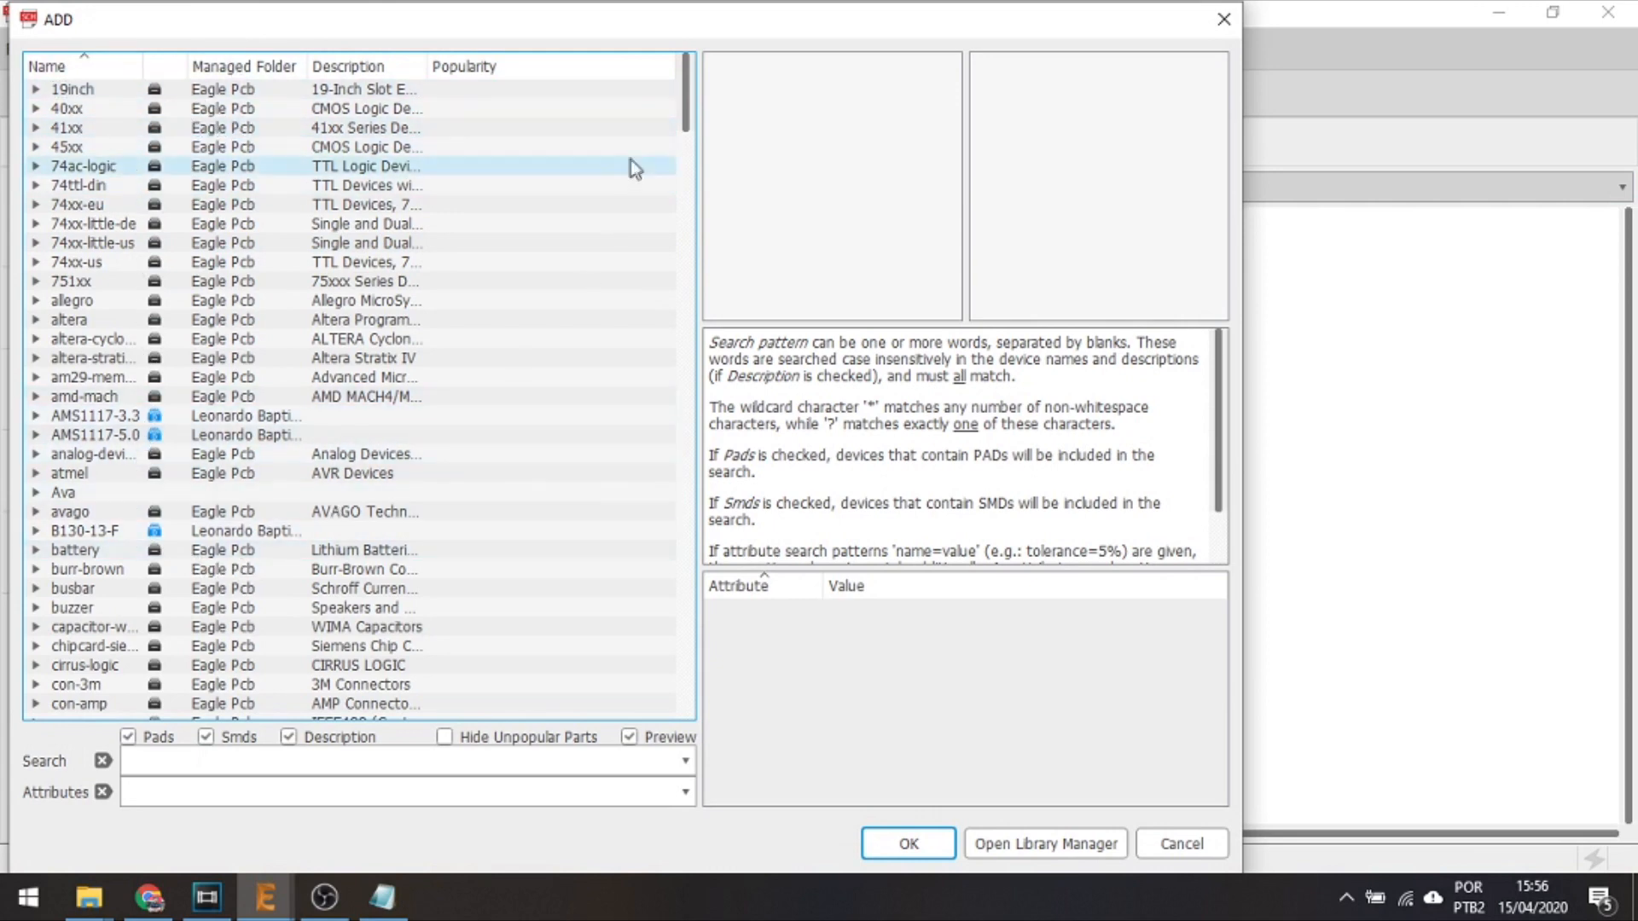
drag(686, 114, 690, 136)
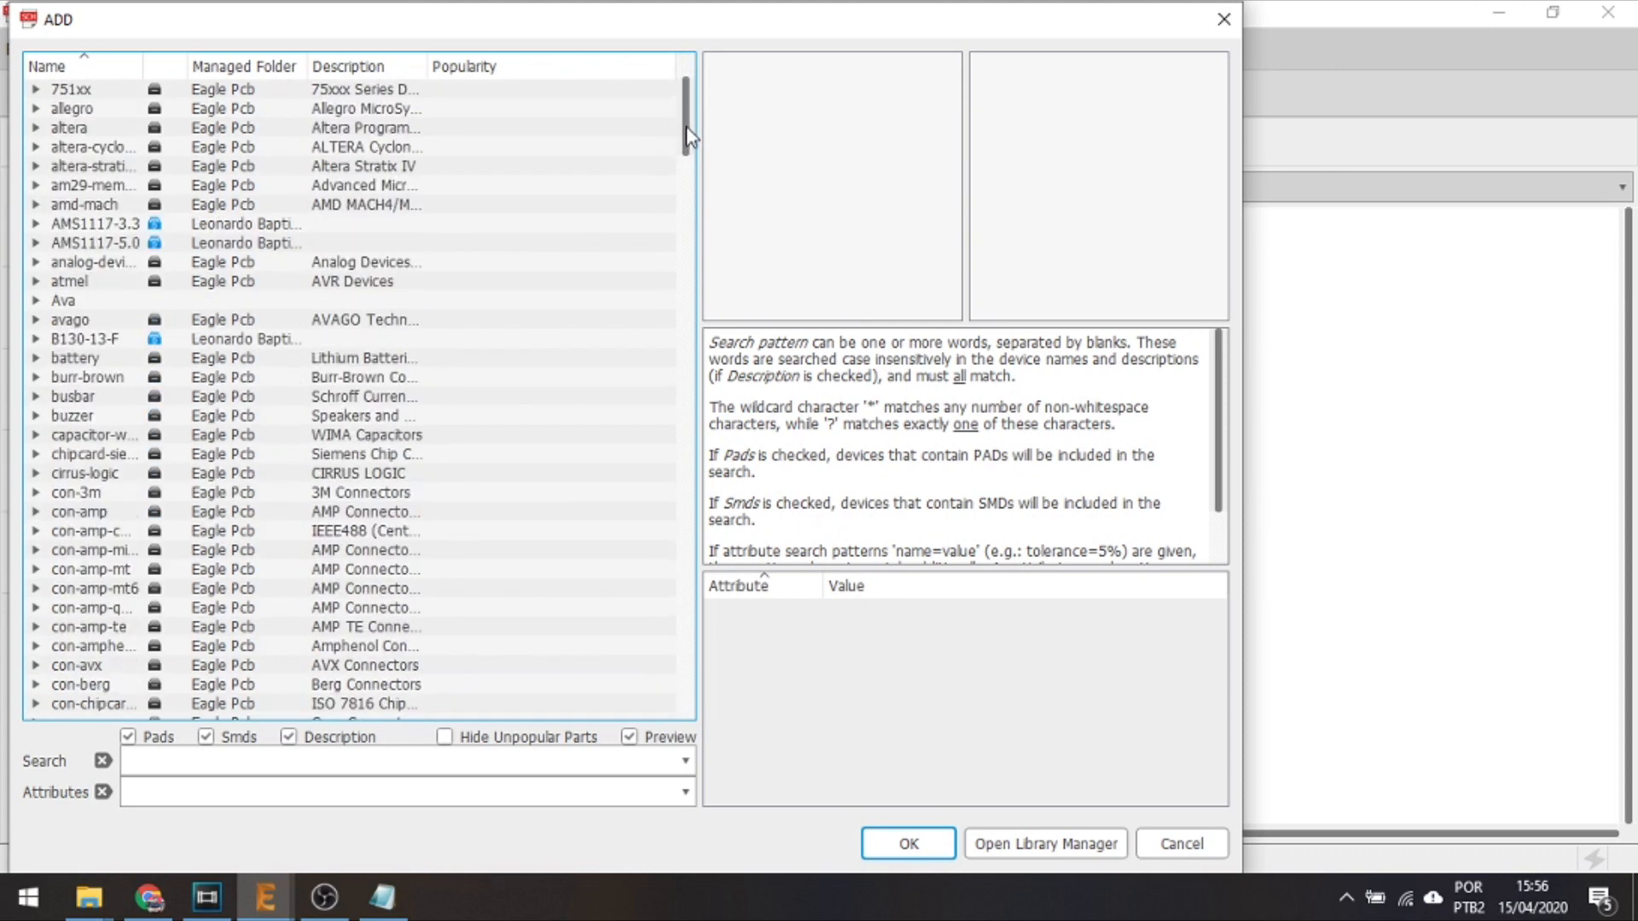
click(213, 763)
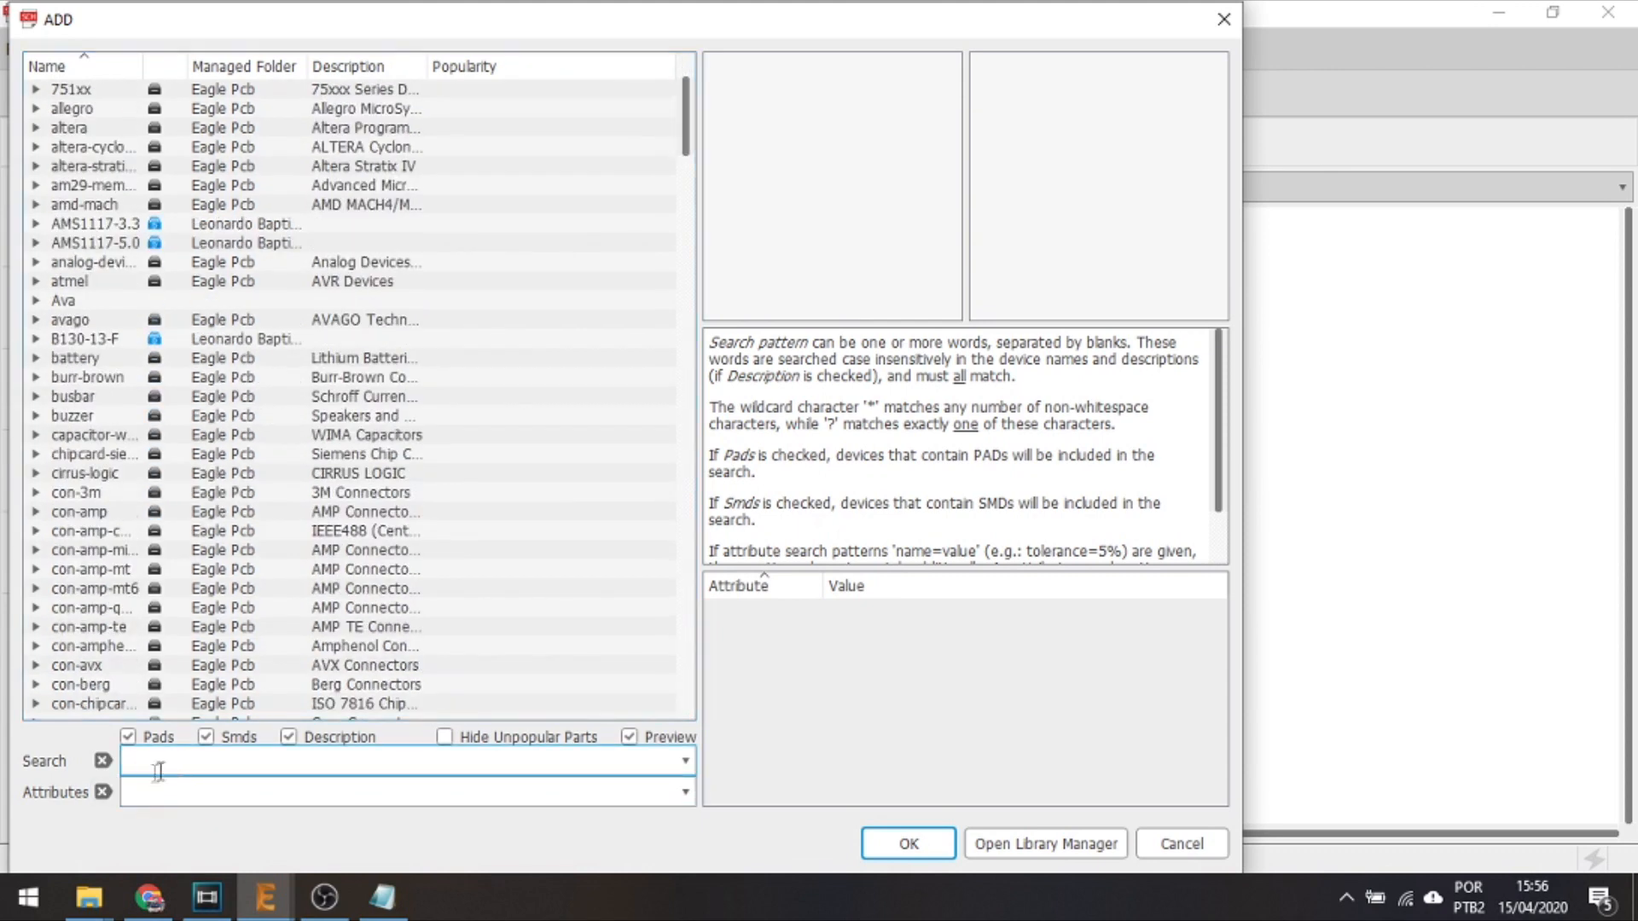
text(**)
key(BackSpace)
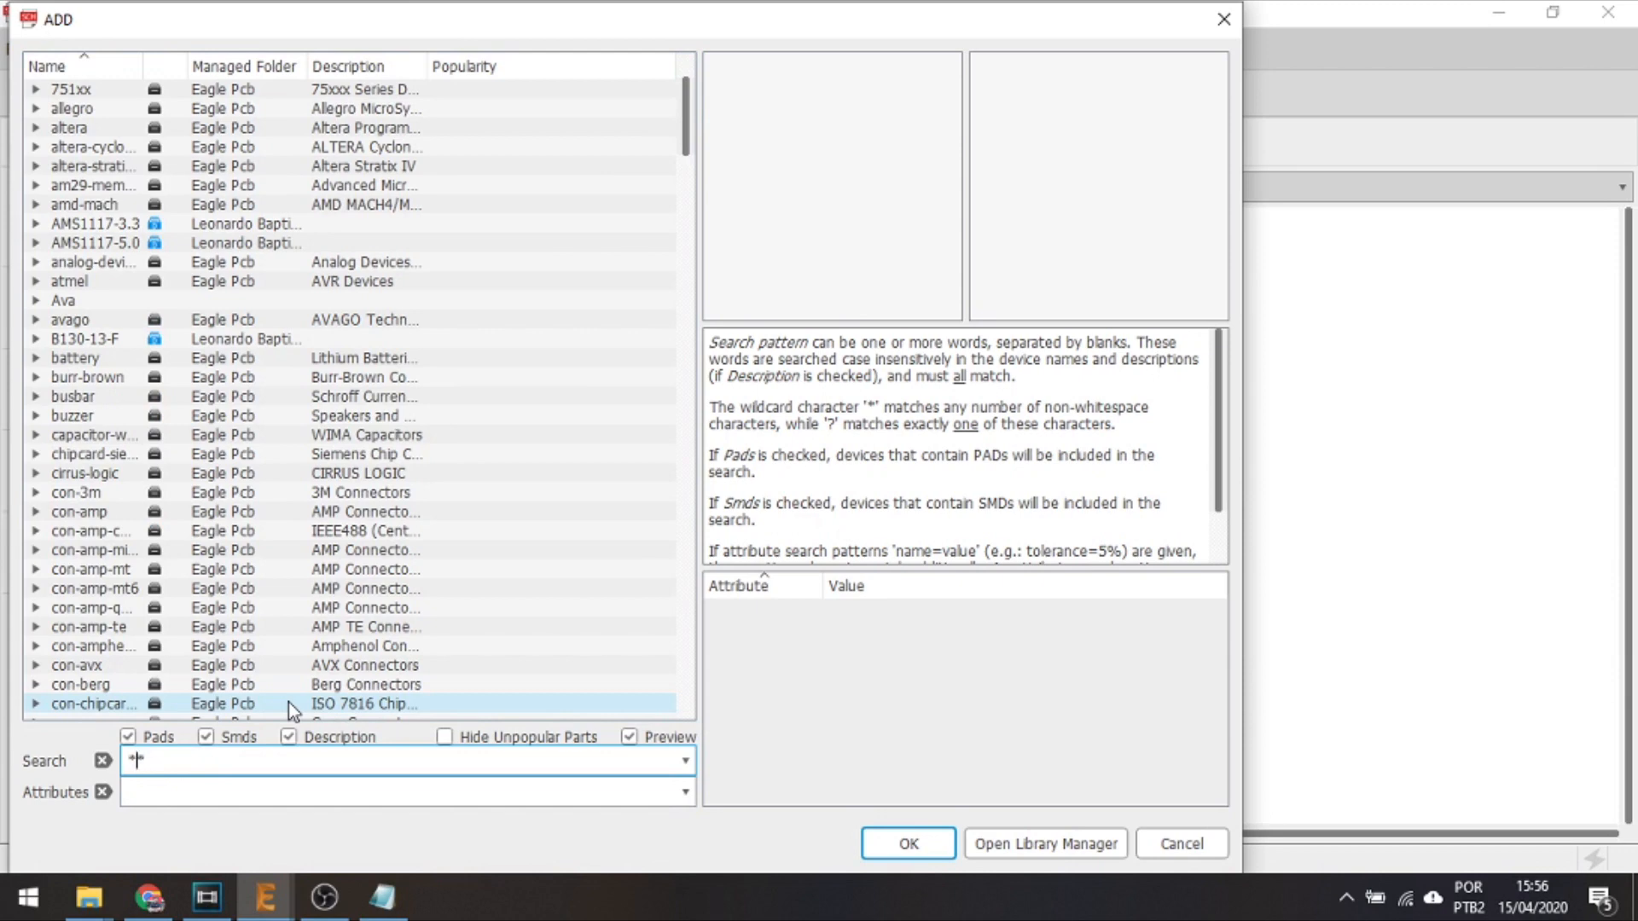
key(BackSpace)
key(BackSpace)
text(*)
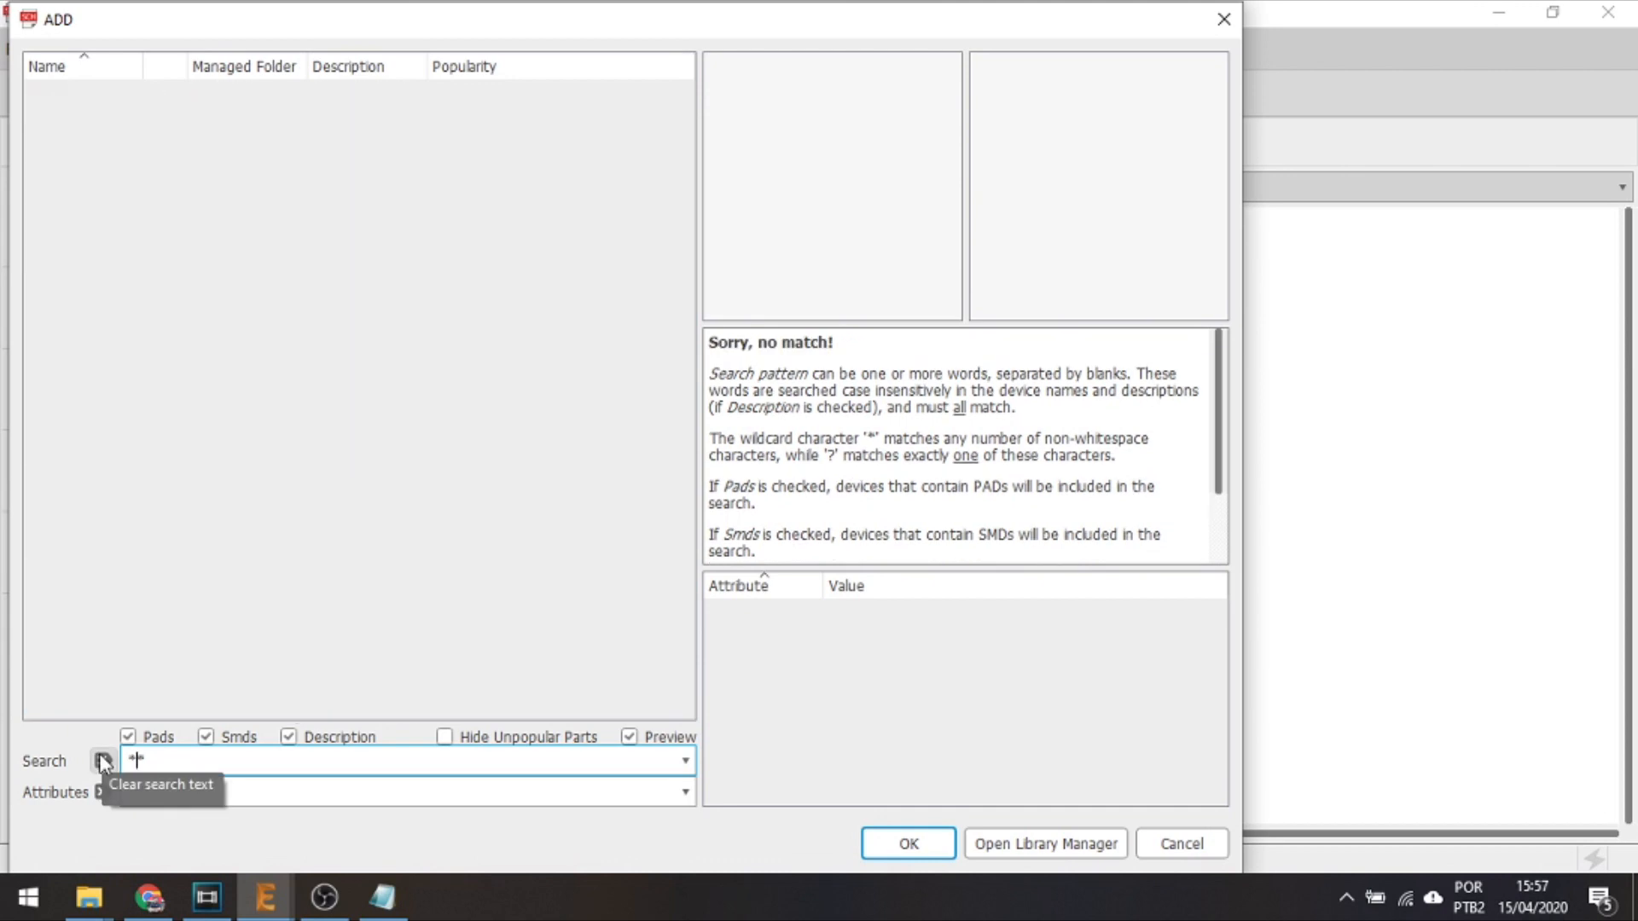
text(r)
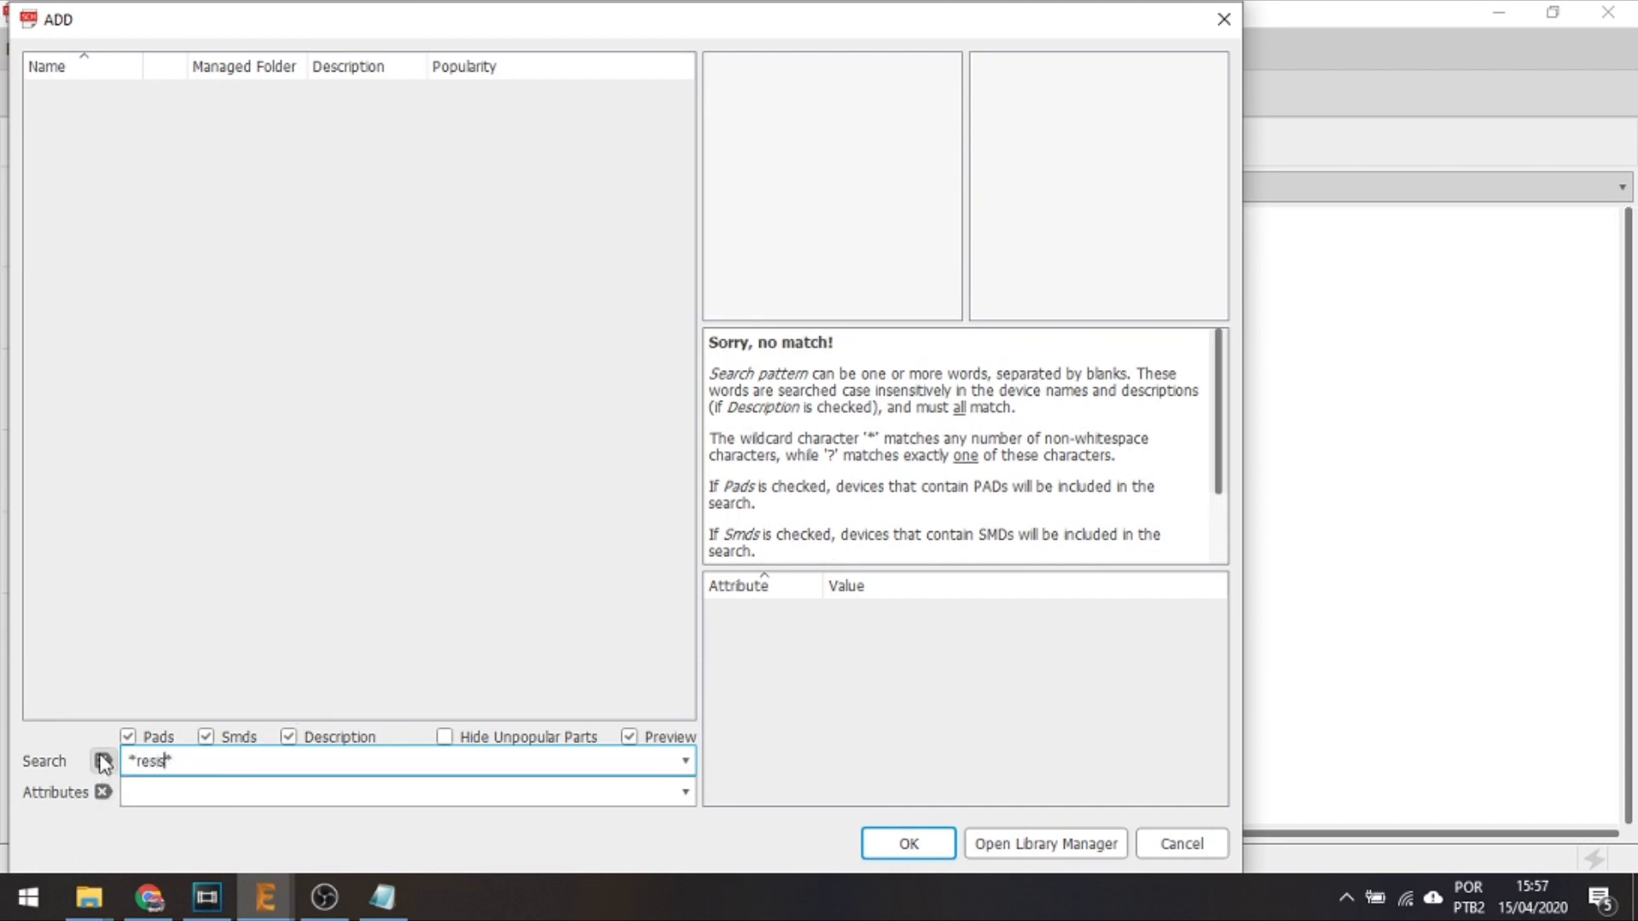
text(esistor)
key(Return)
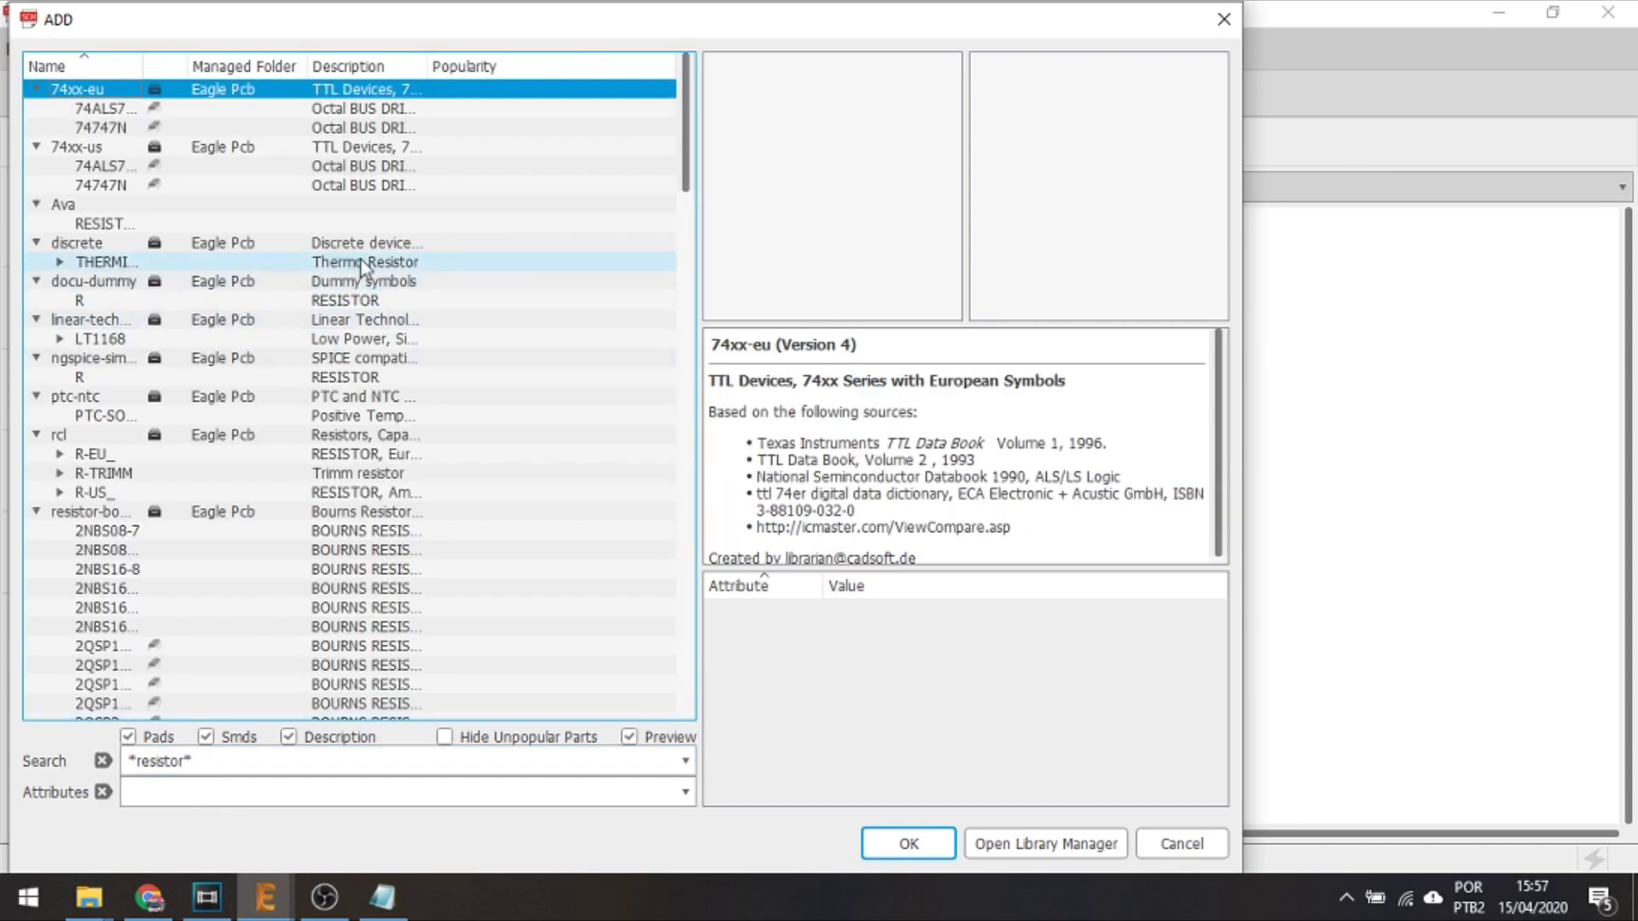
Add the R-EU_ resistor in the R1206 package from the rcl library, placing one near the middle of the sheet
mouse_move(689, 114)
mouse_down()
mouse_move(669, 274)
mouse_move(683, 597)
mouse_move(713, 124)
mouse_up()
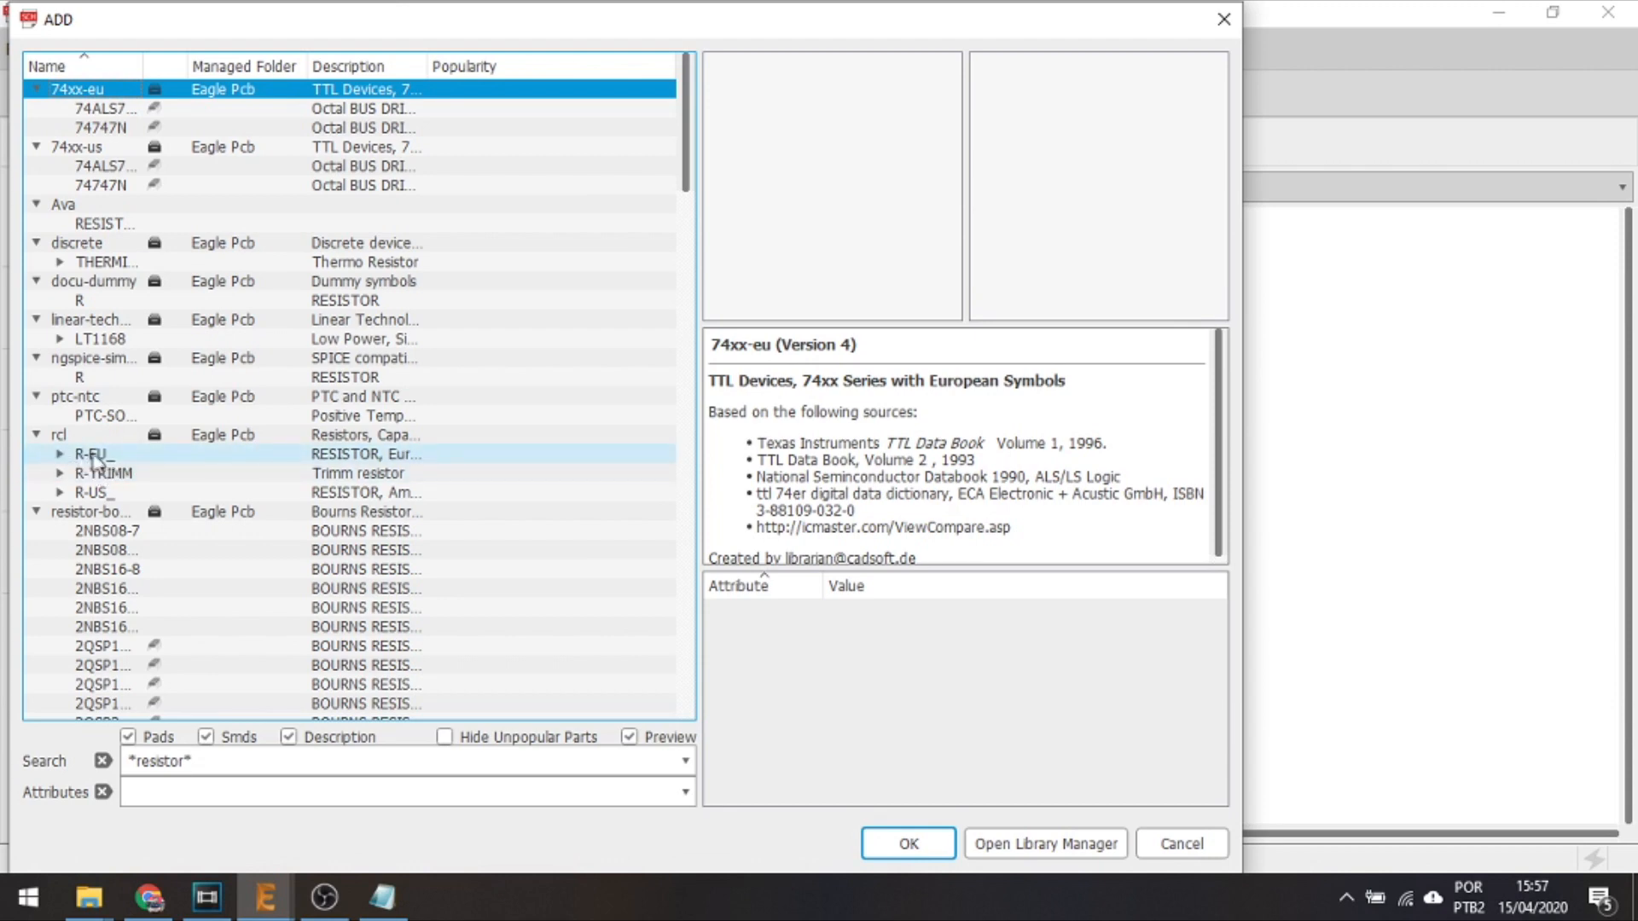
double_click(61, 458)
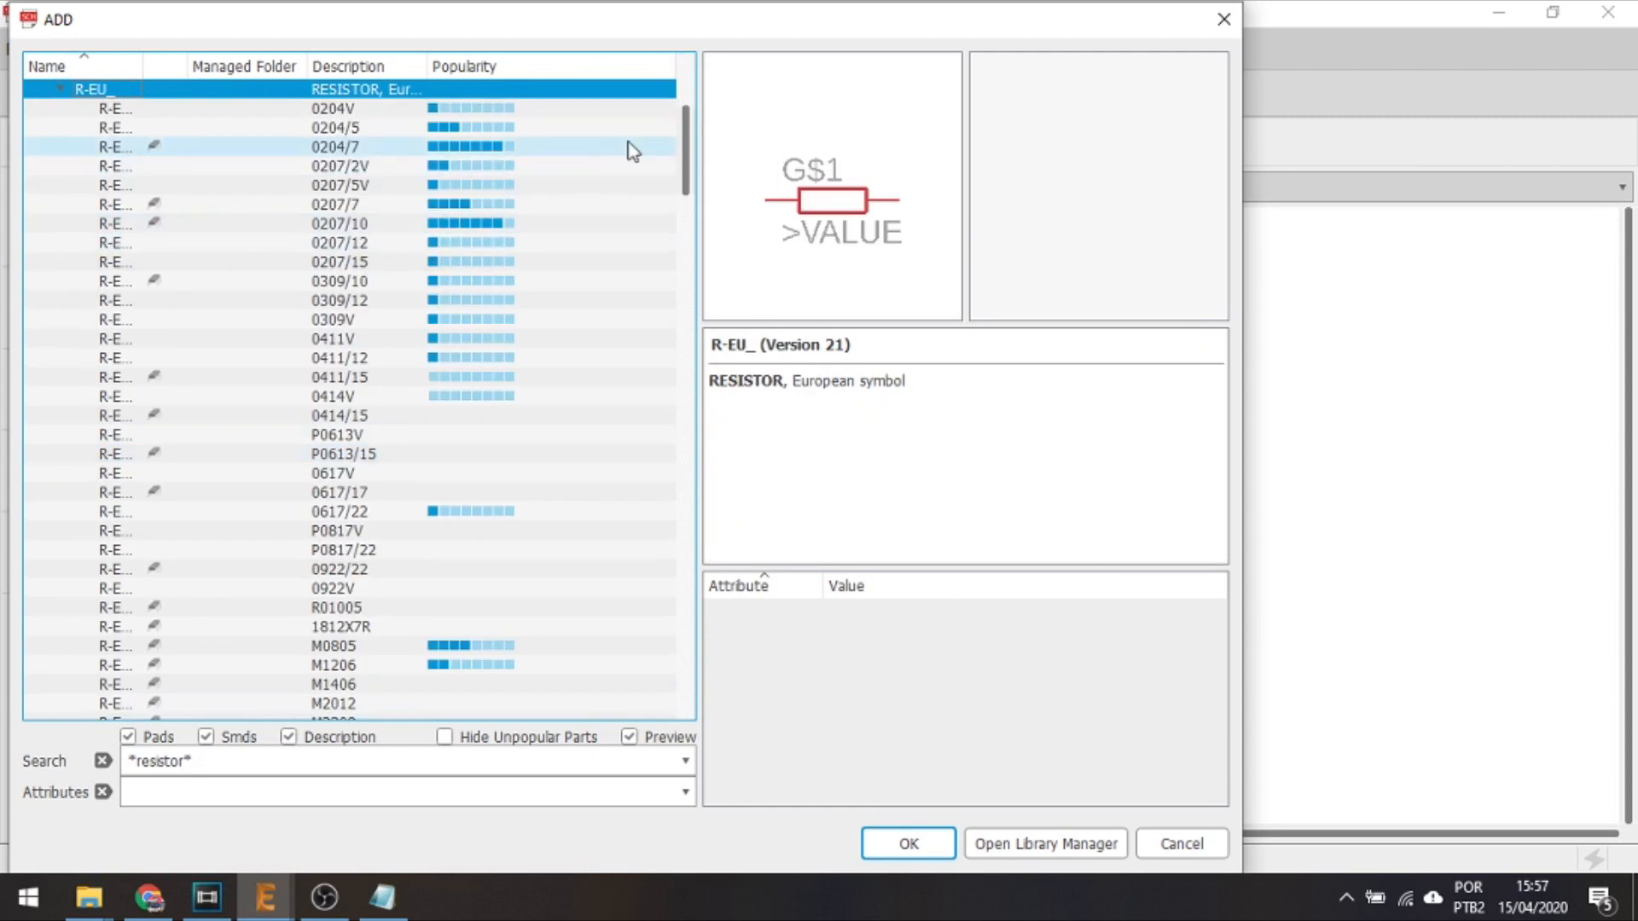
drag(688, 135, 687, 159)
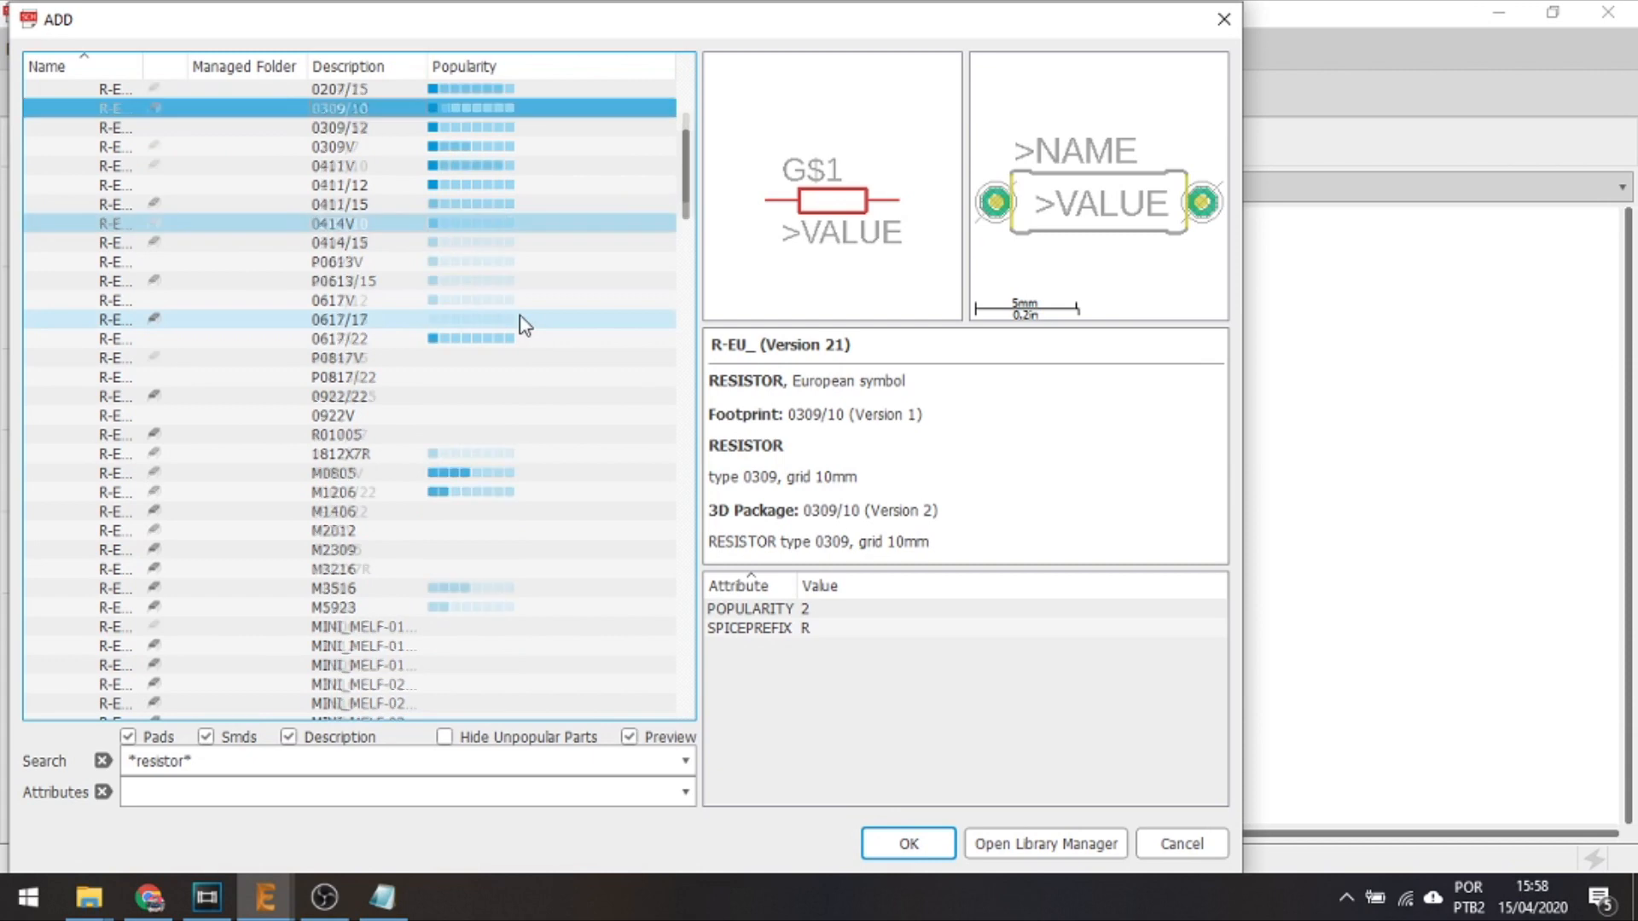
scroll(511, 315, up, 3)
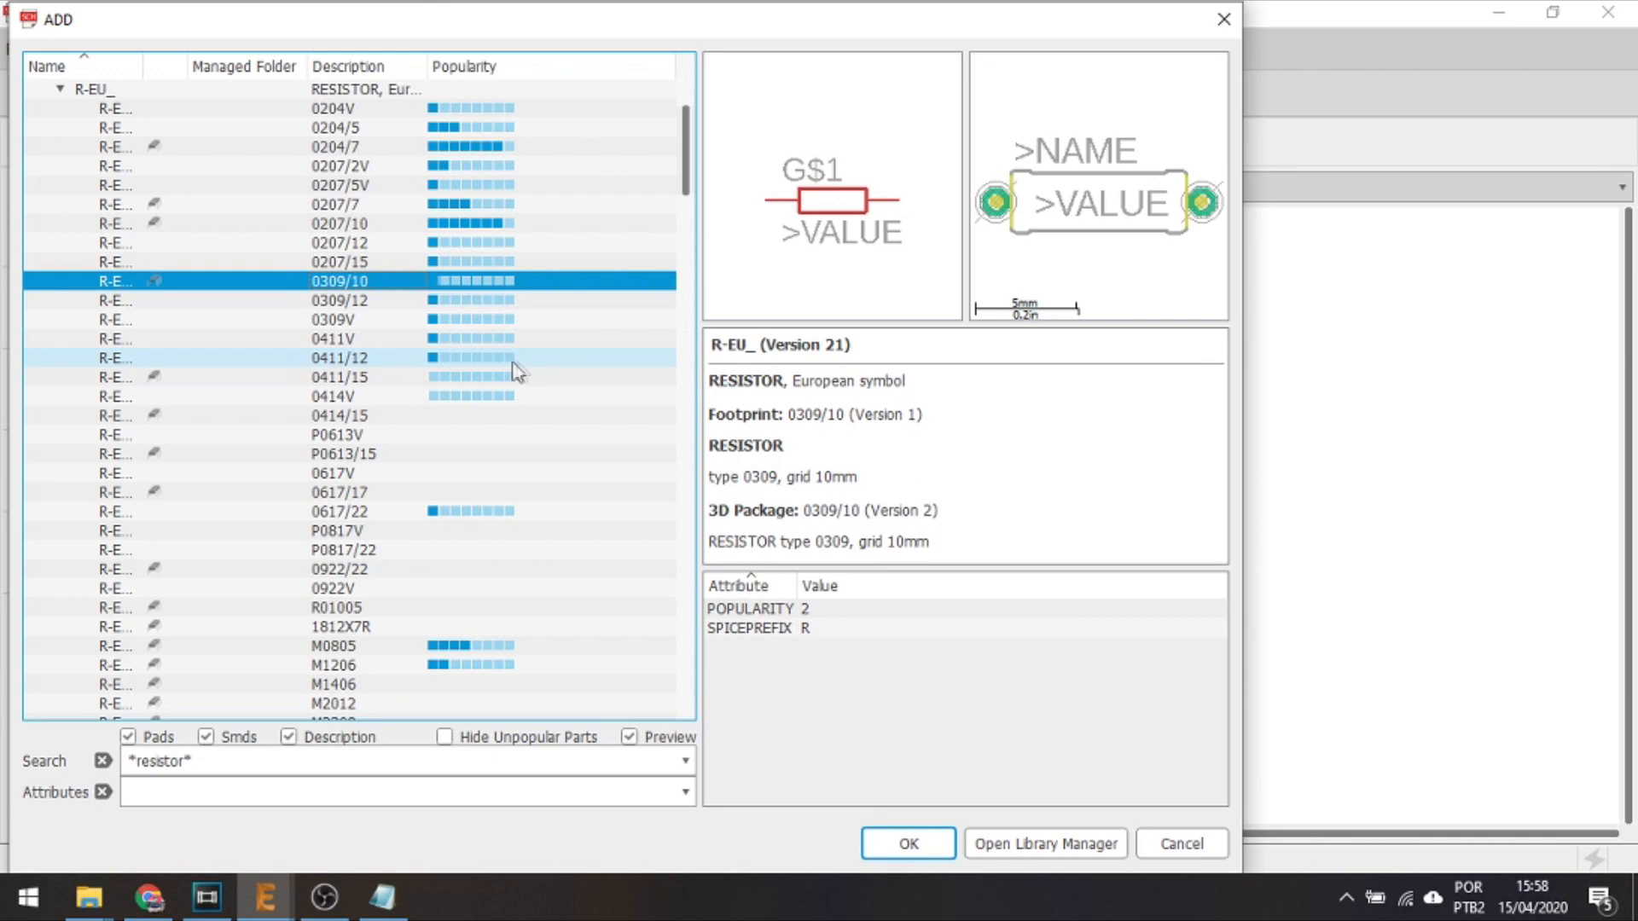
scroll(522, 372, down, 12)
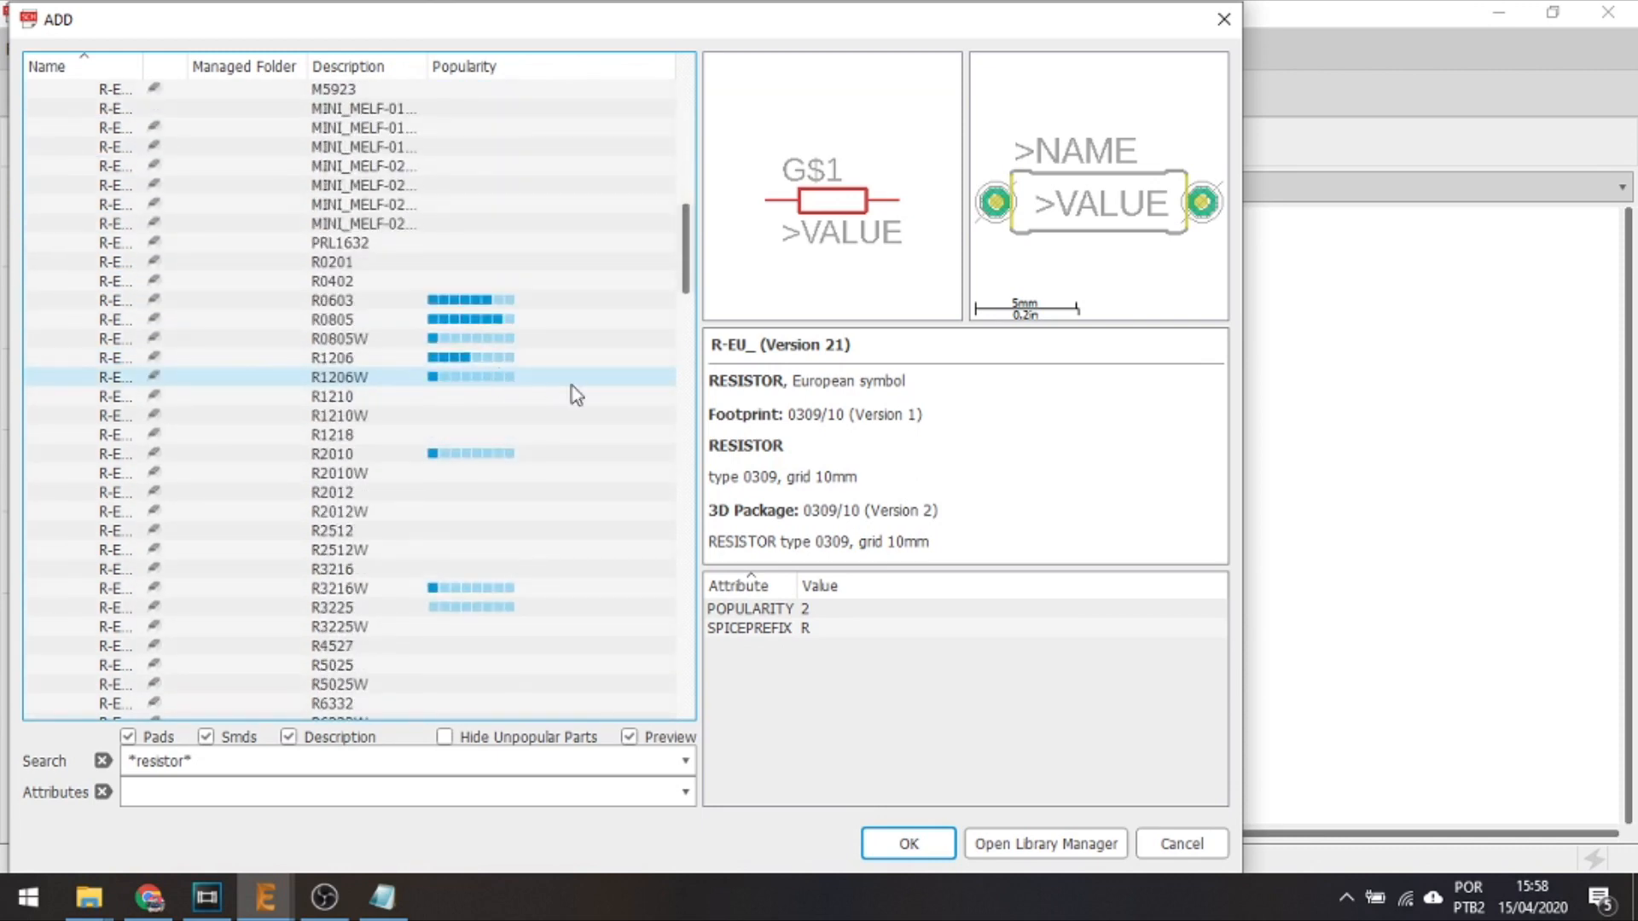
click(284, 364)
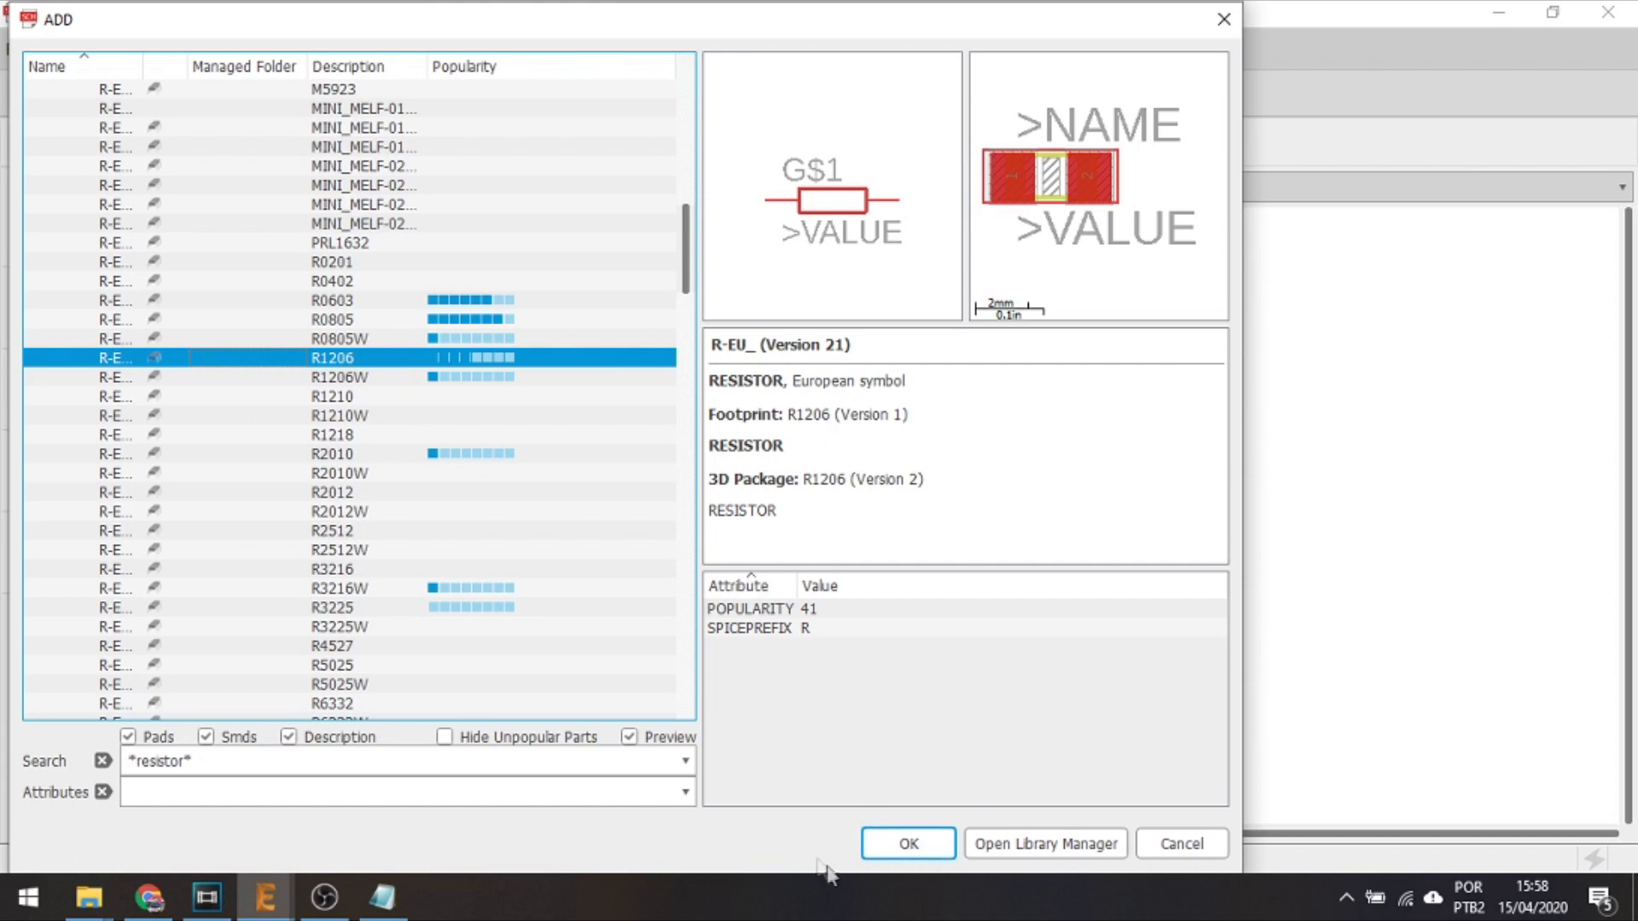
click(909, 844)
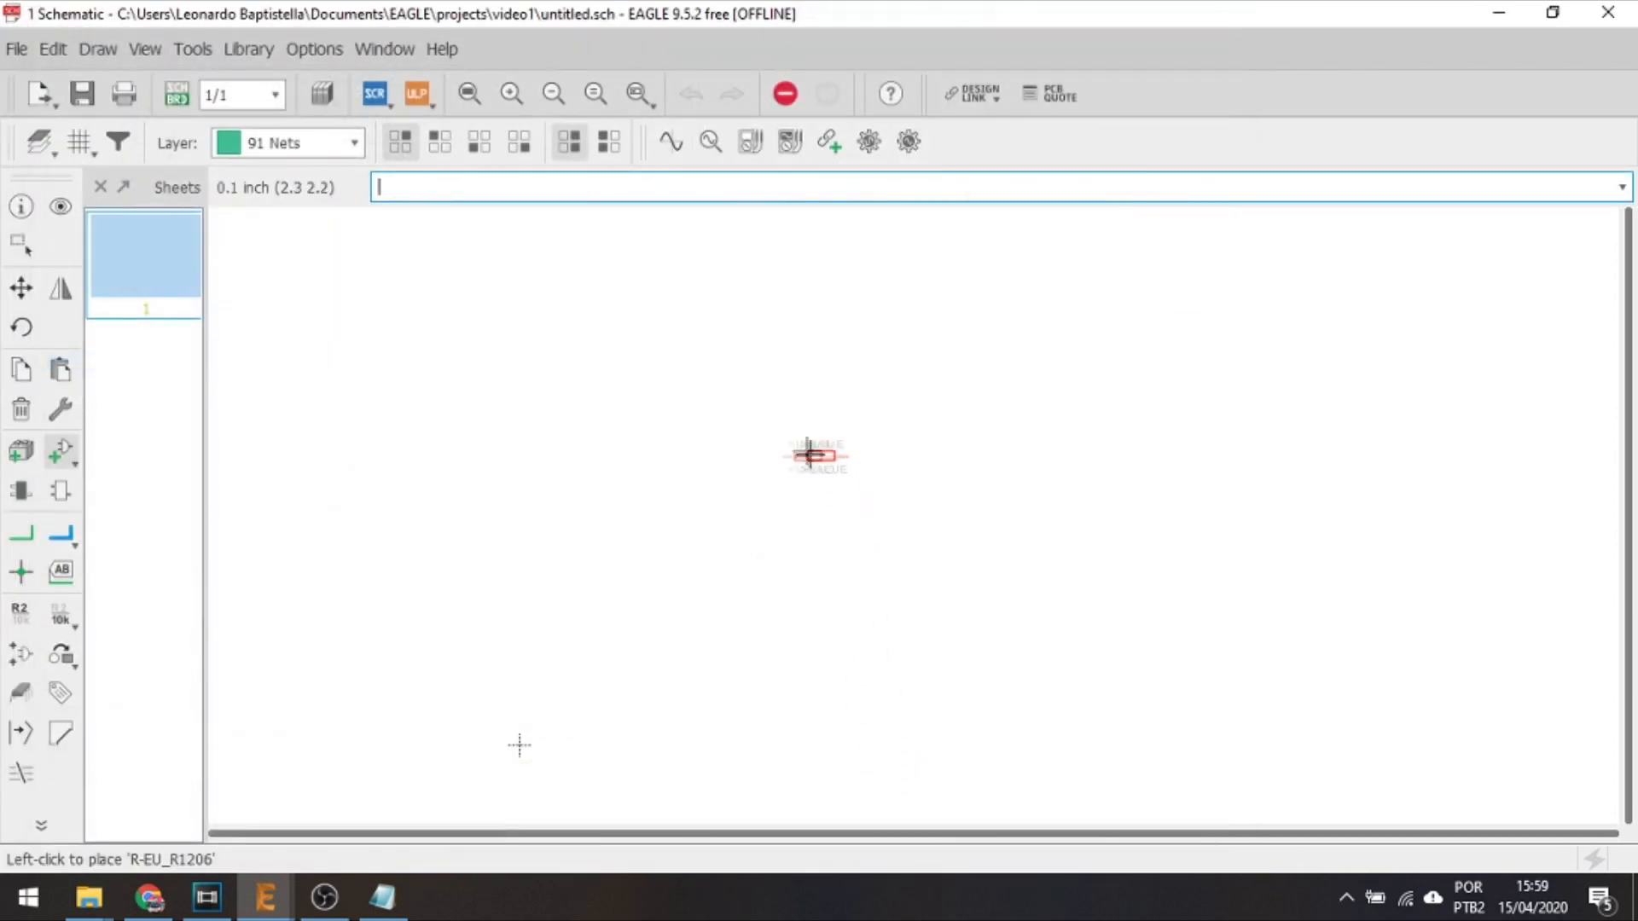
click(724, 484)
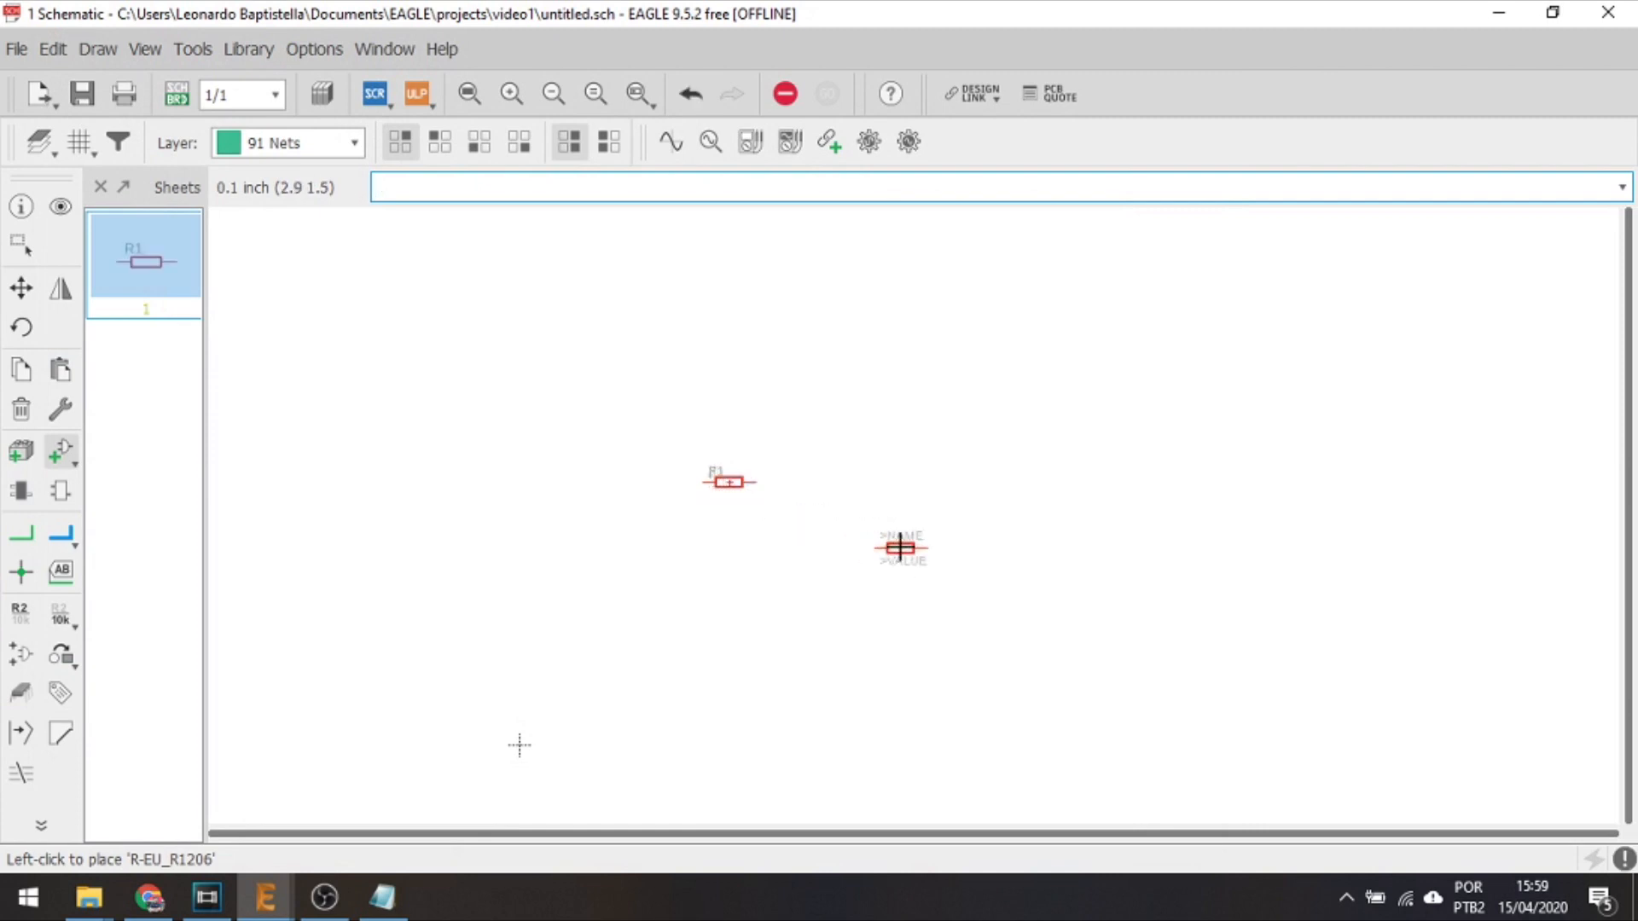
key(Escape)
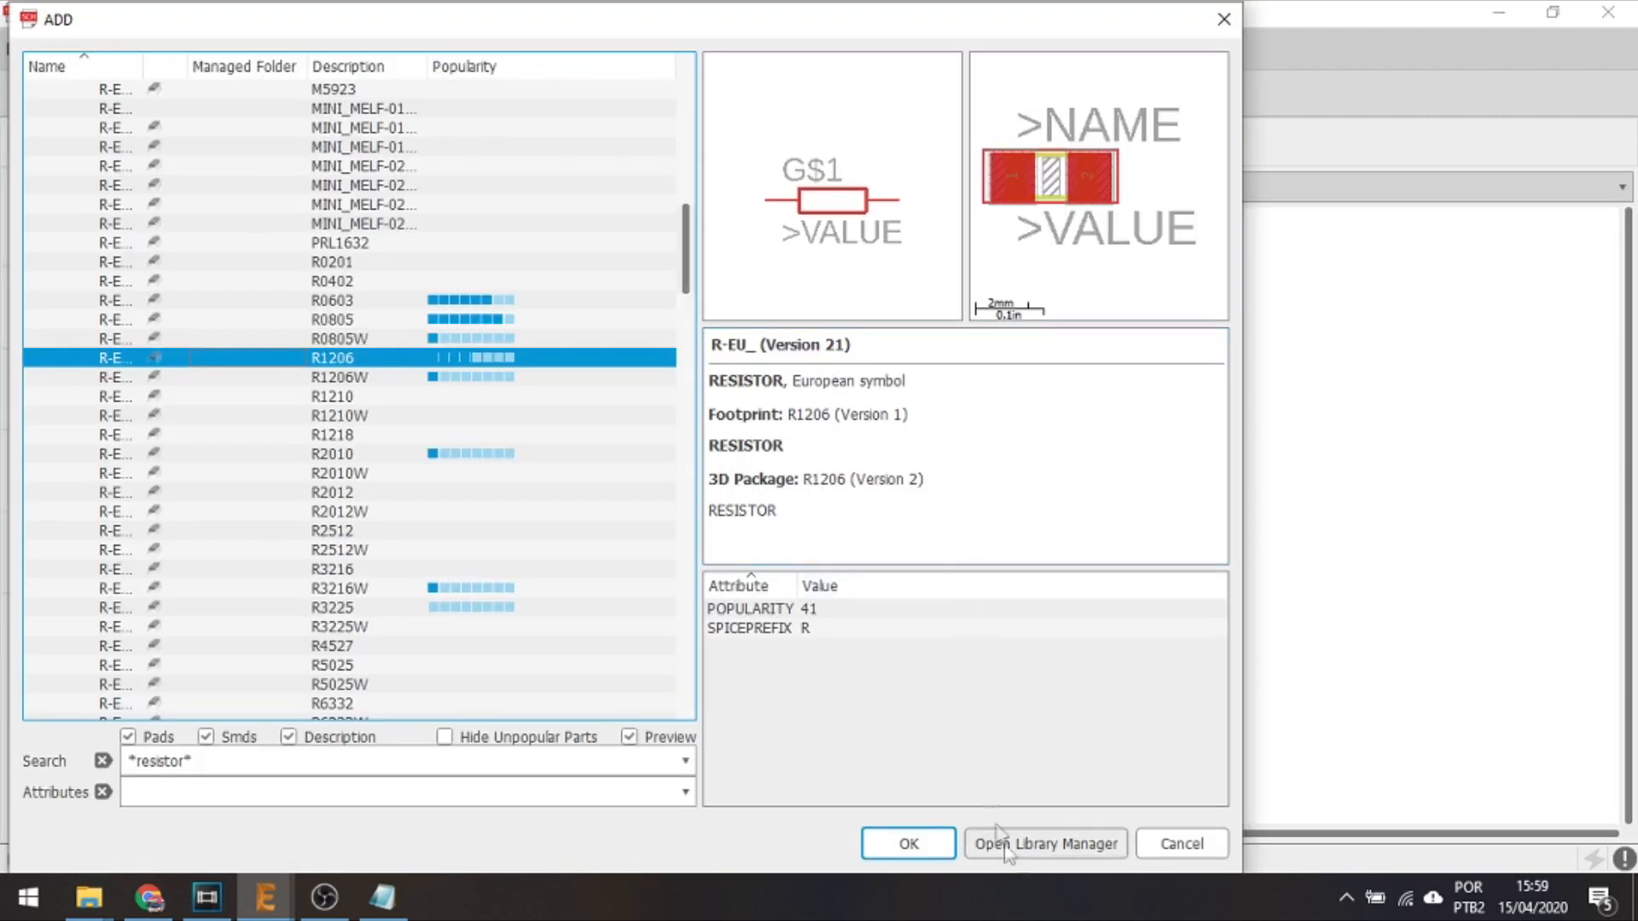
click(1187, 850)
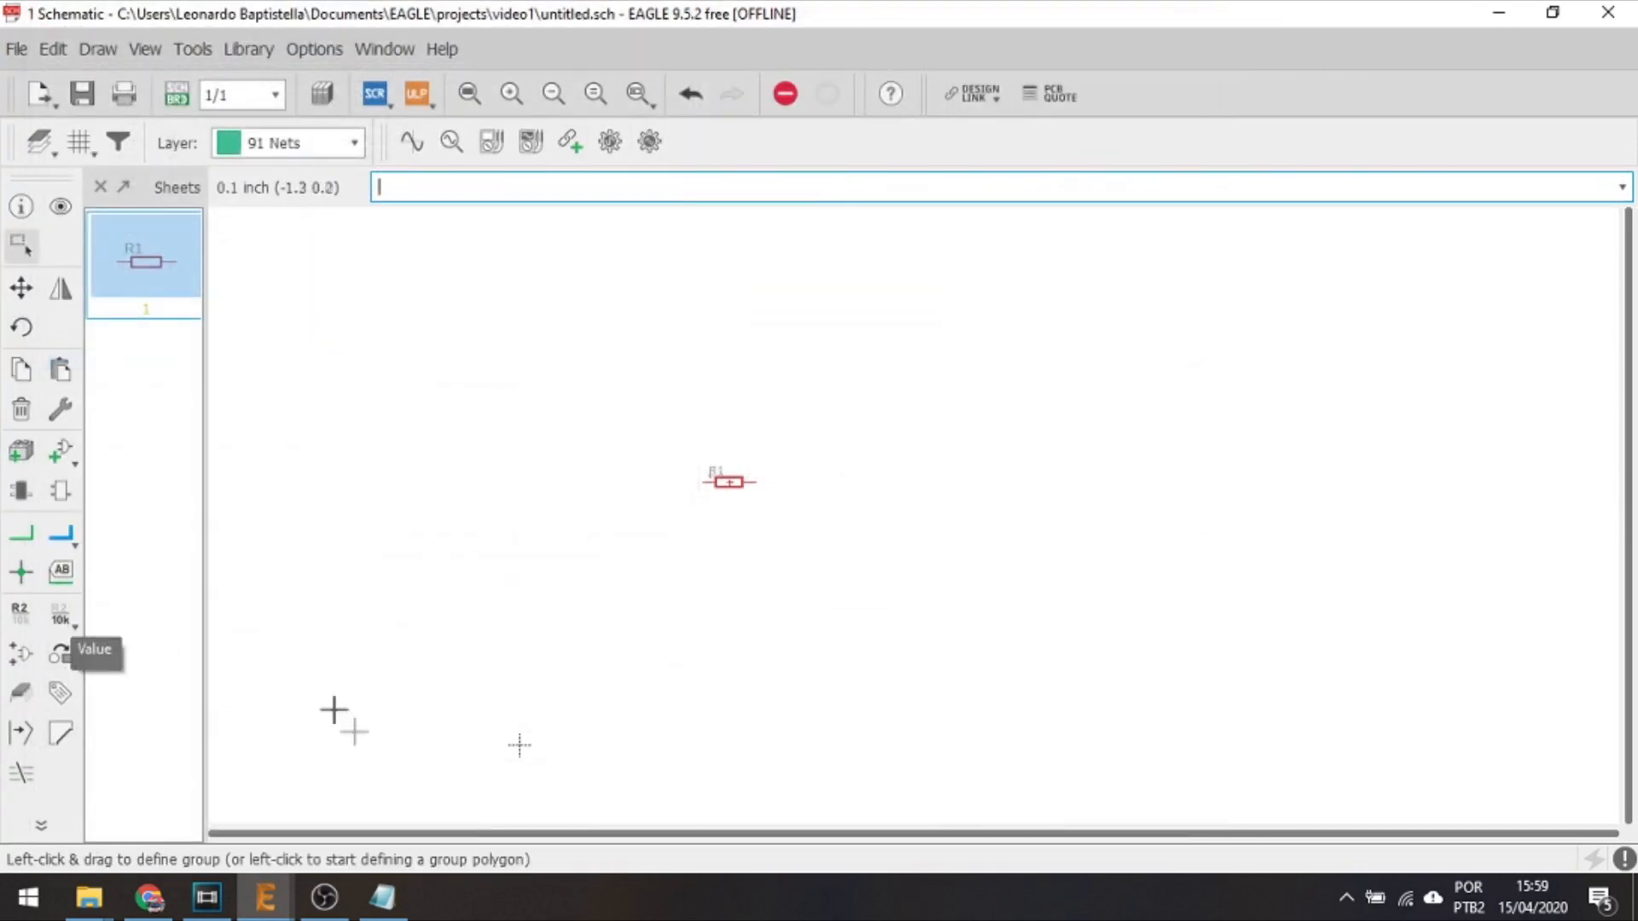
Set the placed resistor's value to 220
click(62, 616)
click(729, 484)
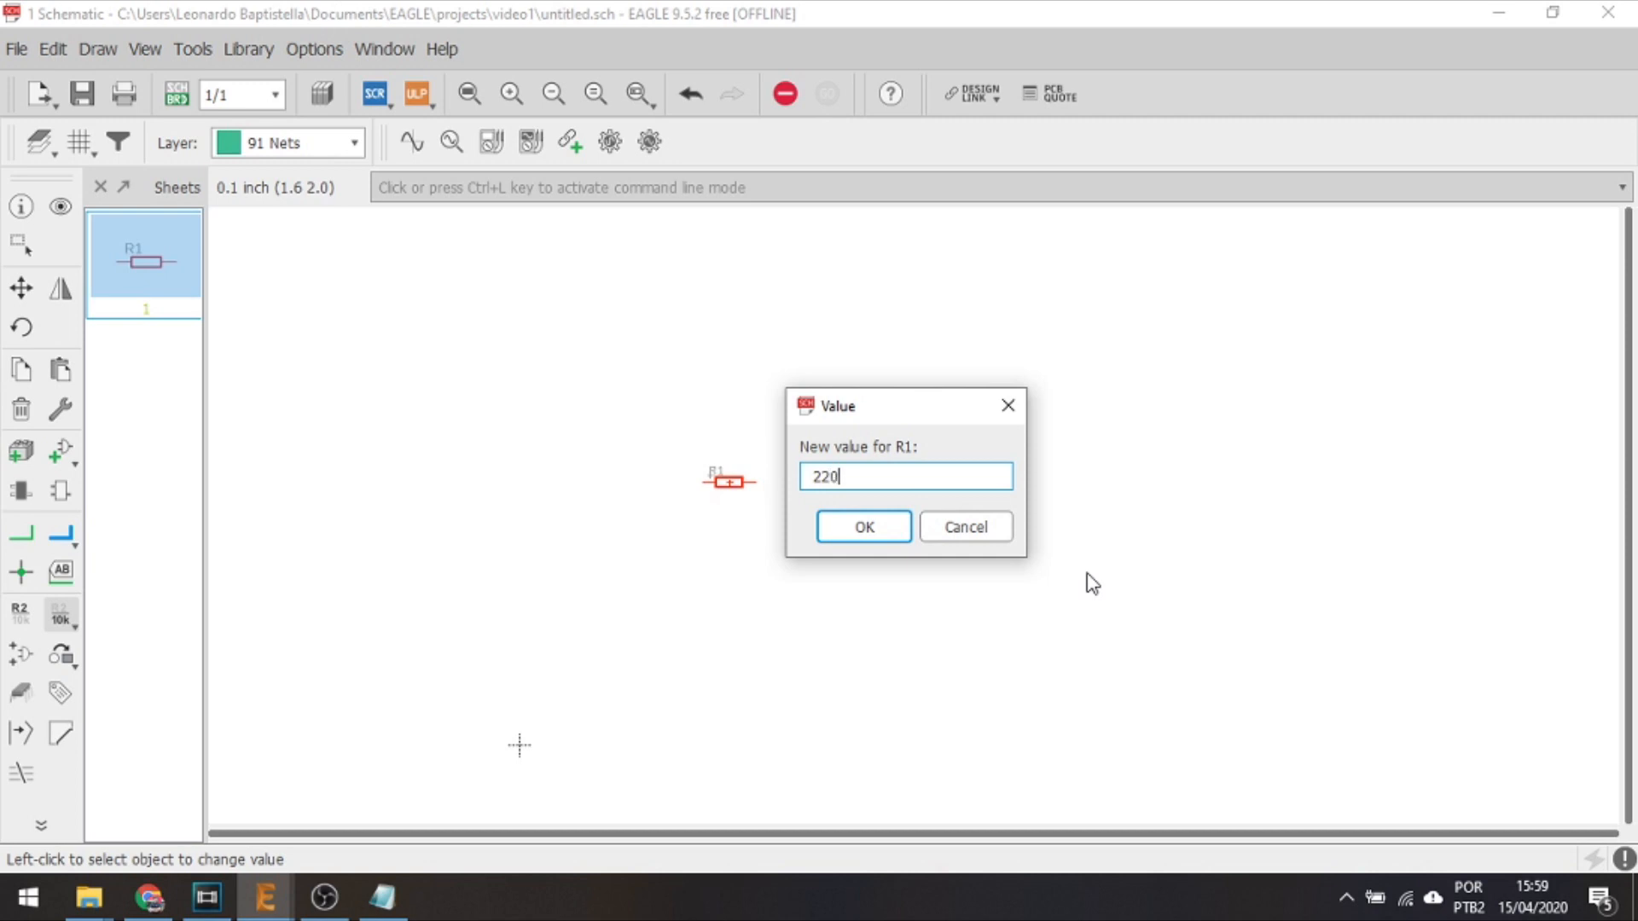
key(Return)
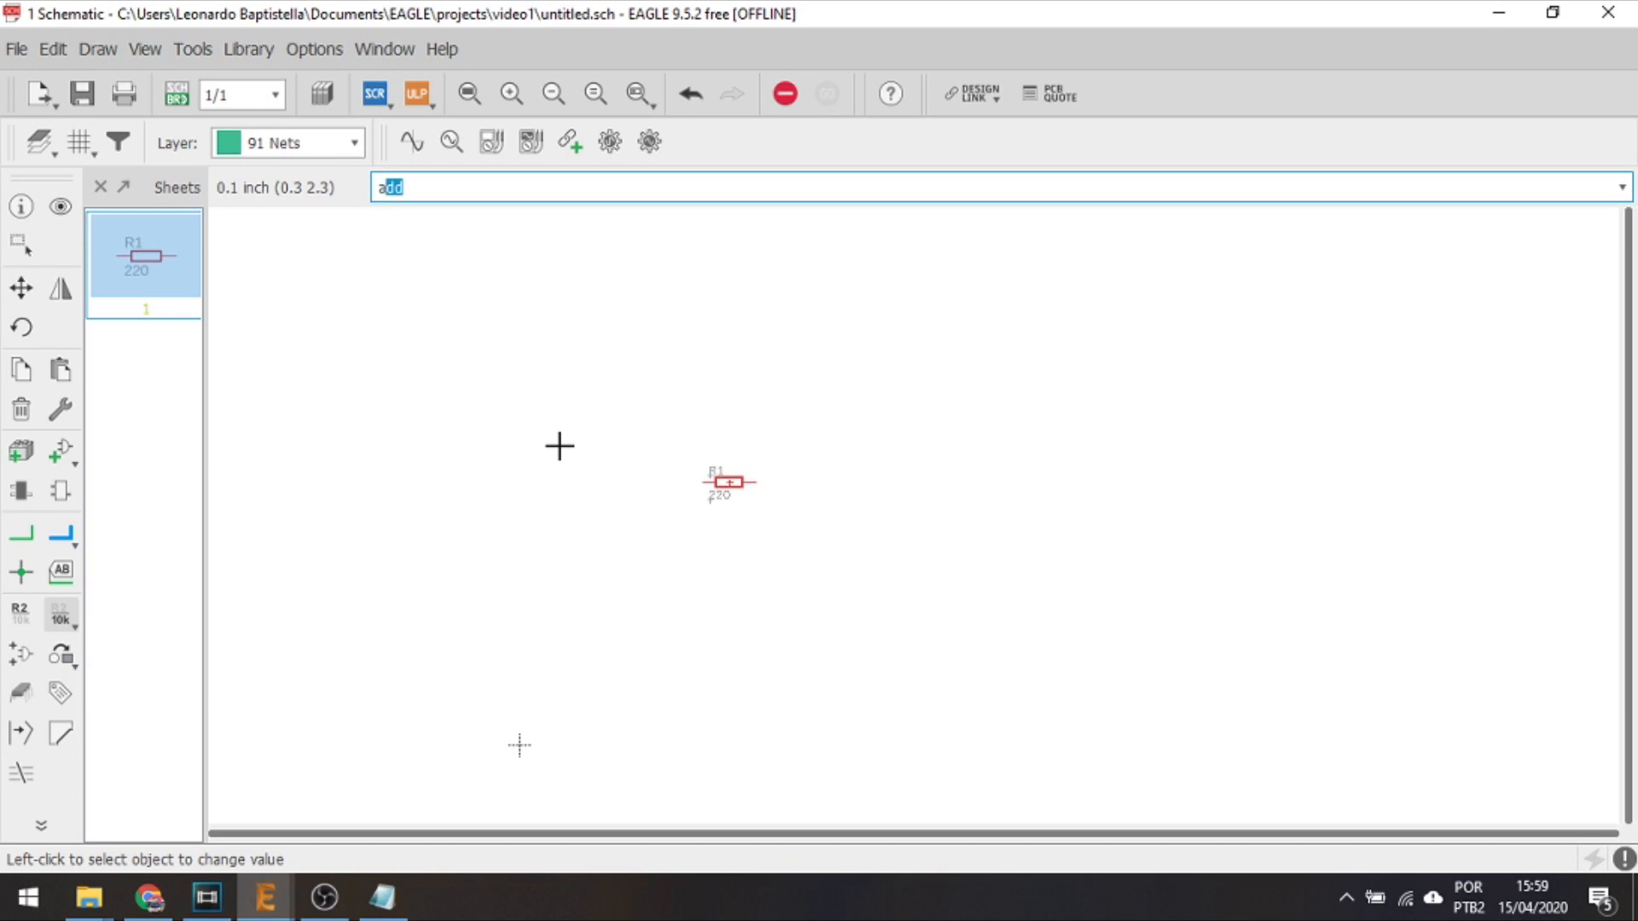
Start adding another part and search the component libraries for *led*
key(Return)
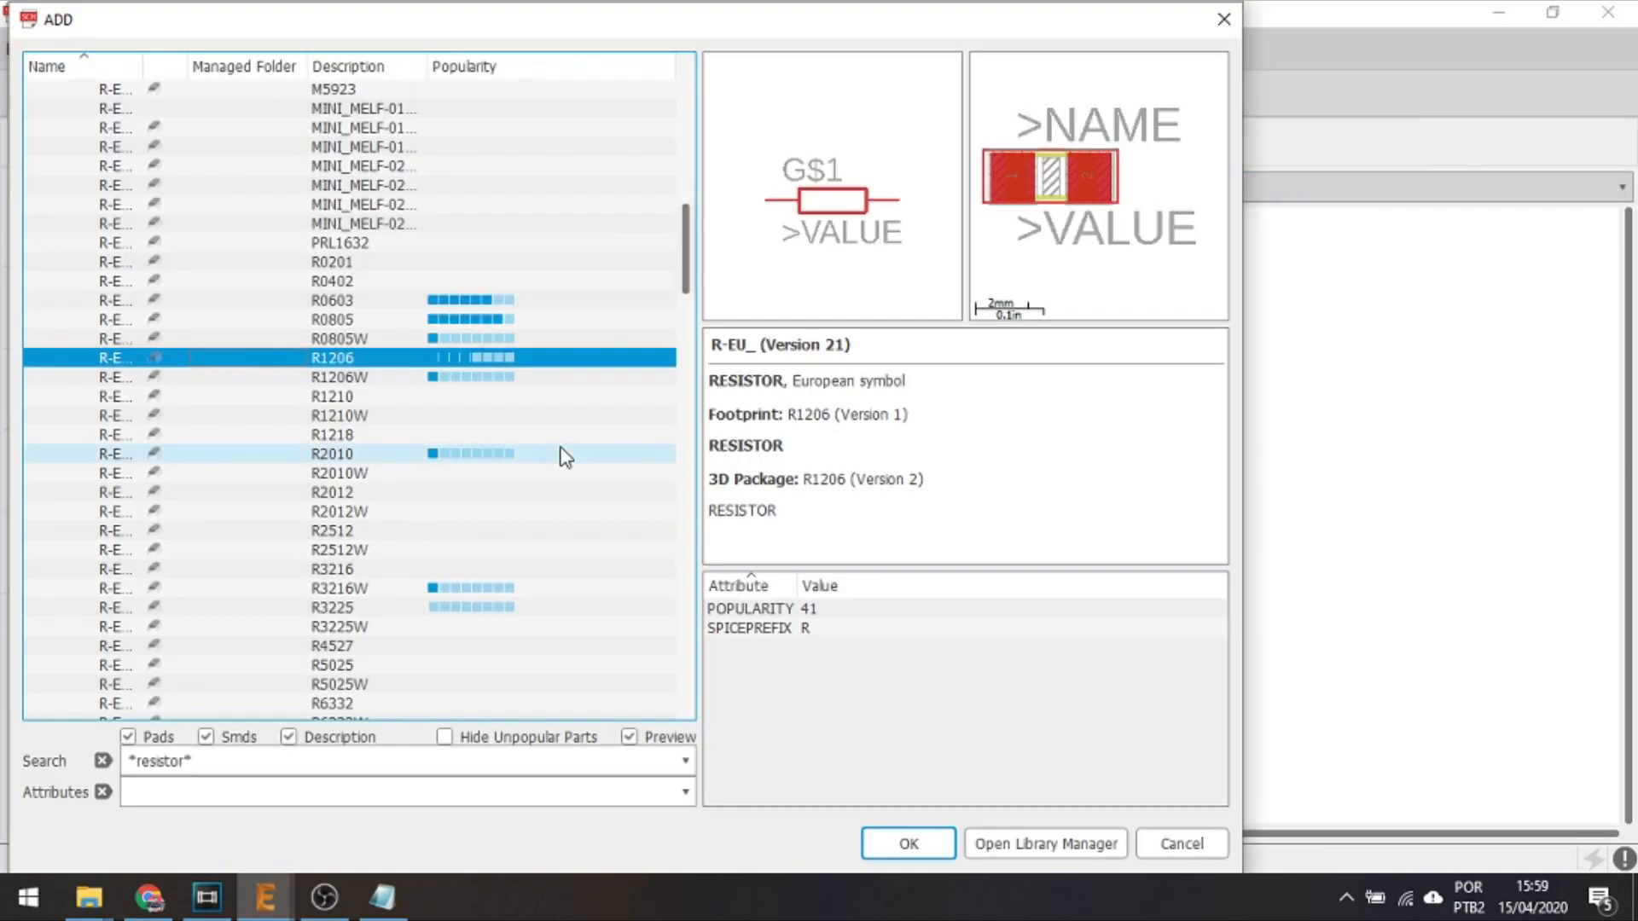
click(222, 757)
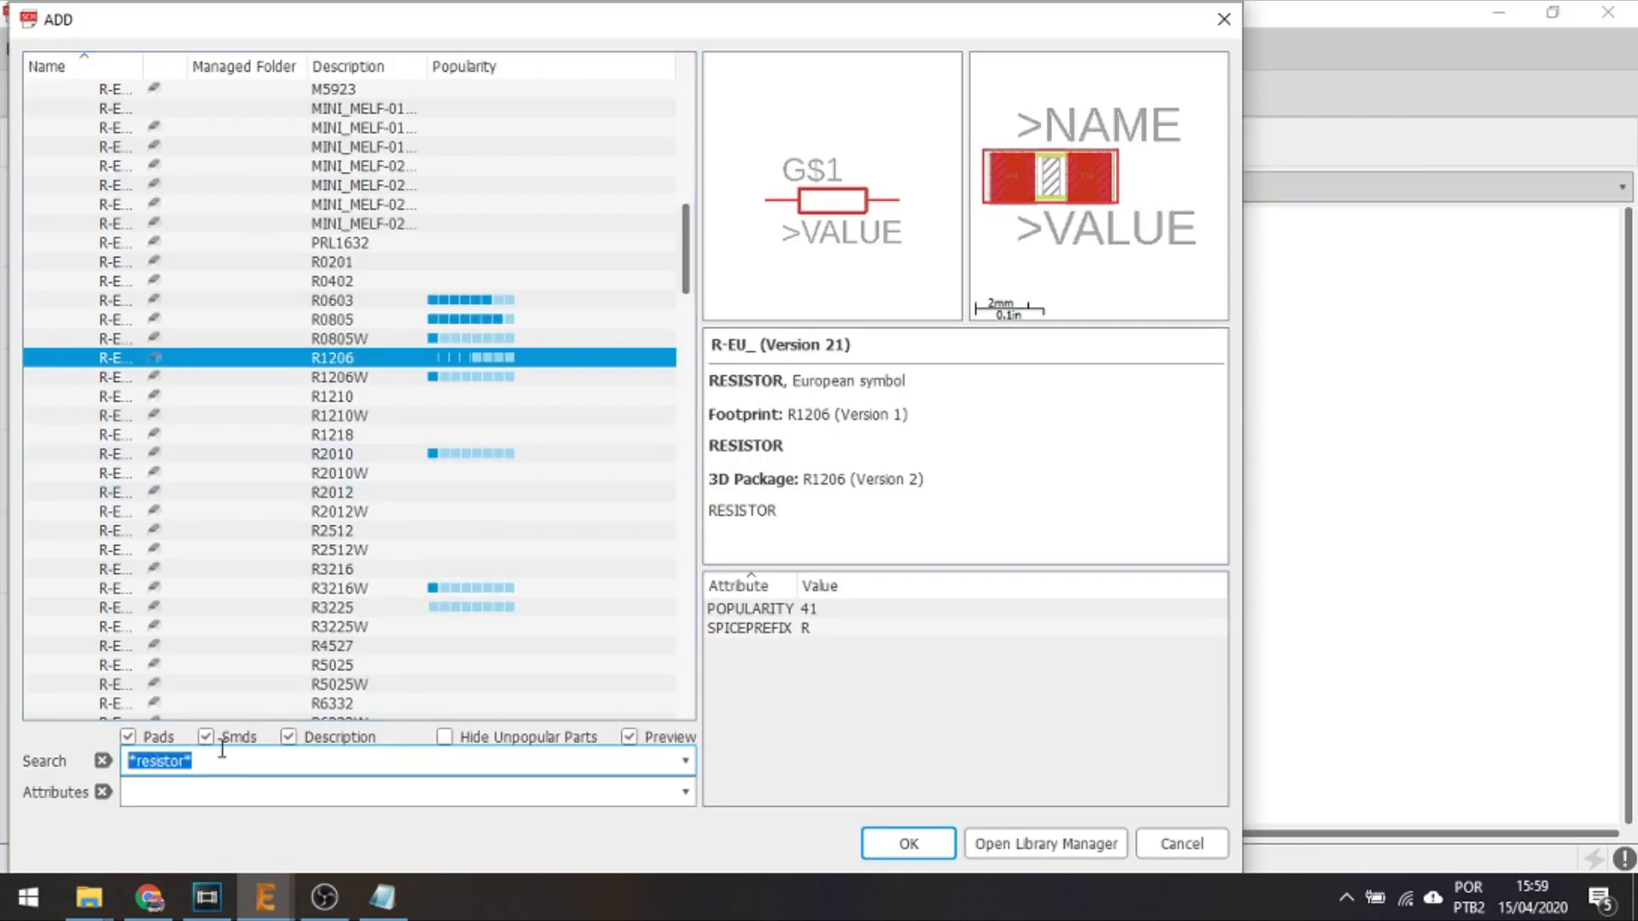
key(BackSpace)
text(*led*)
key(Return)
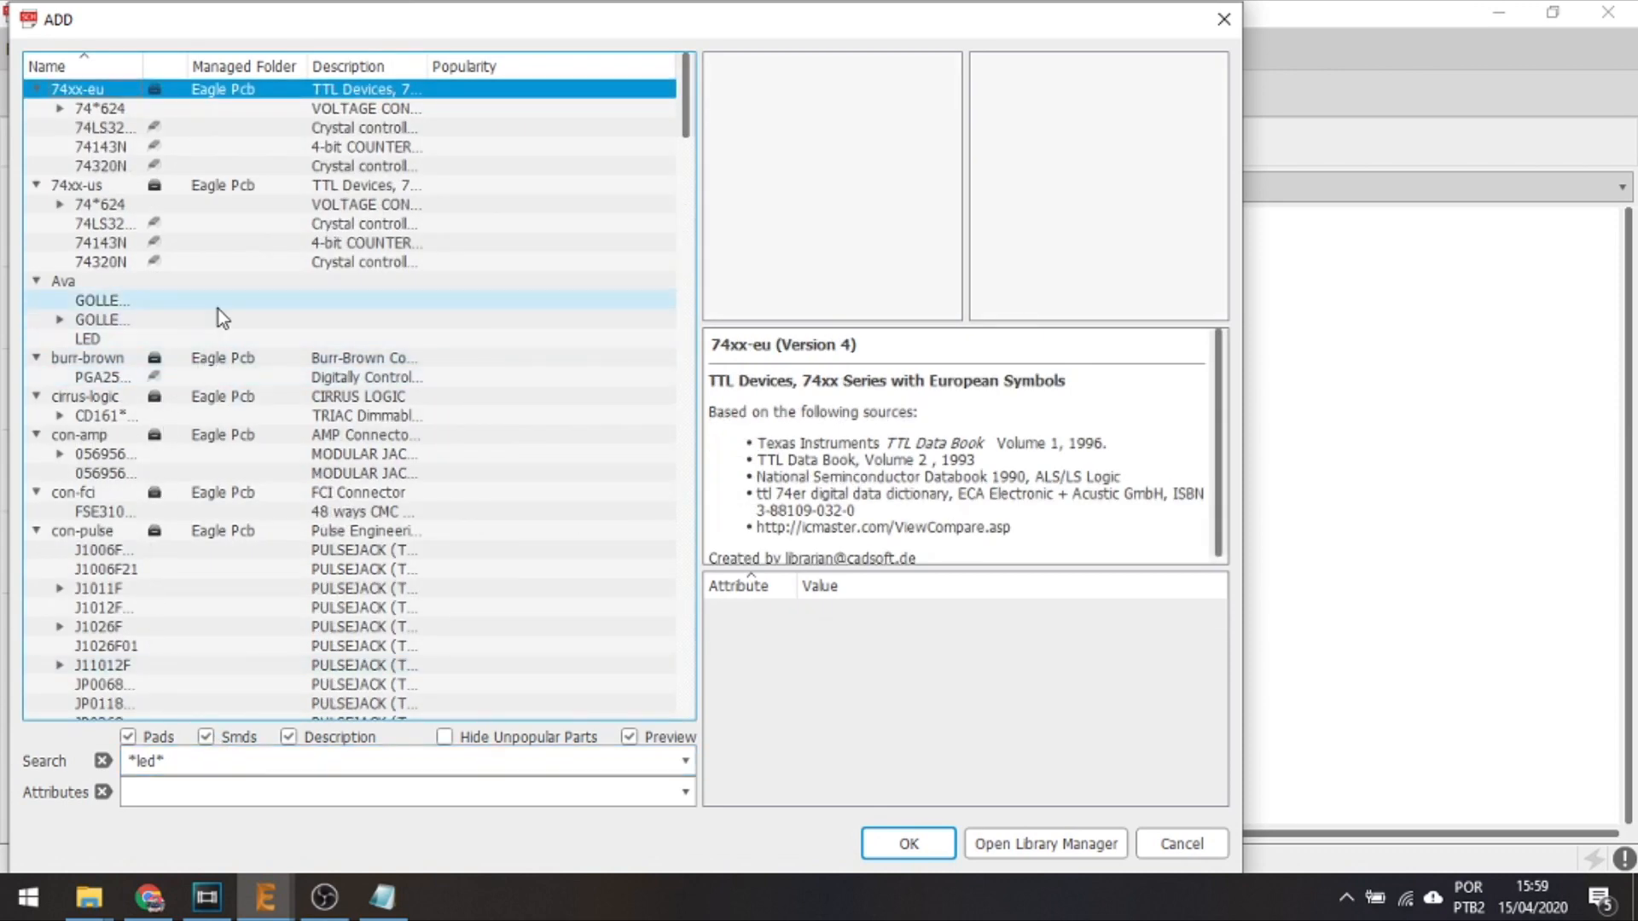
Find the LED device in the led library and expand its package variants
scroll(218, 315, down, 1)
scroll(246, 267, down, 6)
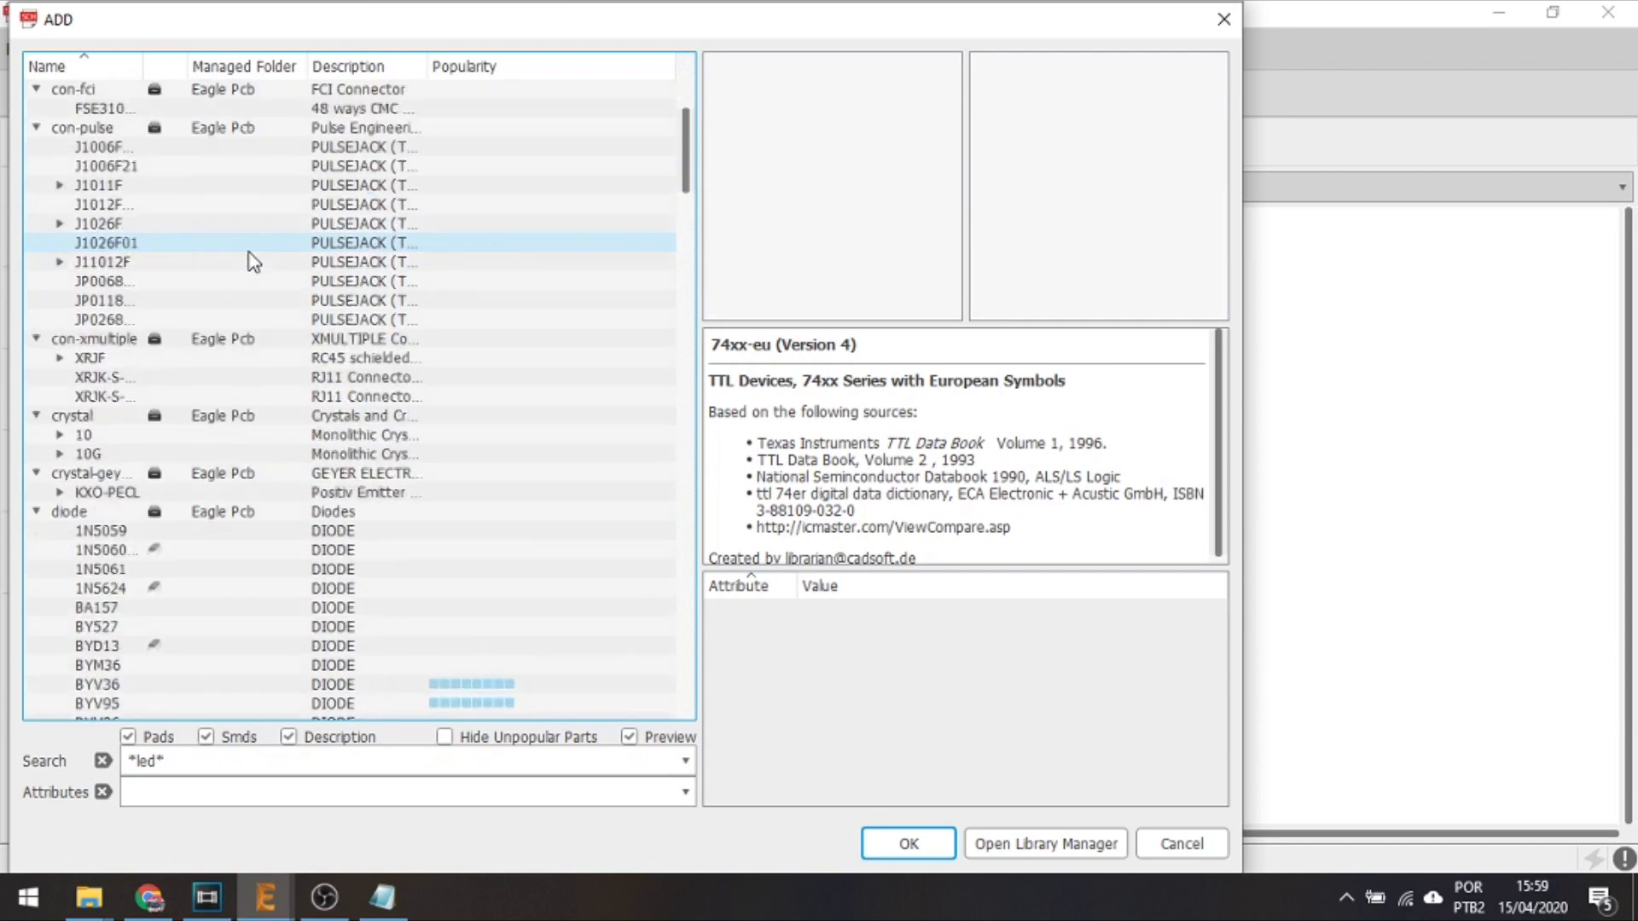
scroll(251, 260, down, 5)
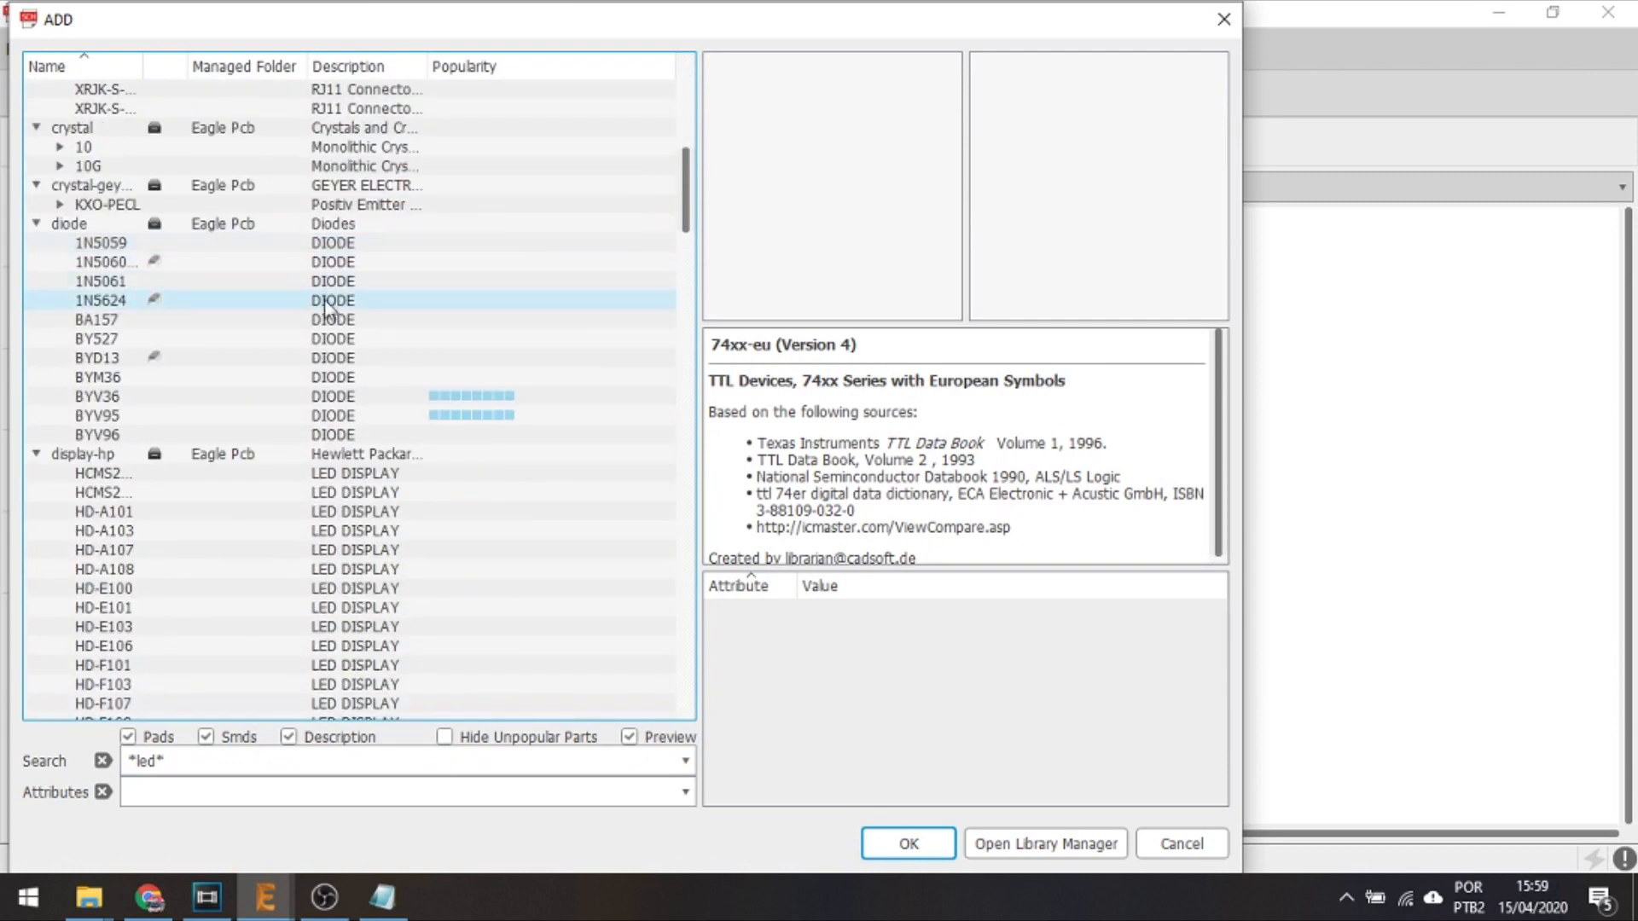
scroll(327, 309, down, 10)
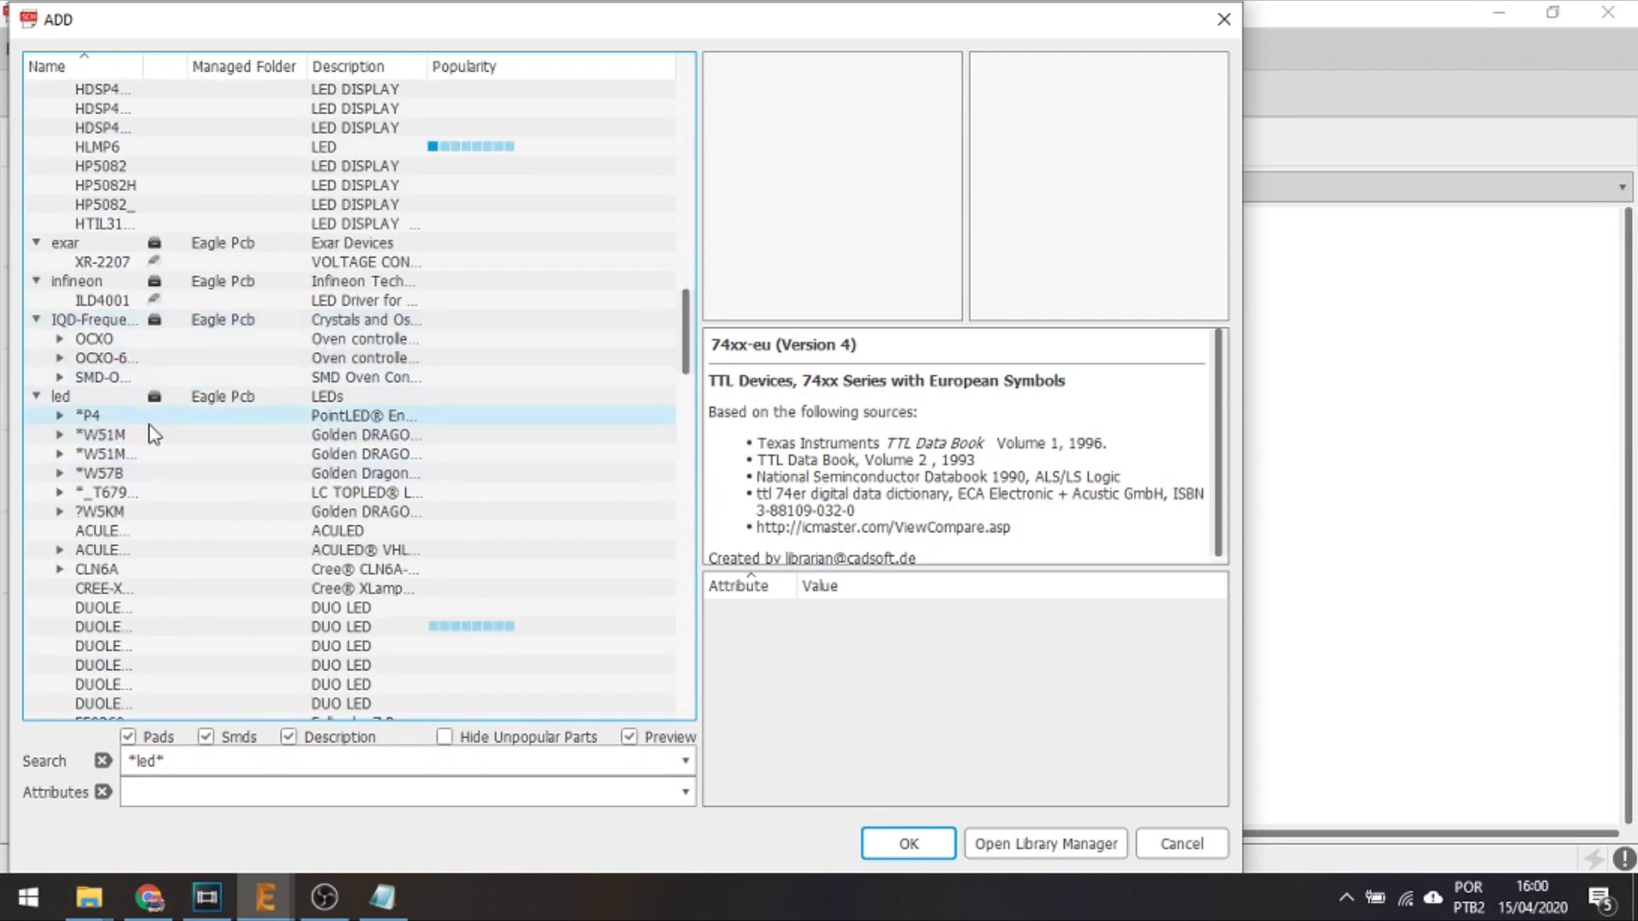
scroll(212, 486, down, 4)
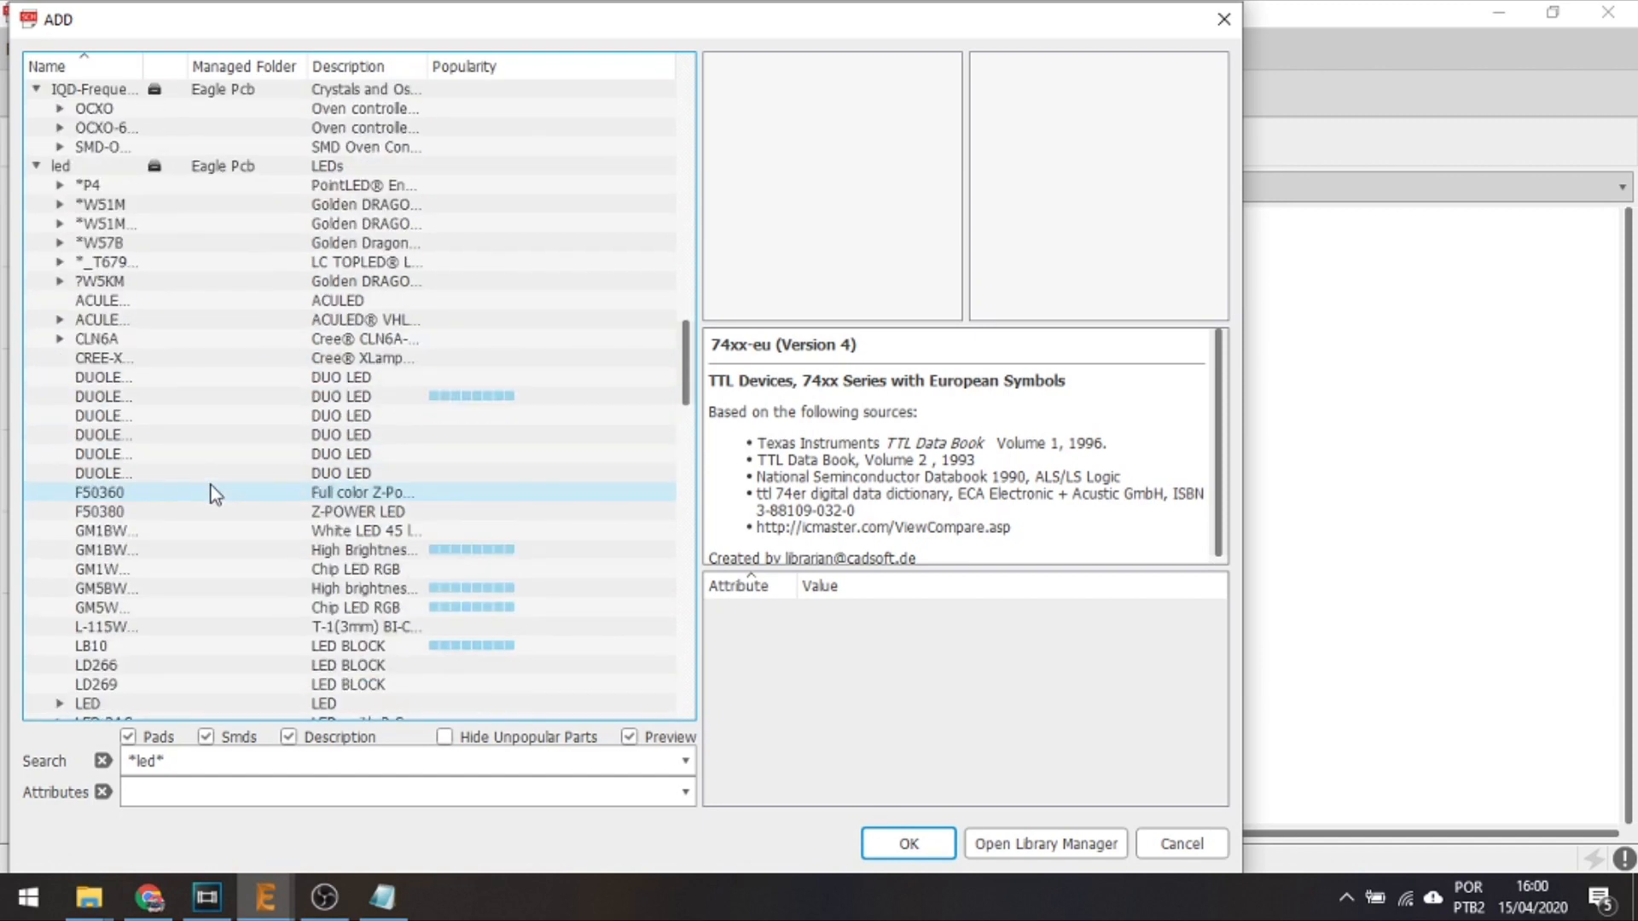
scroll(213, 493, down, 2)
scroll(218, 495, up, 1)
scroll(170, 548, down, 2)
scroll(184, 503, up, 2)
scroll(69, 332, up, 4)
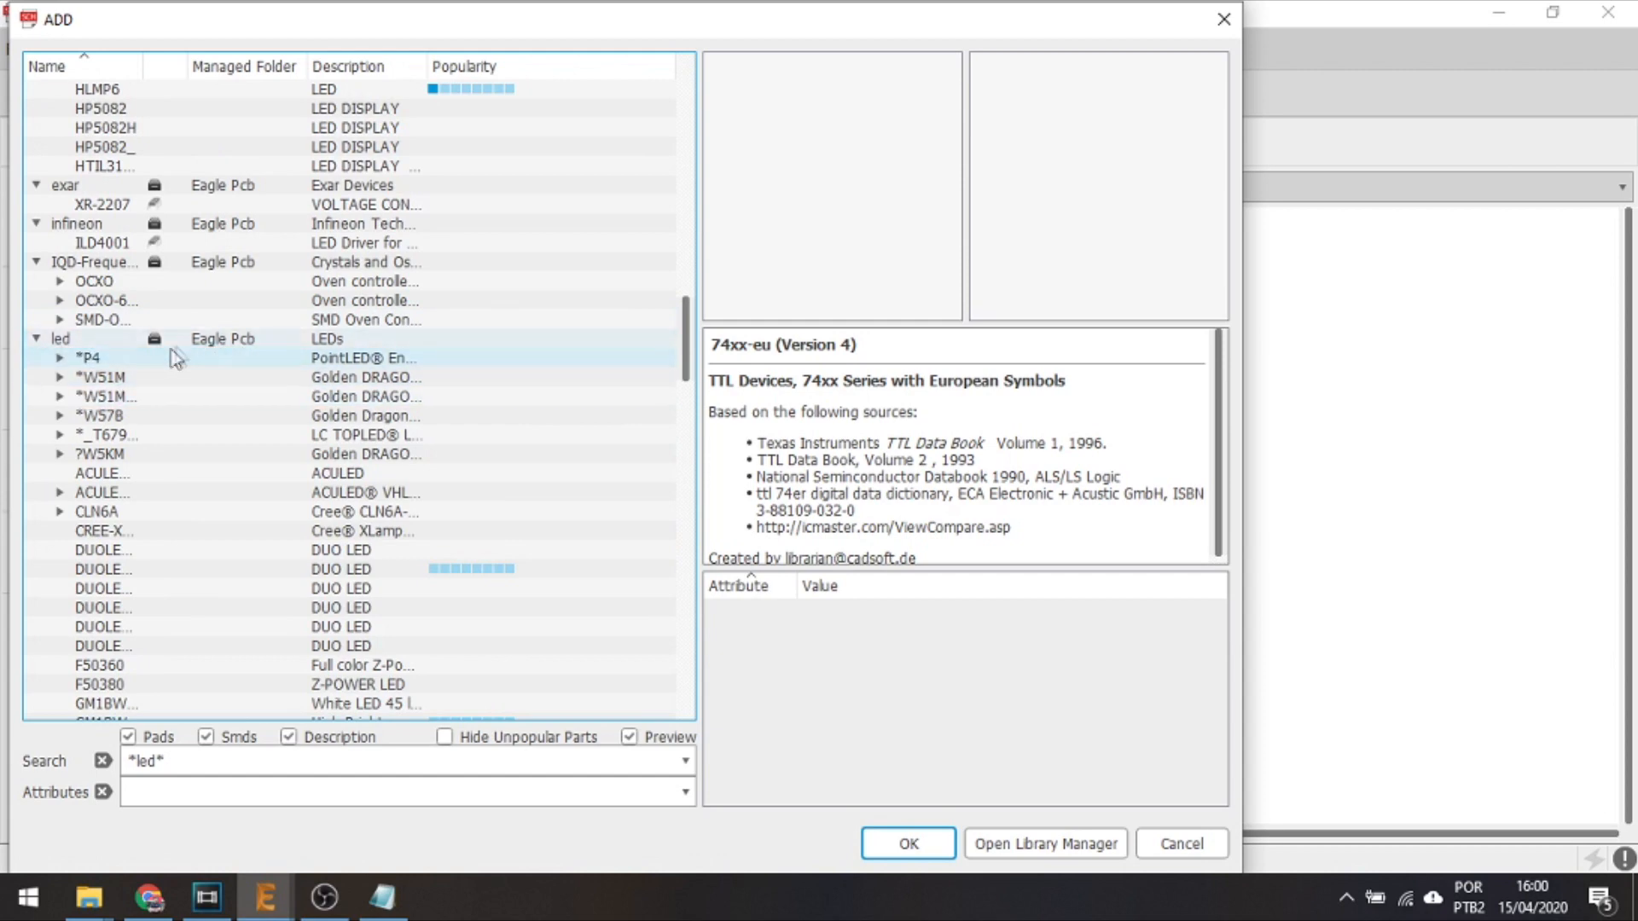
scroll(264, 351, down, 1)
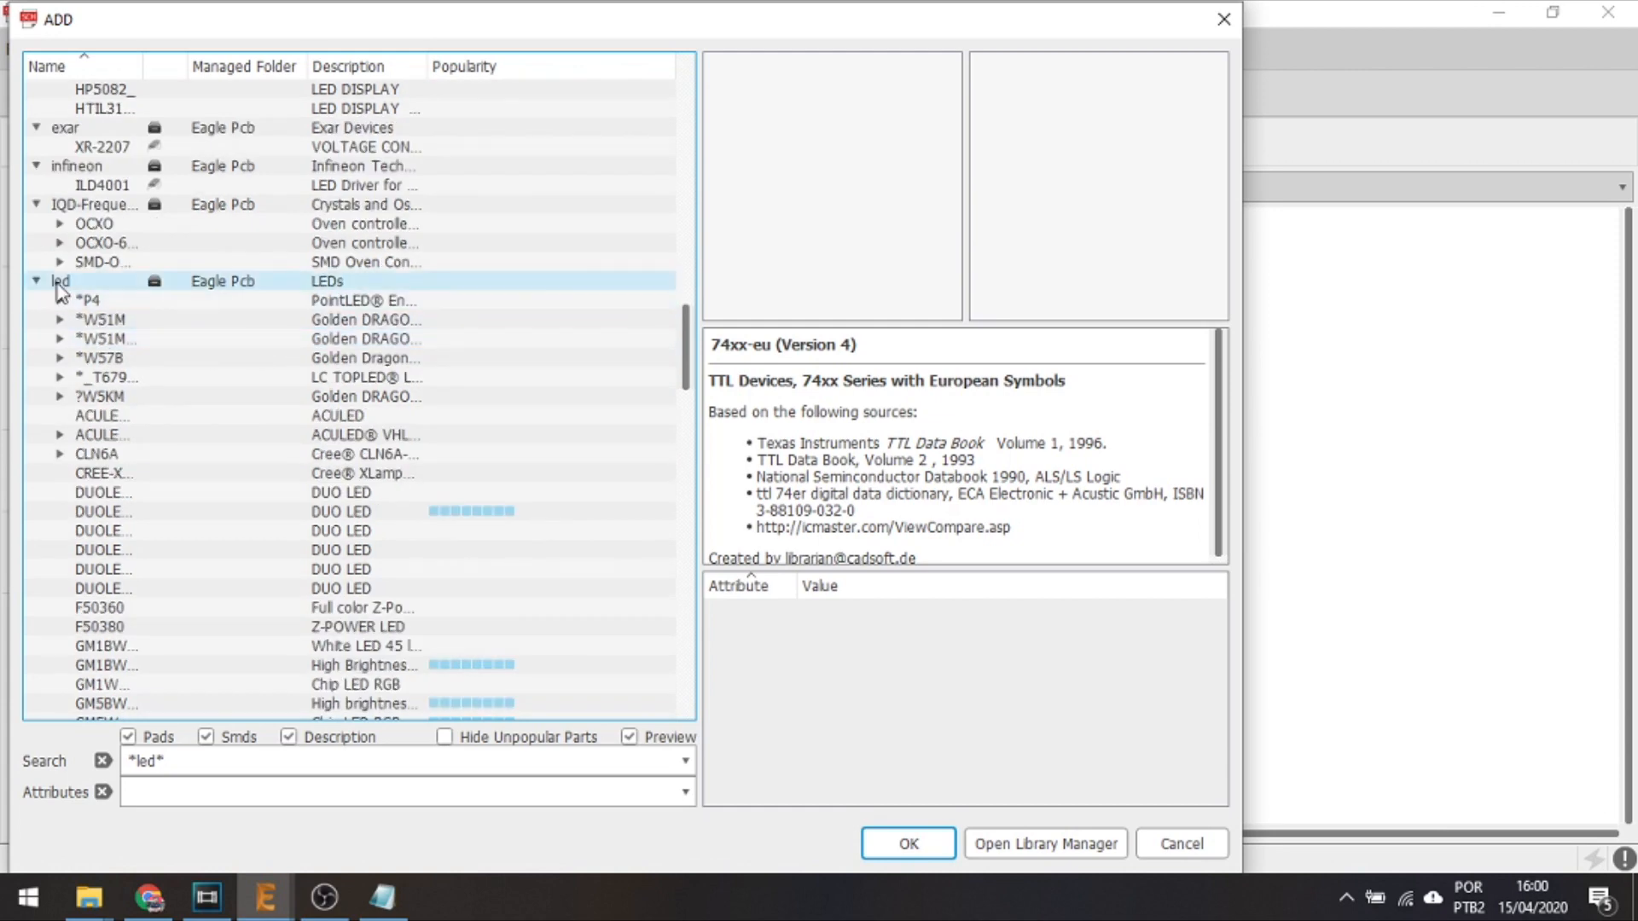
scroll(112, 395, down, 4)
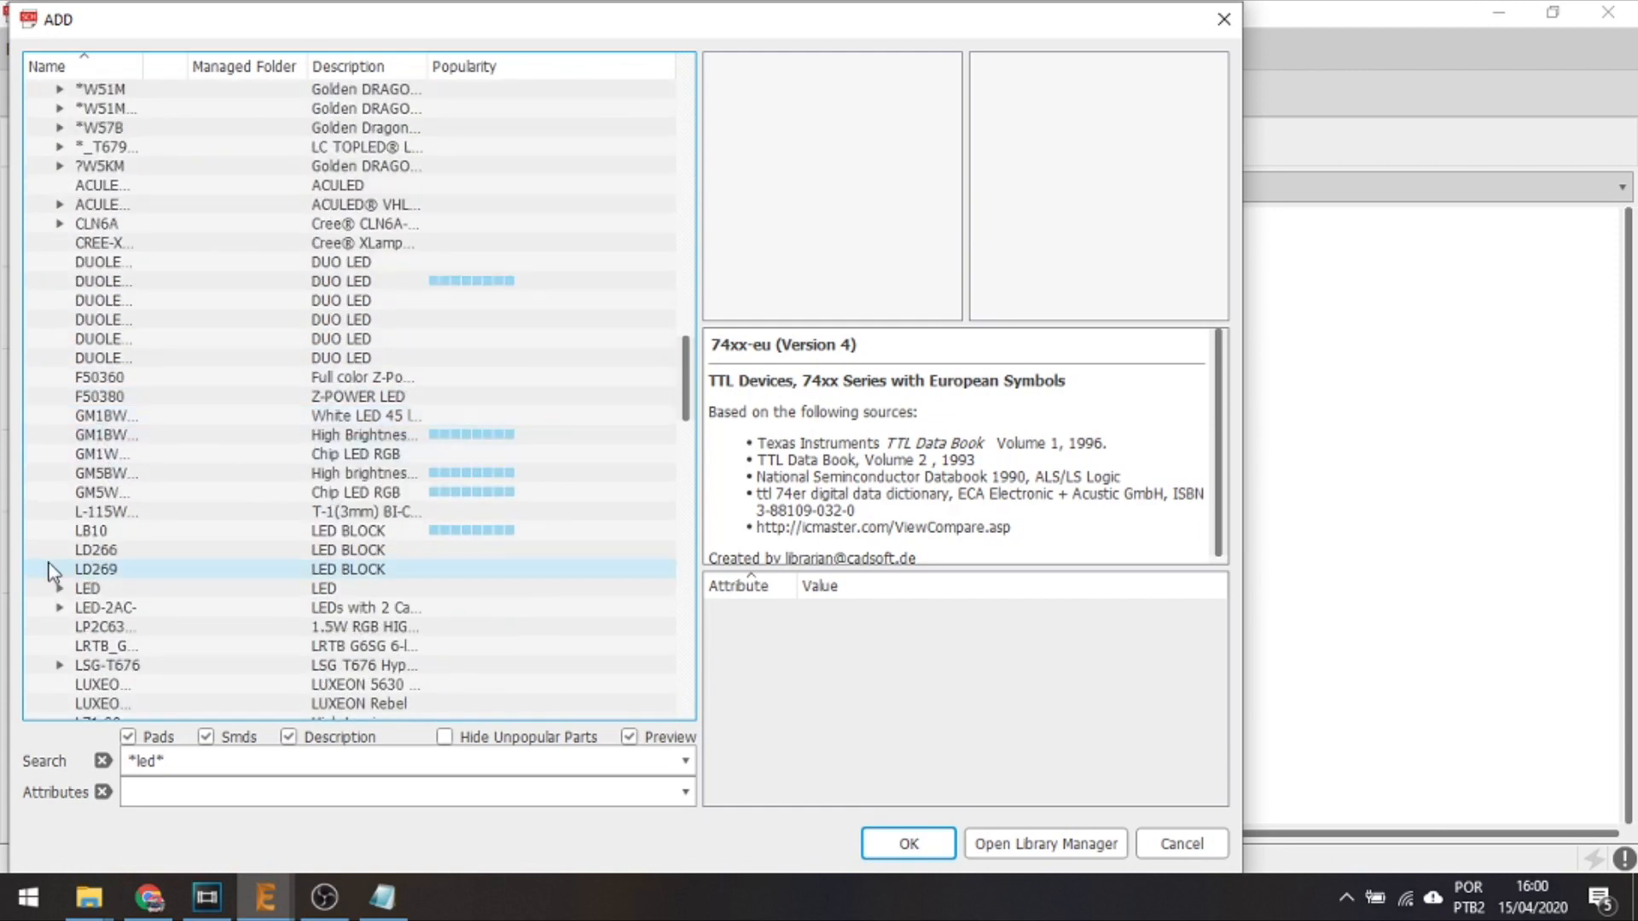
click(58, 589)
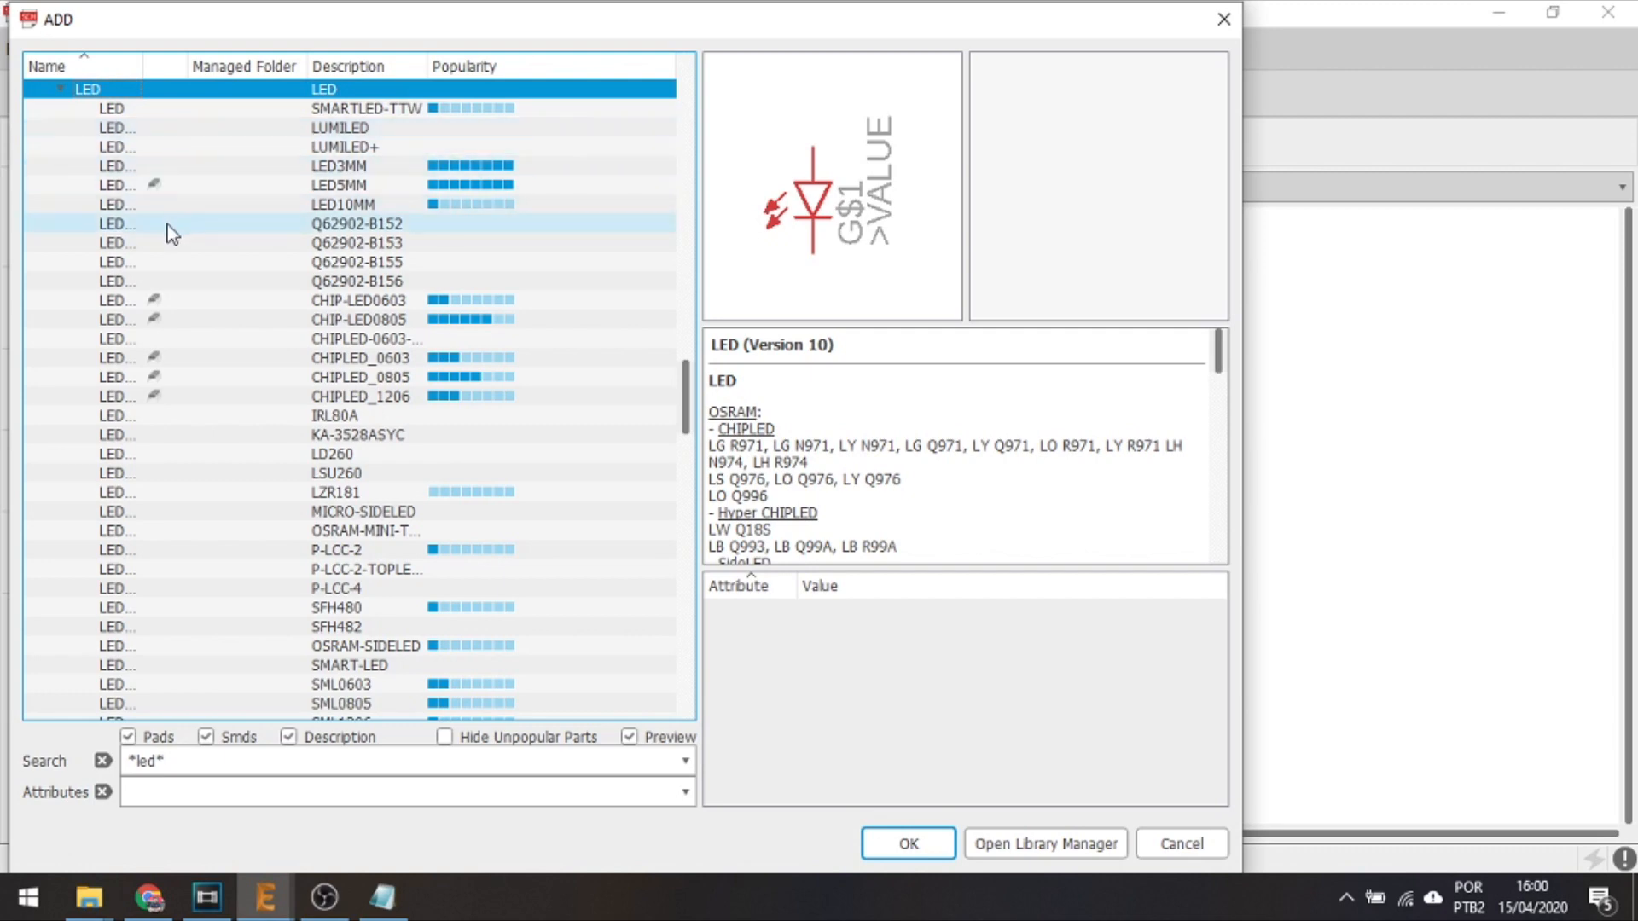
Add the LED in the 1206 package, placing one above and slightly left of the resistor, and end part placement
scroll(171, 241, down, 2)
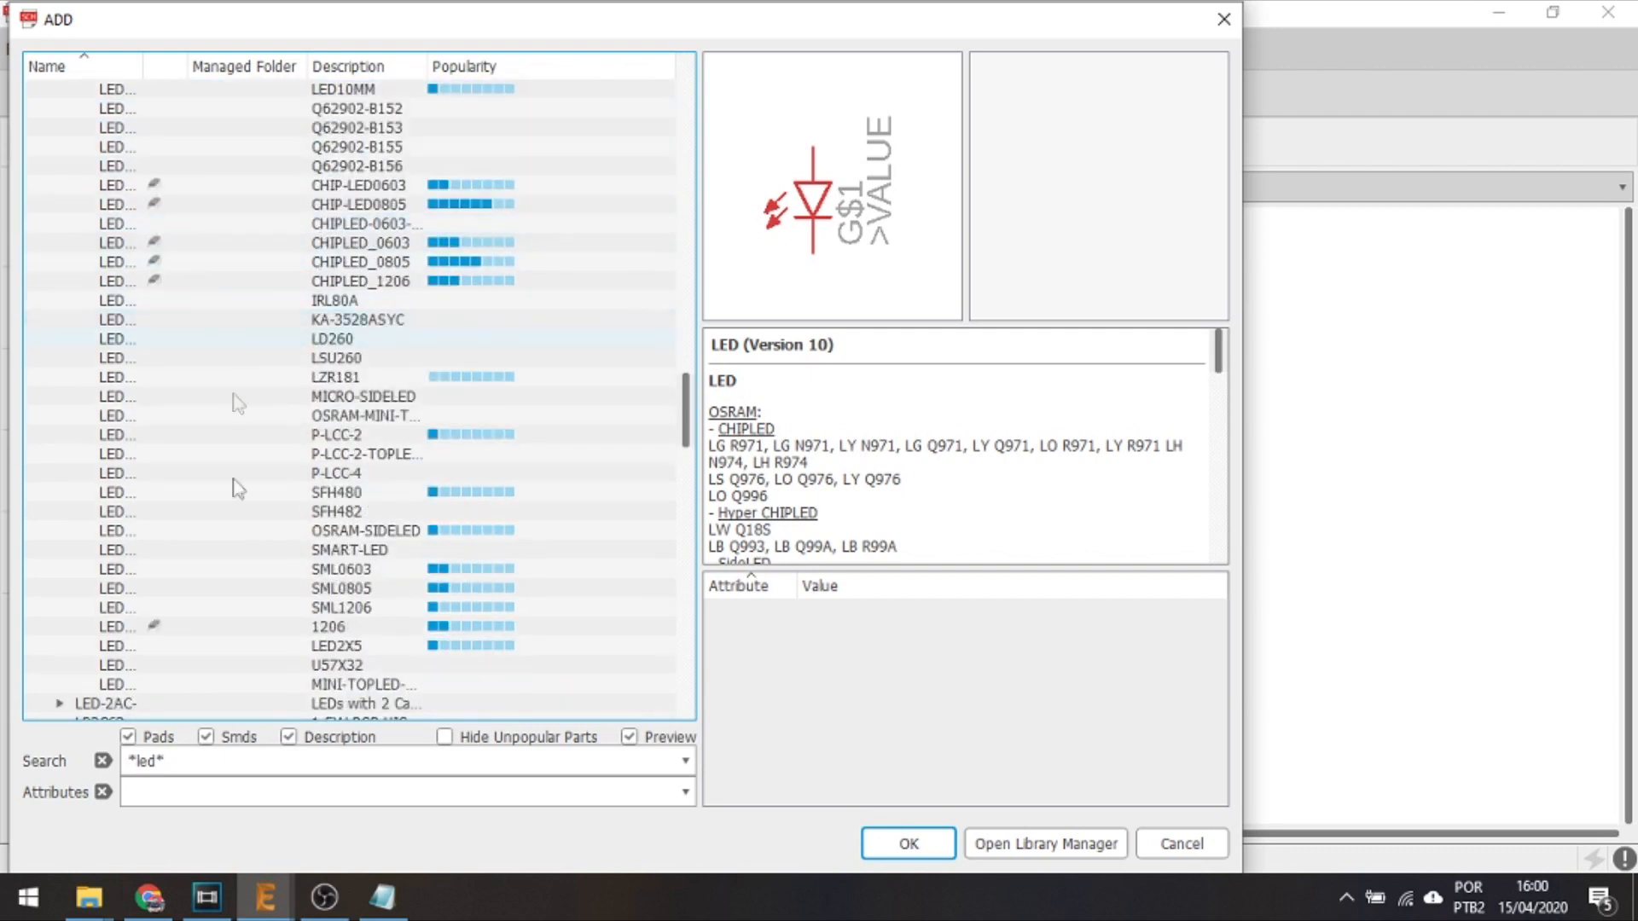
click(228, 631)
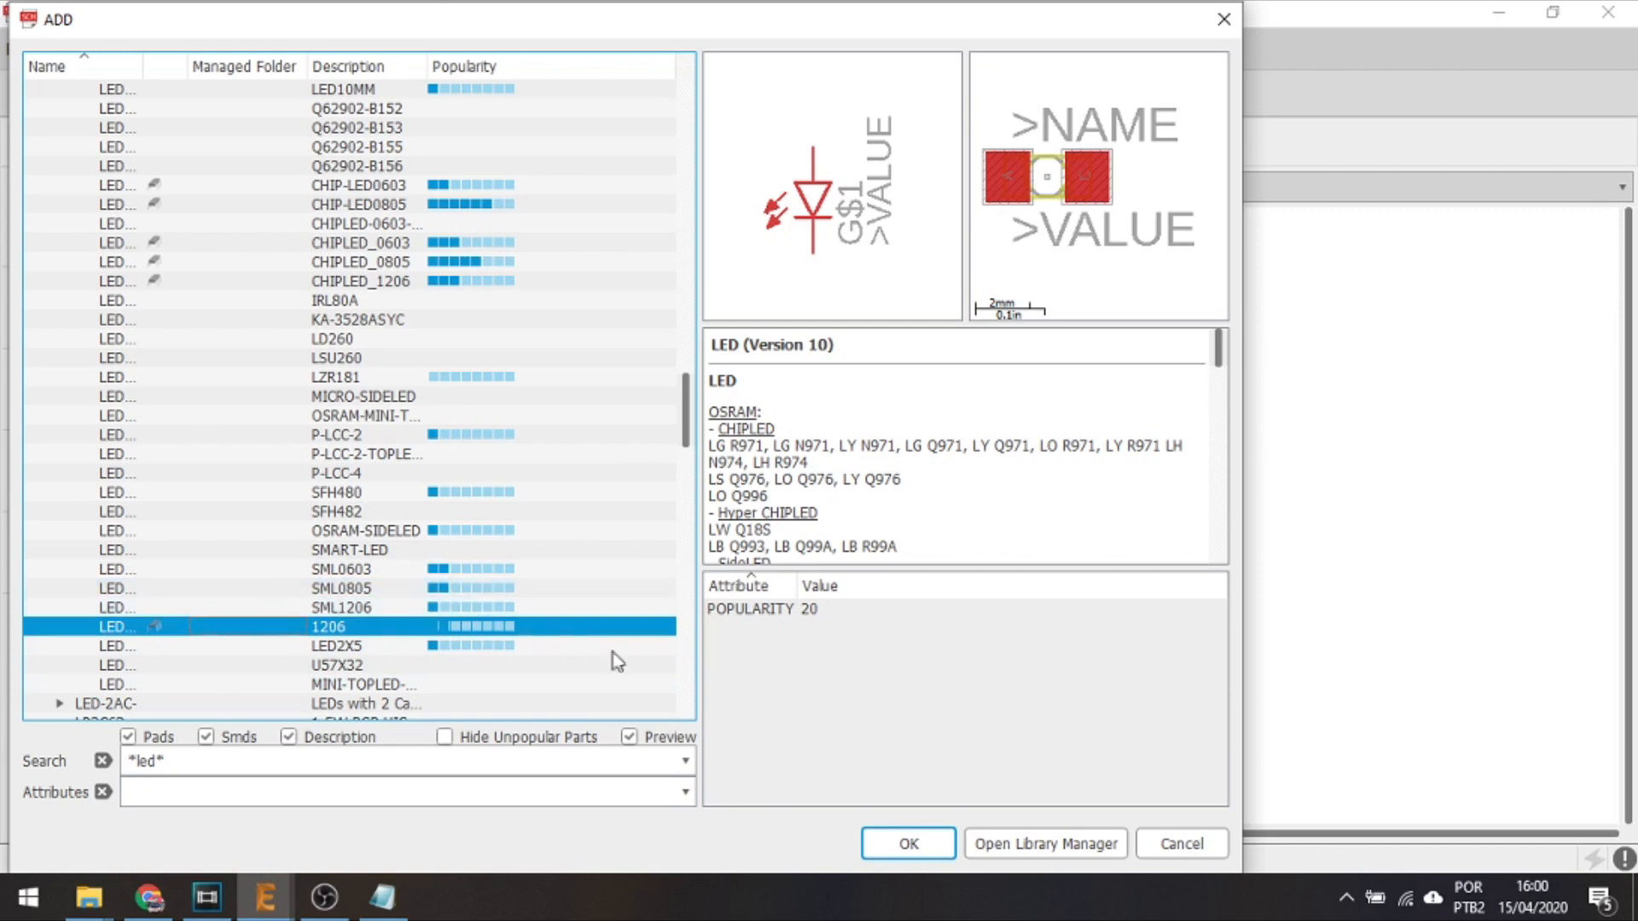
click(928, 845)
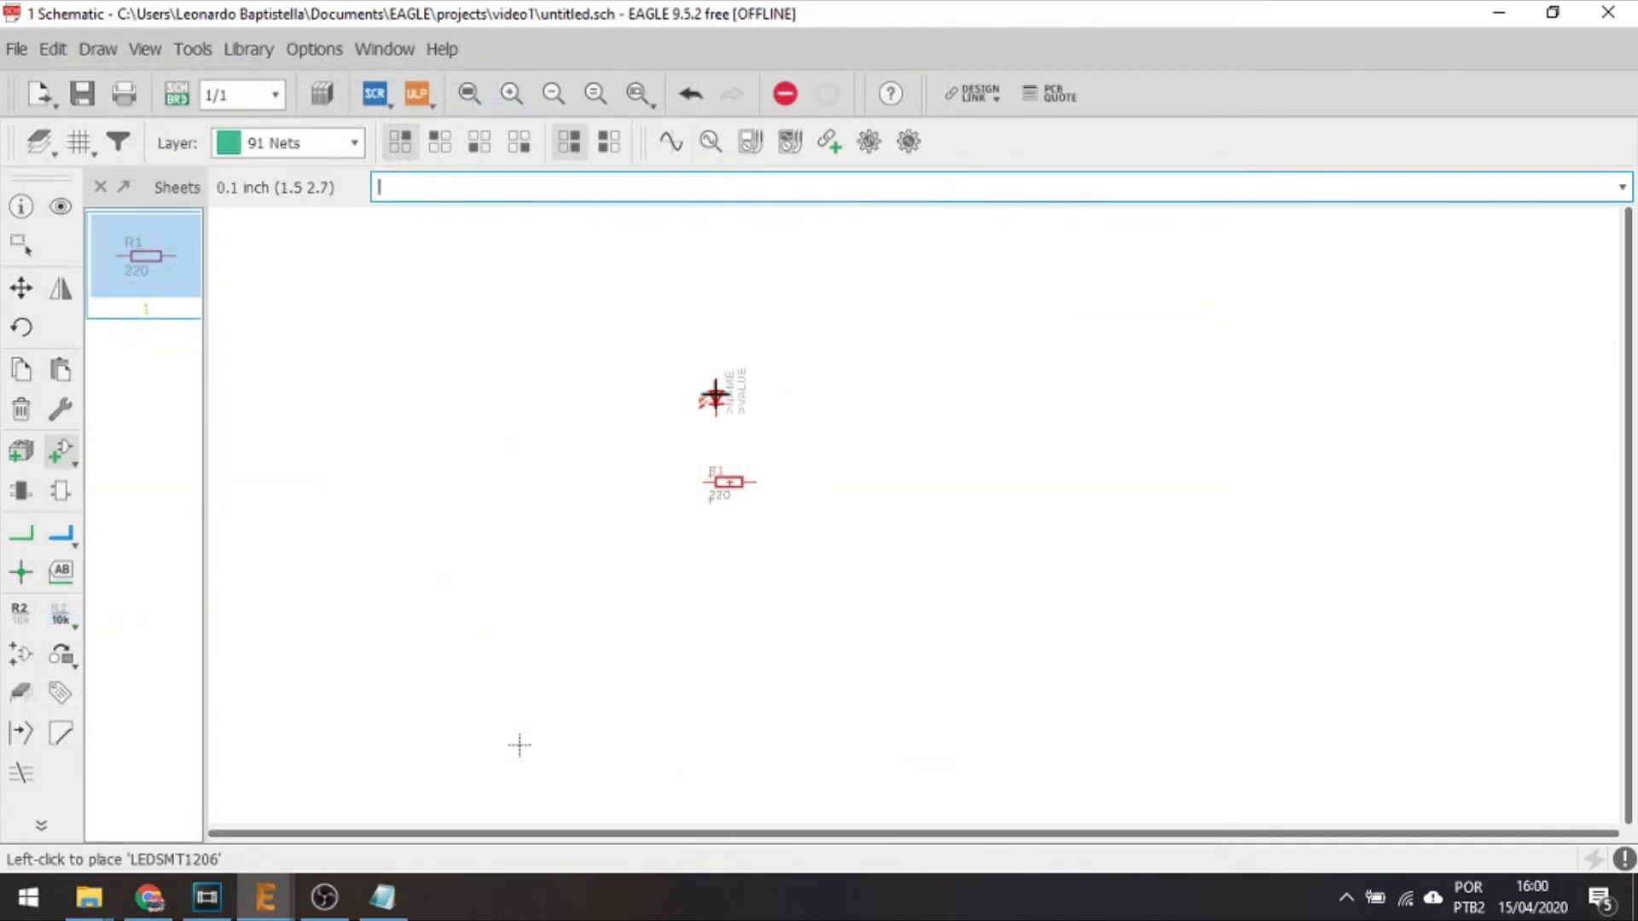
click(664, 411)
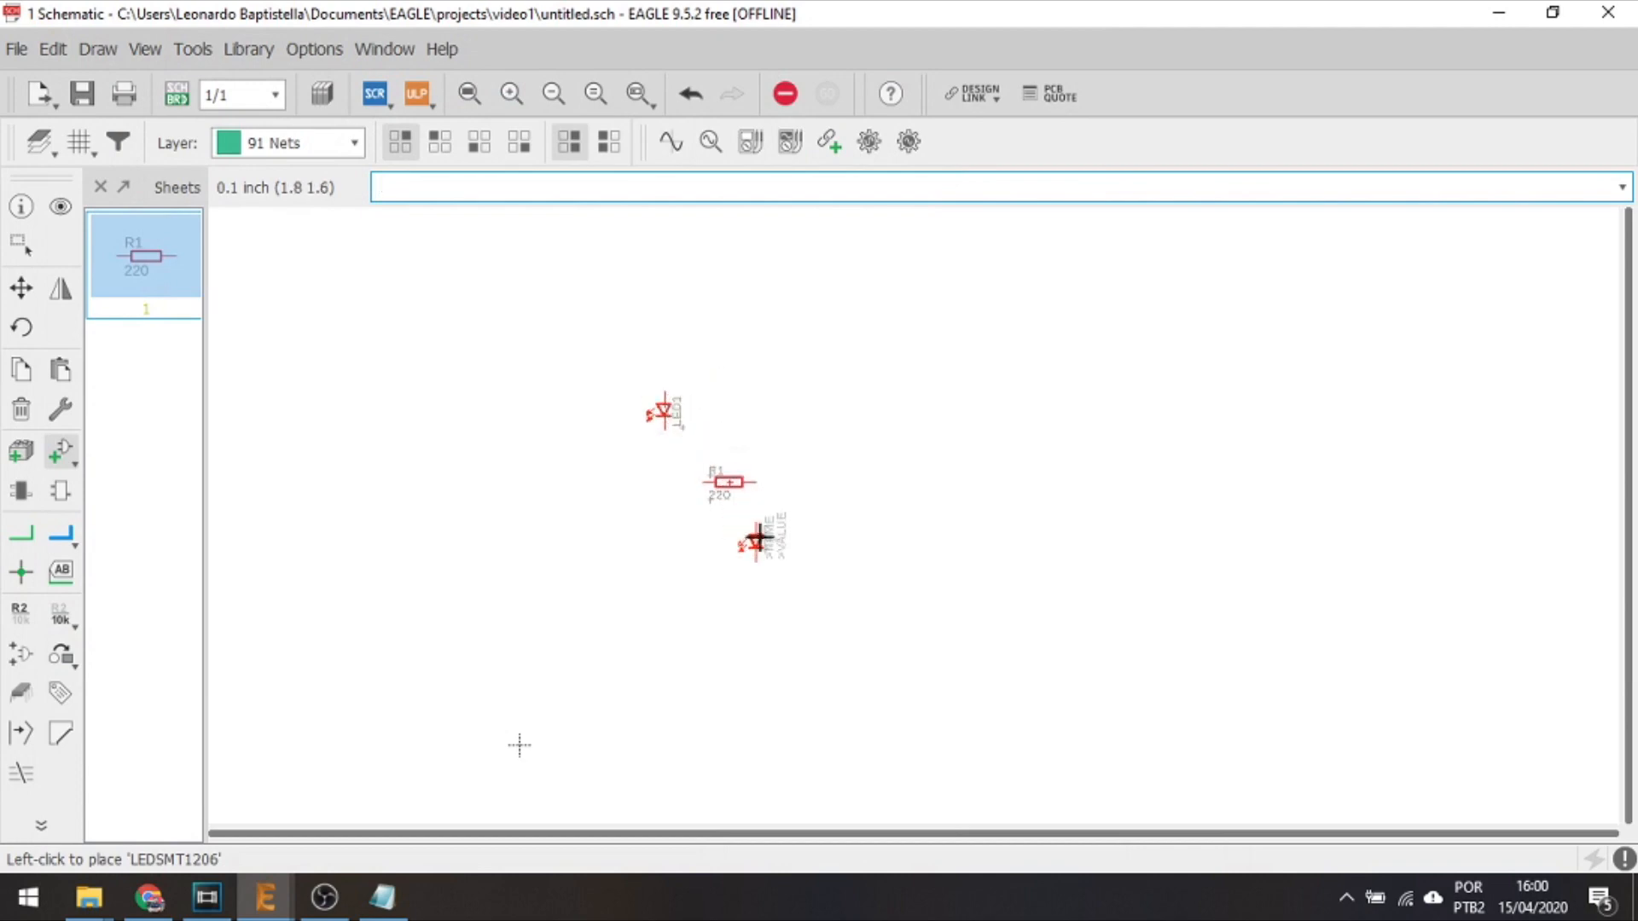
key(Escape)
key(Escape)
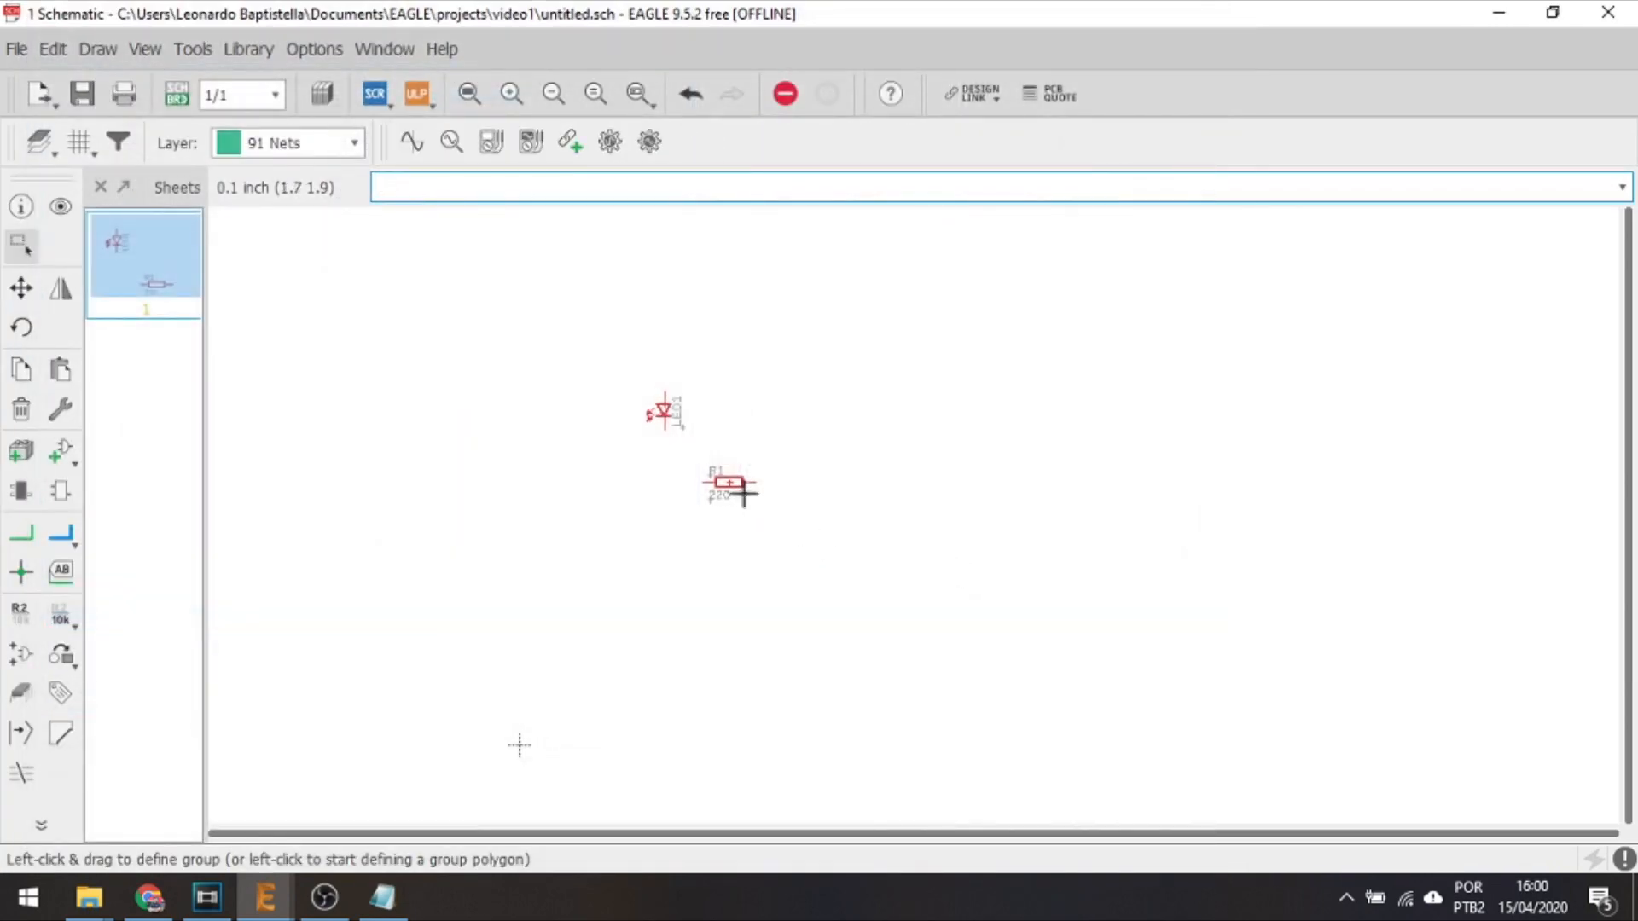
Move the resistor directly below the LED, rotating it to vertical so that its pins line up with the LED's
click(22, 288)
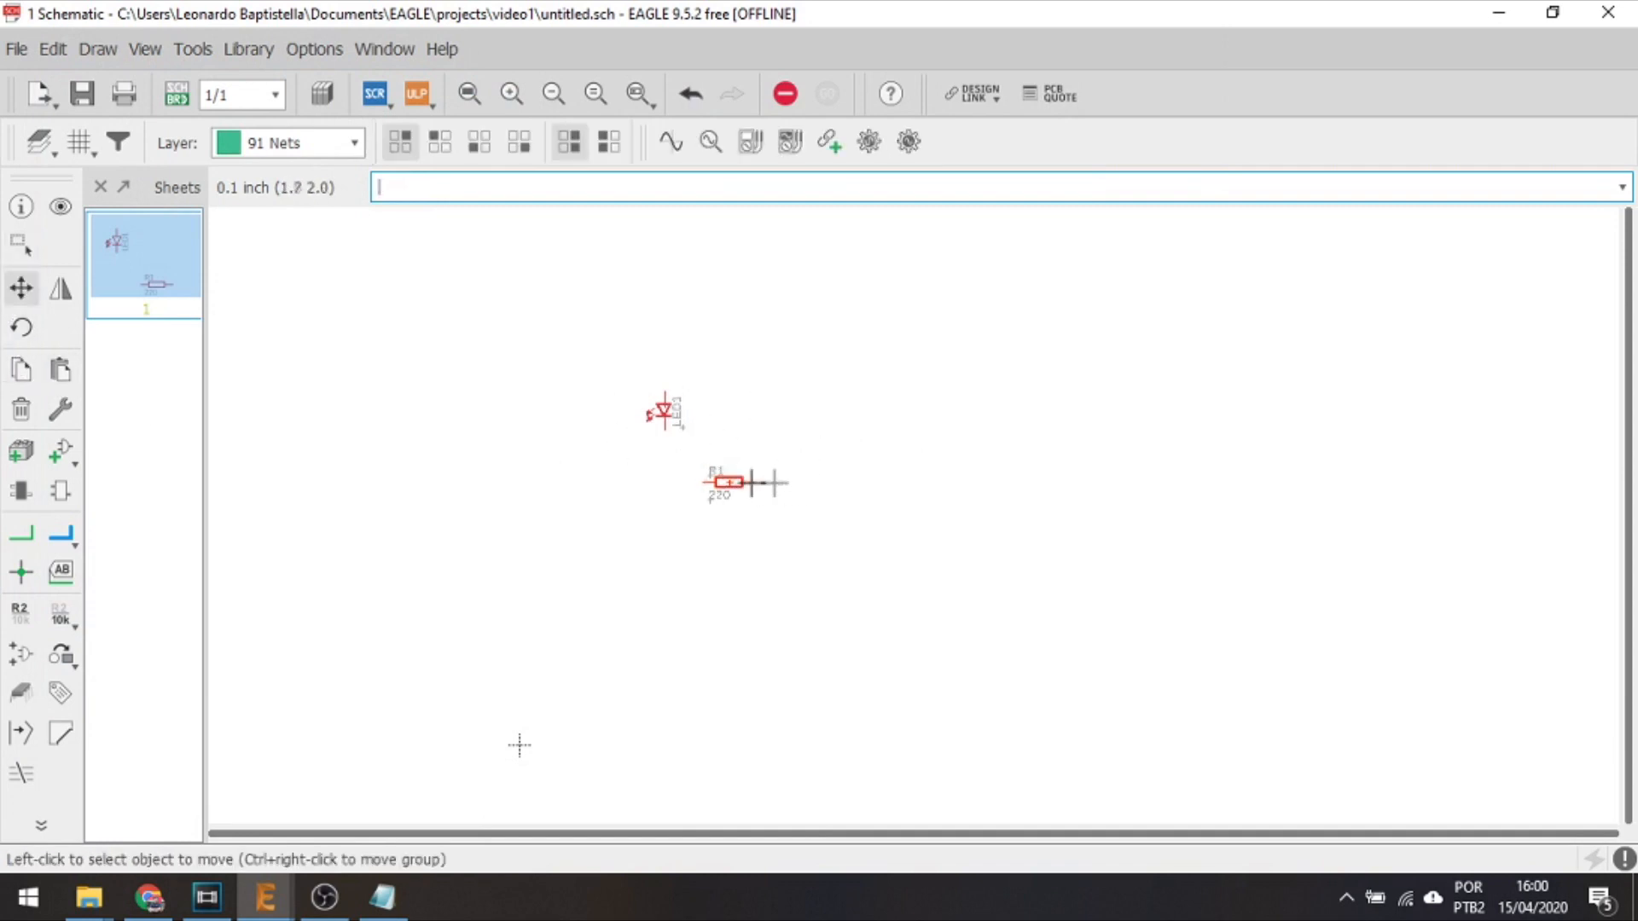
click(727, 482)
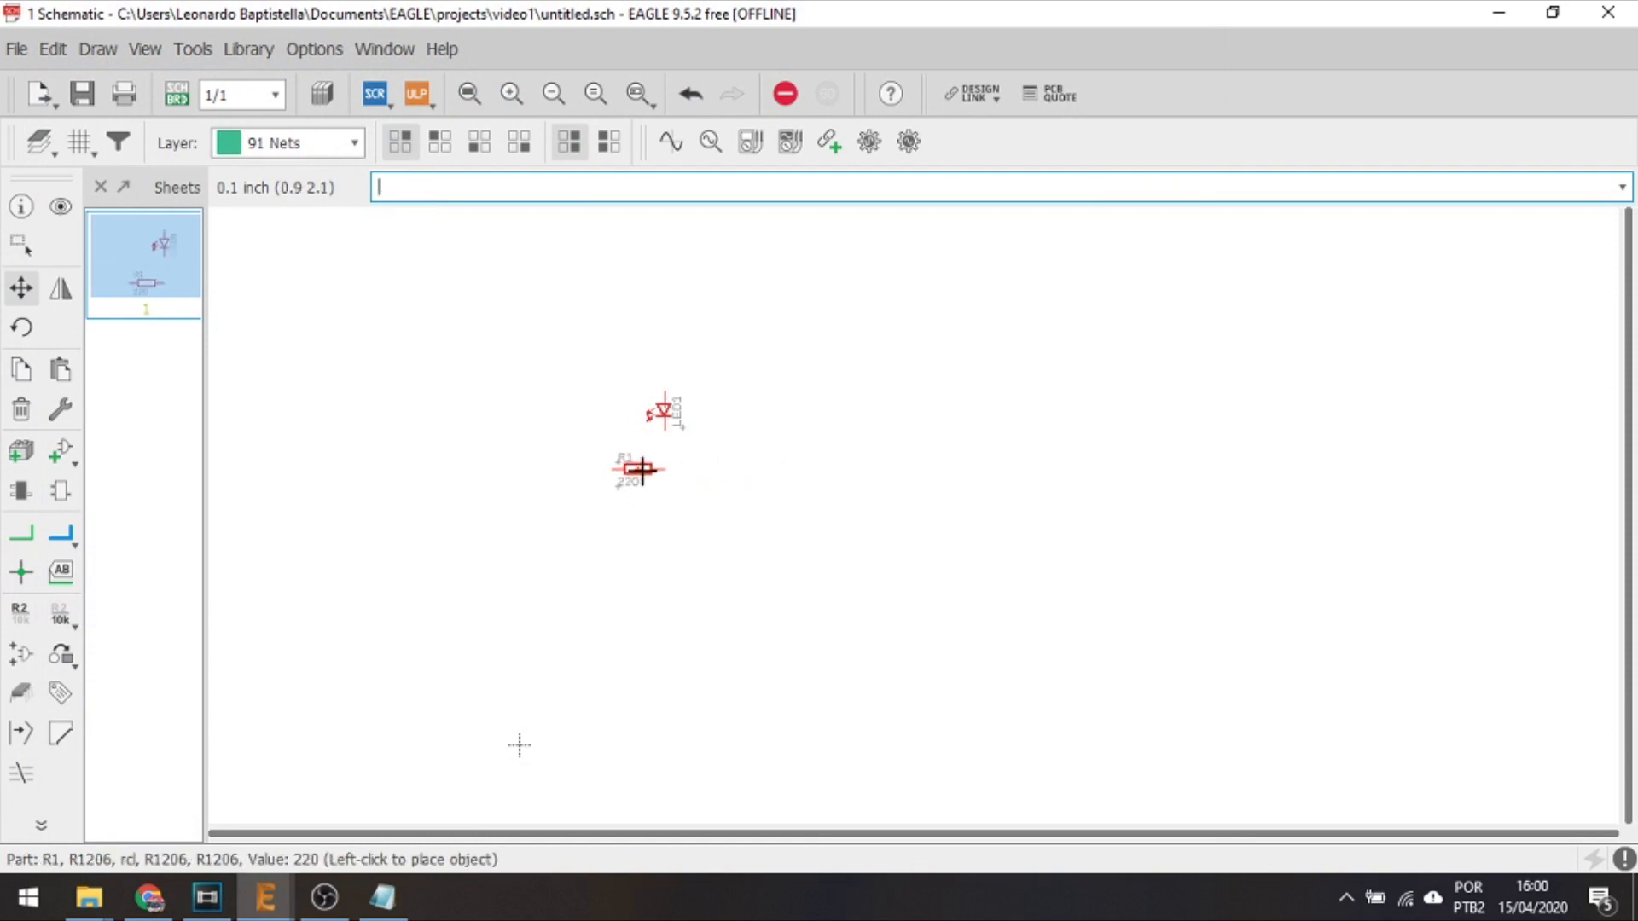
right_click(642, 468)
right_click(682, 490)
right_click(682, 490)
right_click(681, 490)
right_click(684, 491)
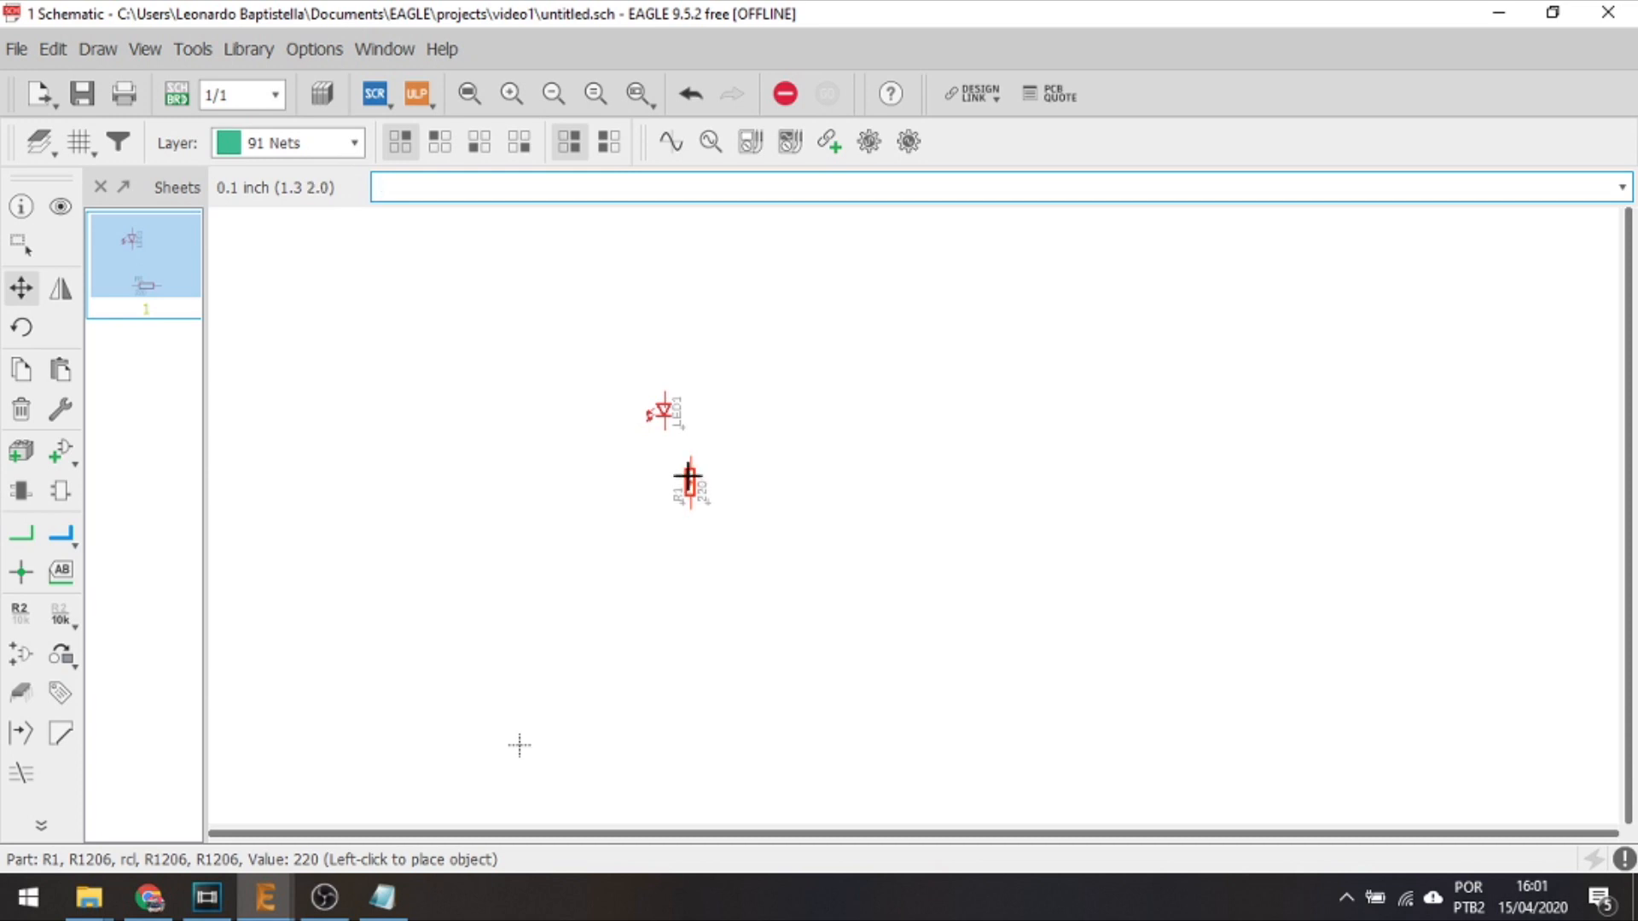
click(662, 480)
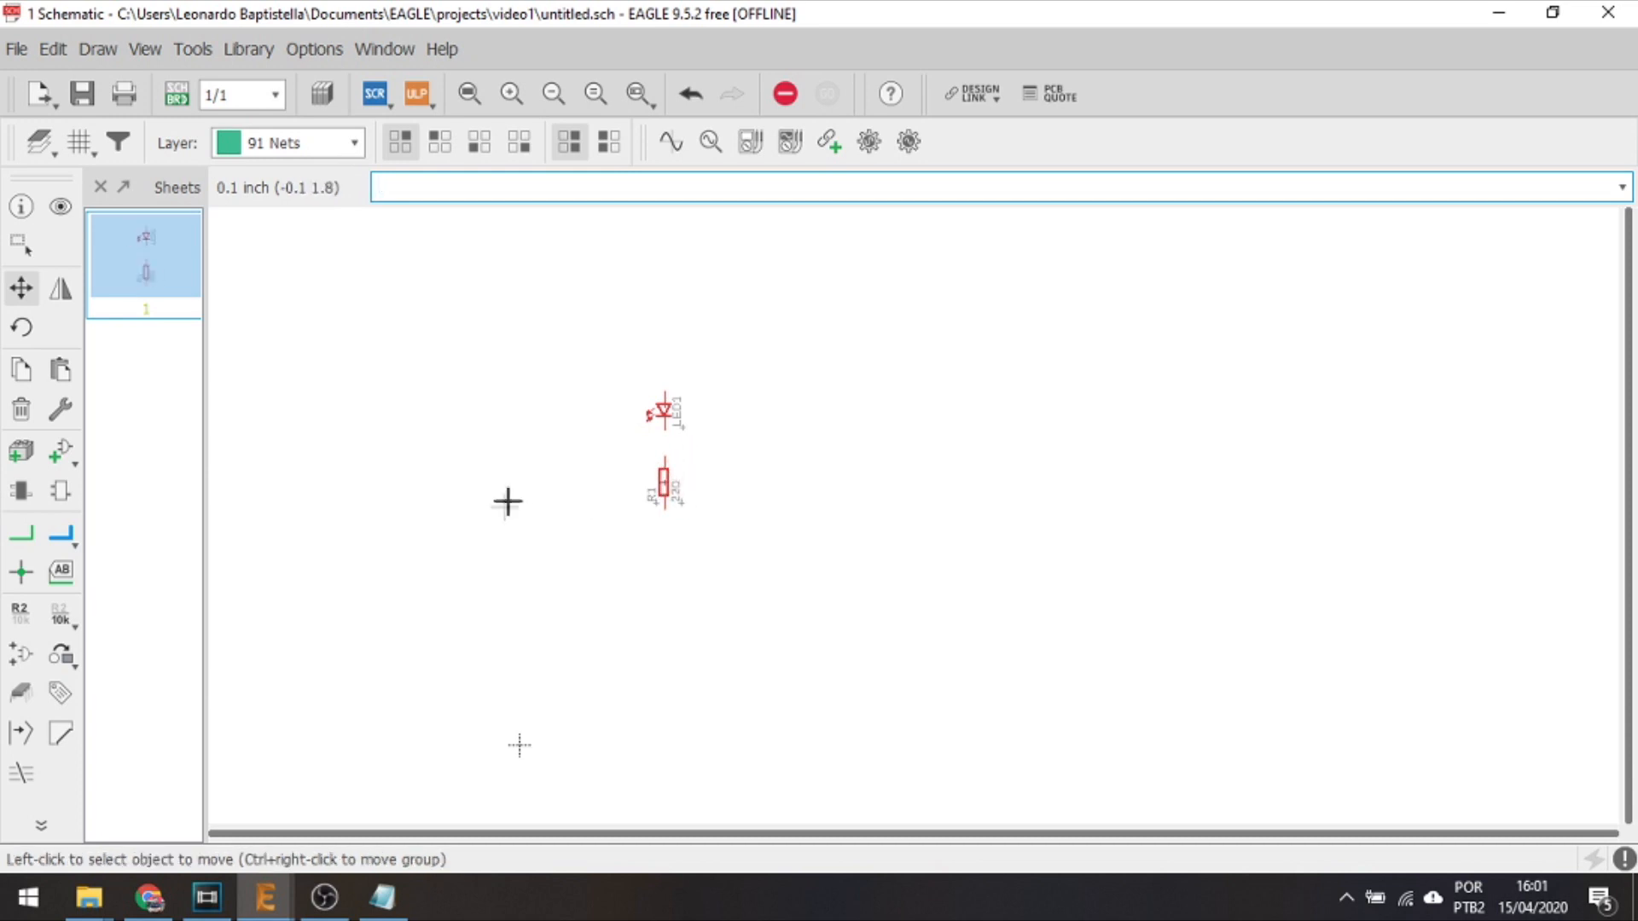
Rotate the resistor in place until it is back in its starting vertical orientation, and end rotation
click(22, 331)
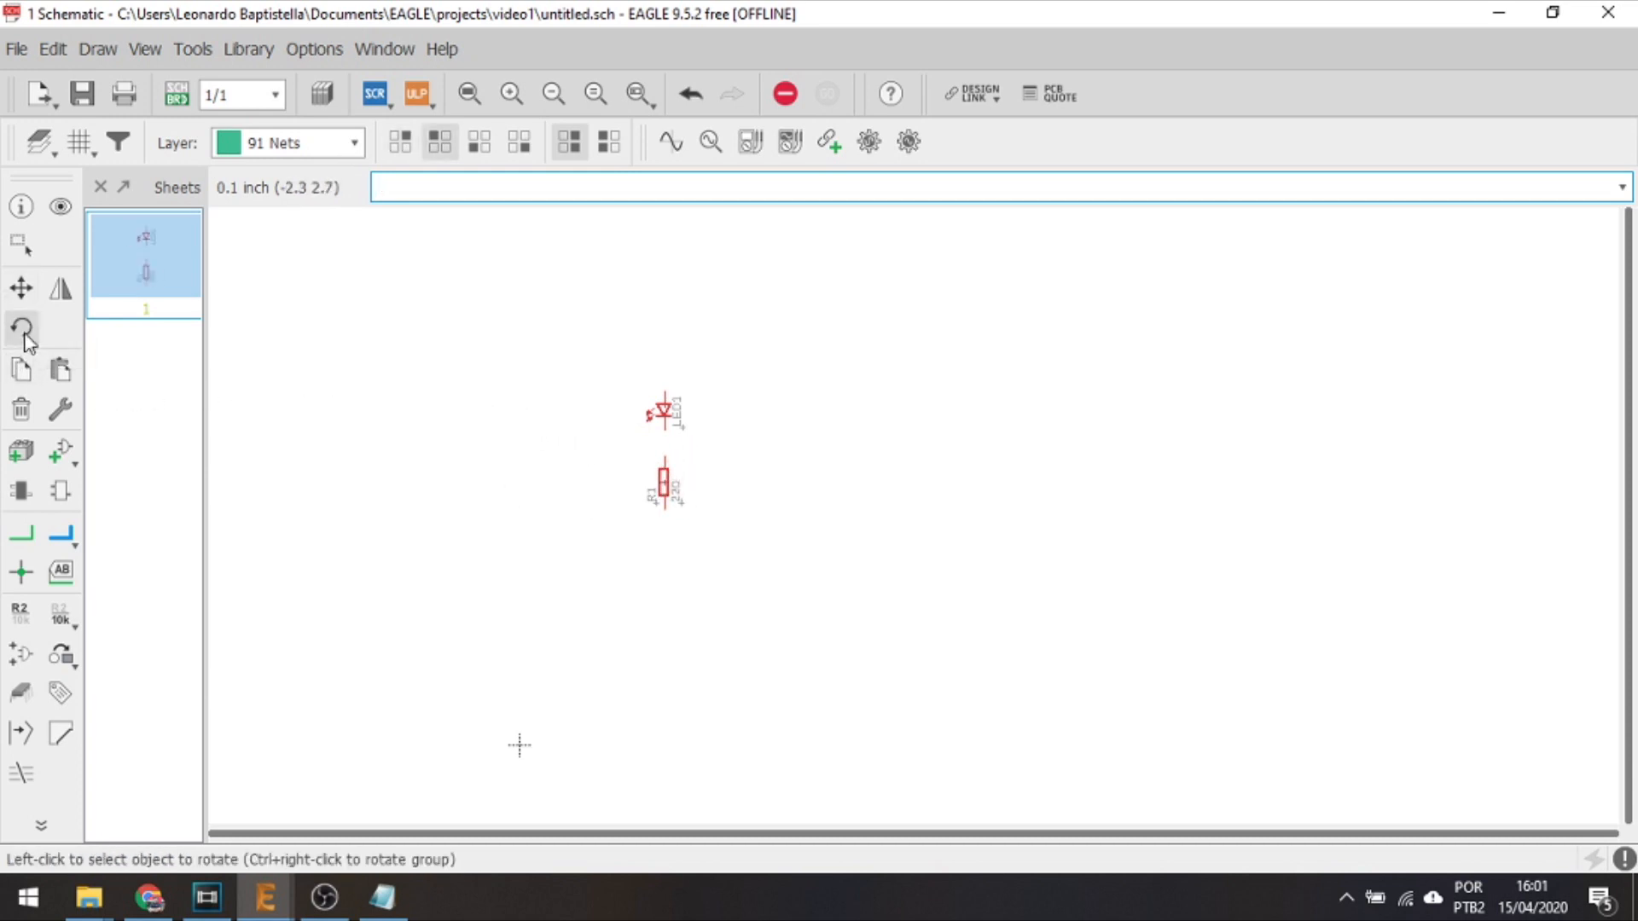
click(665, 483)
click(664, 483)
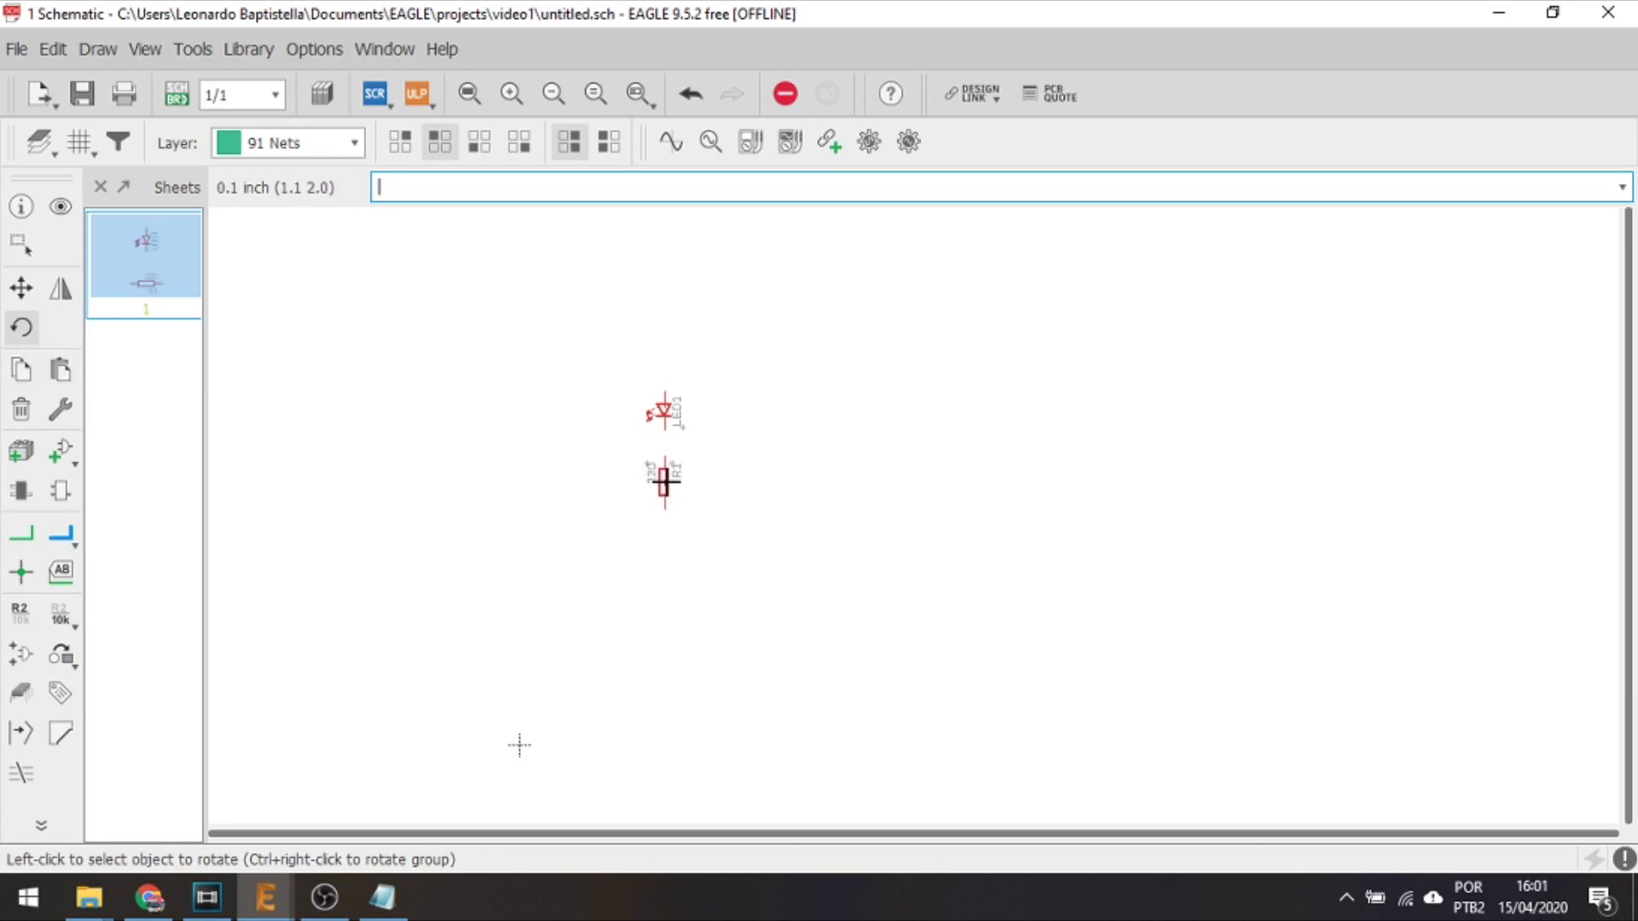
key(Escape)
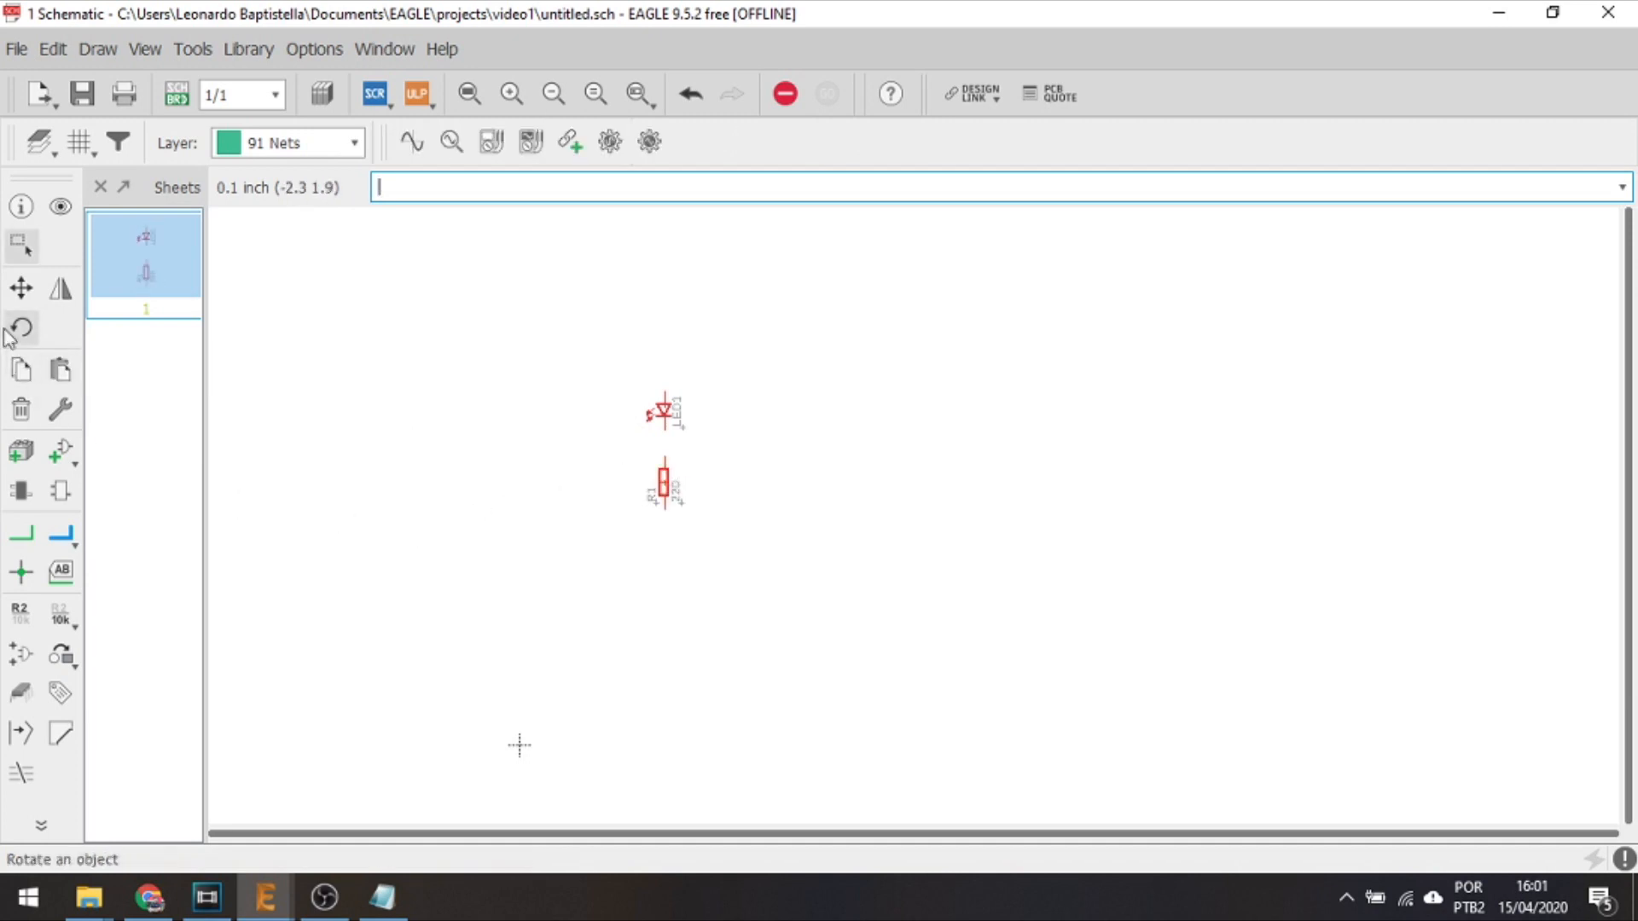
click(17, 249)
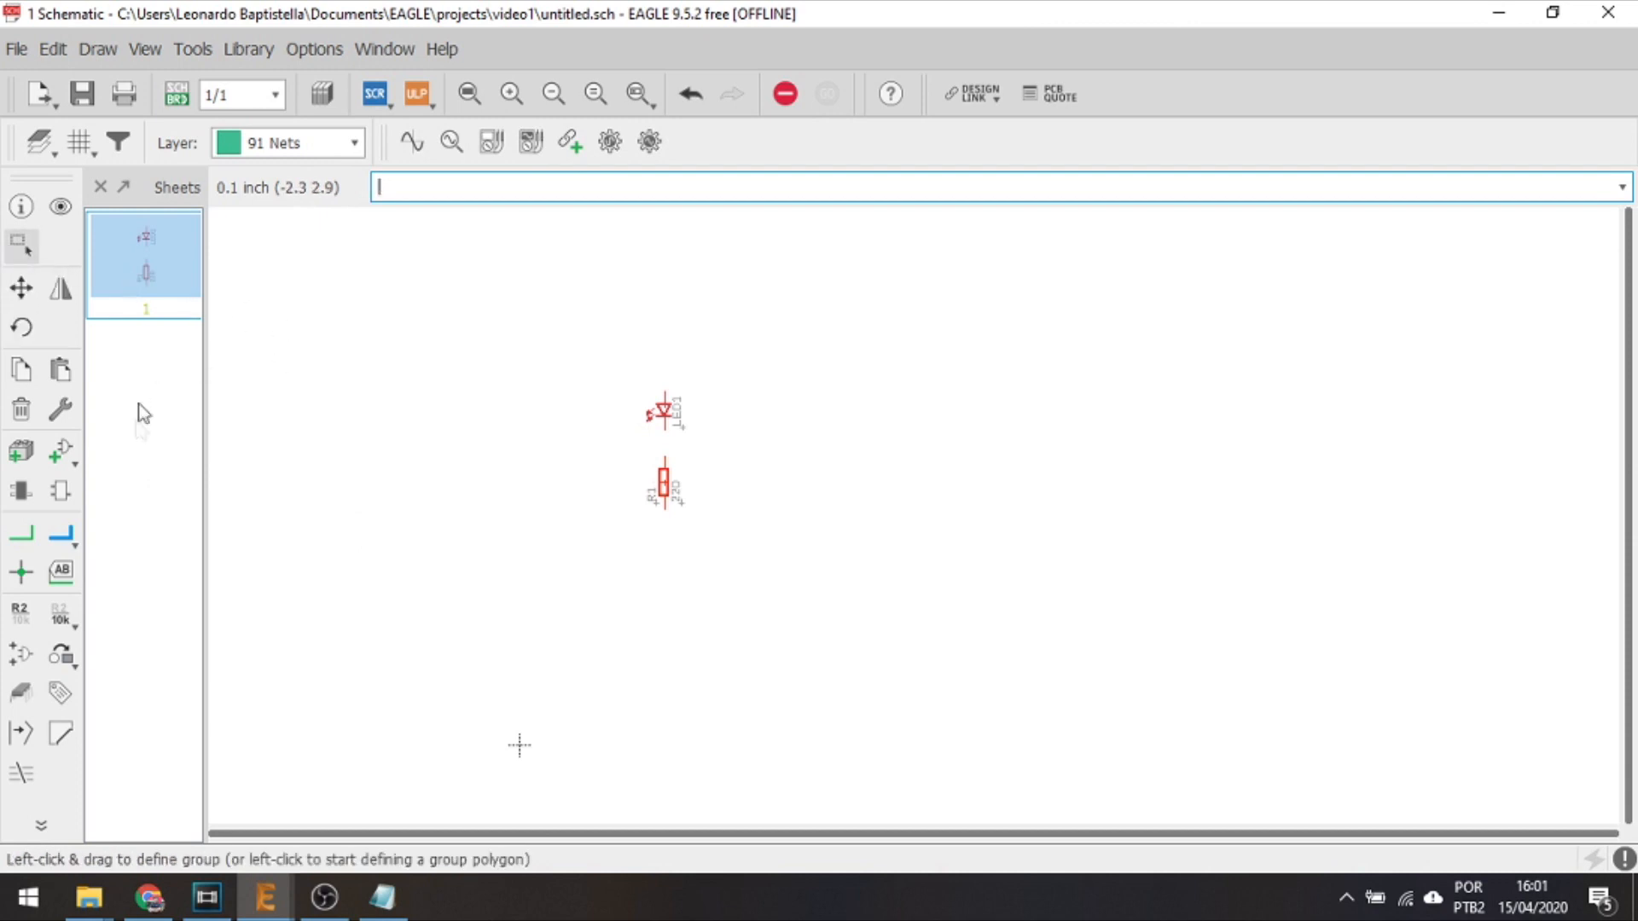
Draw a net connecting the LED's lower pin to the resistor's upper pin
click(31, 533)
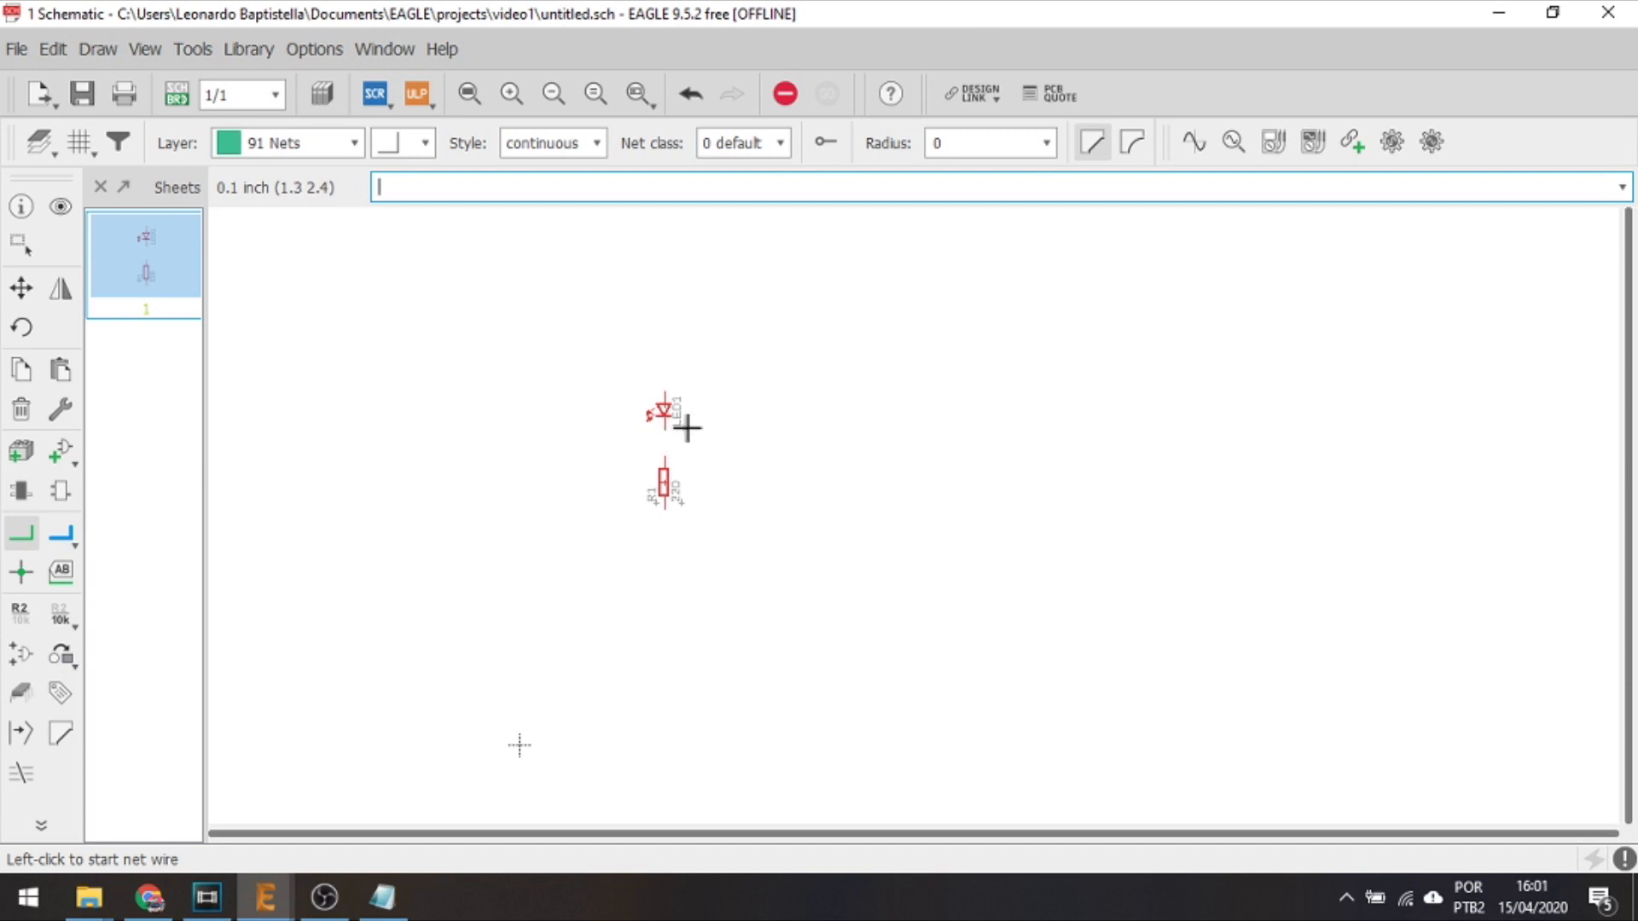
scroll(667, 431, up, 3)
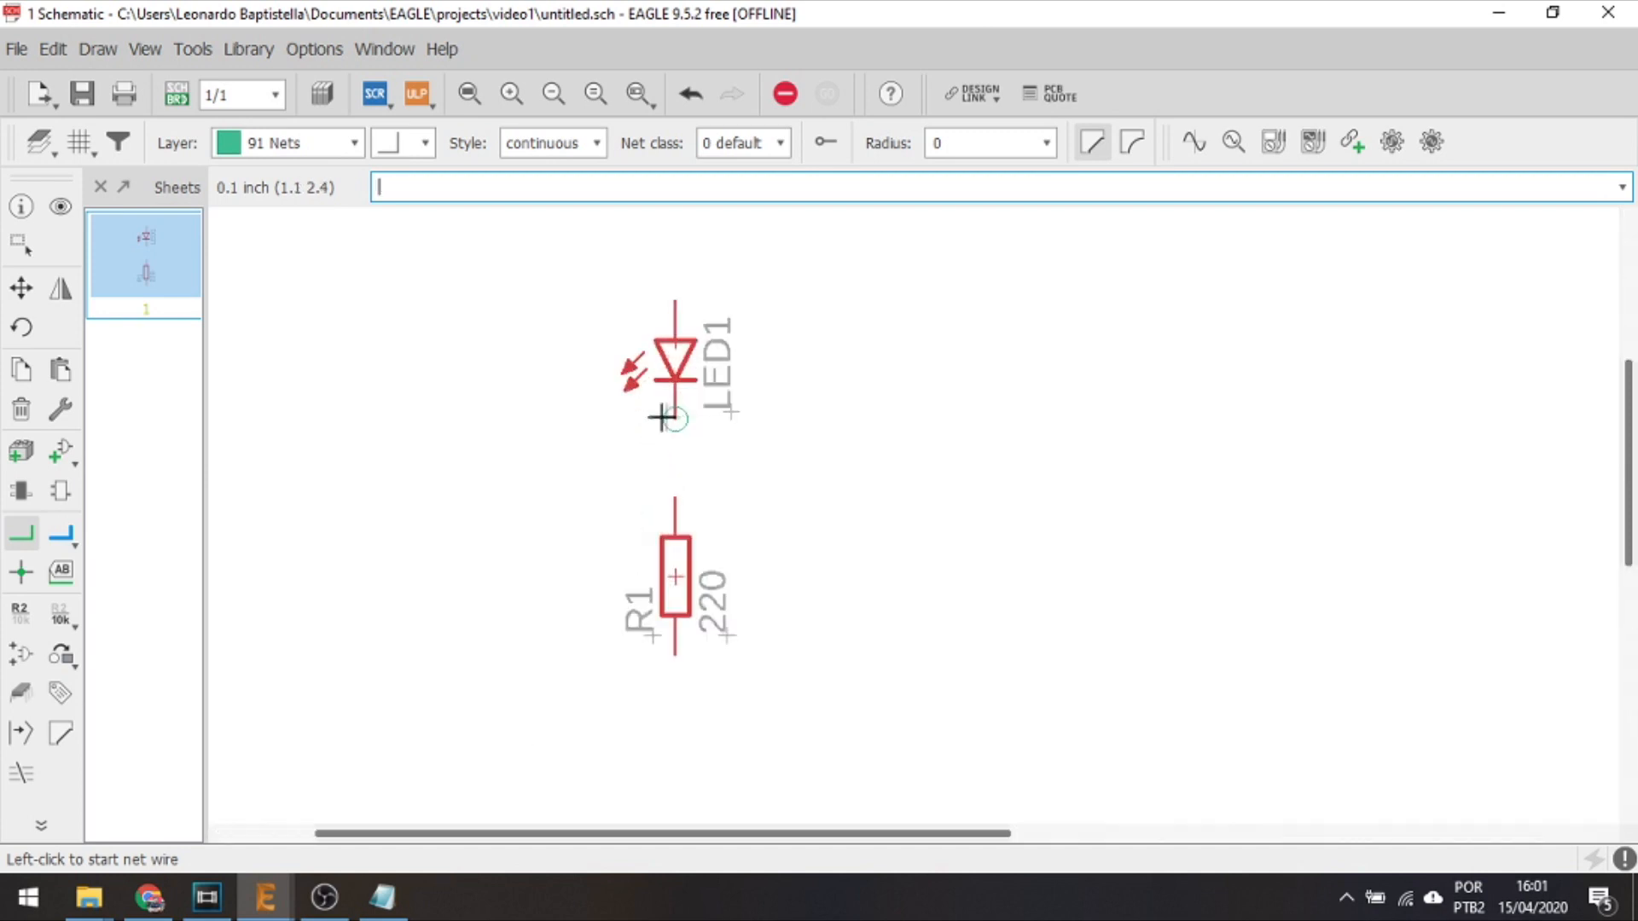
click(677, 415)
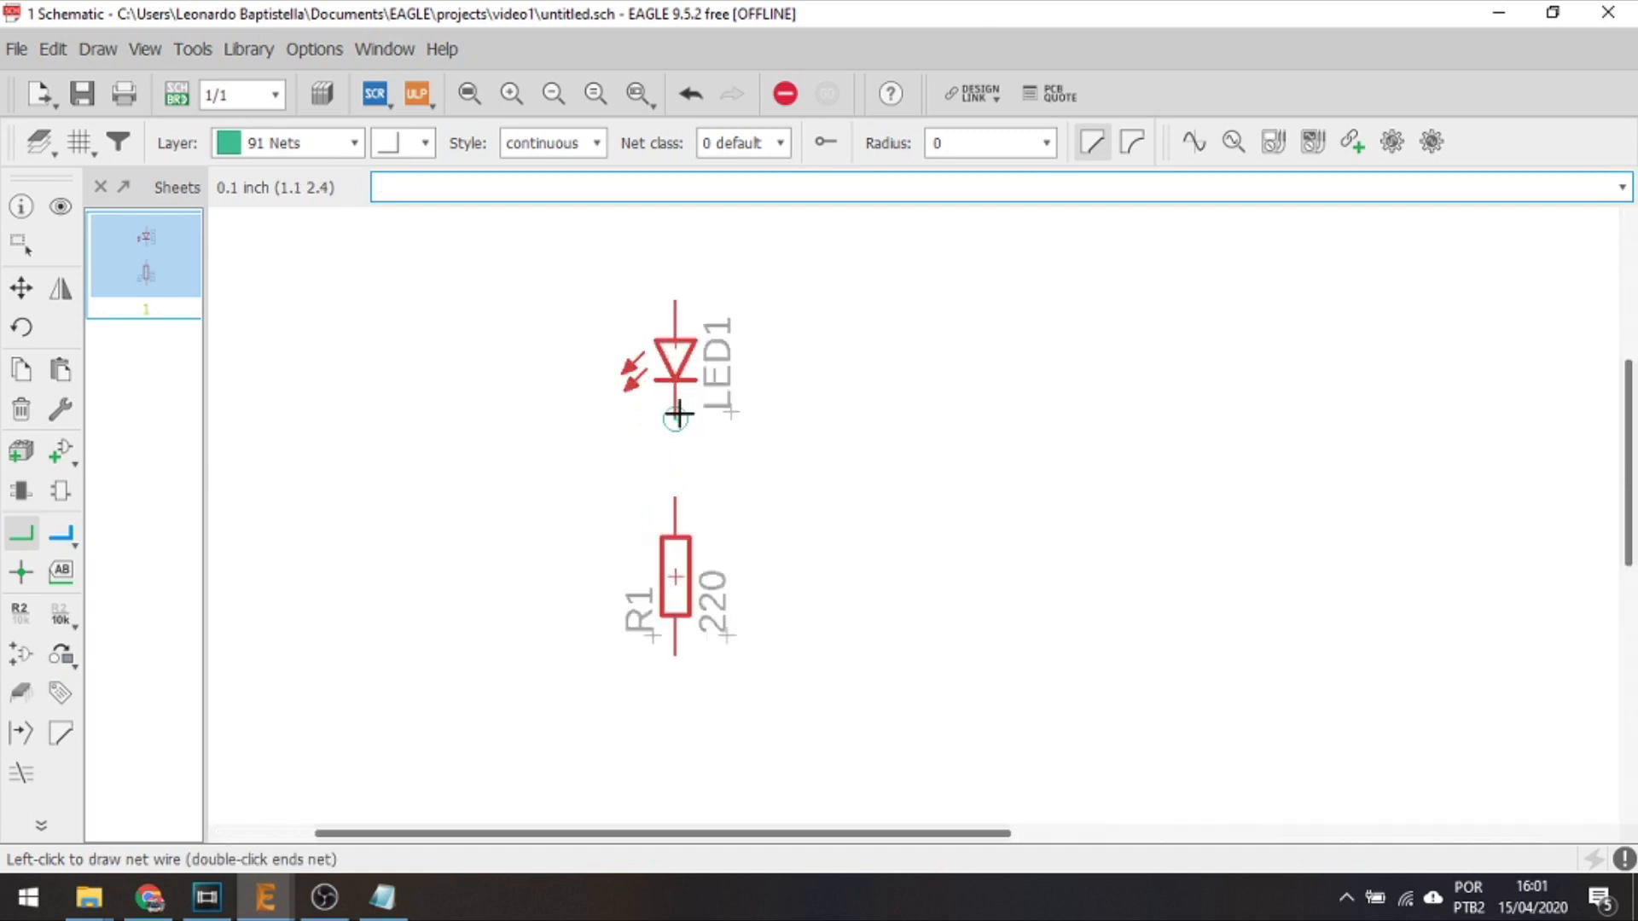
click(687, 500)
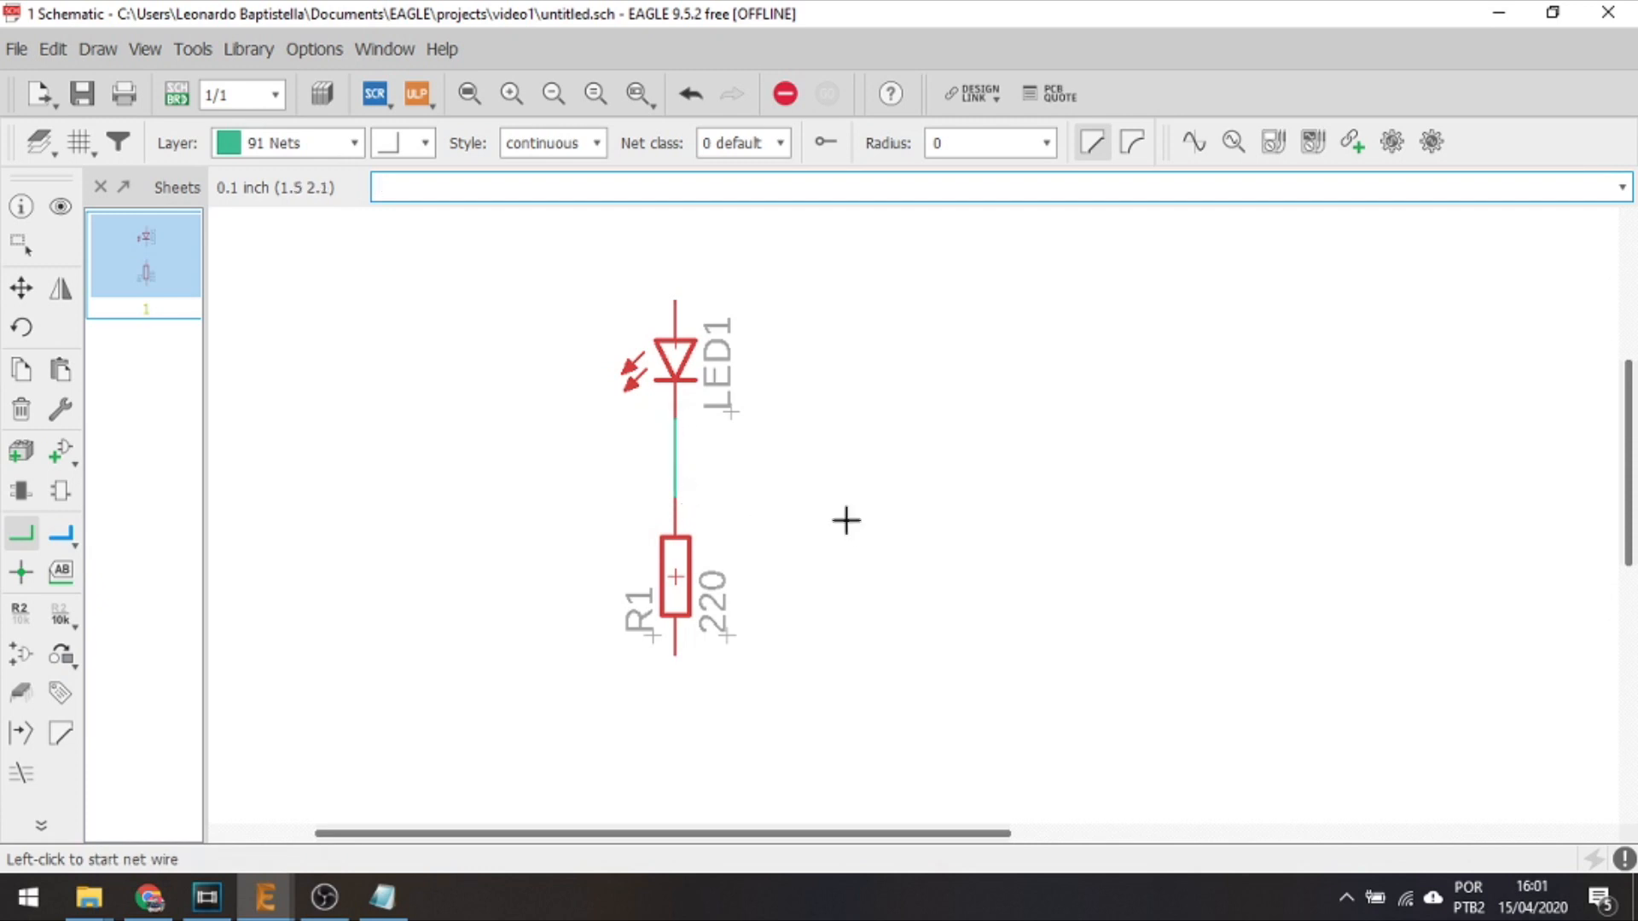
scroll(826, 486, down, 2)
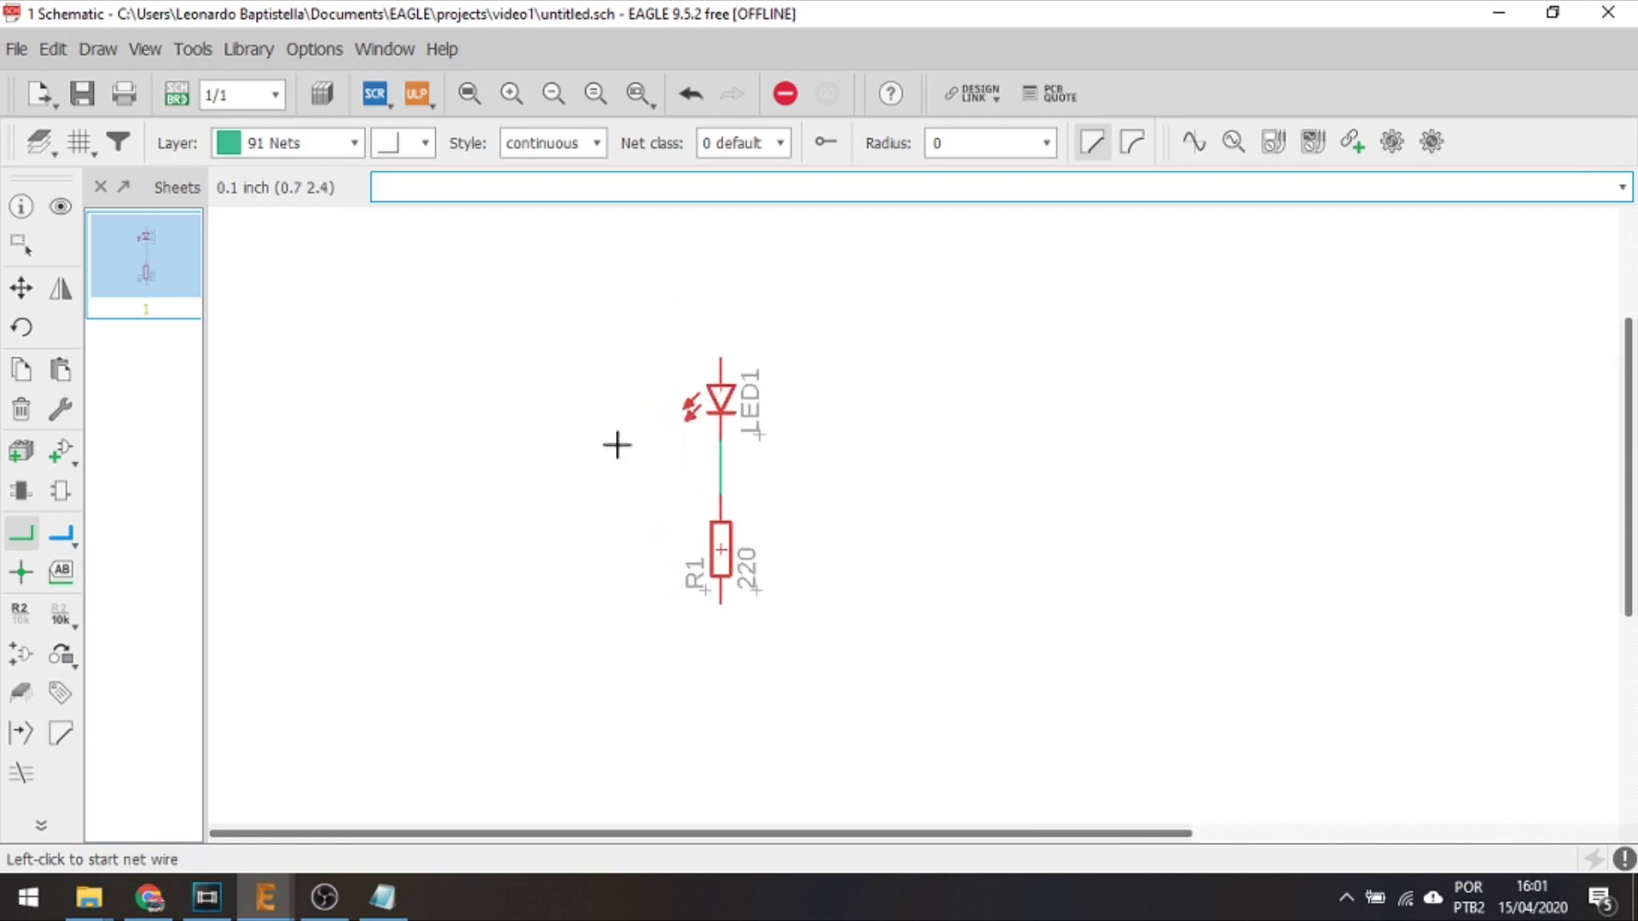
Group the LED, resistor and connecting net, and move the group slightly up and to the right
click(21, 245)
click(1169, 392)
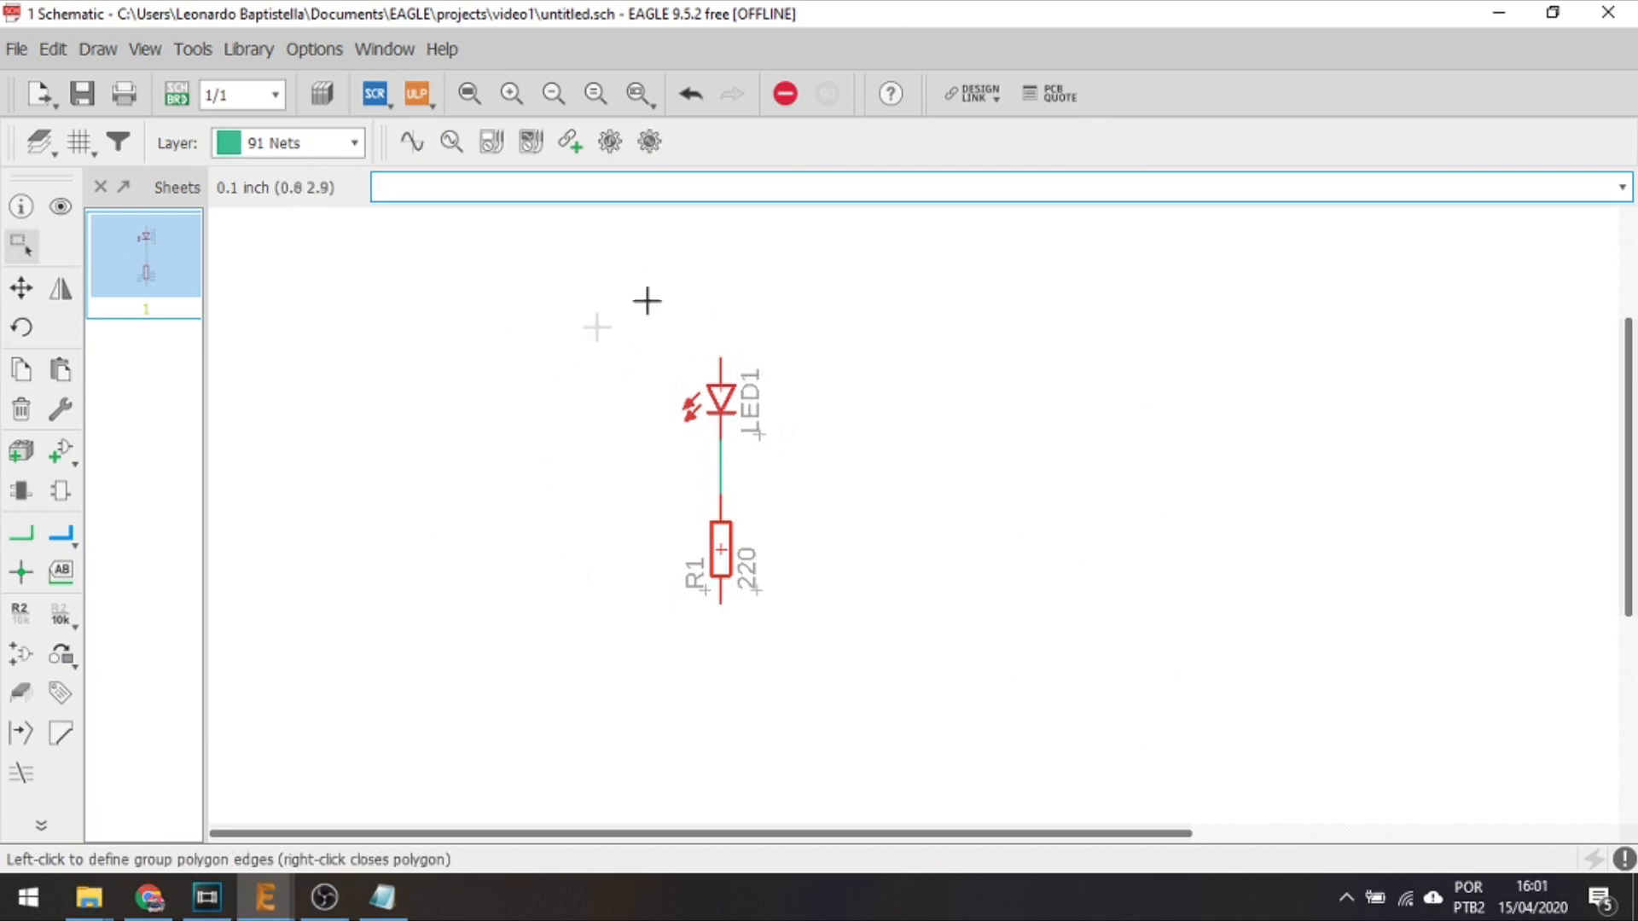
click(23, 251)
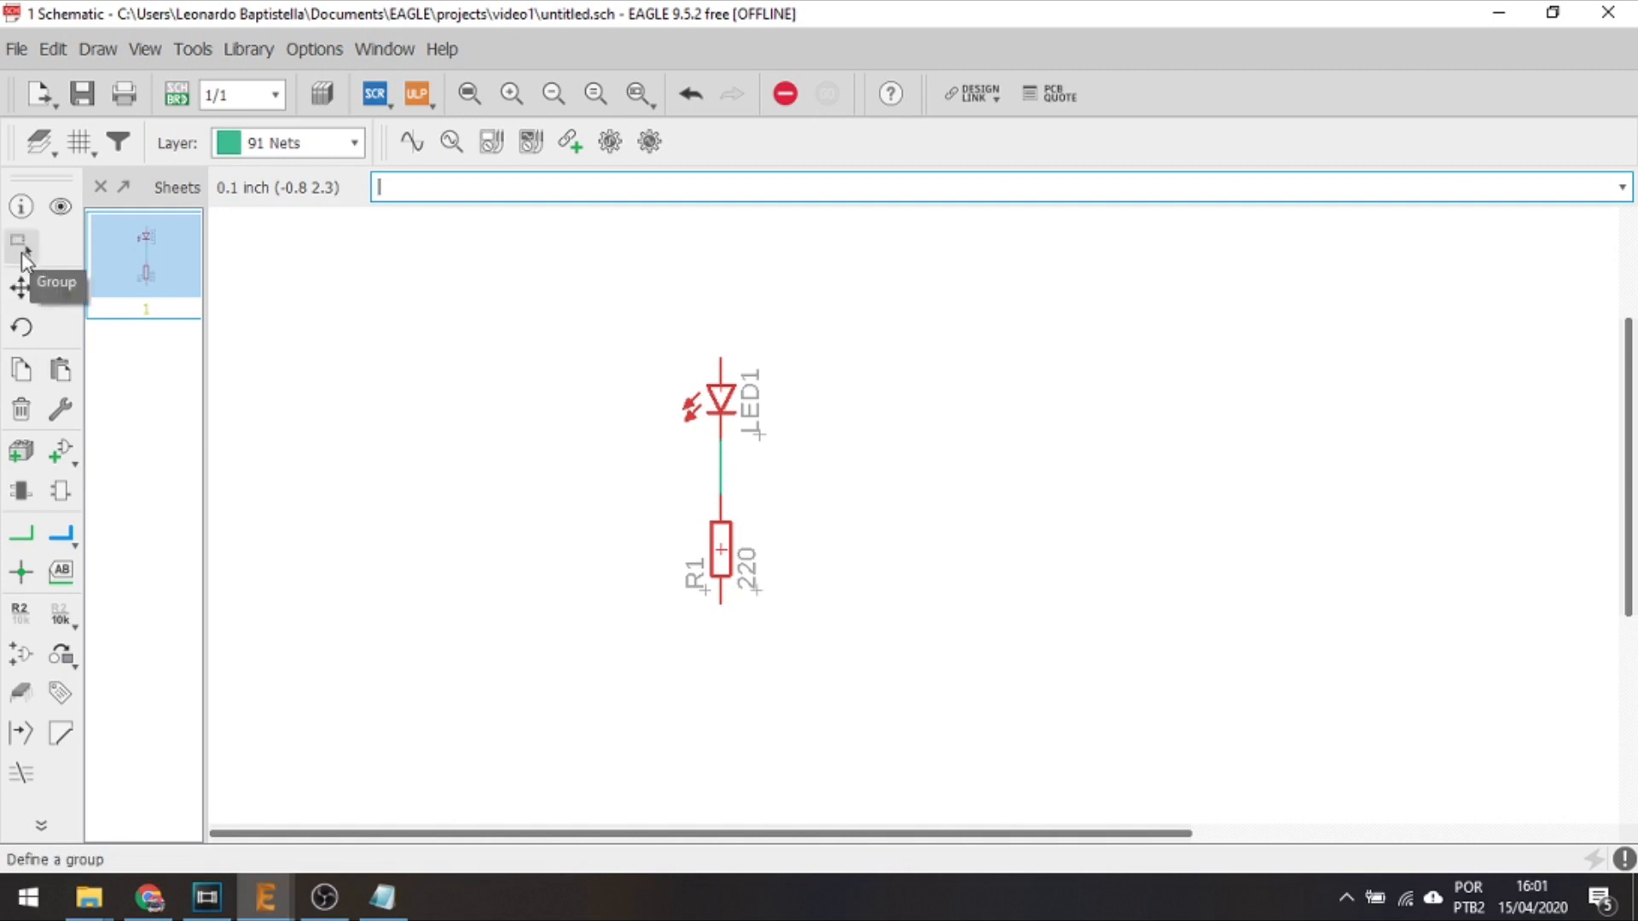
drag(578, 305, 907, 648)
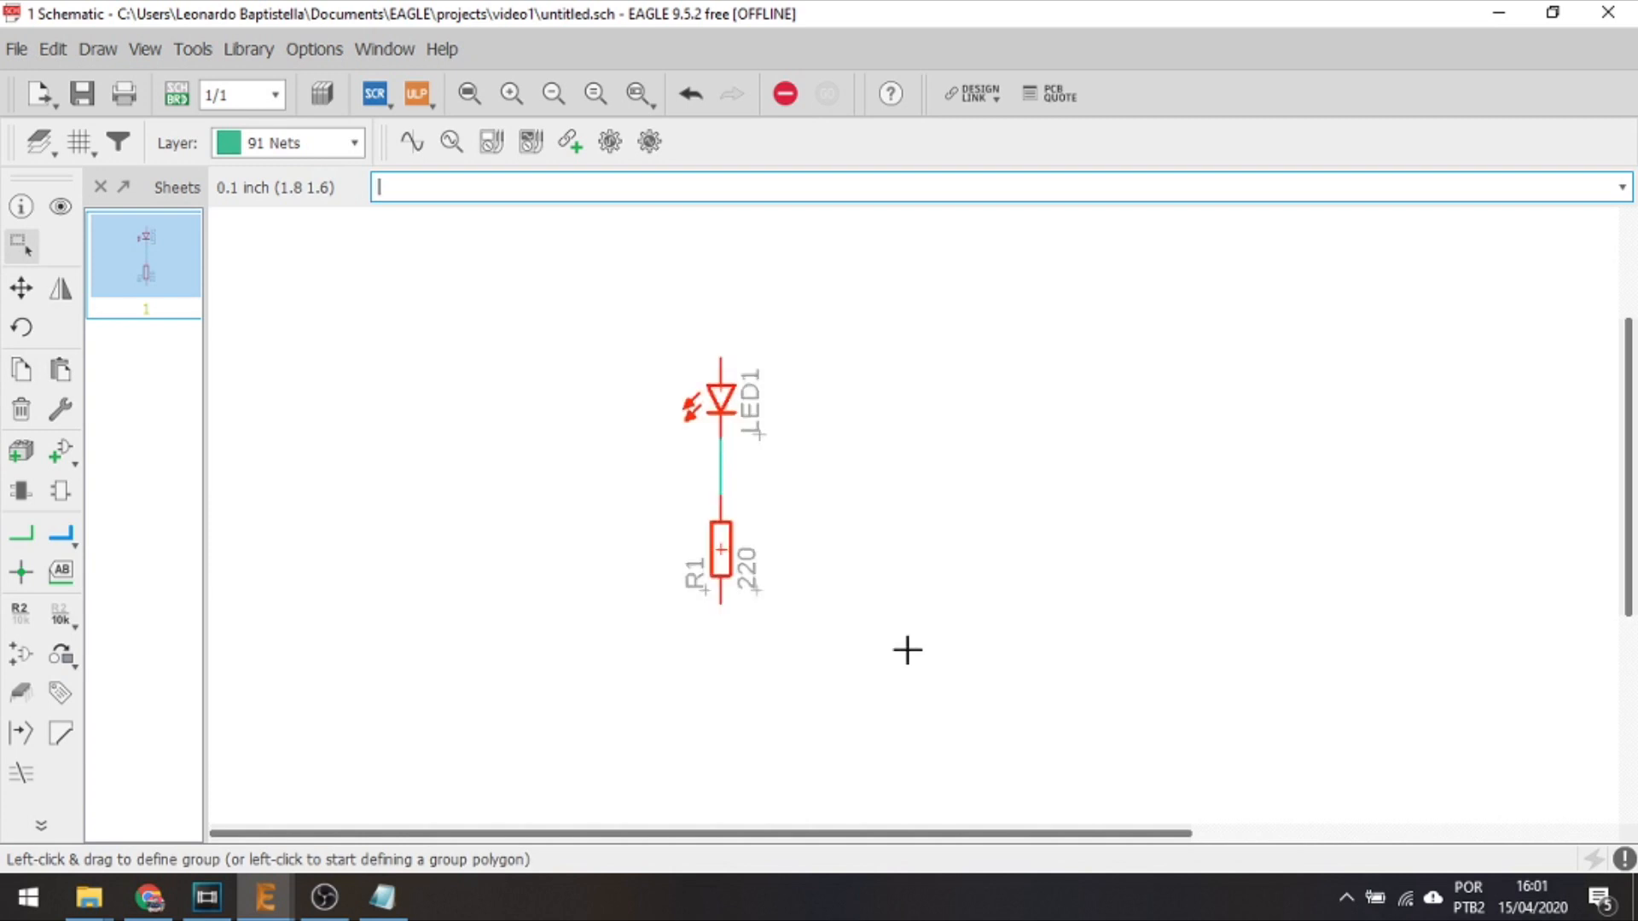
click(21, 288)
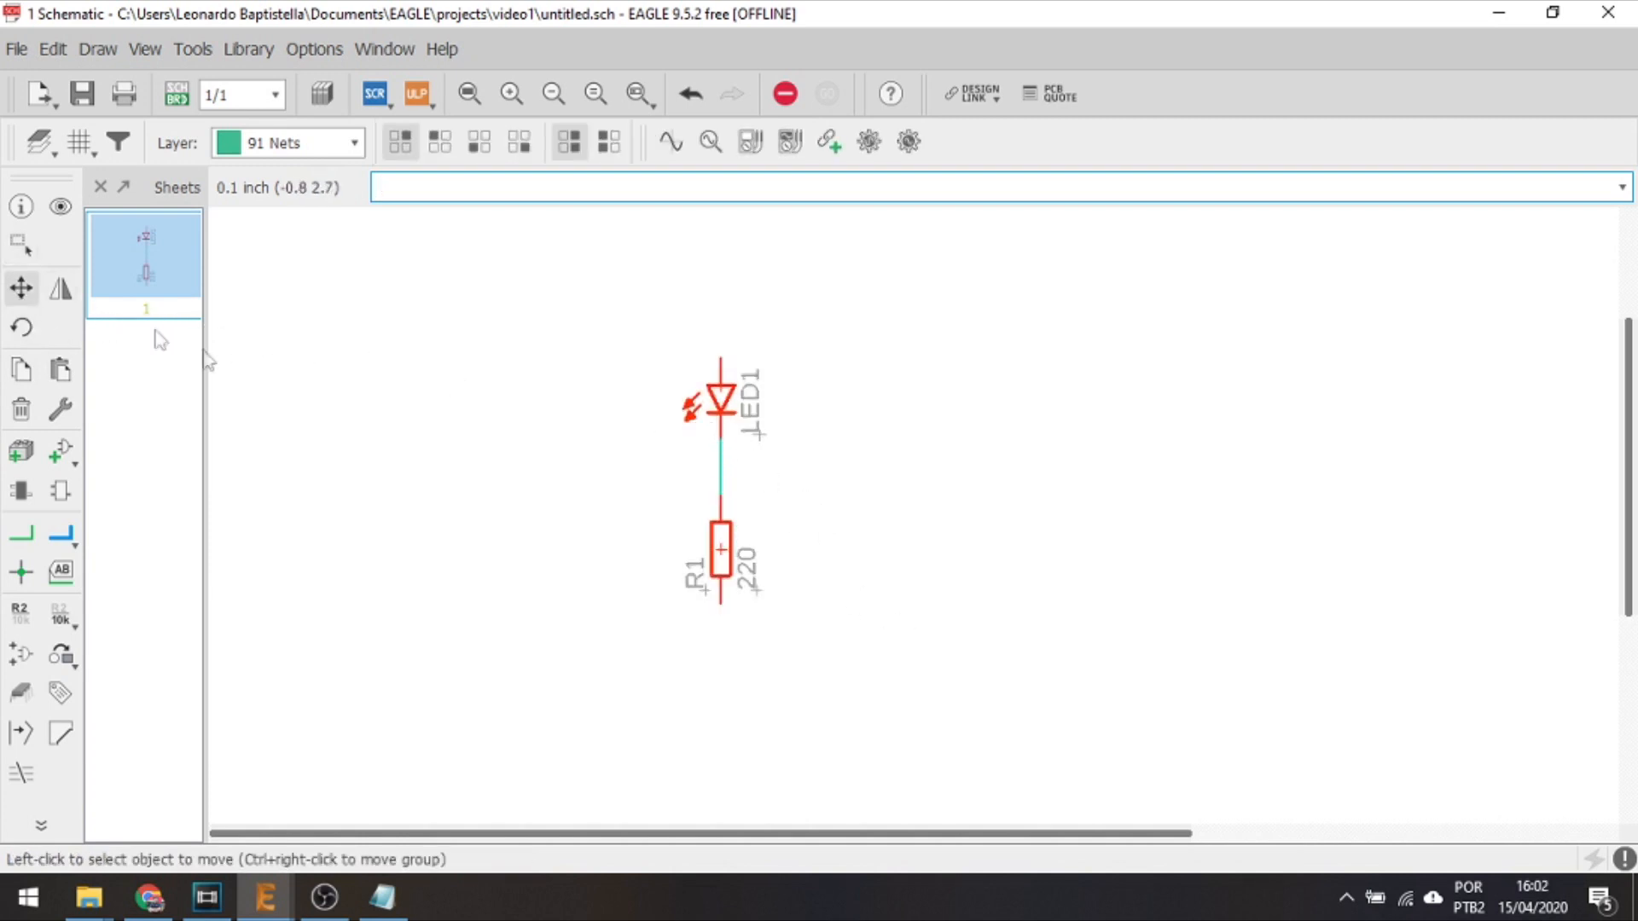
ctrl+right_click(799, 393)
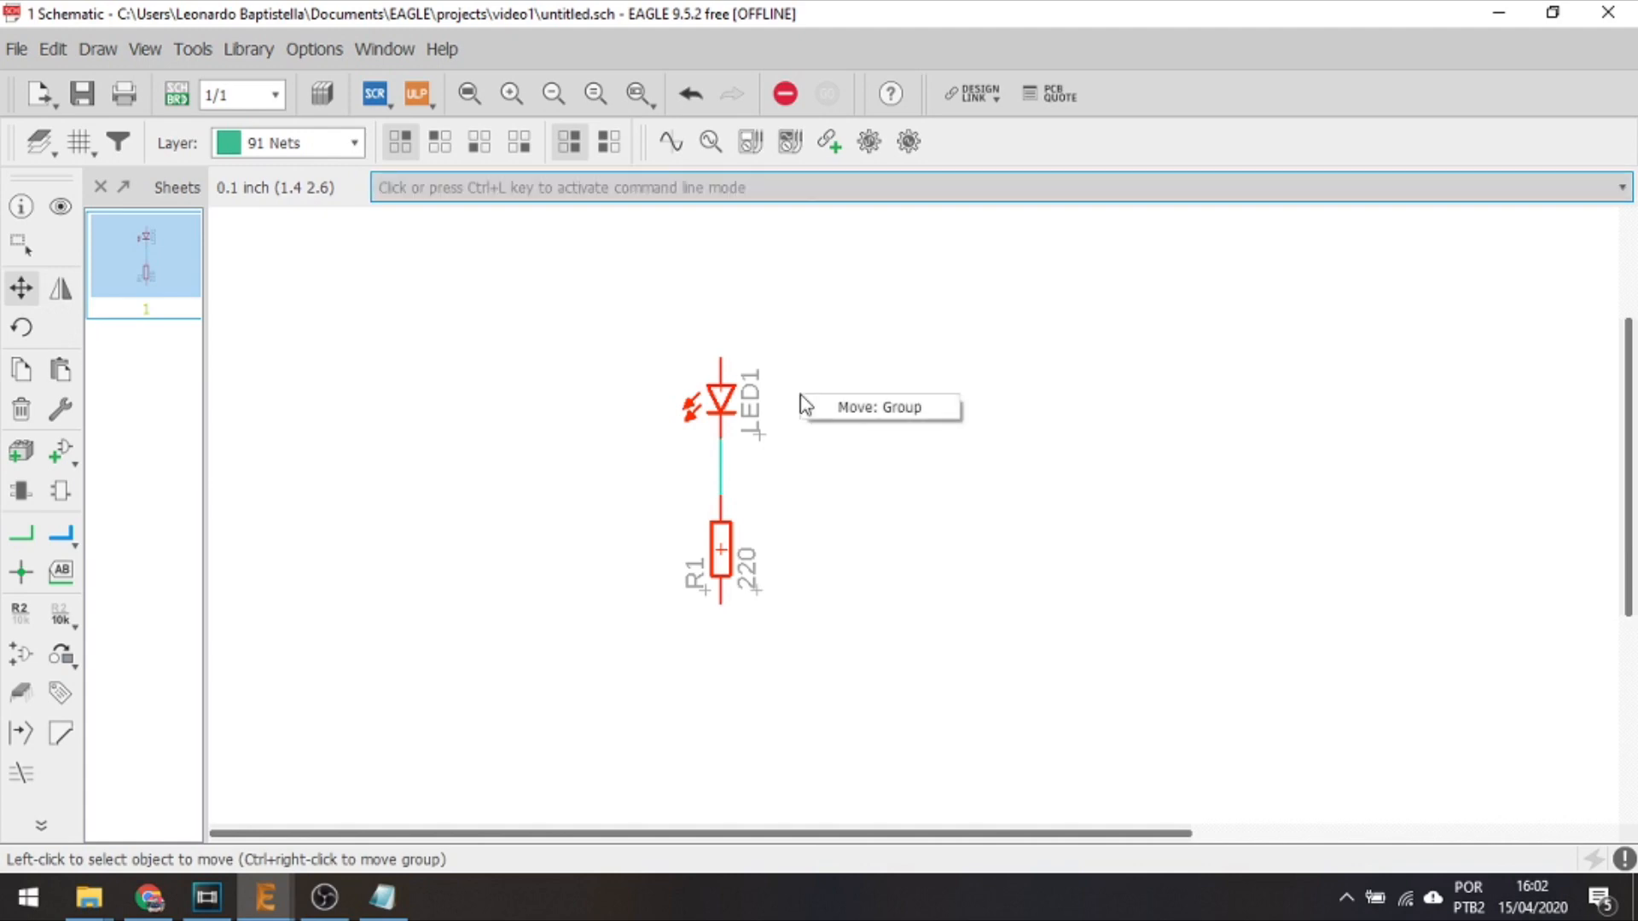
click(838, 404)
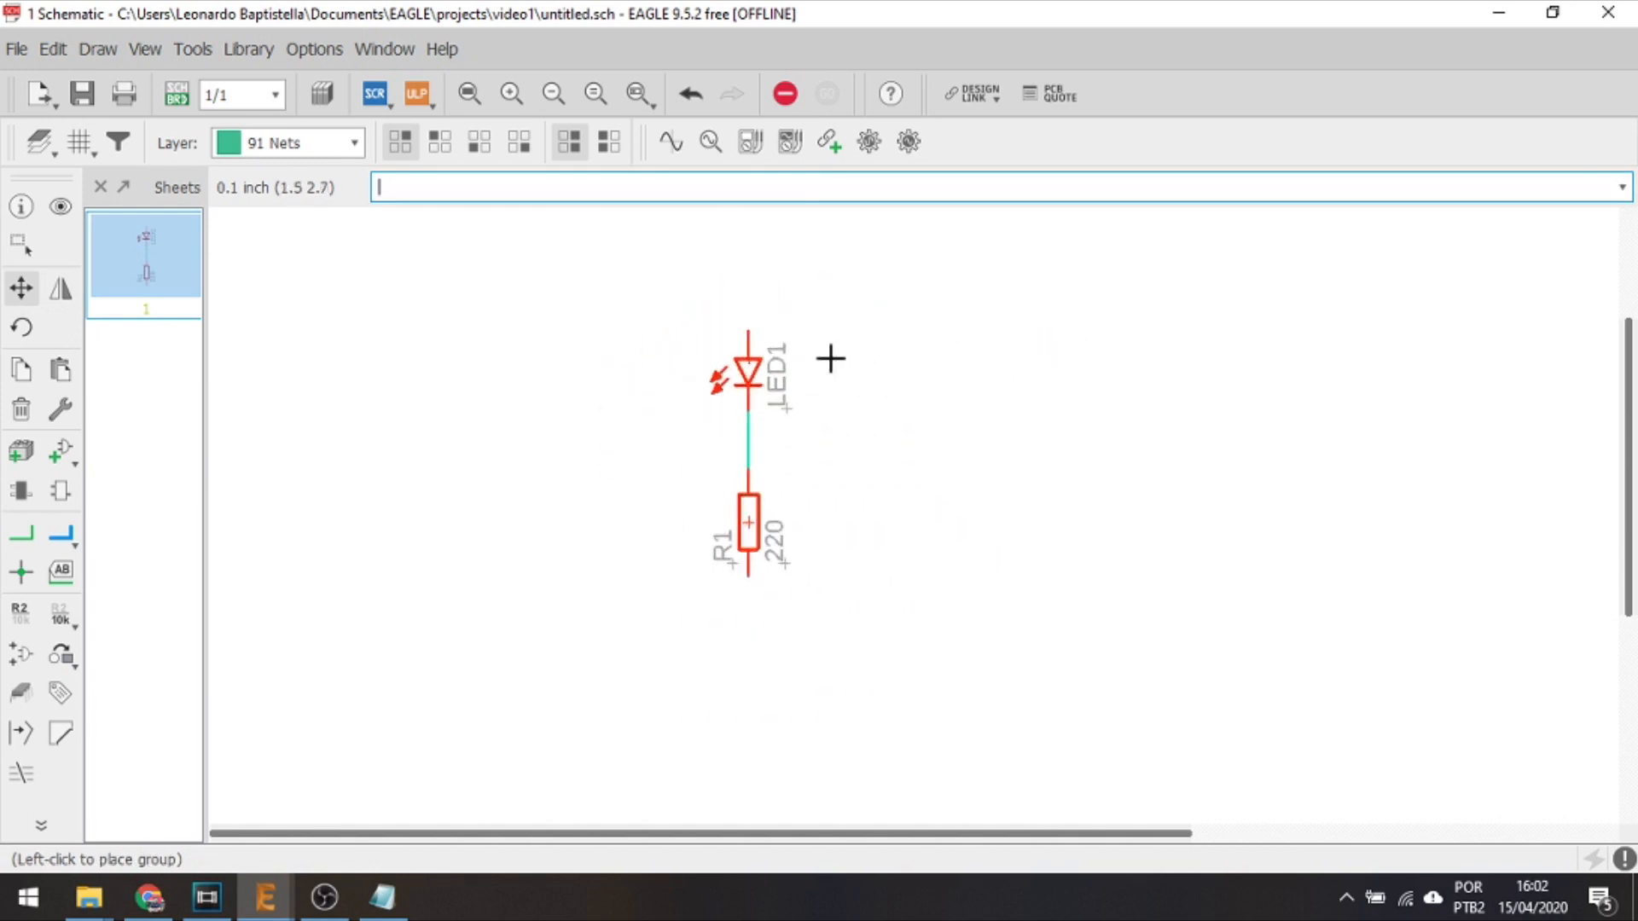
click(830, 358)
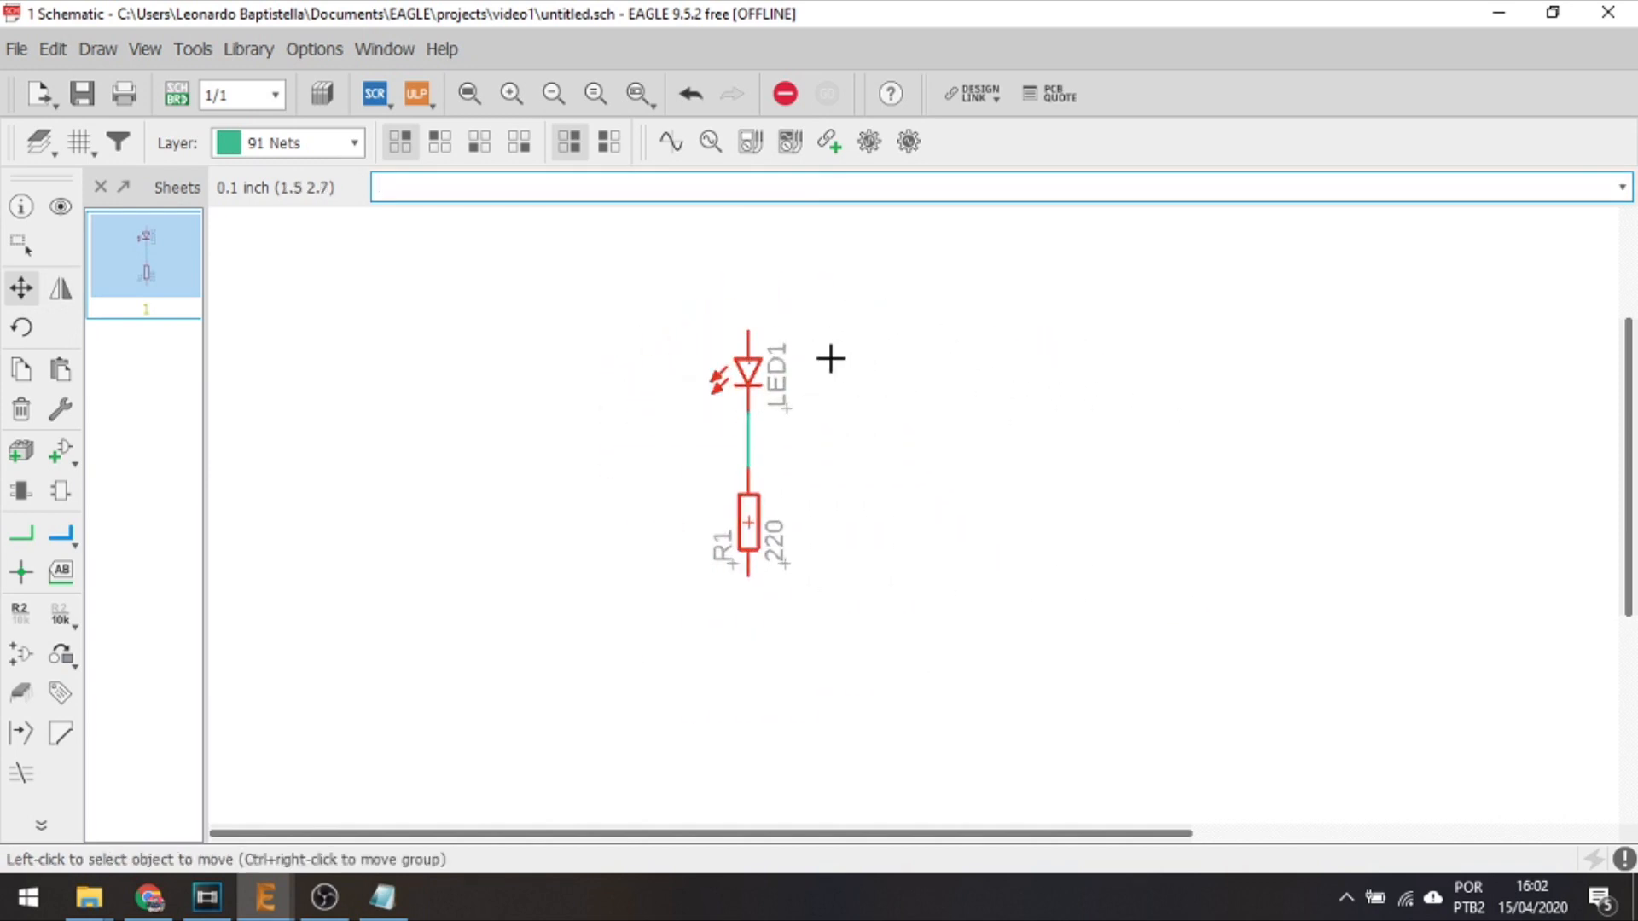
Group the LED, resistor and net again and rotate the group repeatedly until the LED is above the resistor again
click(17, 246)
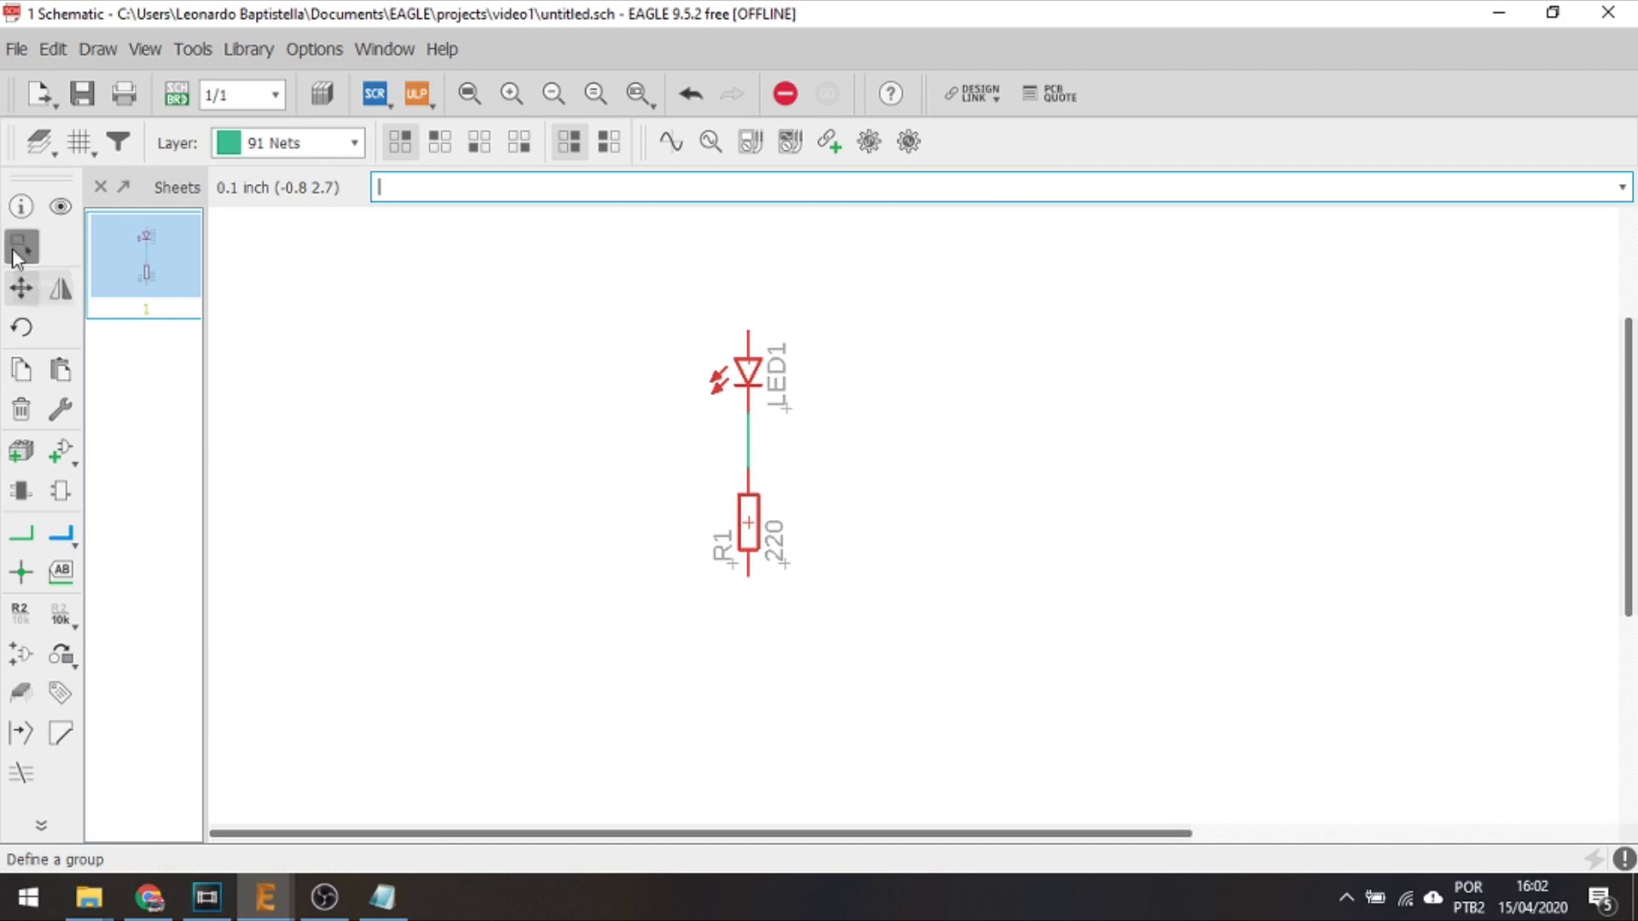
drag(651, 299, 952, 624)
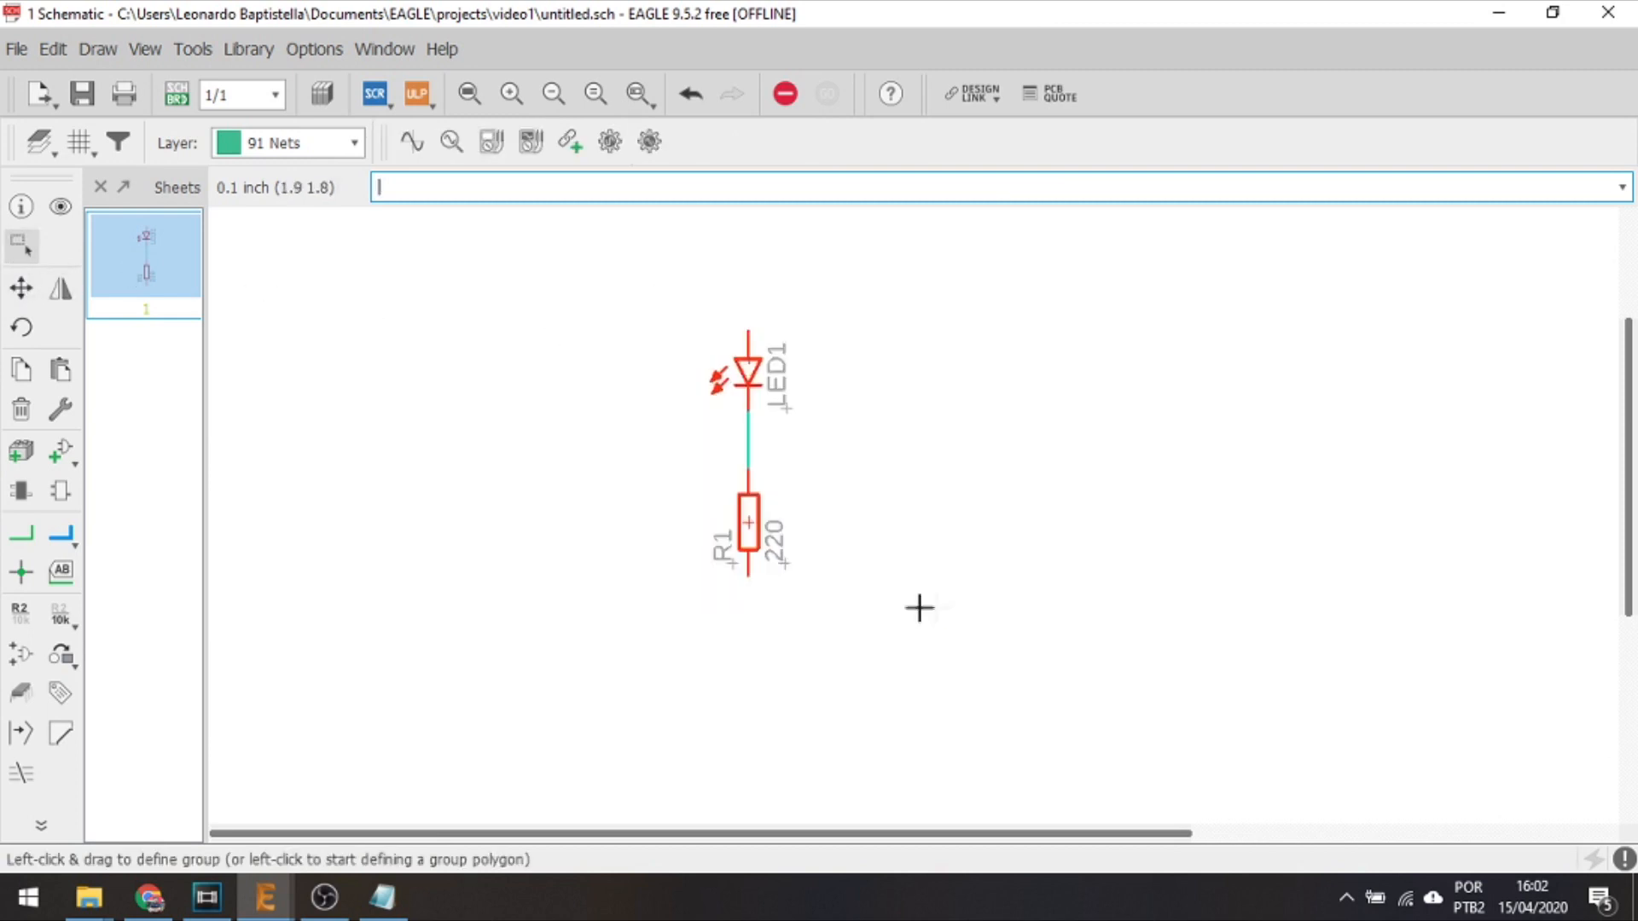
click(21, 327)
right_click(820, 425)
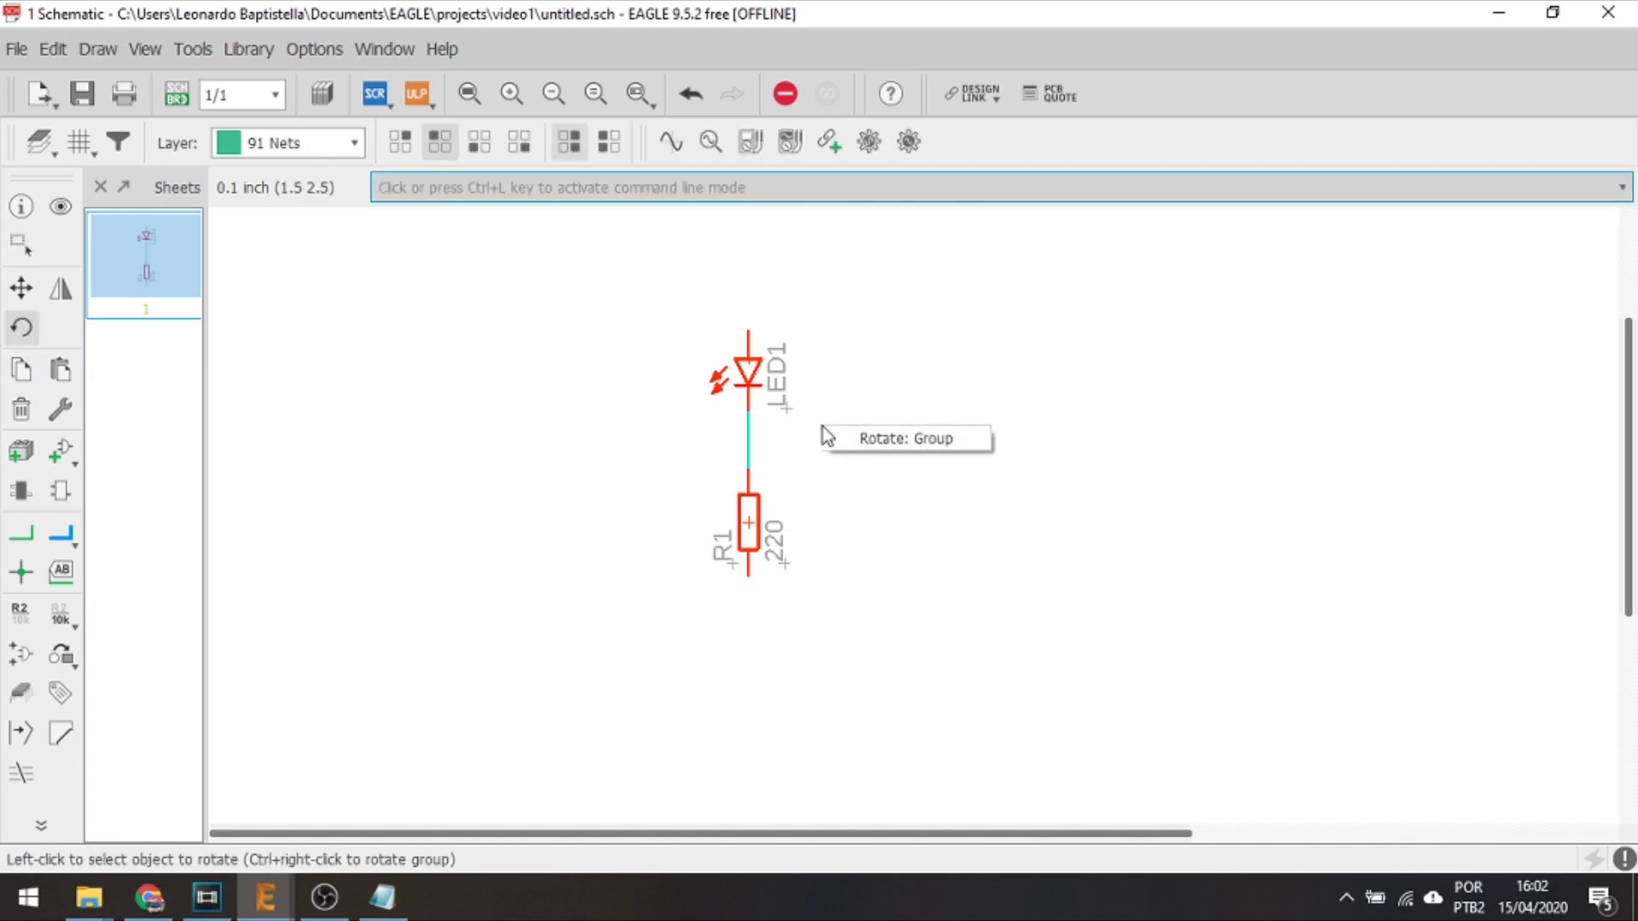
click(878, 438)
right_click(877, 432)
click(918, 447)
right_click(881, 443)
click(909, 450)
right_click(907, 449)
click(914, 458)
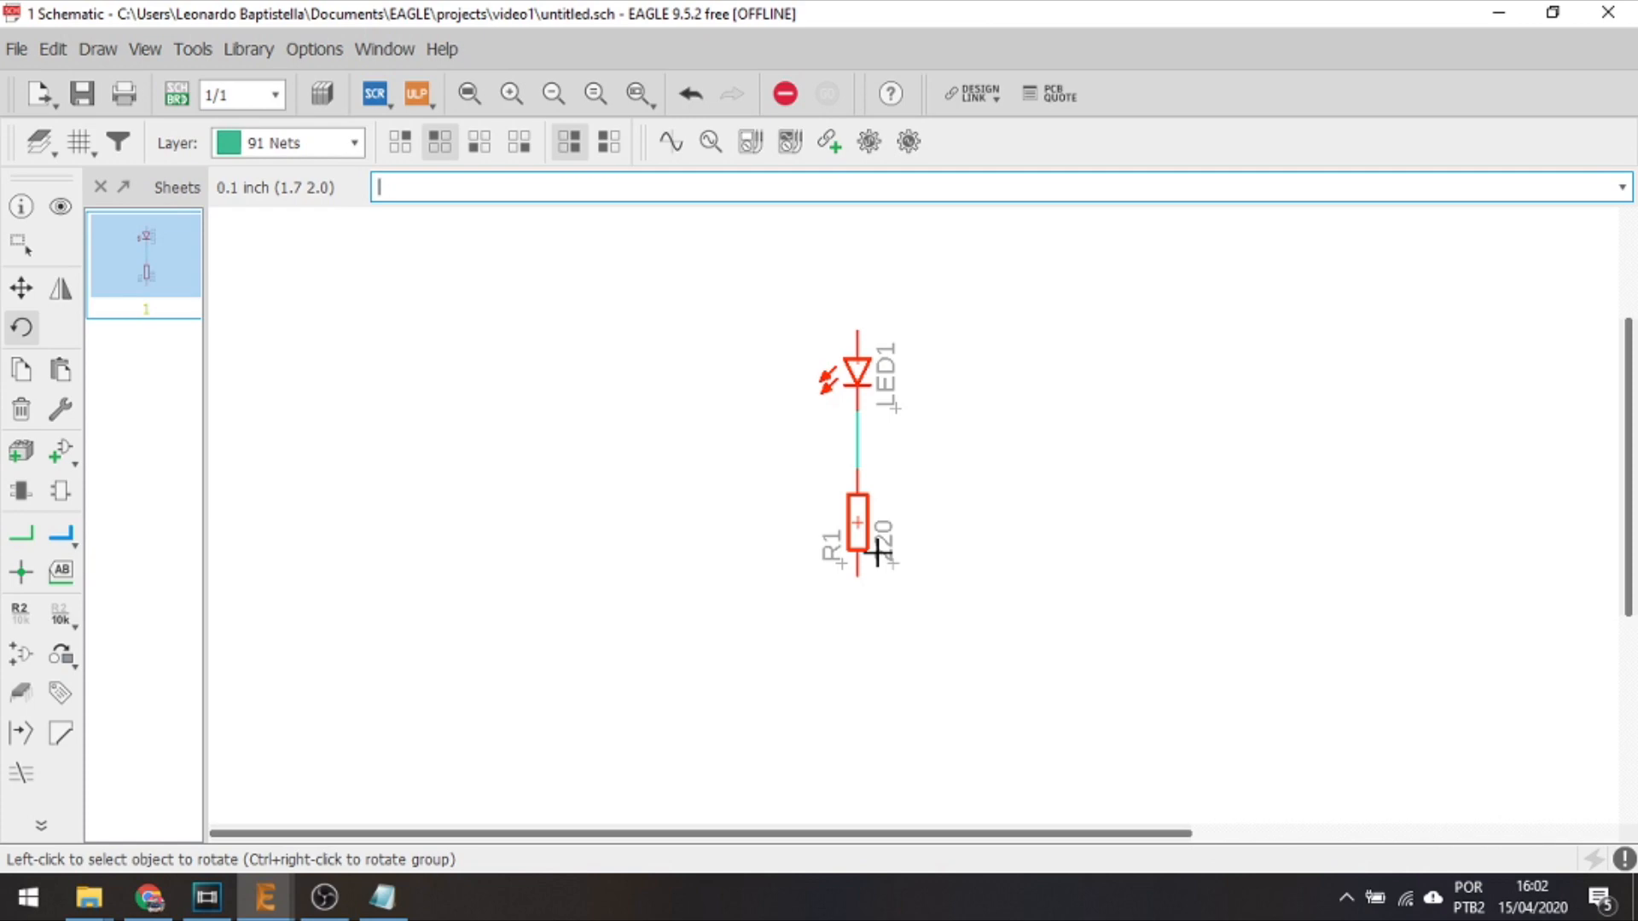
Start adding another part and search the component libraries for *gnd*
text(add)
key(Return)
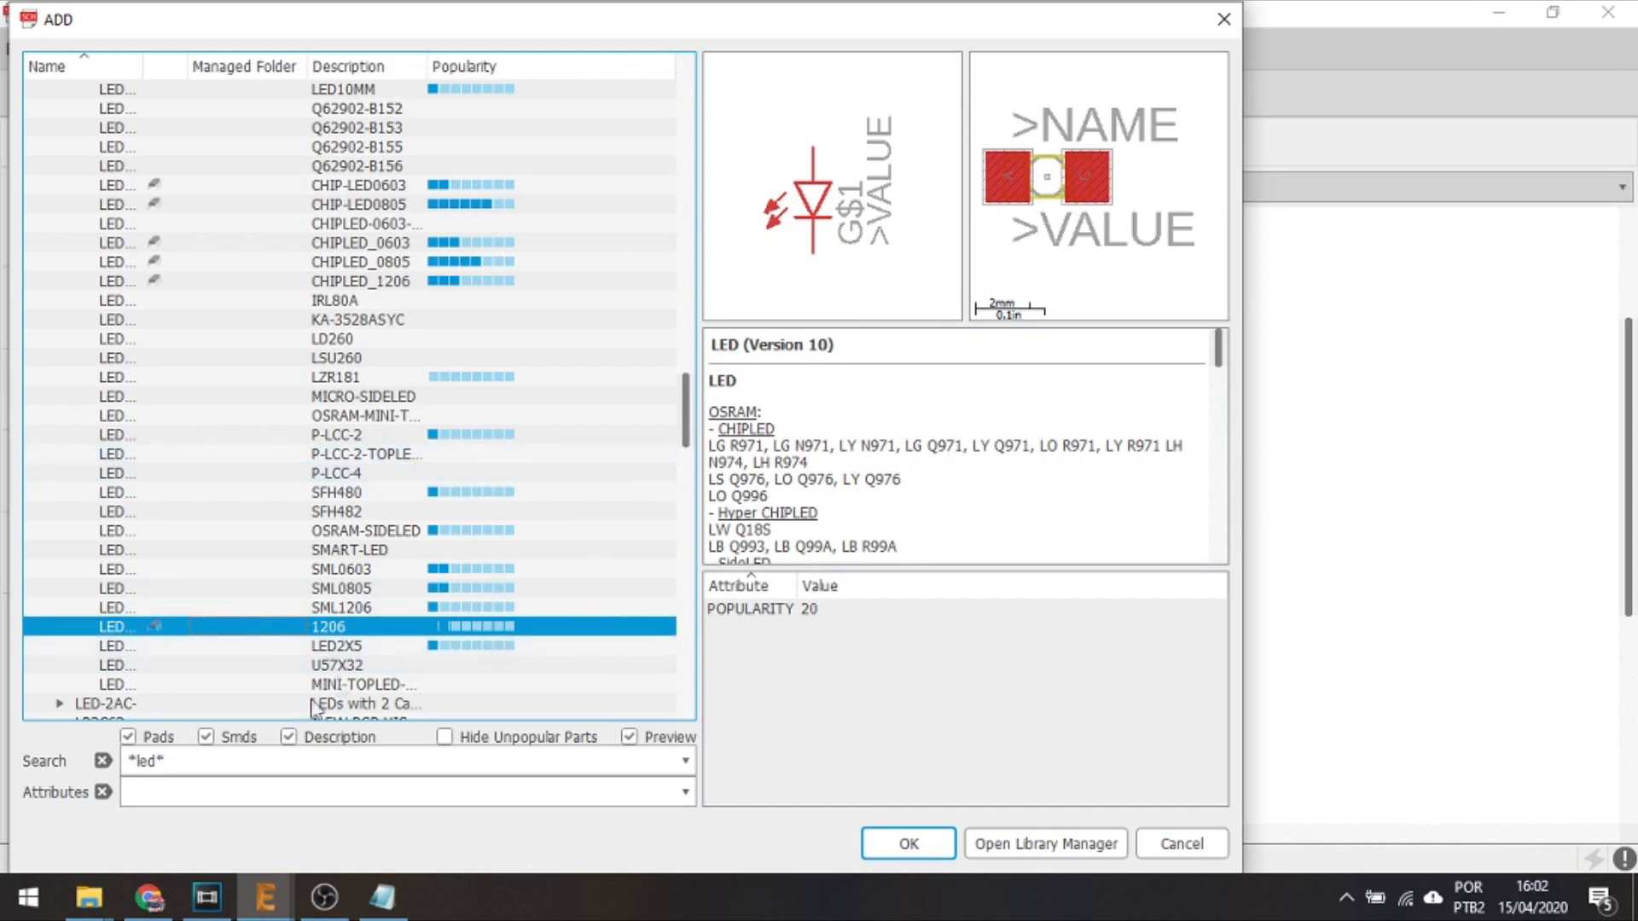
click(173, 759)
key(BackSpace)
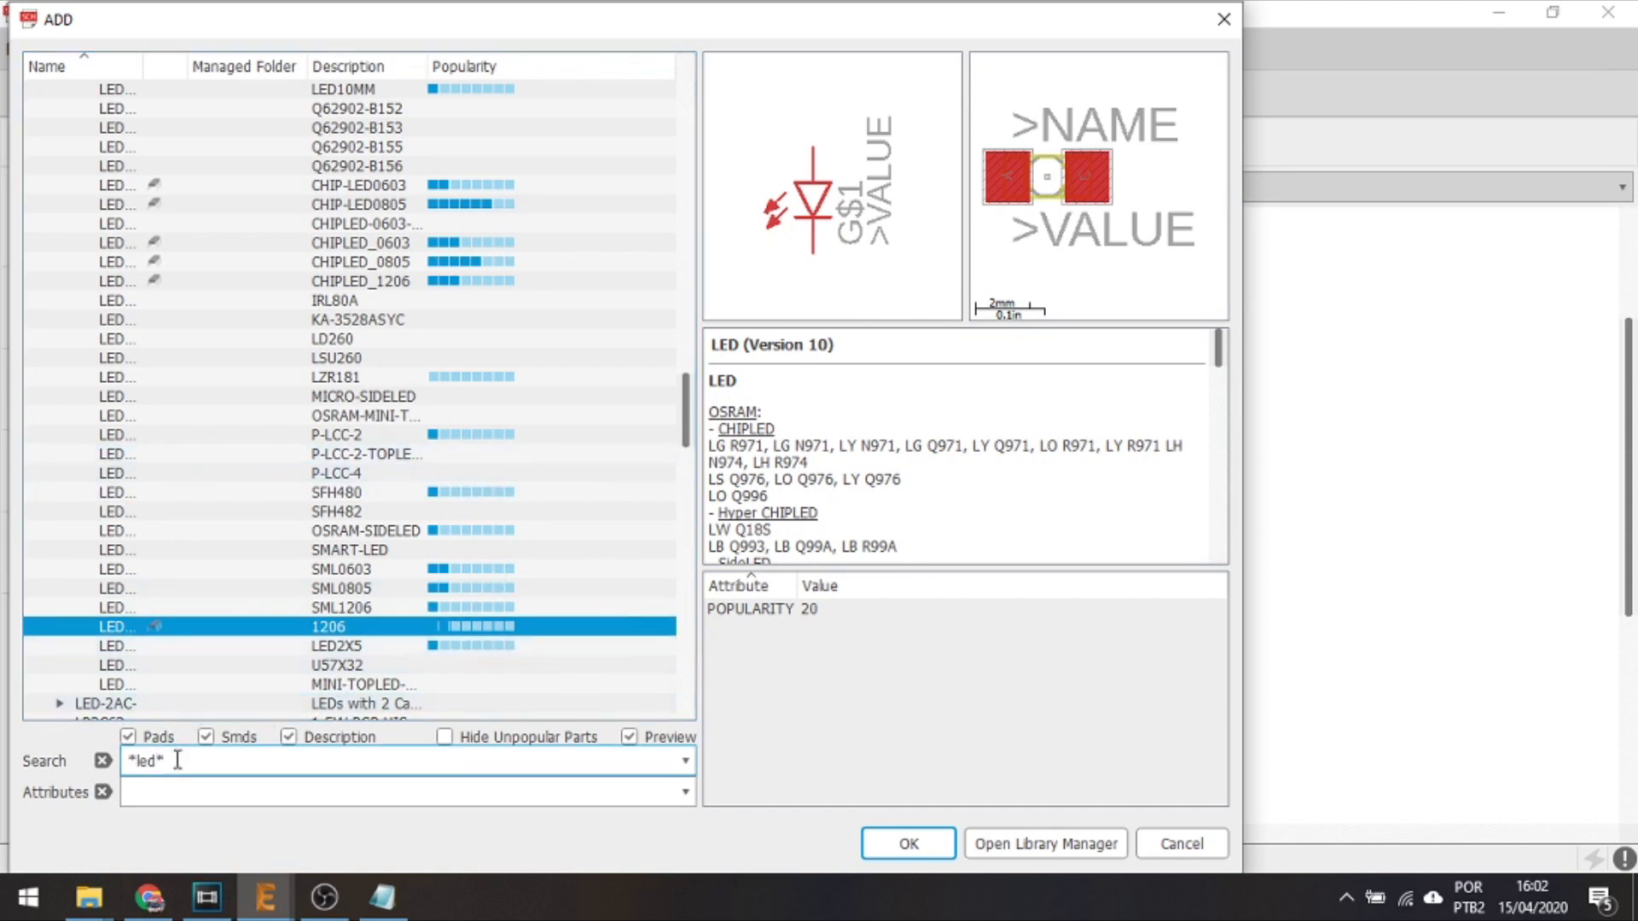
key(BackSpace)
key(BackSpace)
key(BackSpace)
text(gnd)
key(Return)
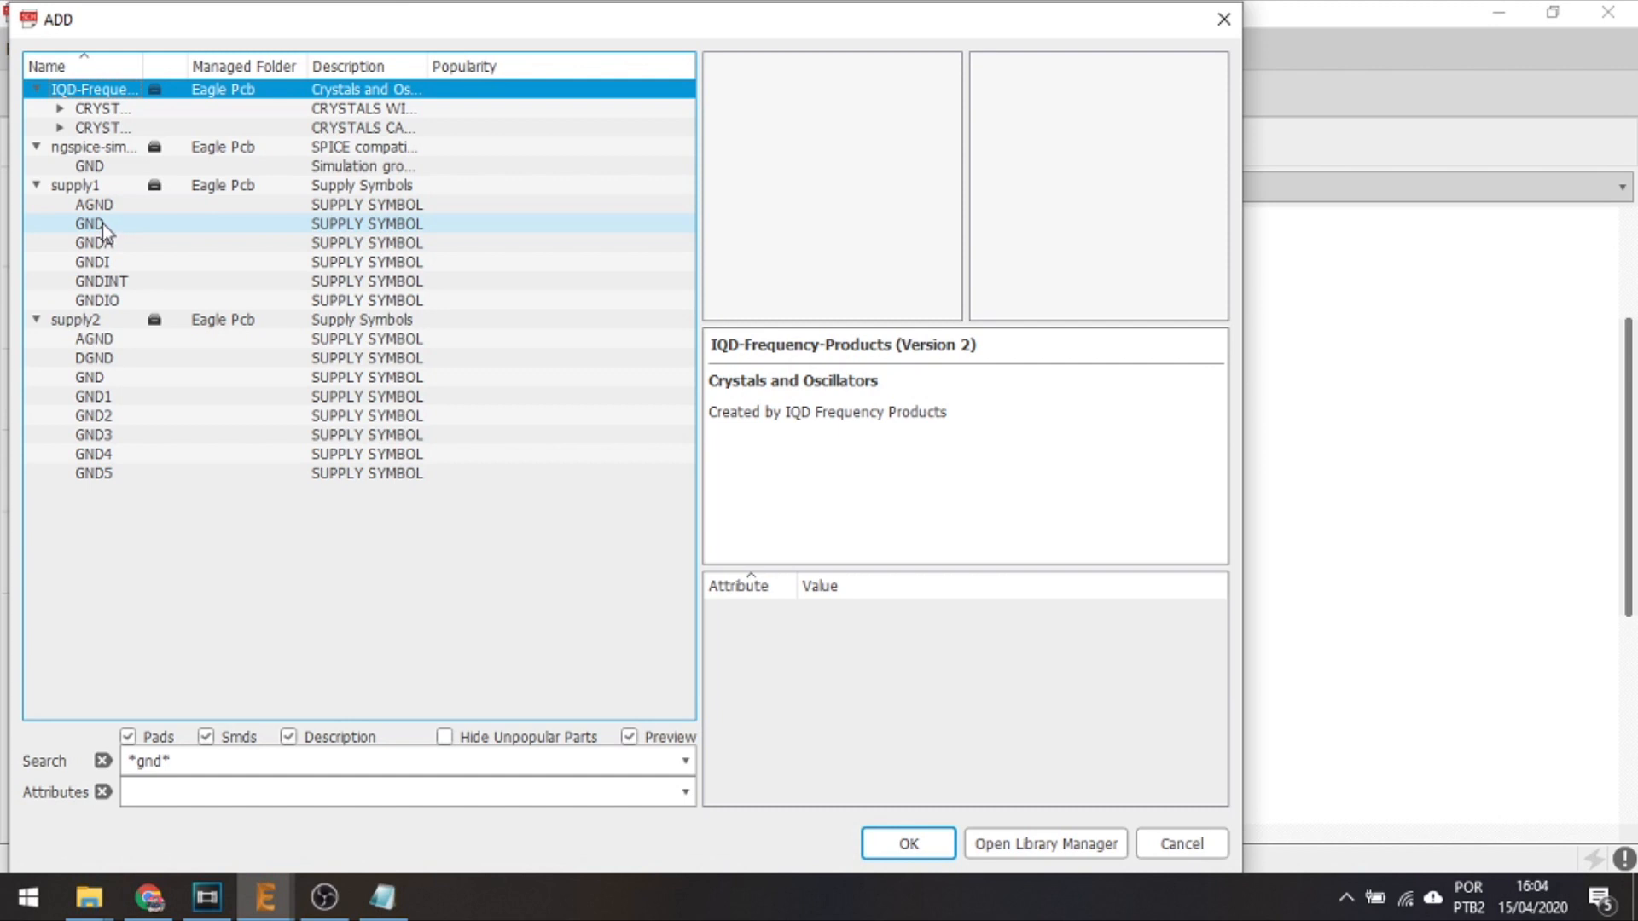
Place the GND supply symbol from the supply1 library directly below the resistor and end its placement
click(103, 223)
click(906, 844)
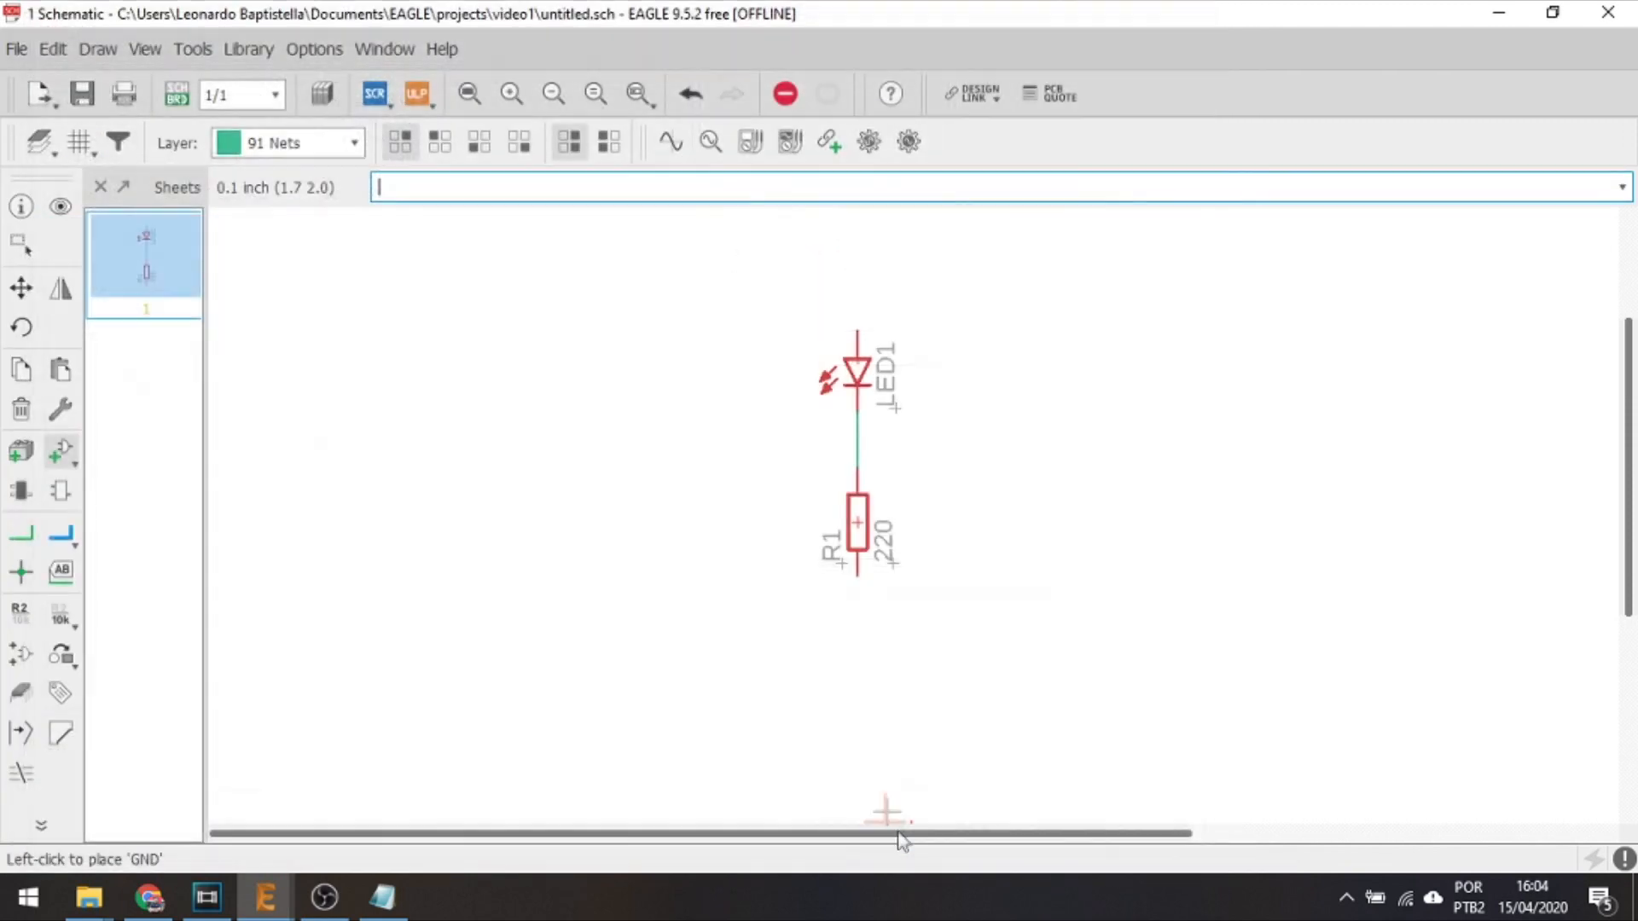
click(857, 633)
key(Escape)
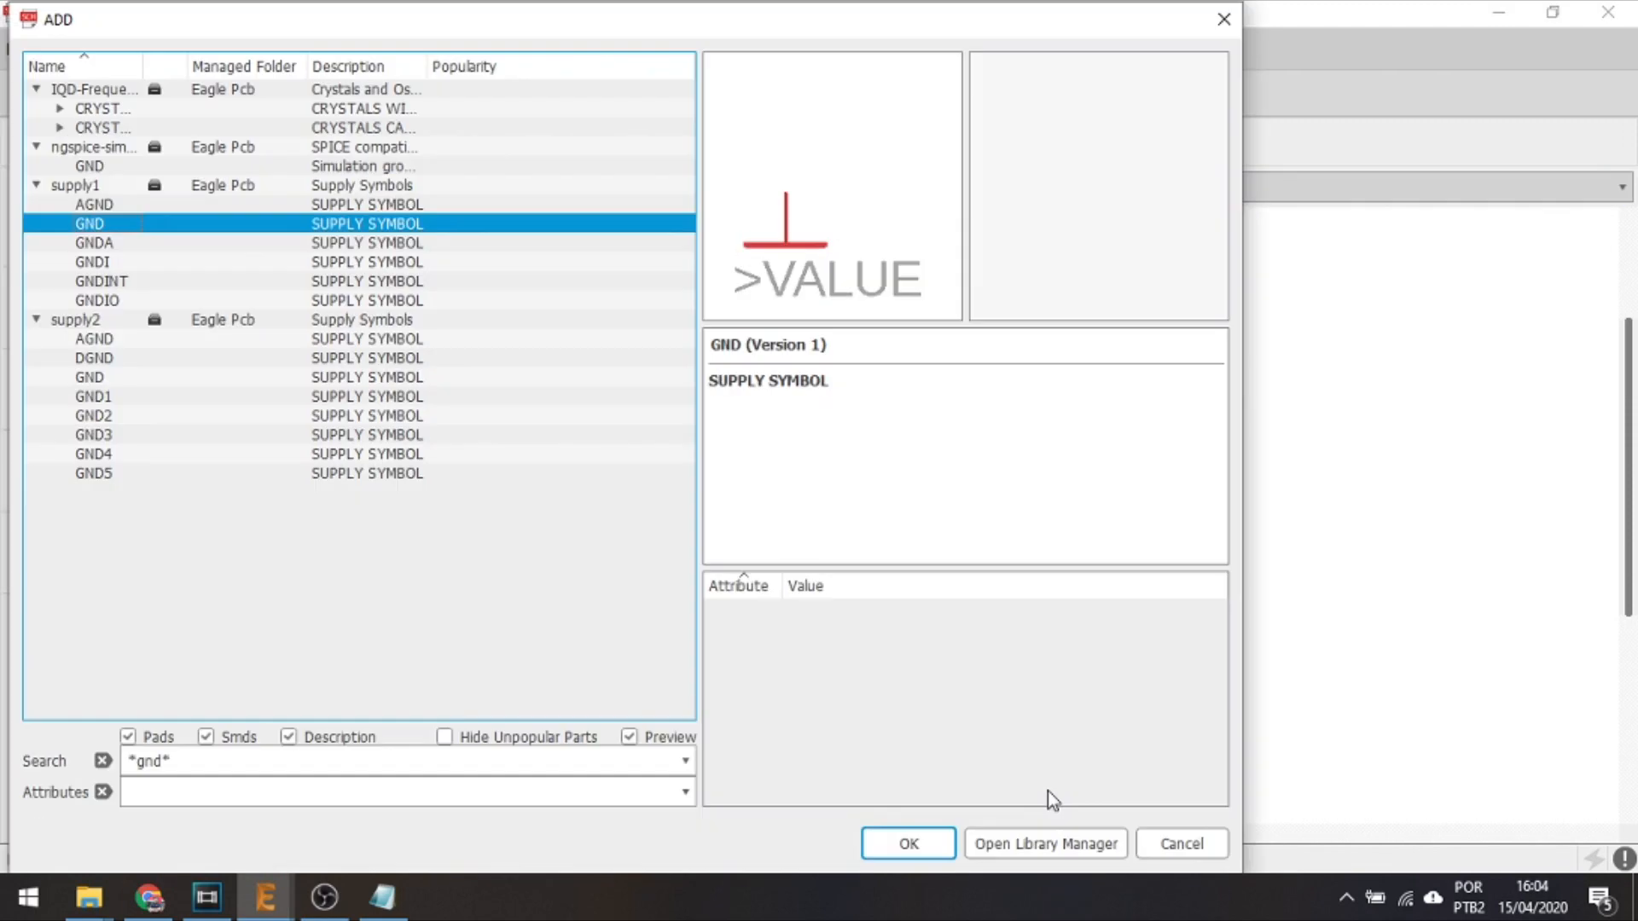
Search the component libraries for *3V3*
click(157, 761)
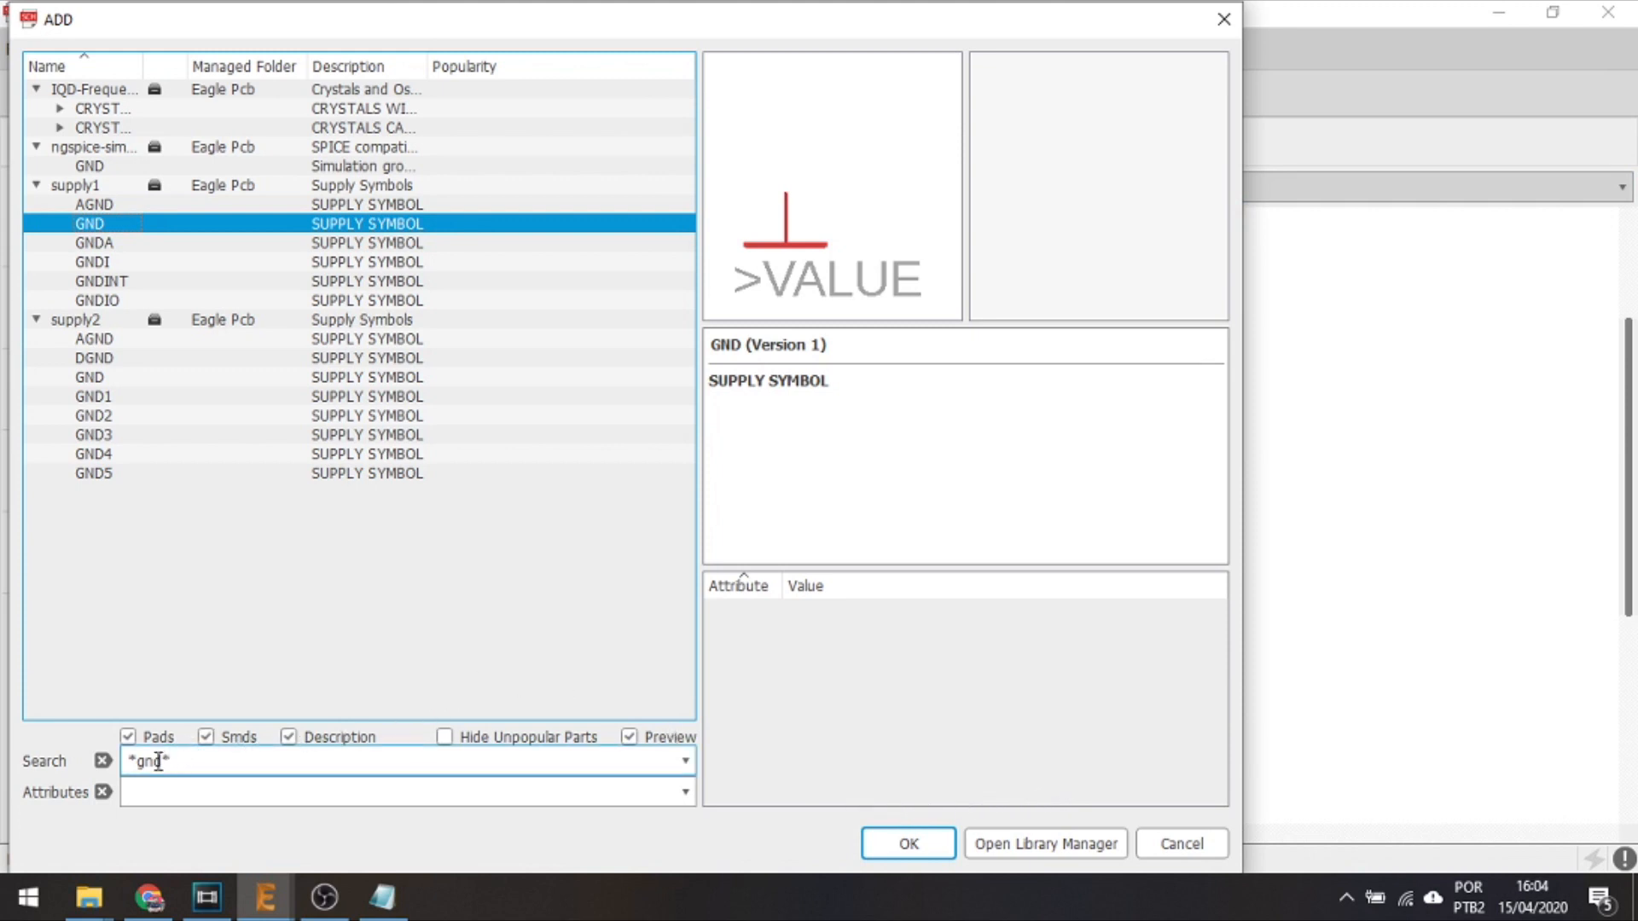
key(BackSpace)
key(BackSpace)
key(BackSpace)
text(3v3)
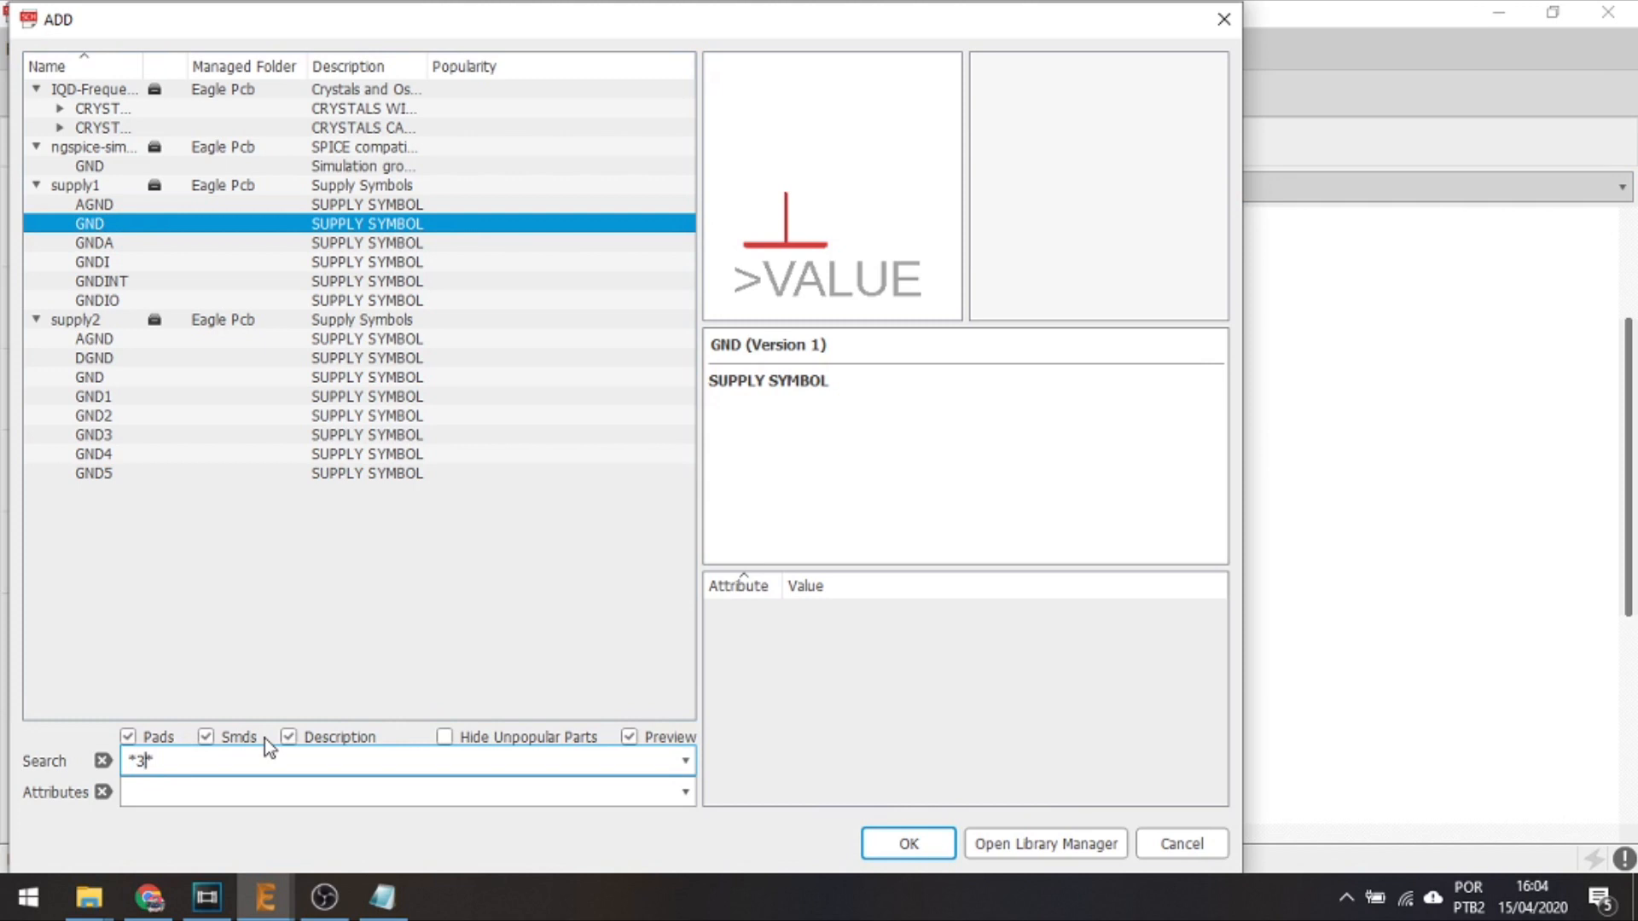
key(BackSpace)
key(BackSpace)
key(BackSpace)
text(led)
key(BackSpace)
key(BackSpace)
key(BackSpace)
text(3V3)
key(Return)
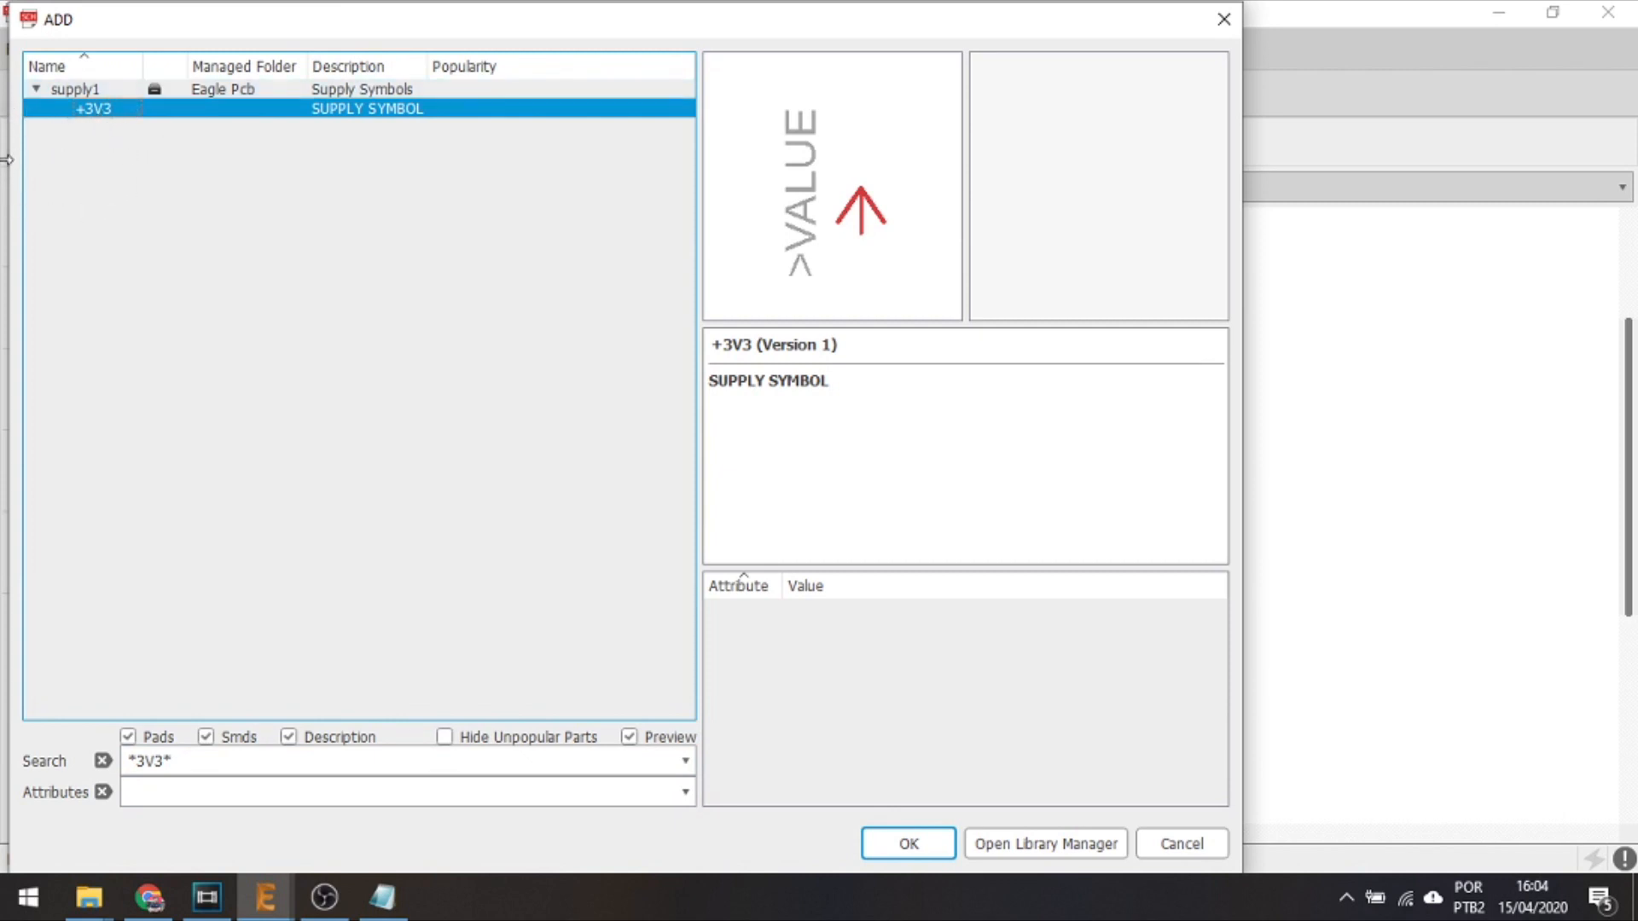
Place the +3V3 supply symbol from the supply1 library directly above the LED and end its placement
click(902, 842)
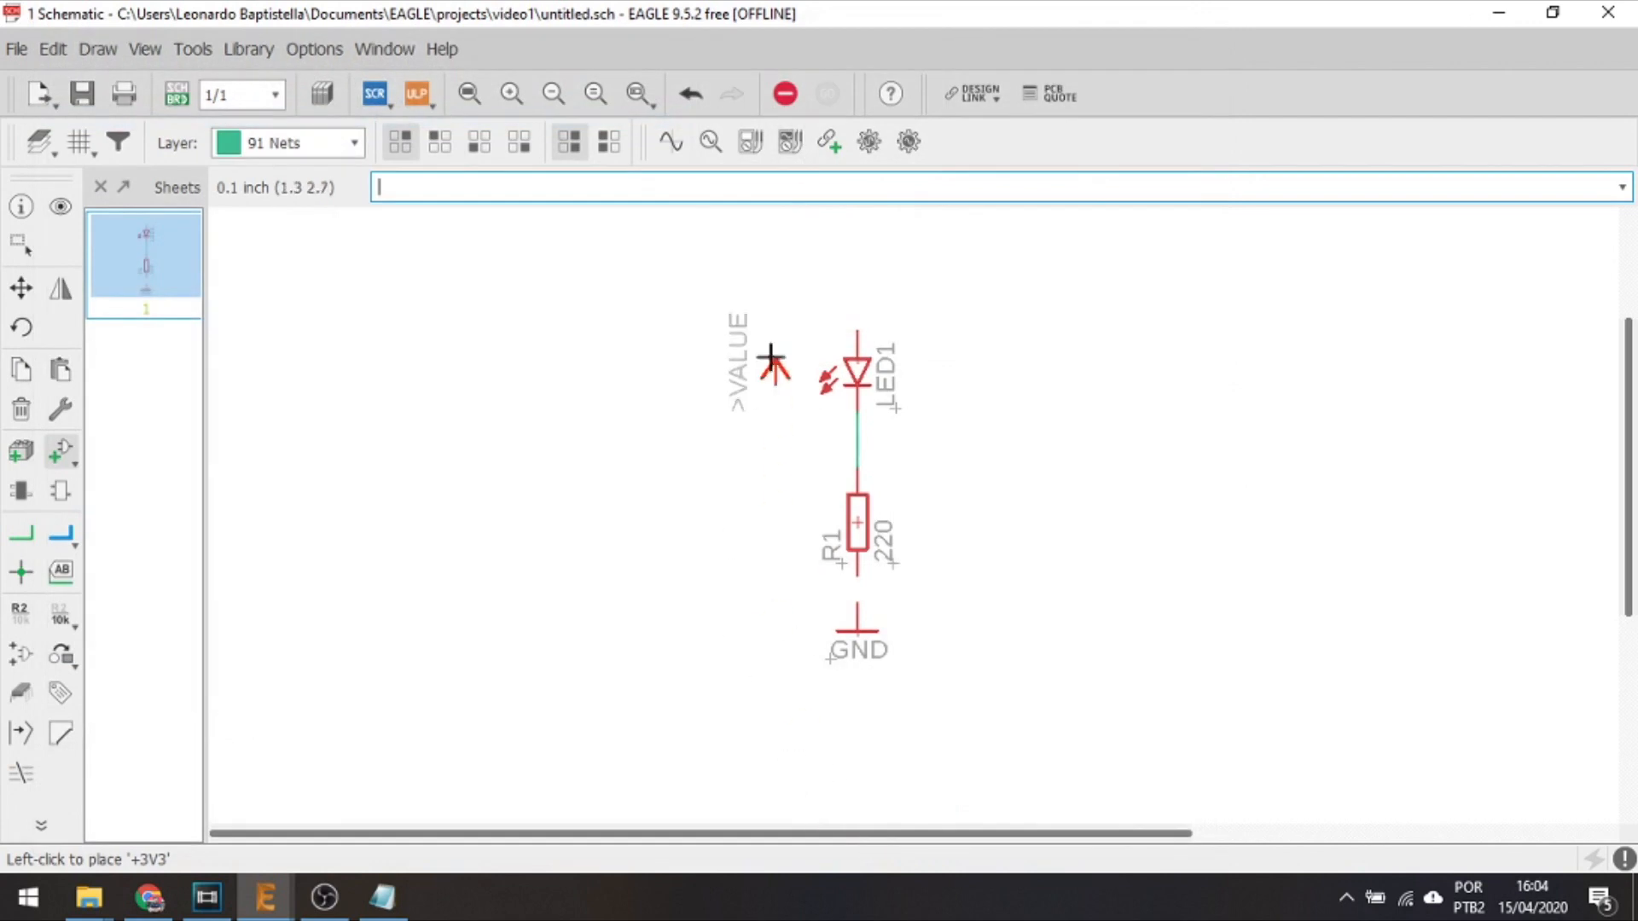
click(856, 260)
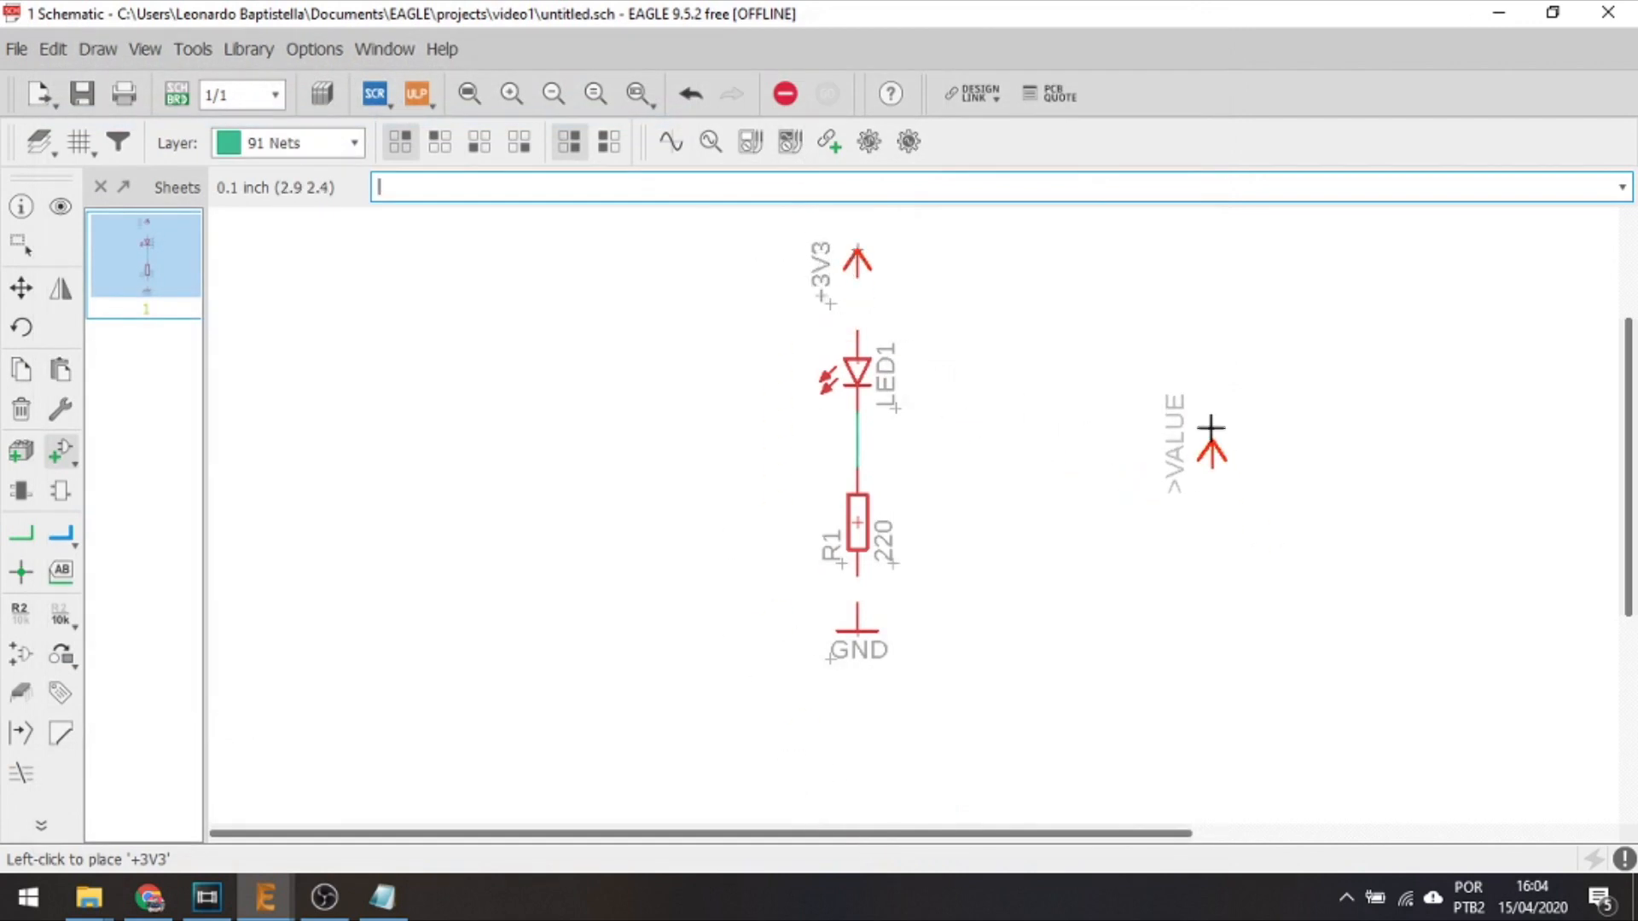
key(Escape)
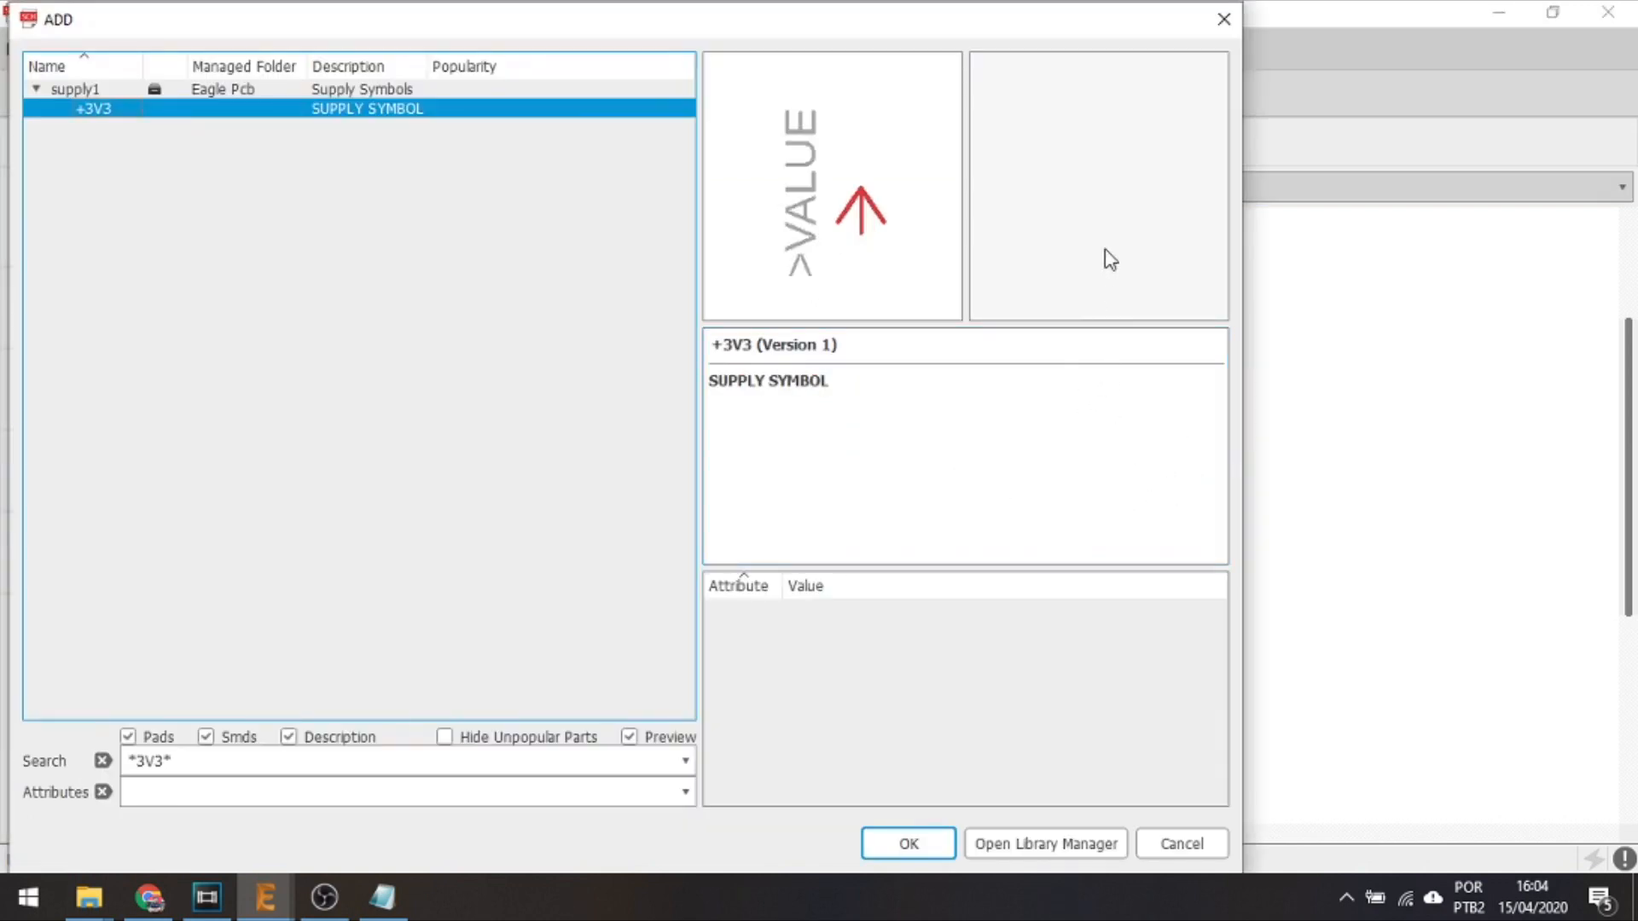
Draw net wires joining the resistor to the GND symbol and the +3V3 symbol to the LED
key(ctrl+g)
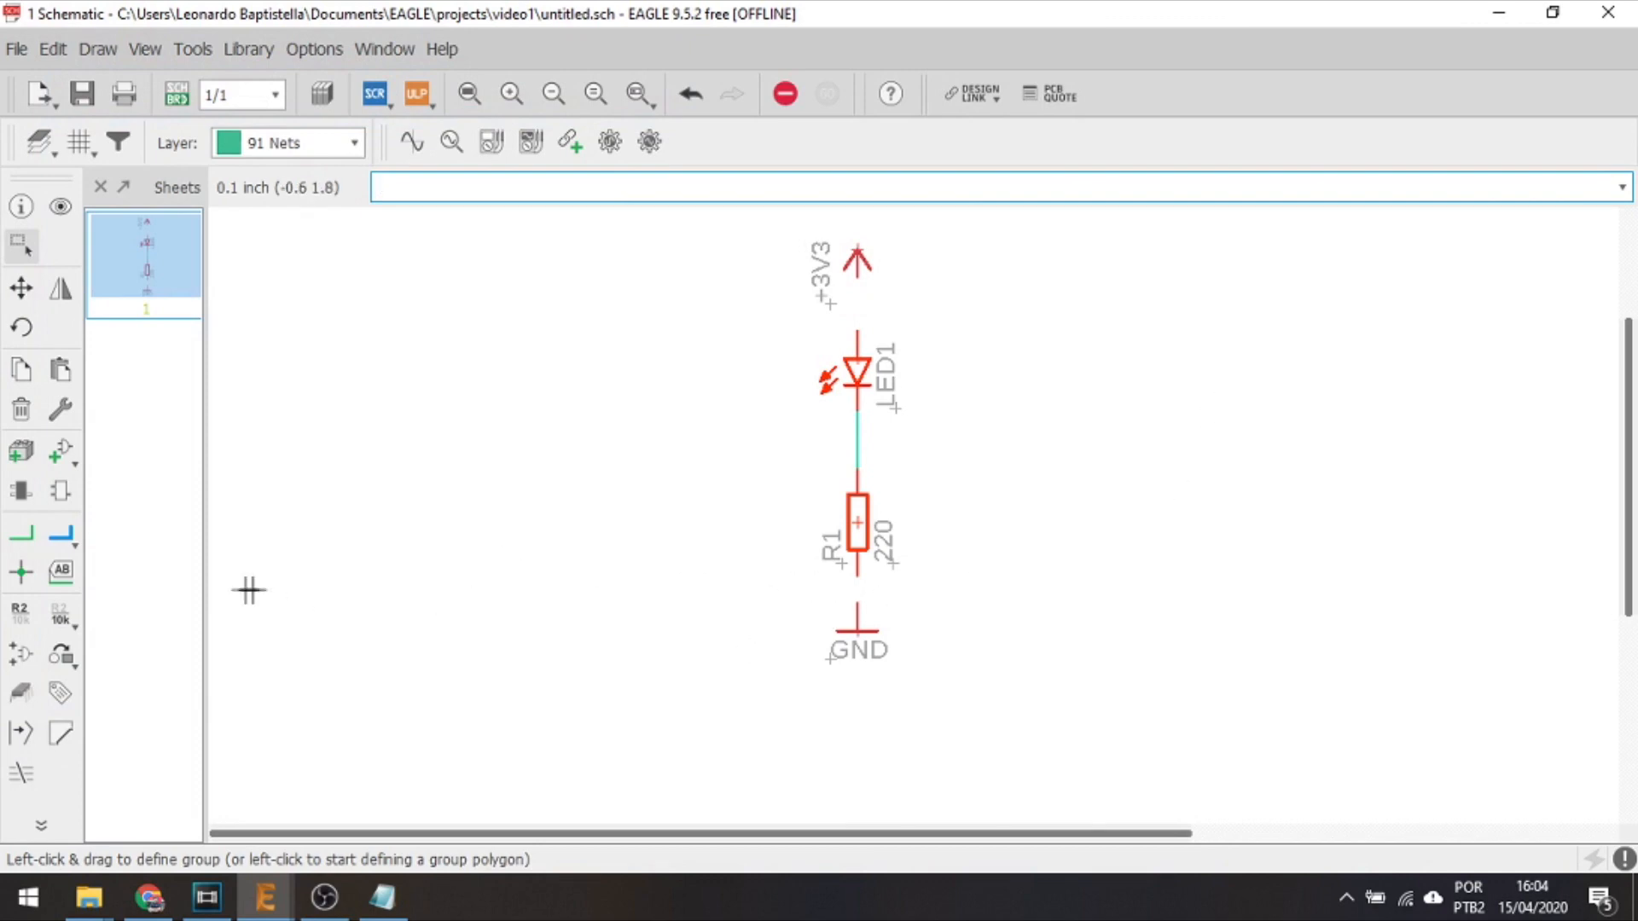
click(22, 536)
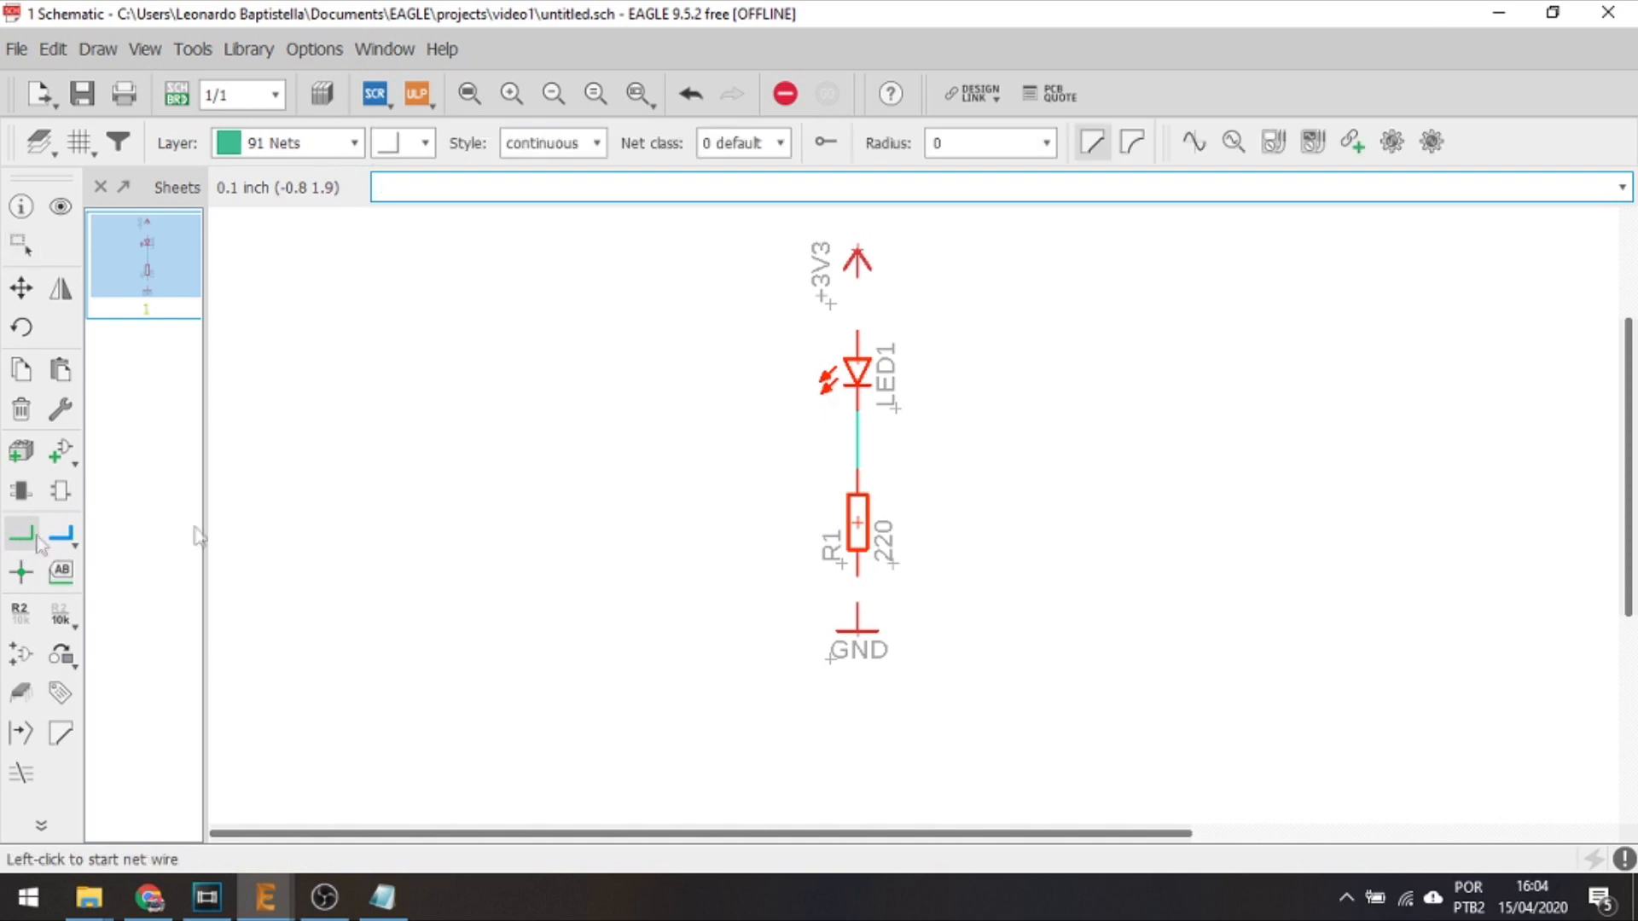
click(853, 580)
click(857, 603)
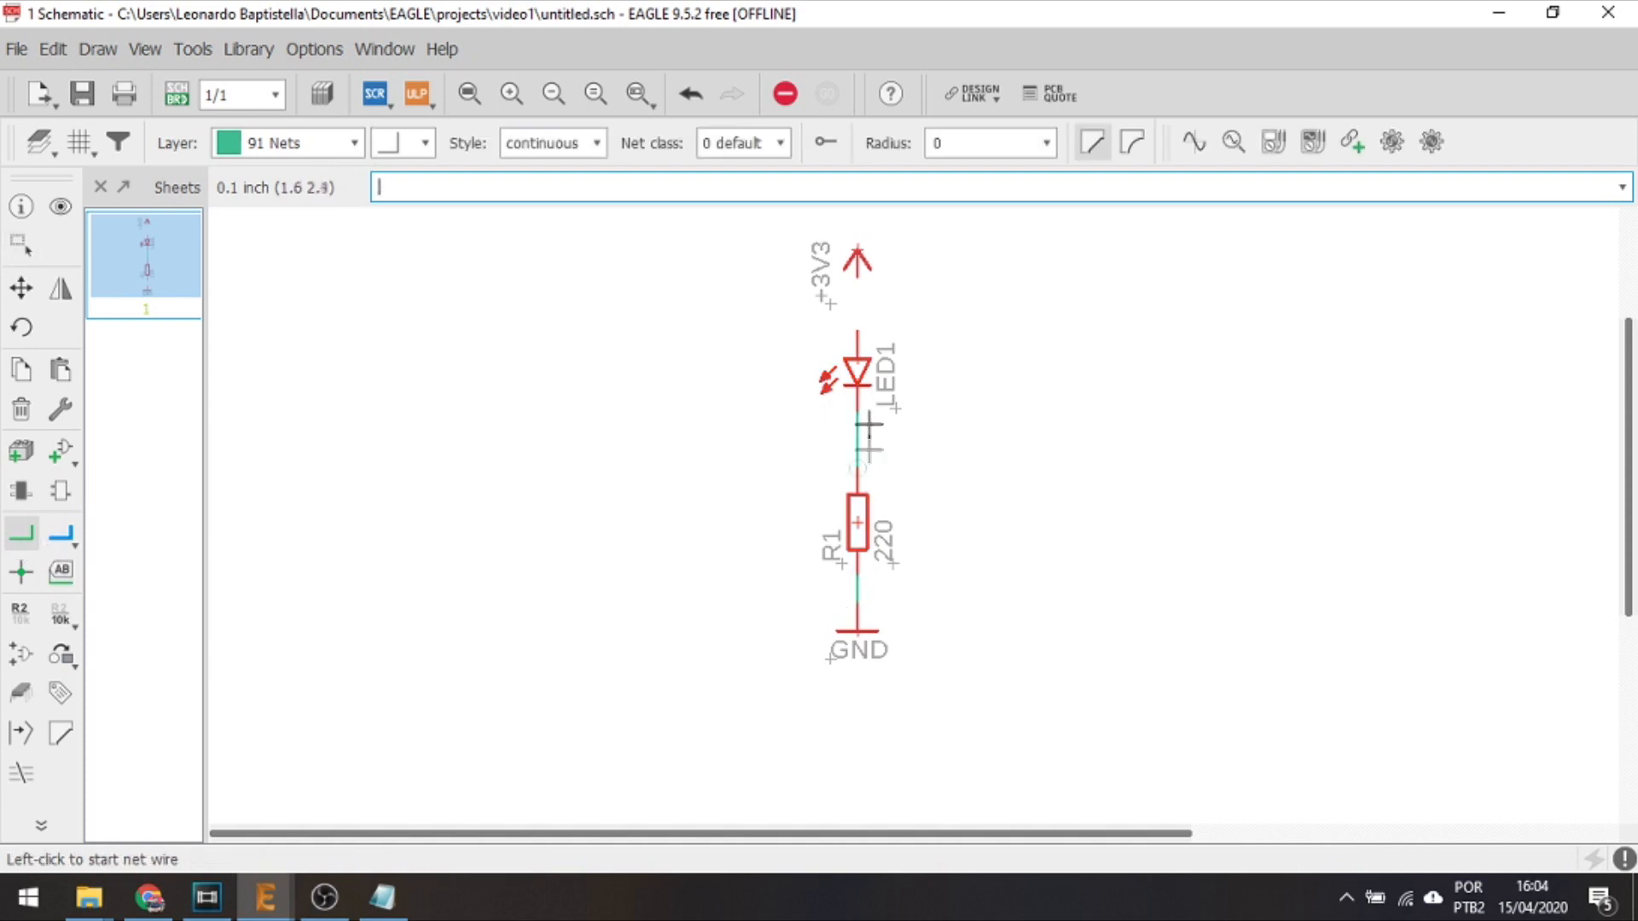
click(856, 271)
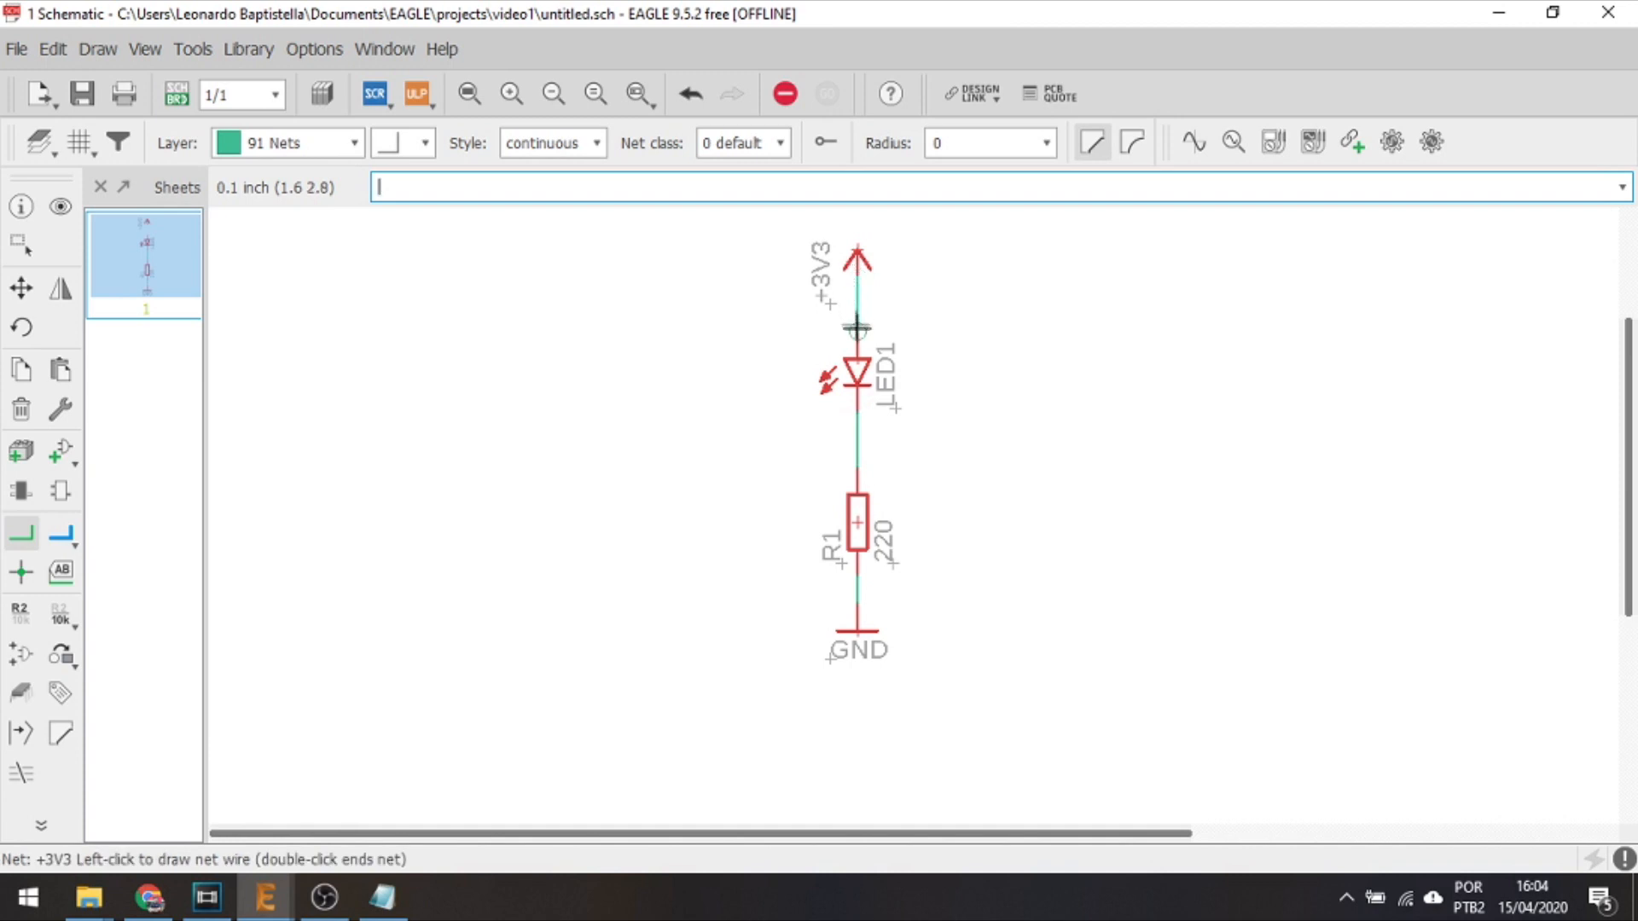
click(856, 330)
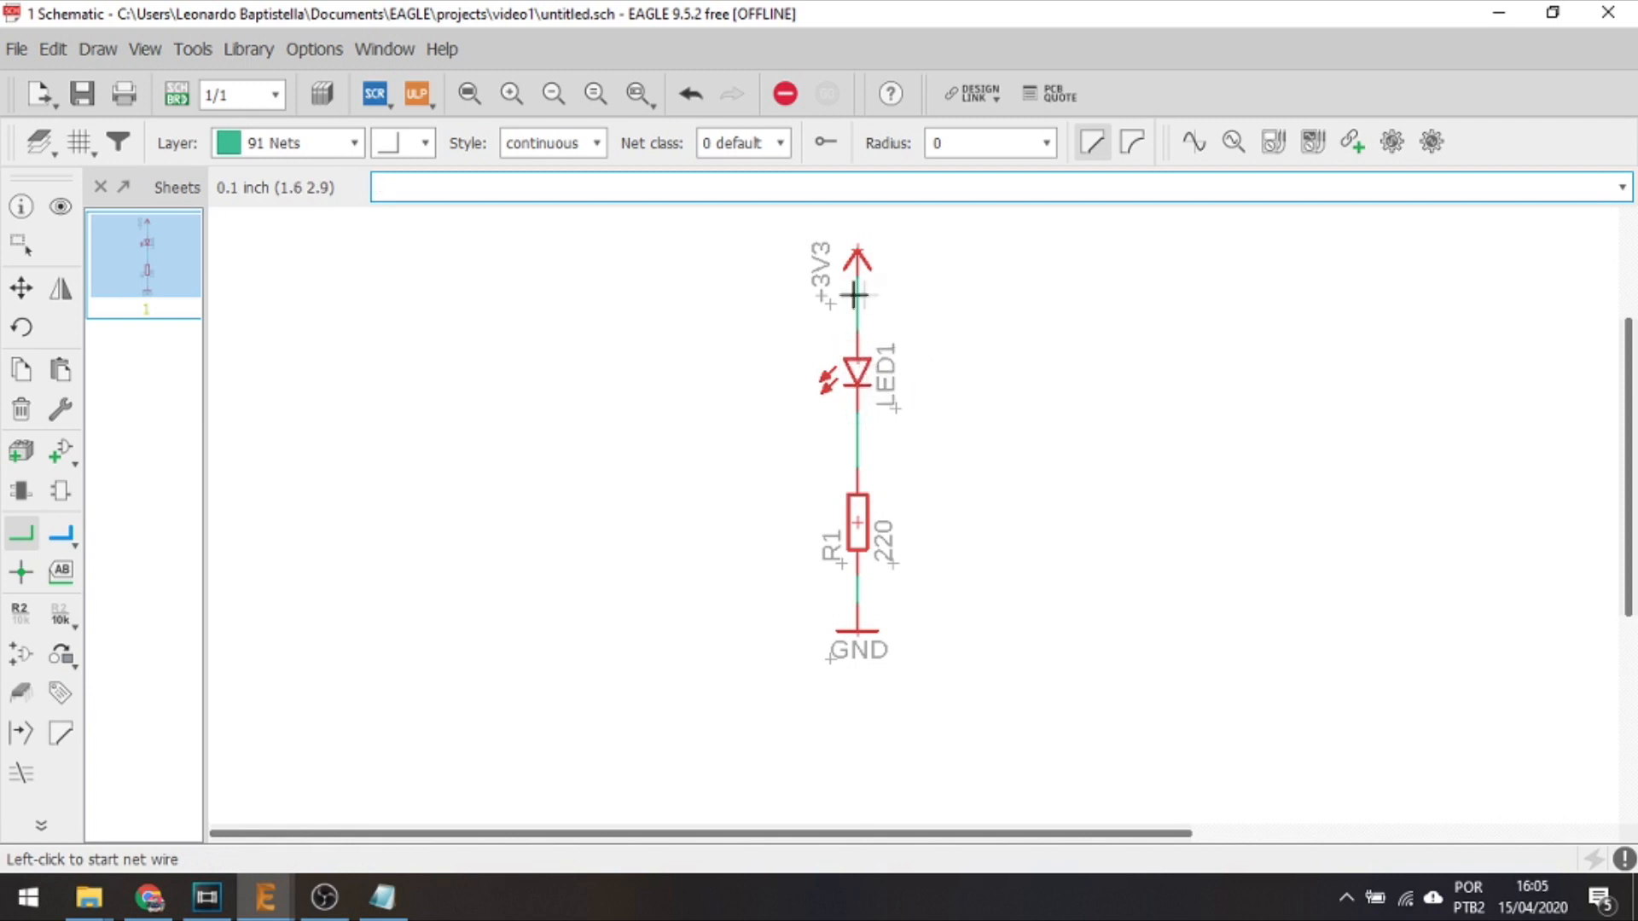
Move the LED and the 220 resistor up by about 0.1 inch each, keeping them in line
click(21, 288)
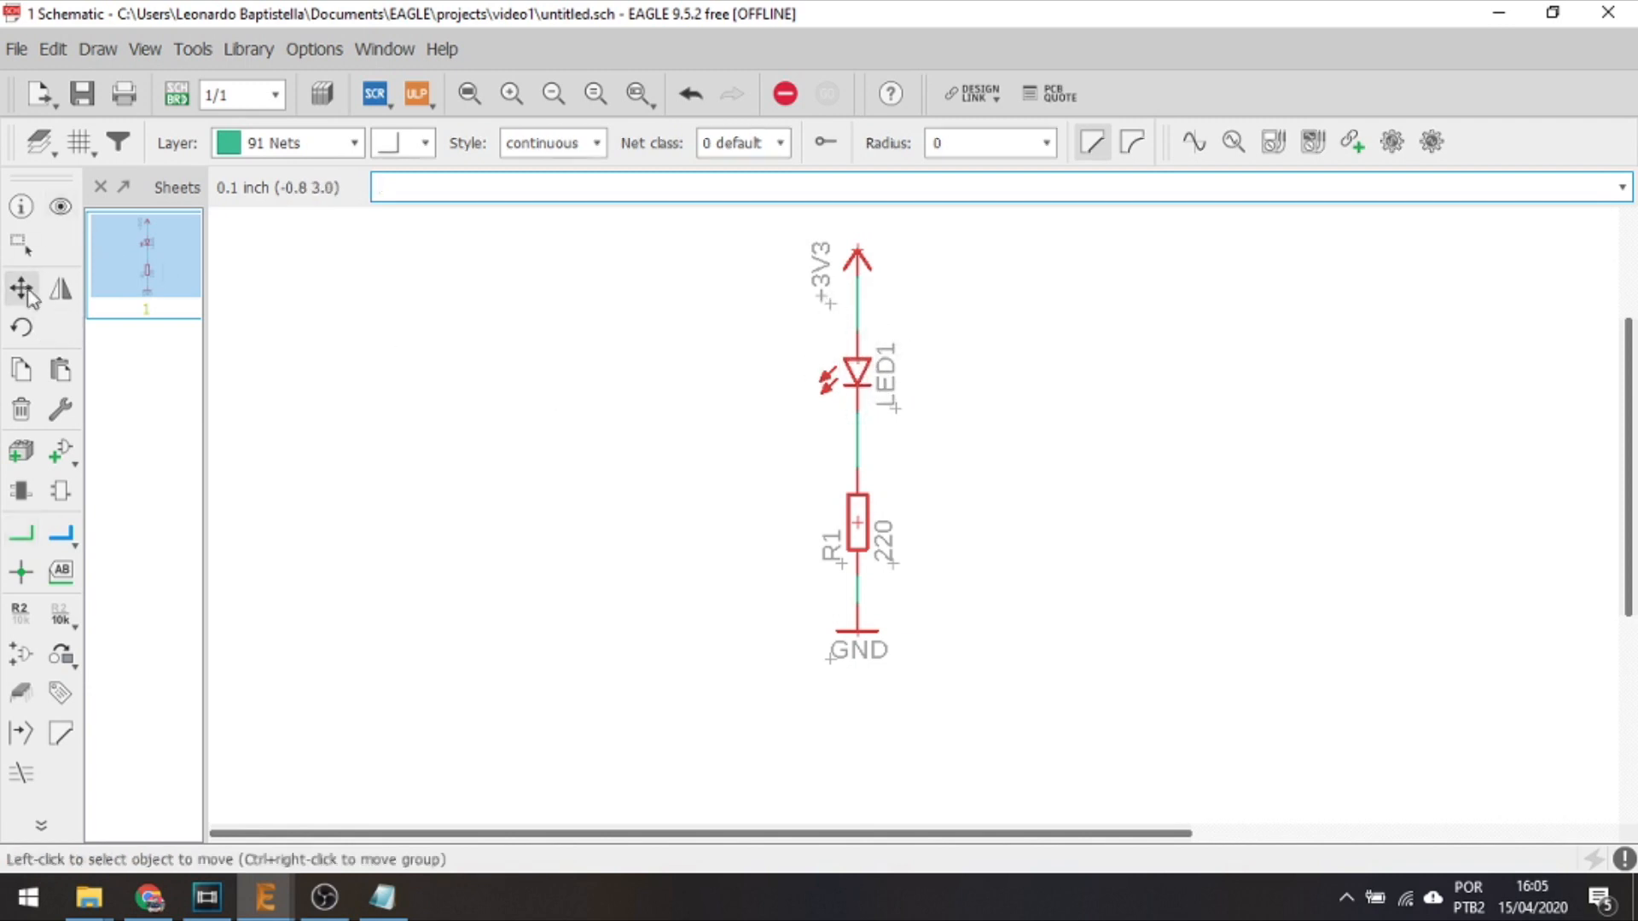
click(866, 348)
click(892, 317)
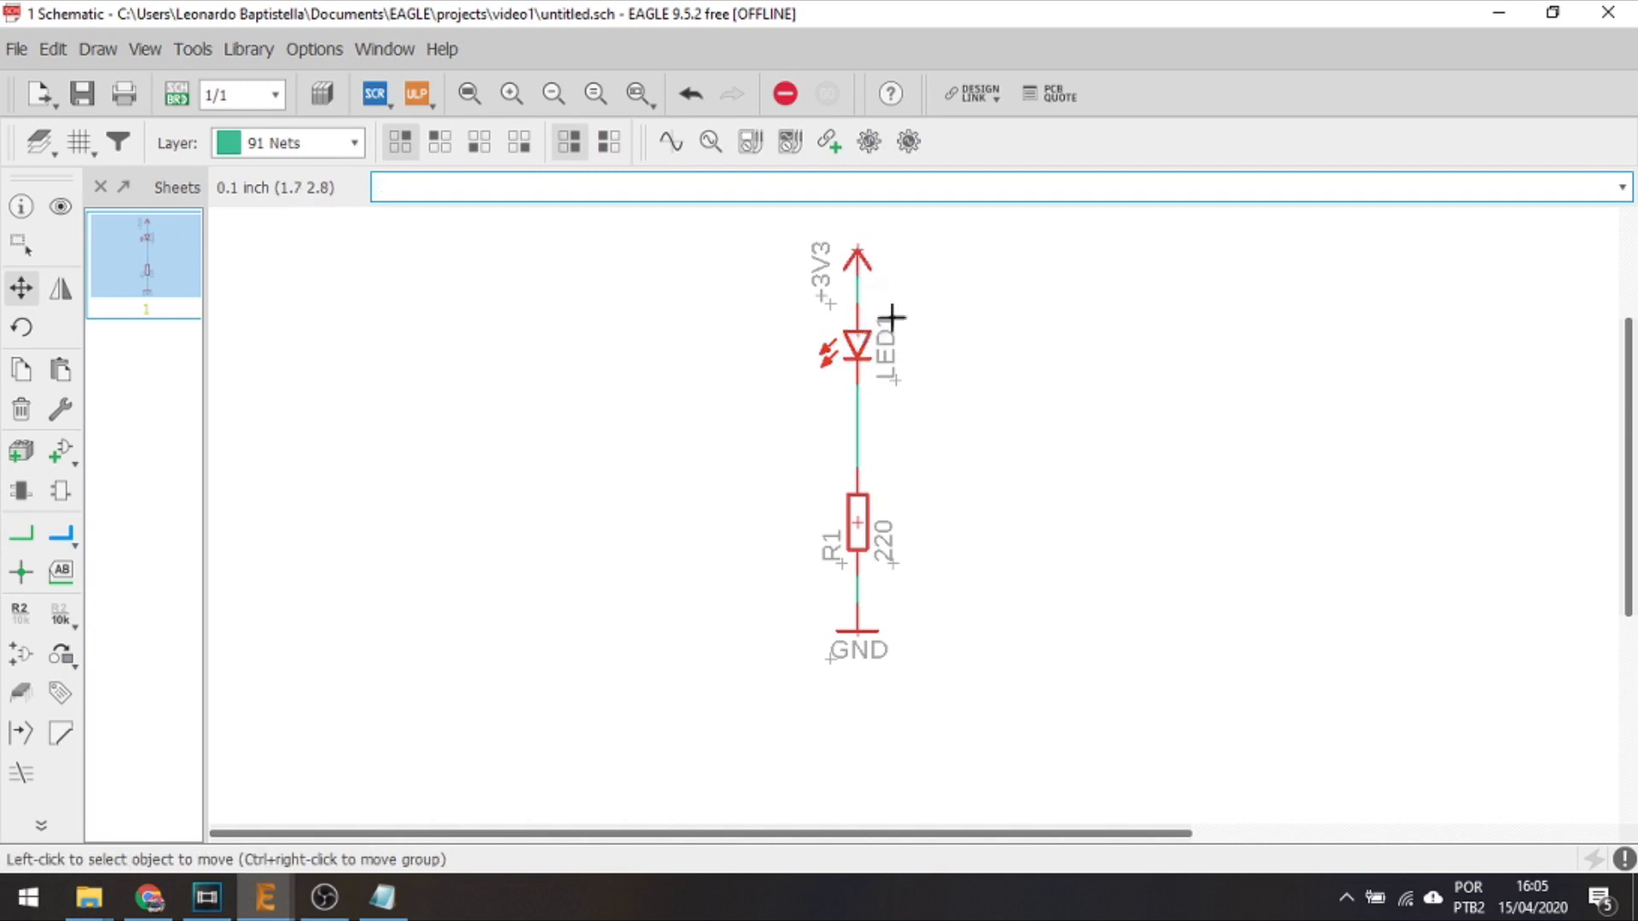
click(861, 522)
click(862, 493)
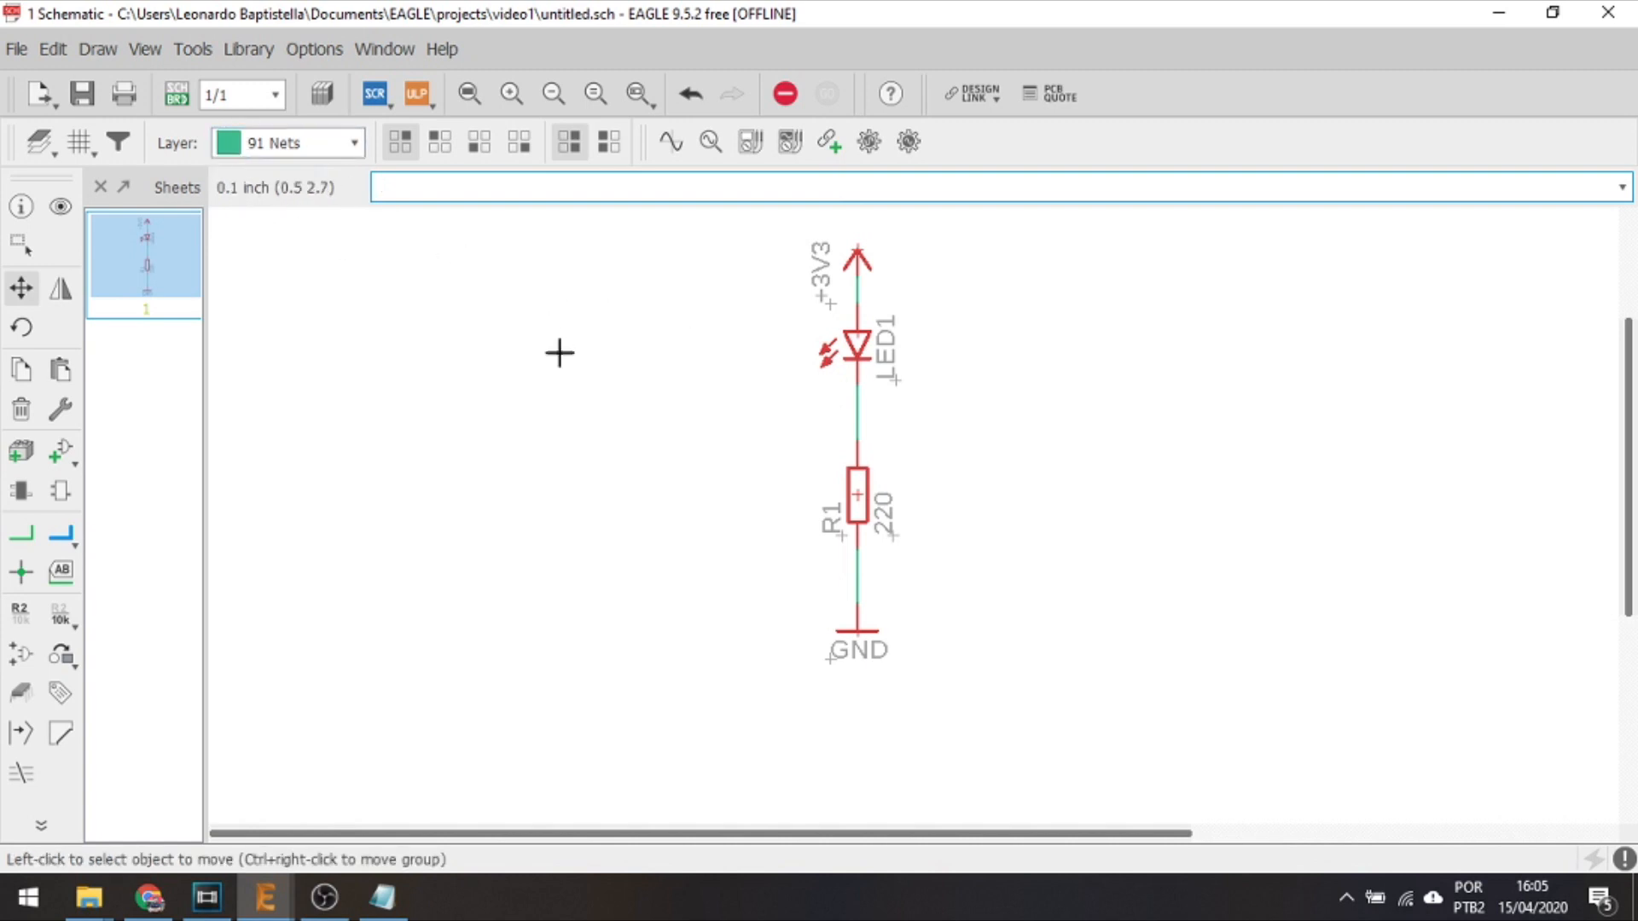
Generate the board layout from the schematic, agreeing to create the missing board file
click(174, 96)
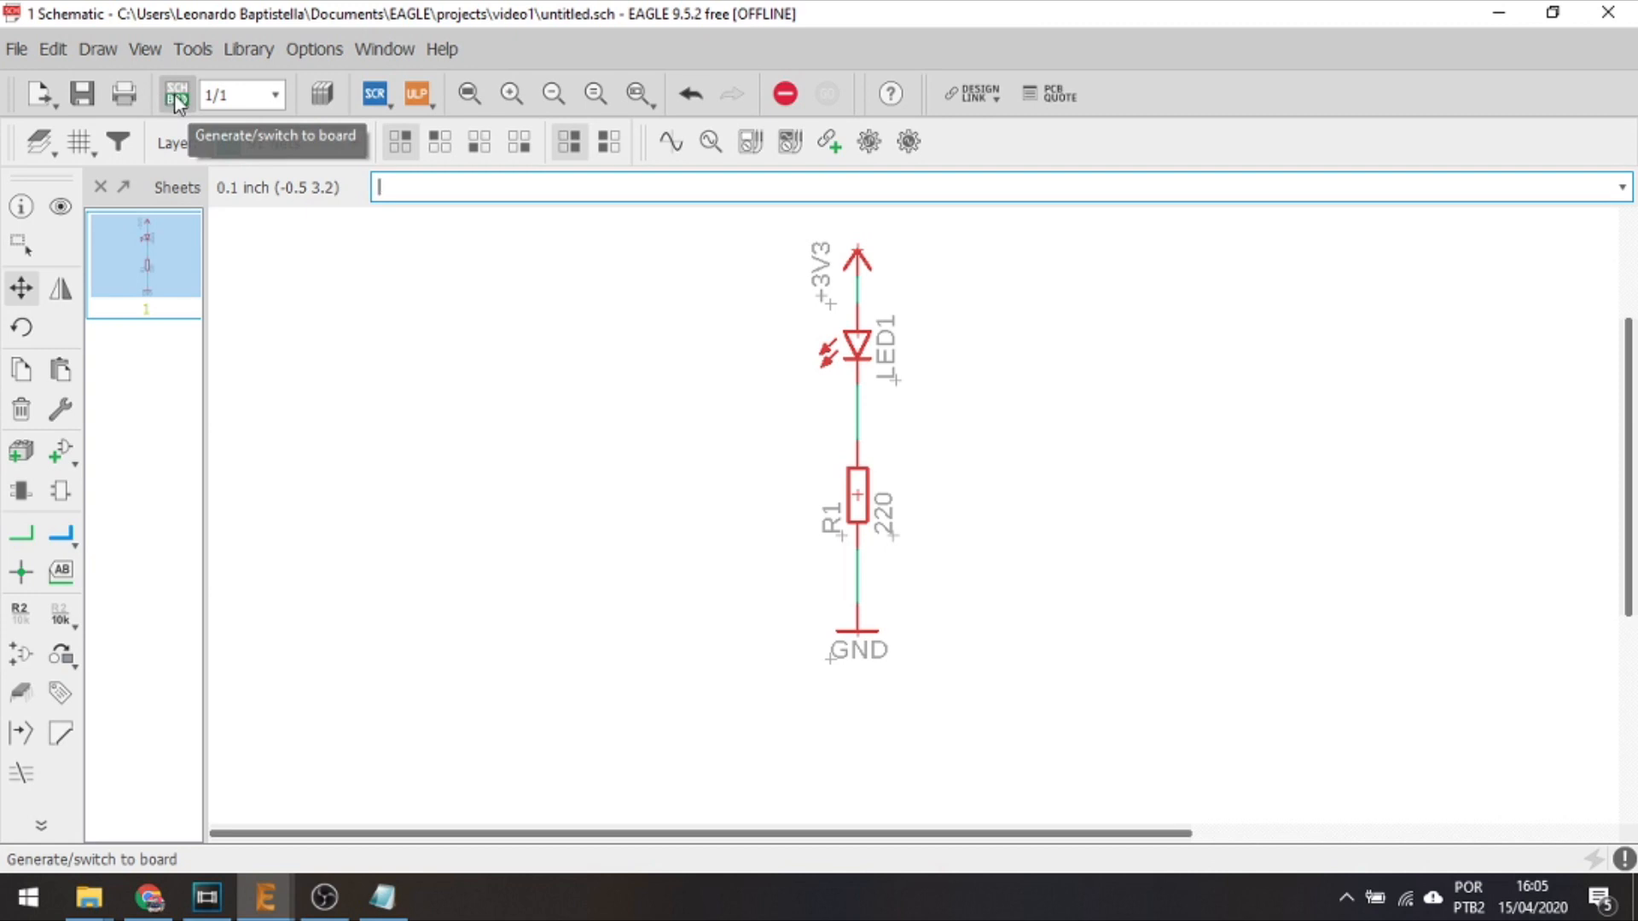
click(175, 99)
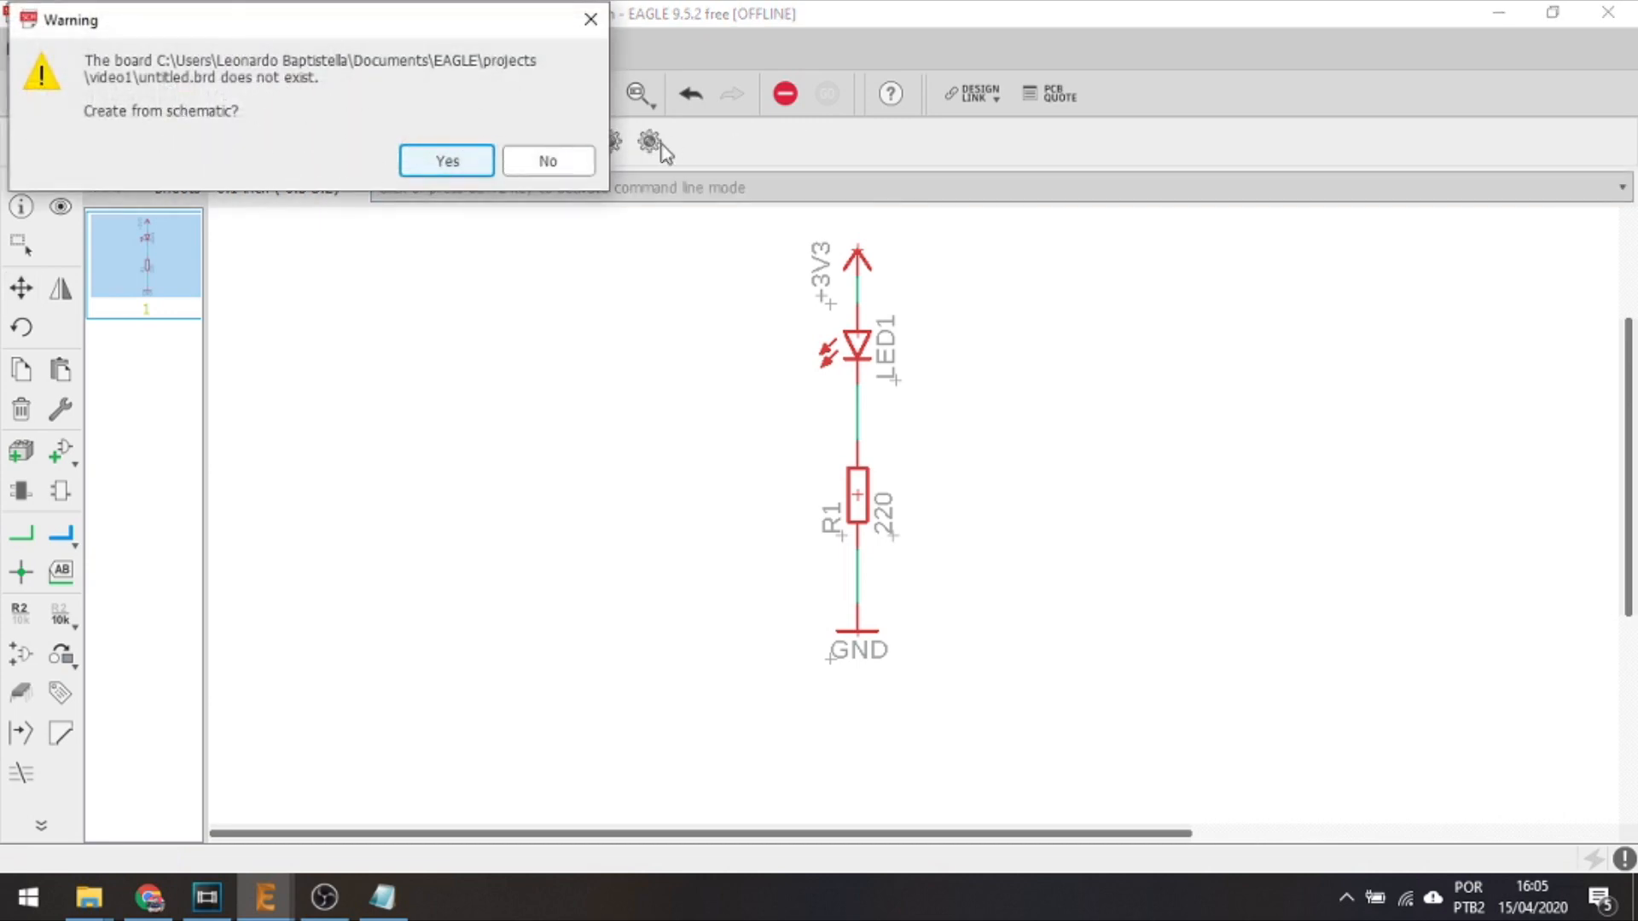
click(457, 164)
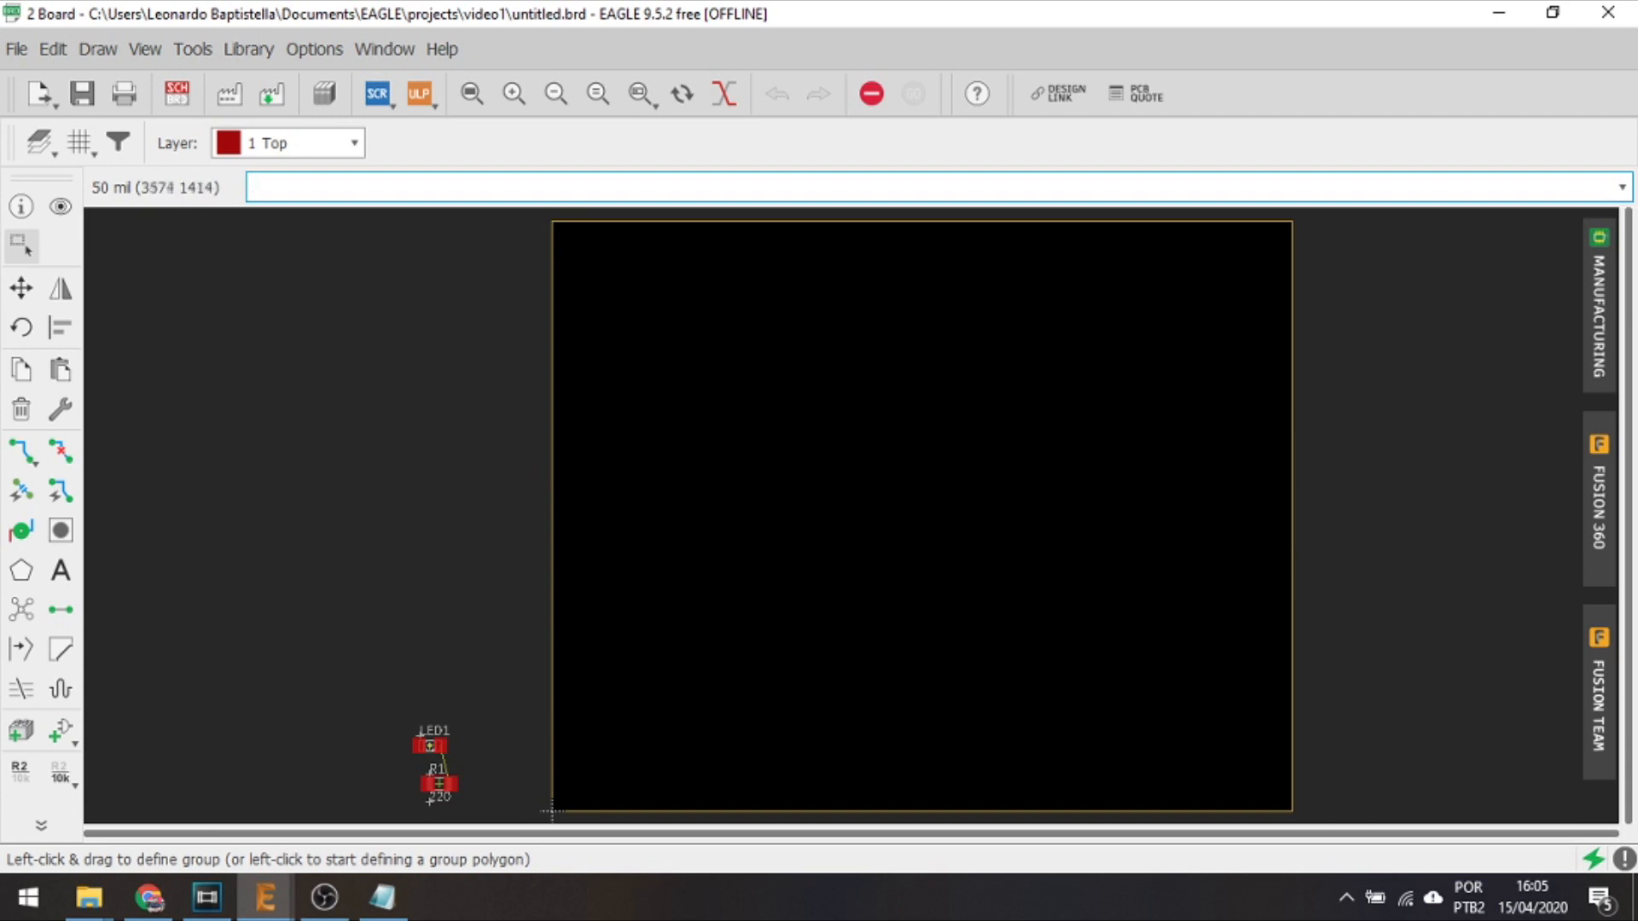
Move LED1 and R1 inside the board outline near its lower-left corner, with R1 directly below LED1
click(23, 289)
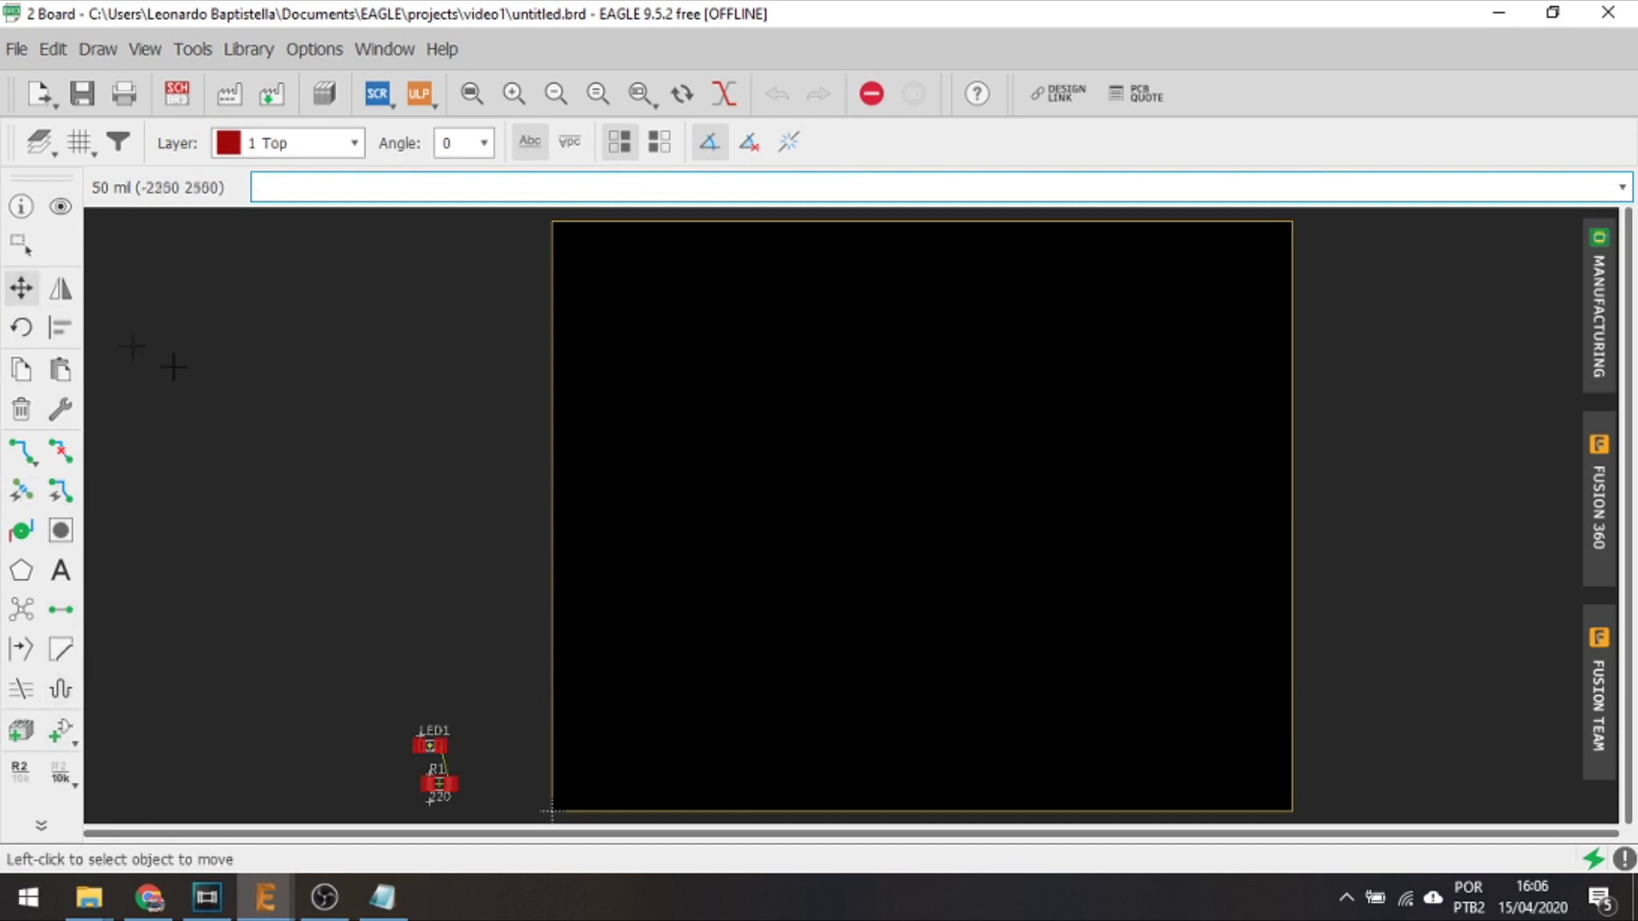
click(444, 742)
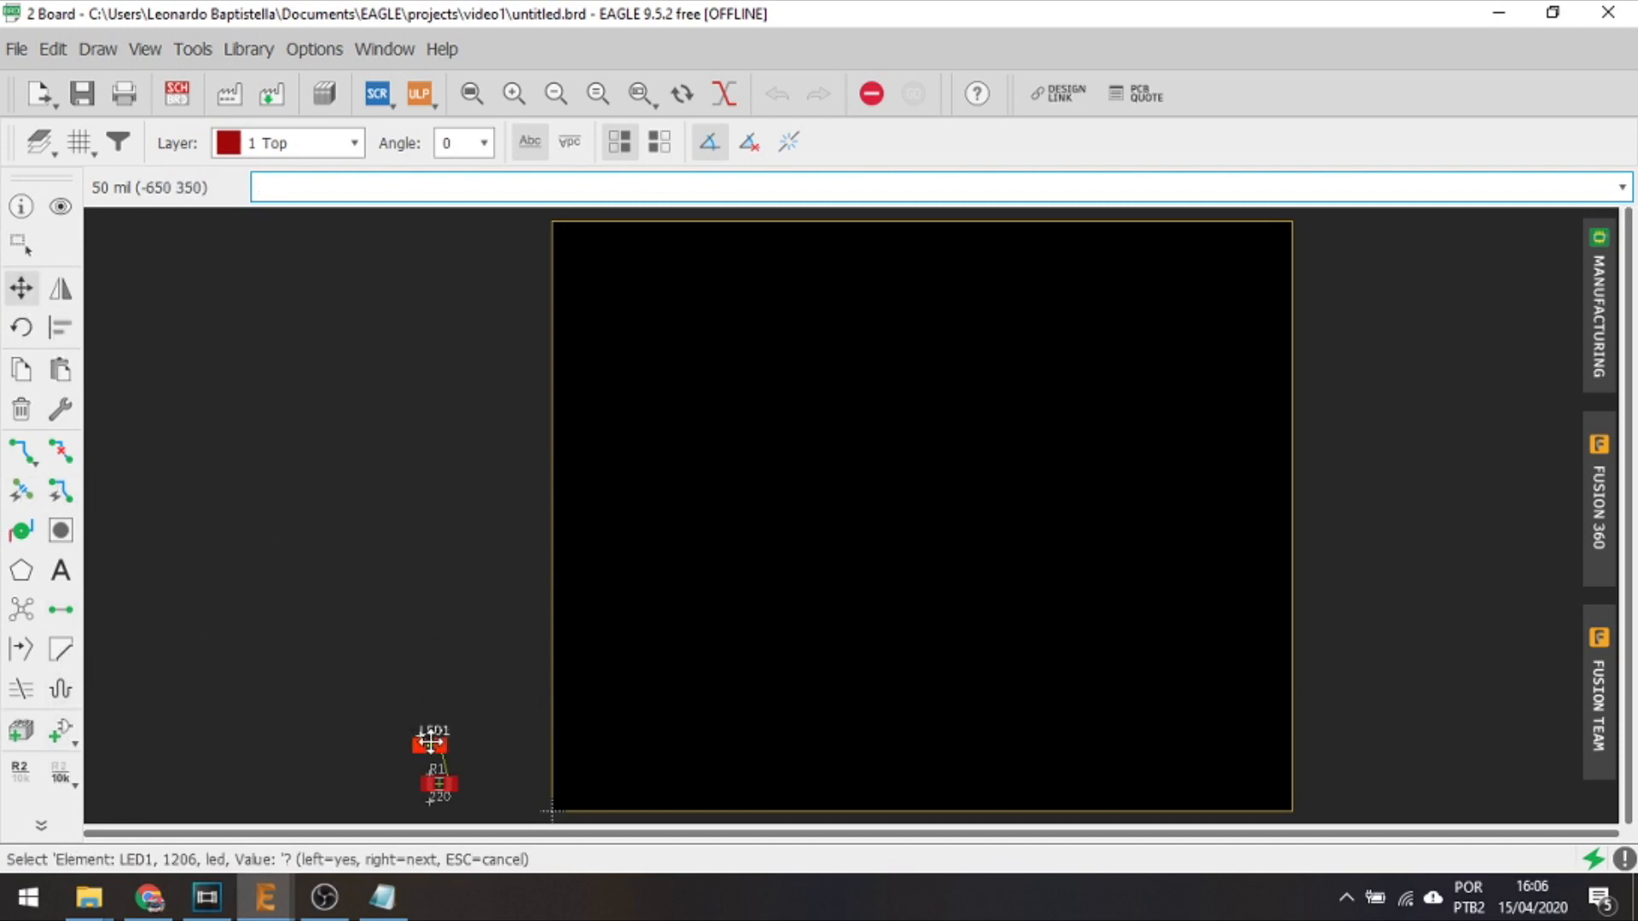
click(431, 743)
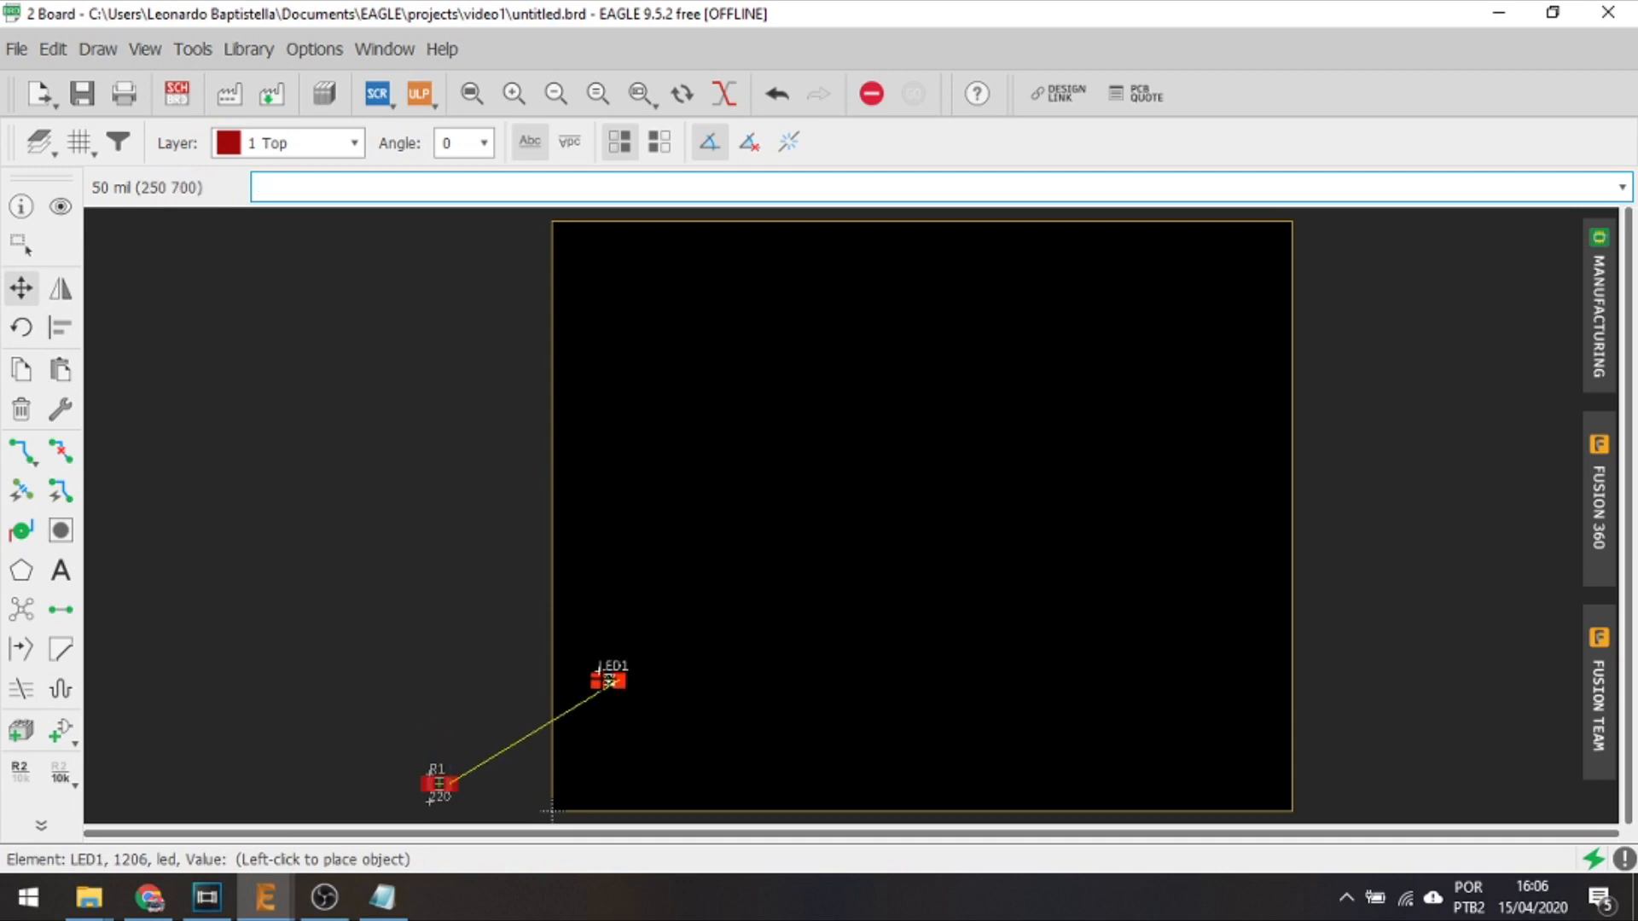
click(609, 680)
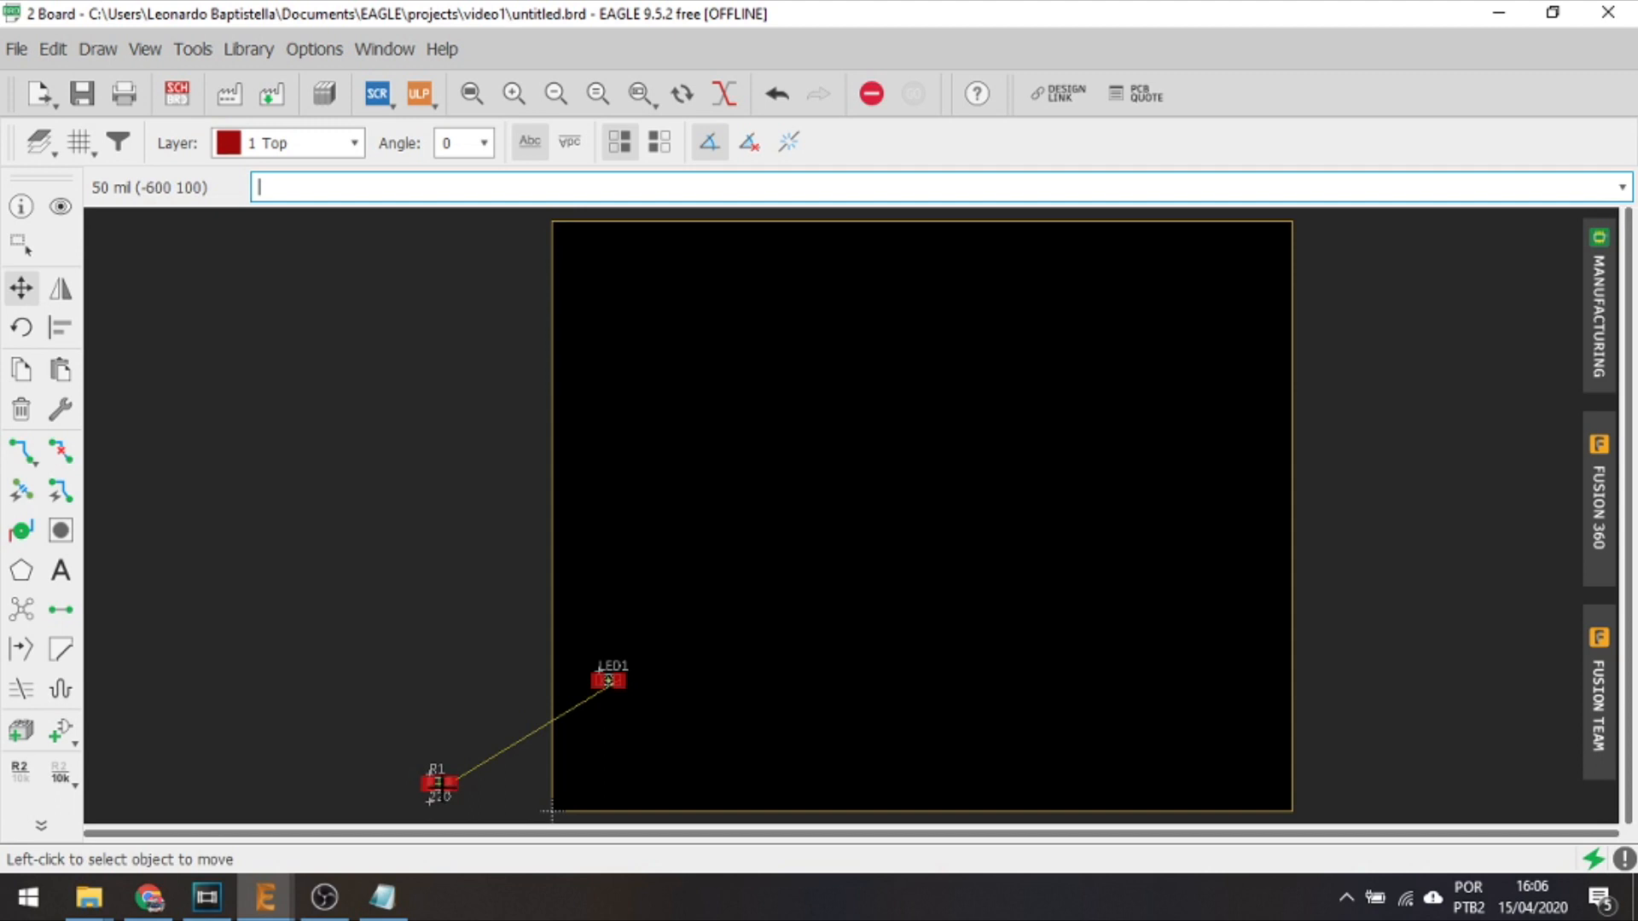
click(439, 787)
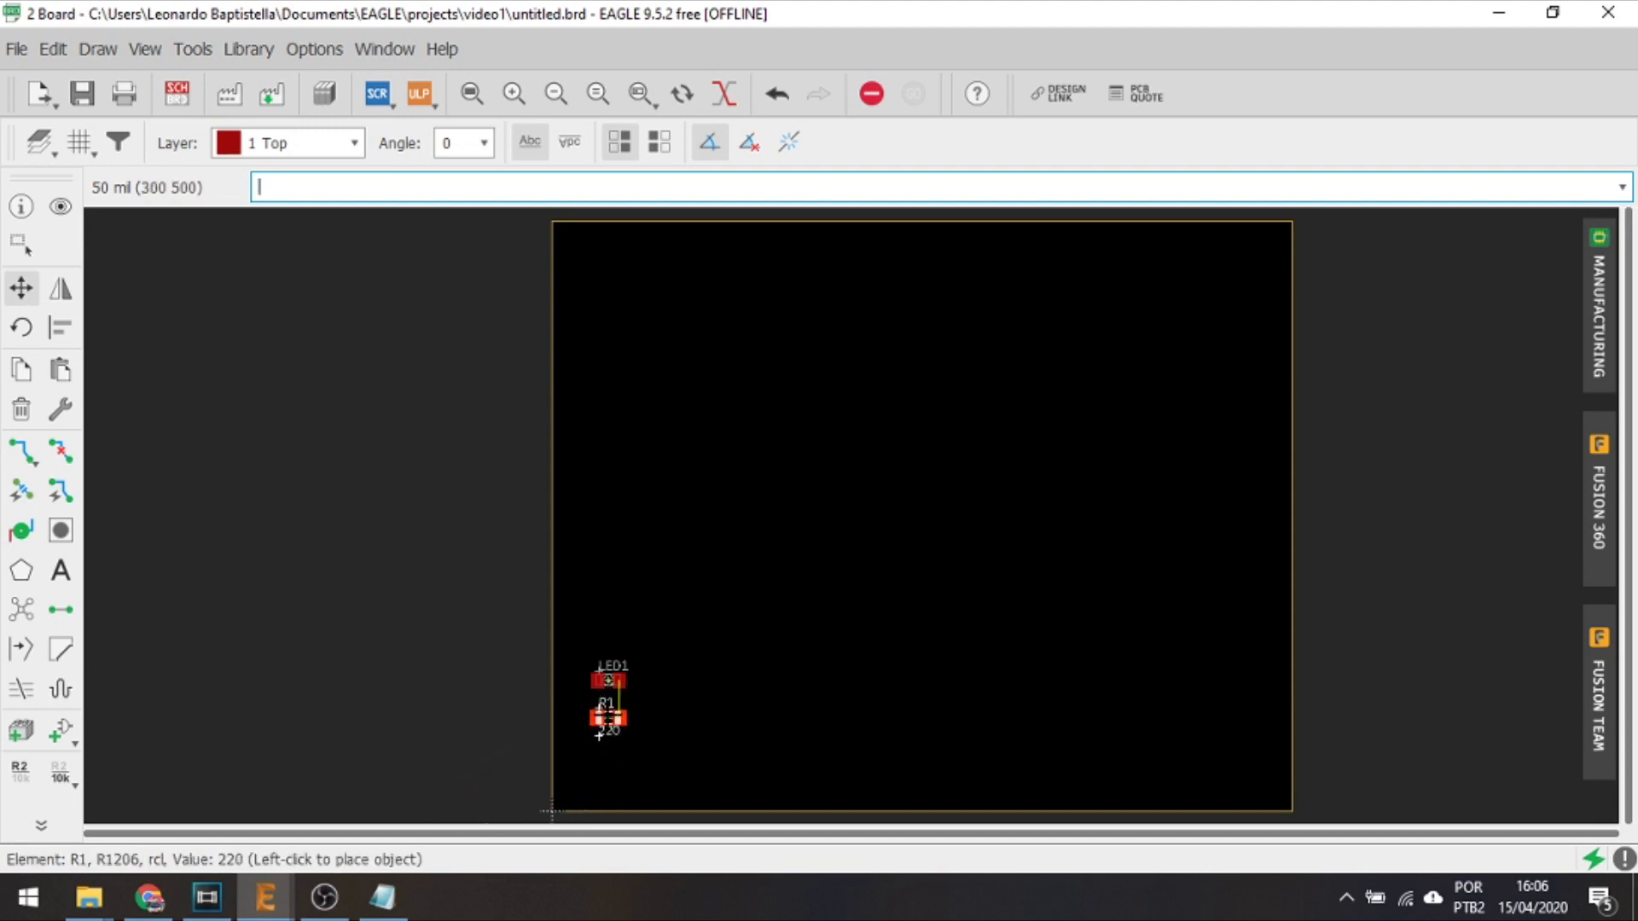
click(607, 716)
scroll(610, 717, up, 5)
middle_drag(758, 367, 763, 471)
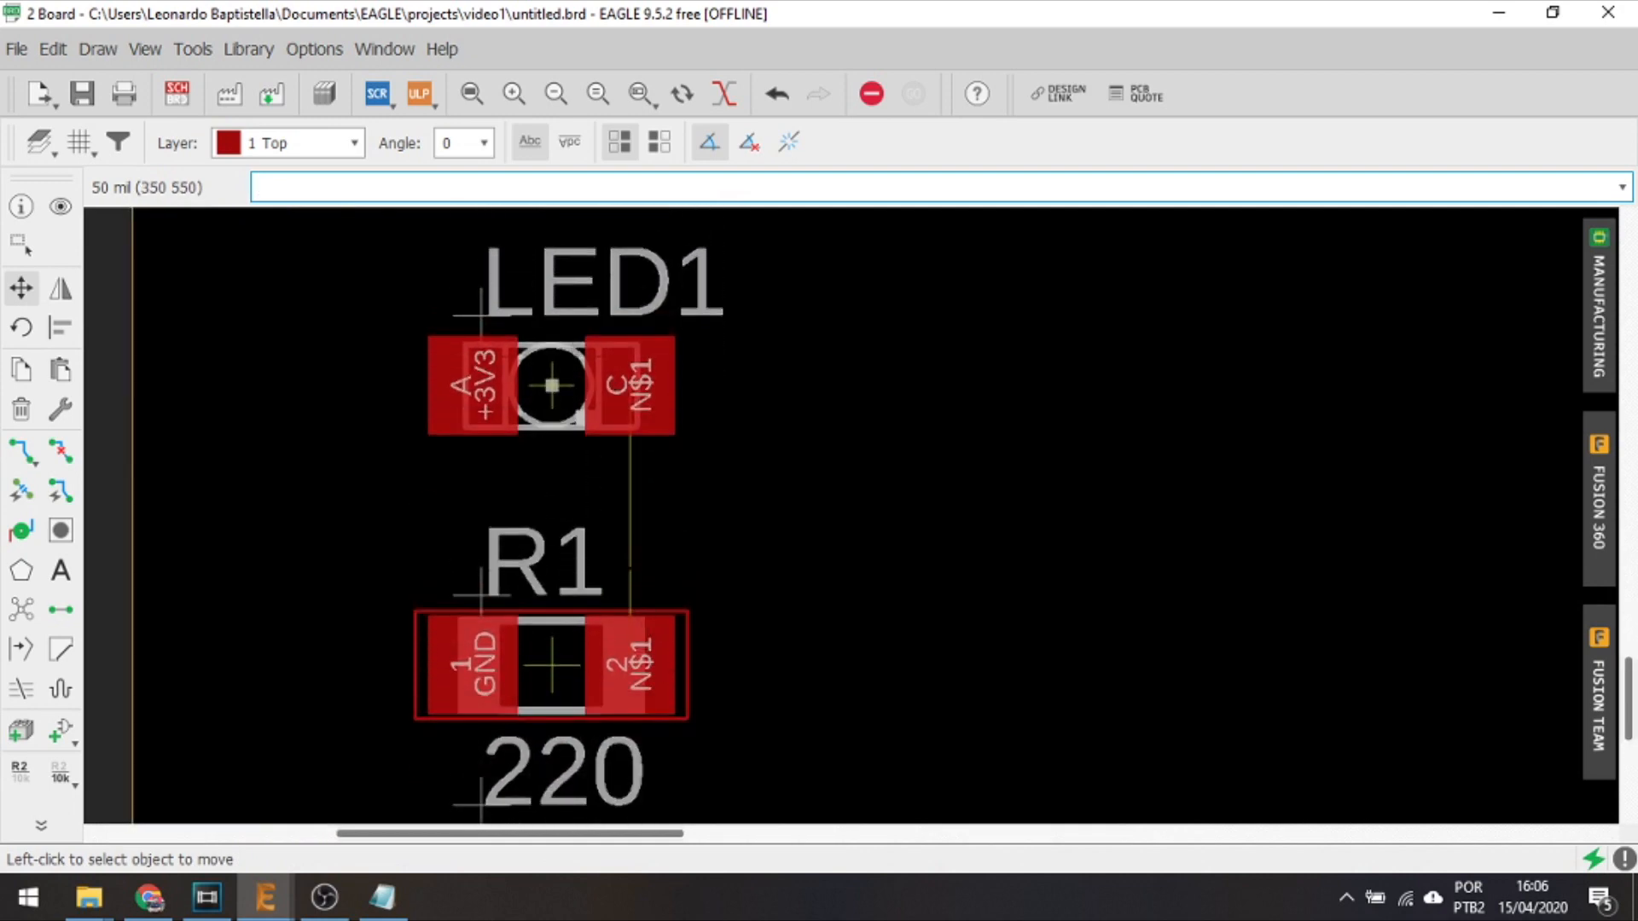
scroll(626, 571, down, 3)
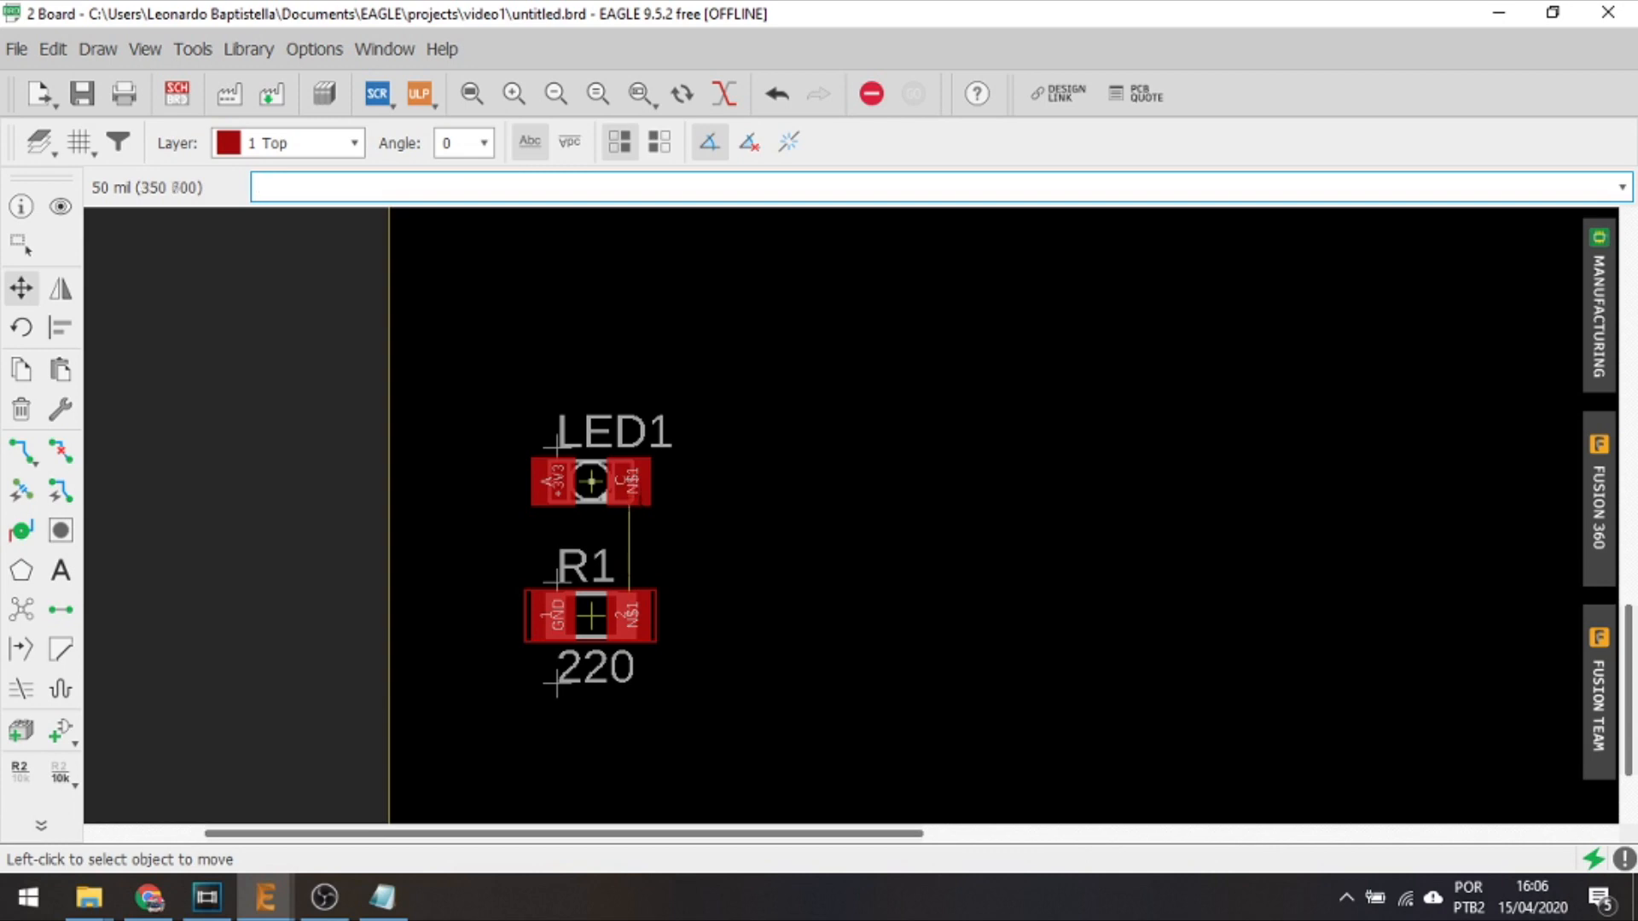
Switch to the schematic and inspect the properties of the net between the LED and the resistor
click(177, 93)
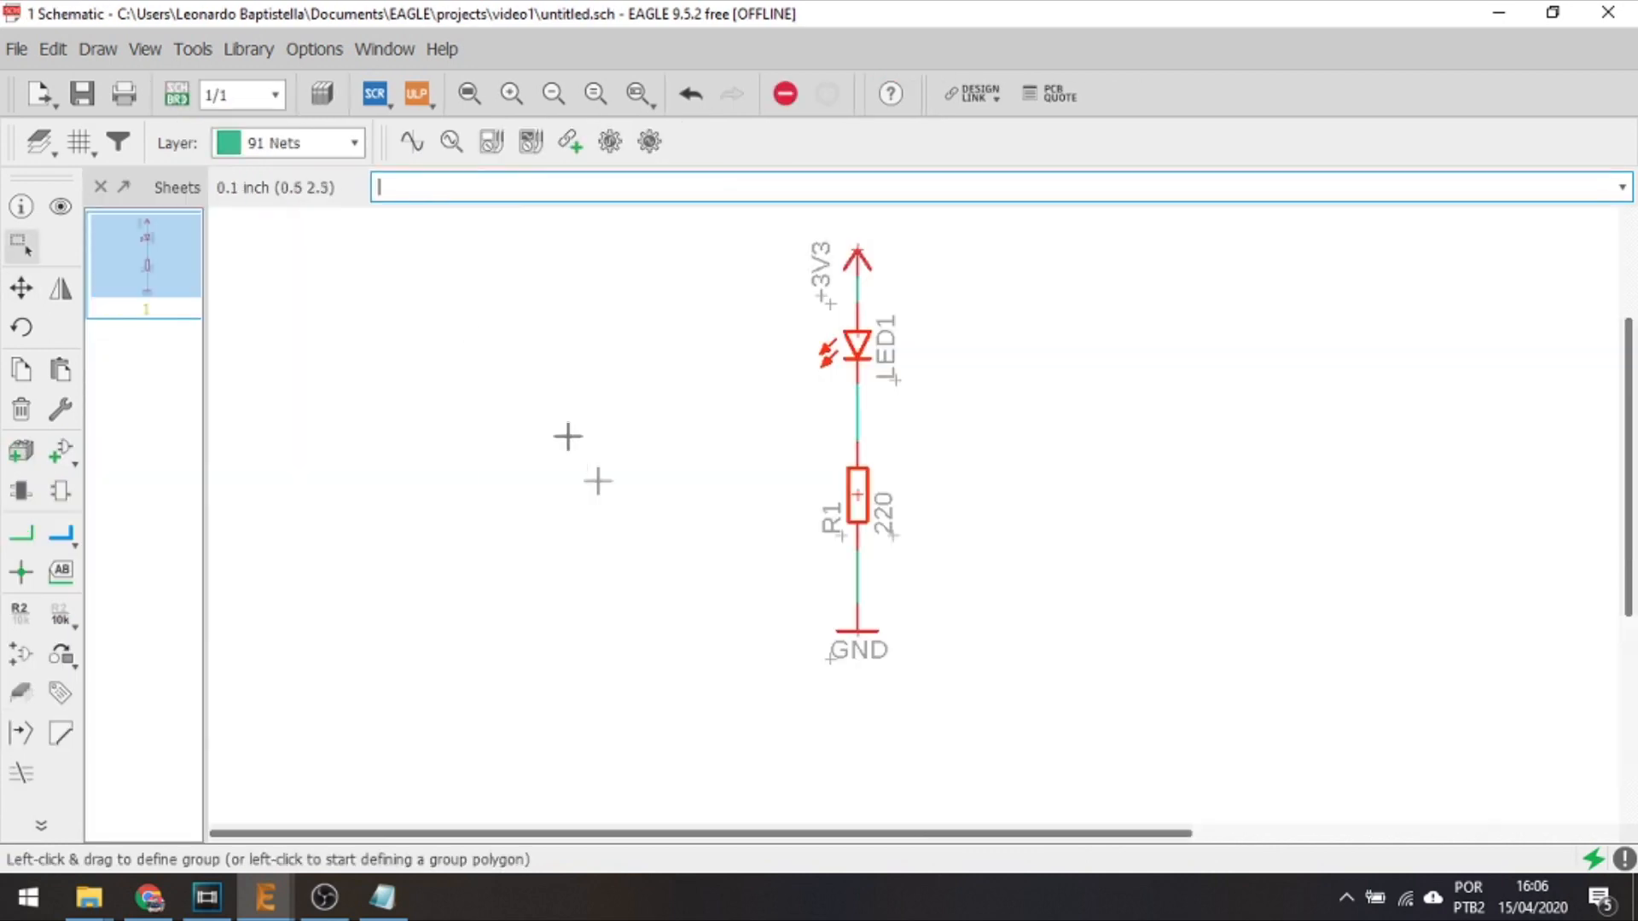
scroll(883, 434, up, 5)
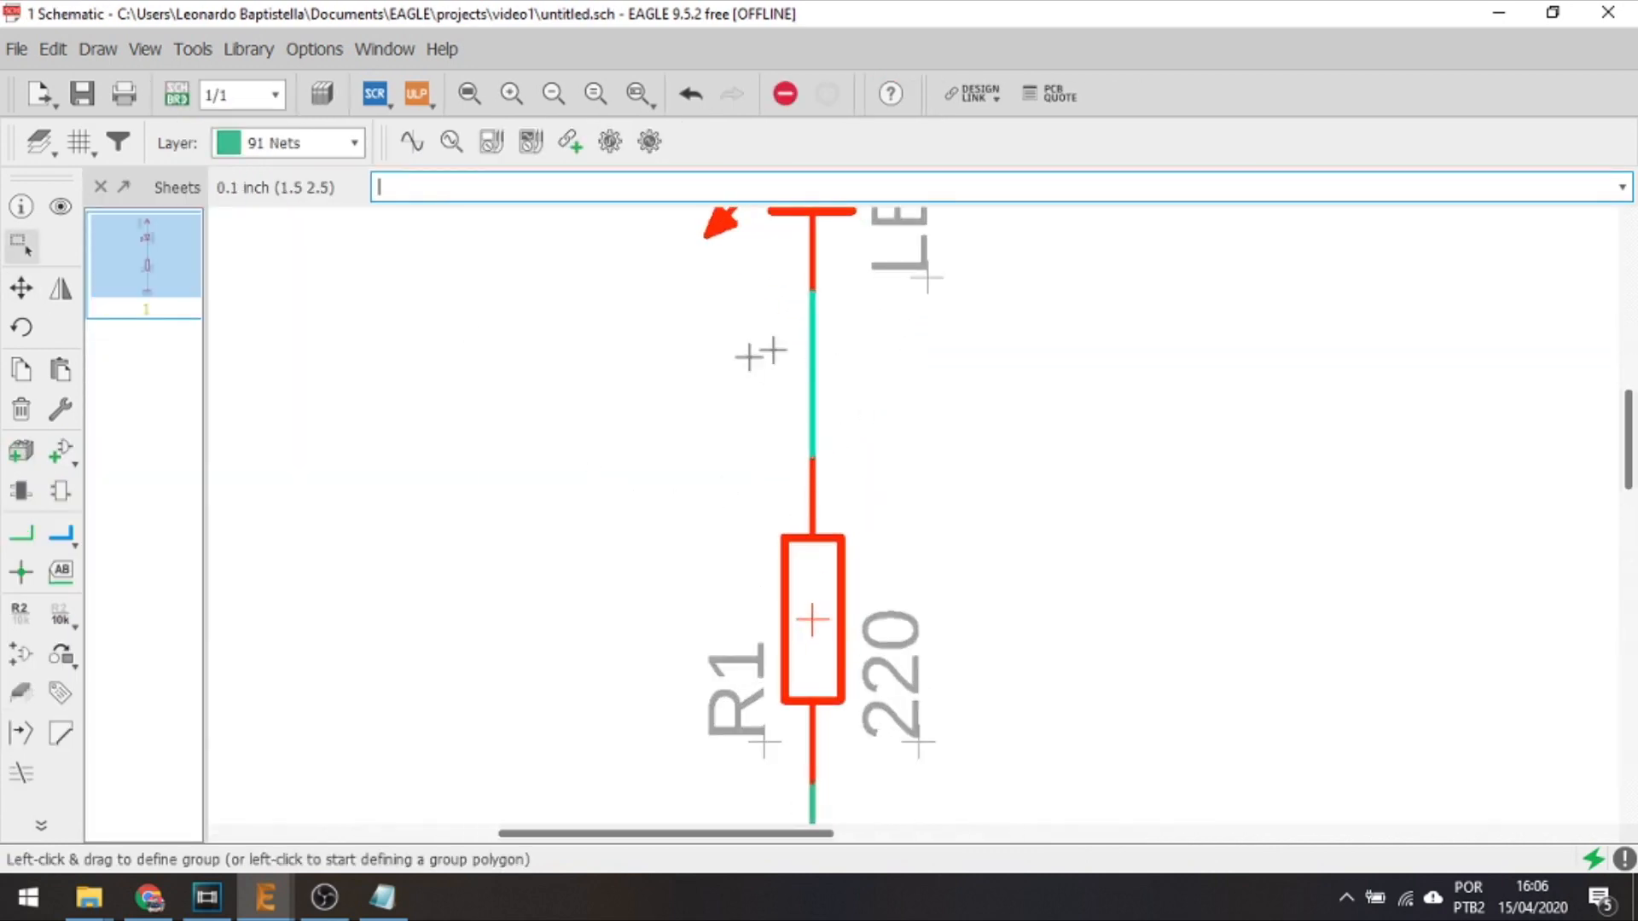
scroll(821, 353, down, 5)
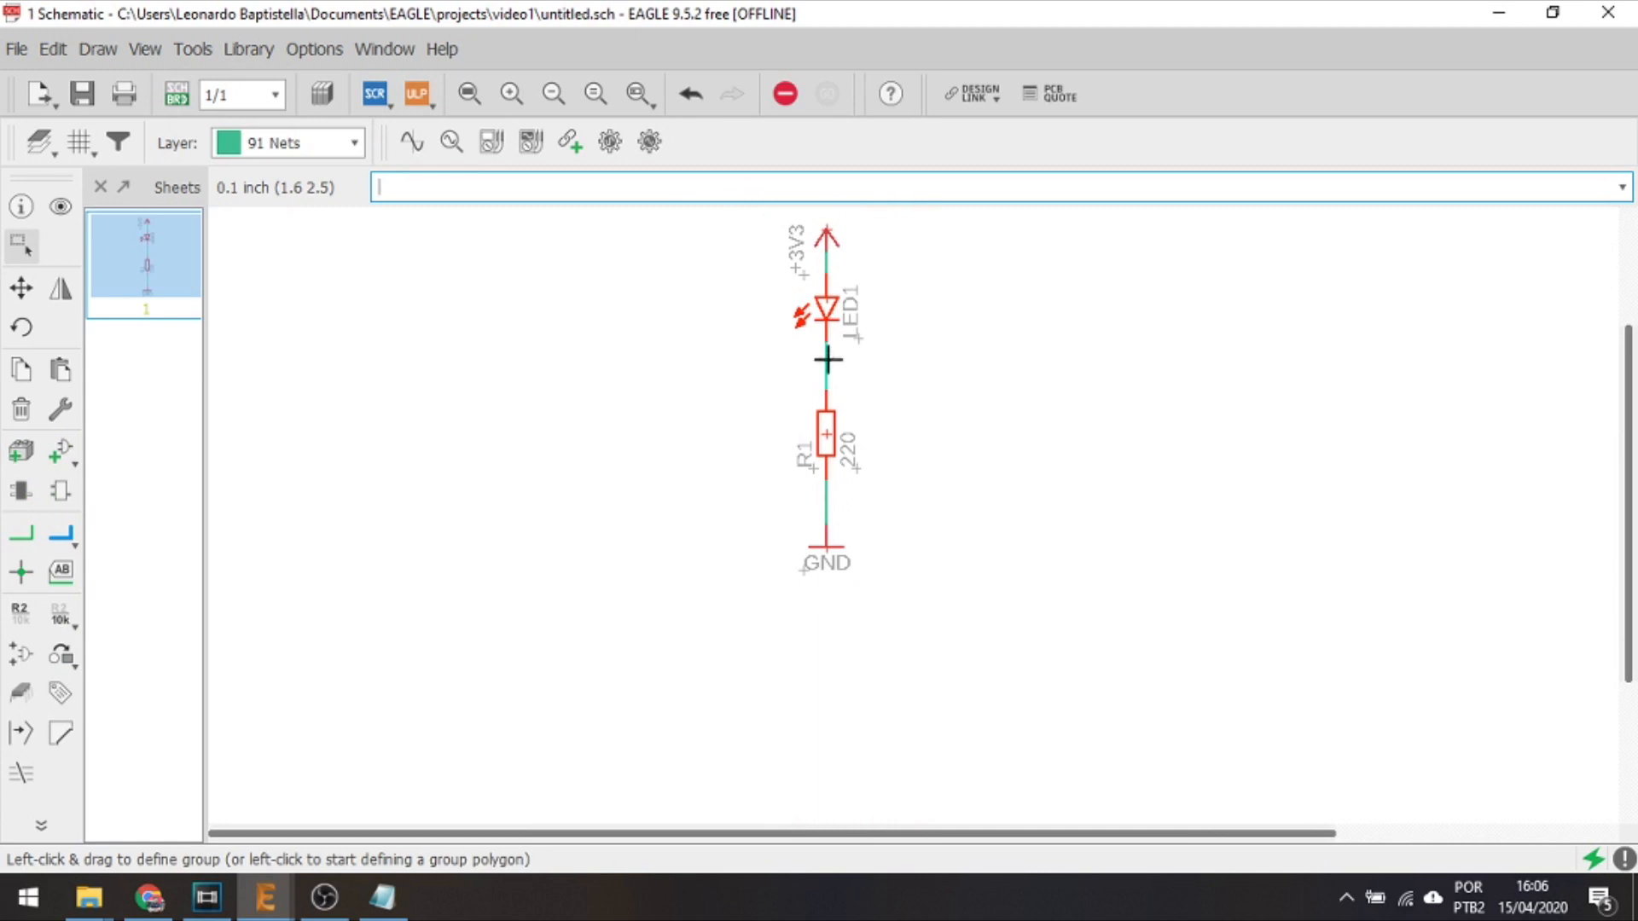
right_click(832, 368)
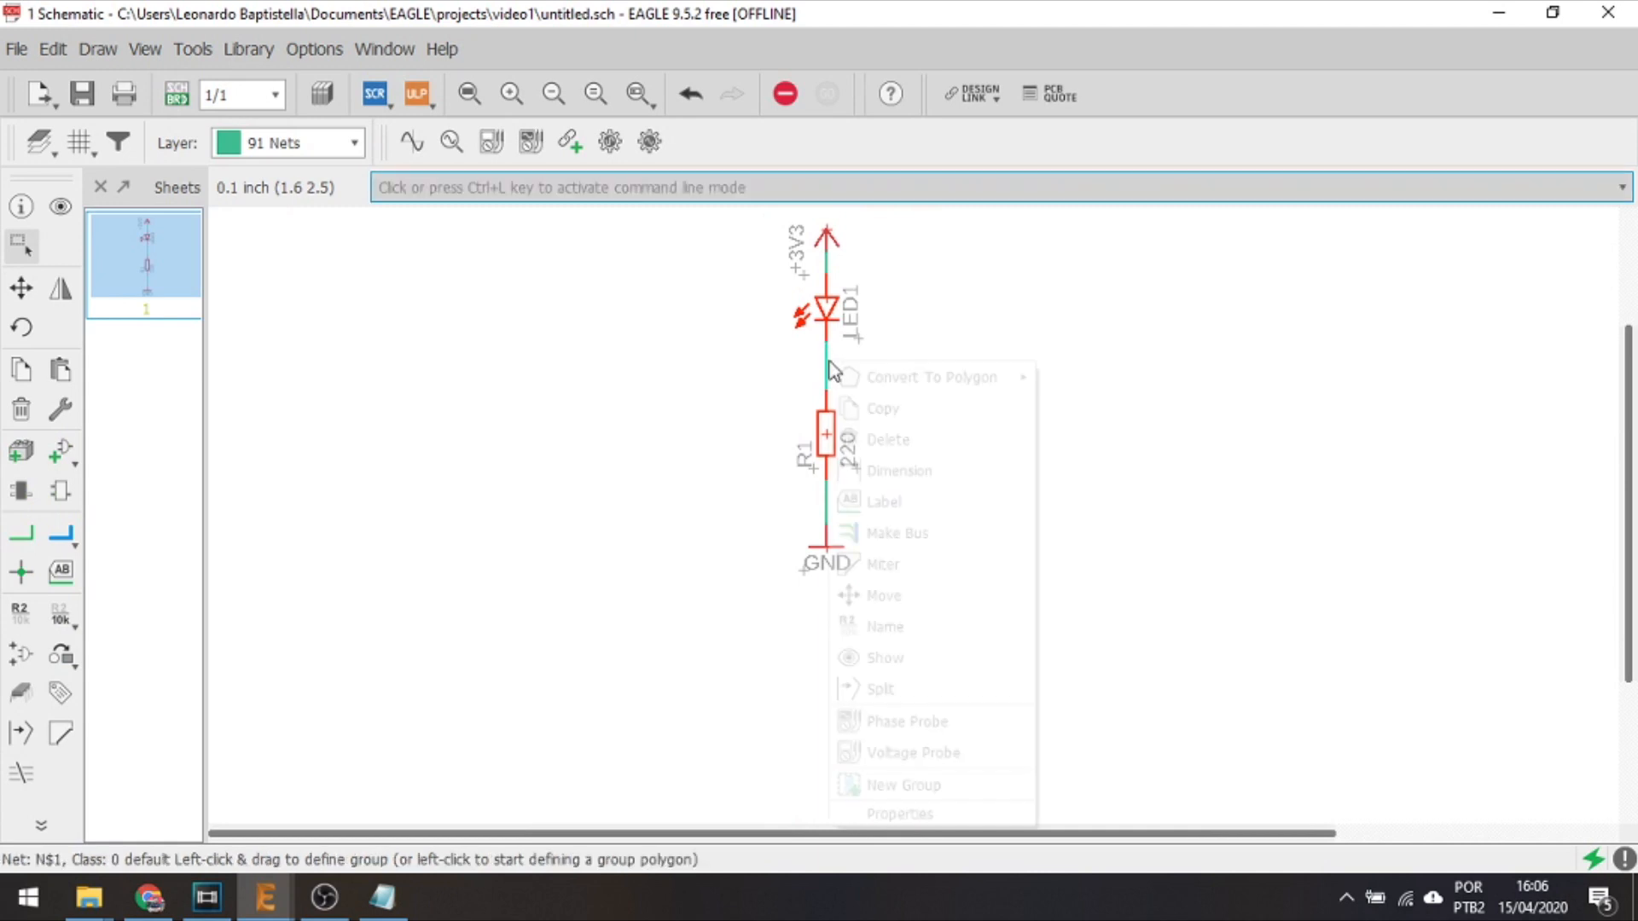
click(899, 812)
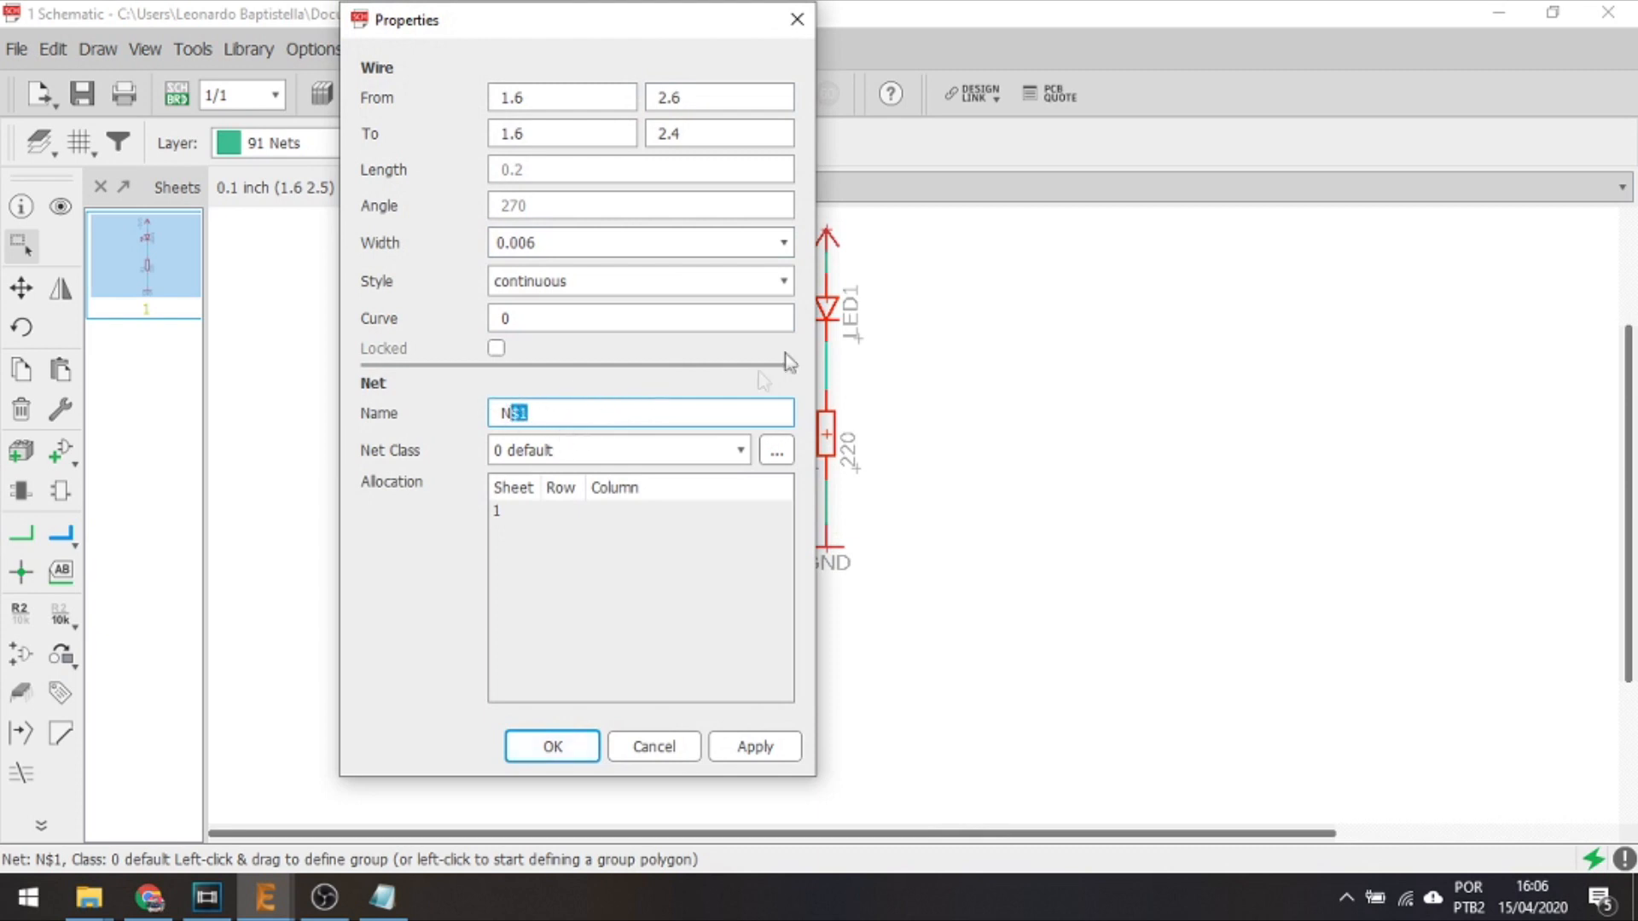
click(796, 18)
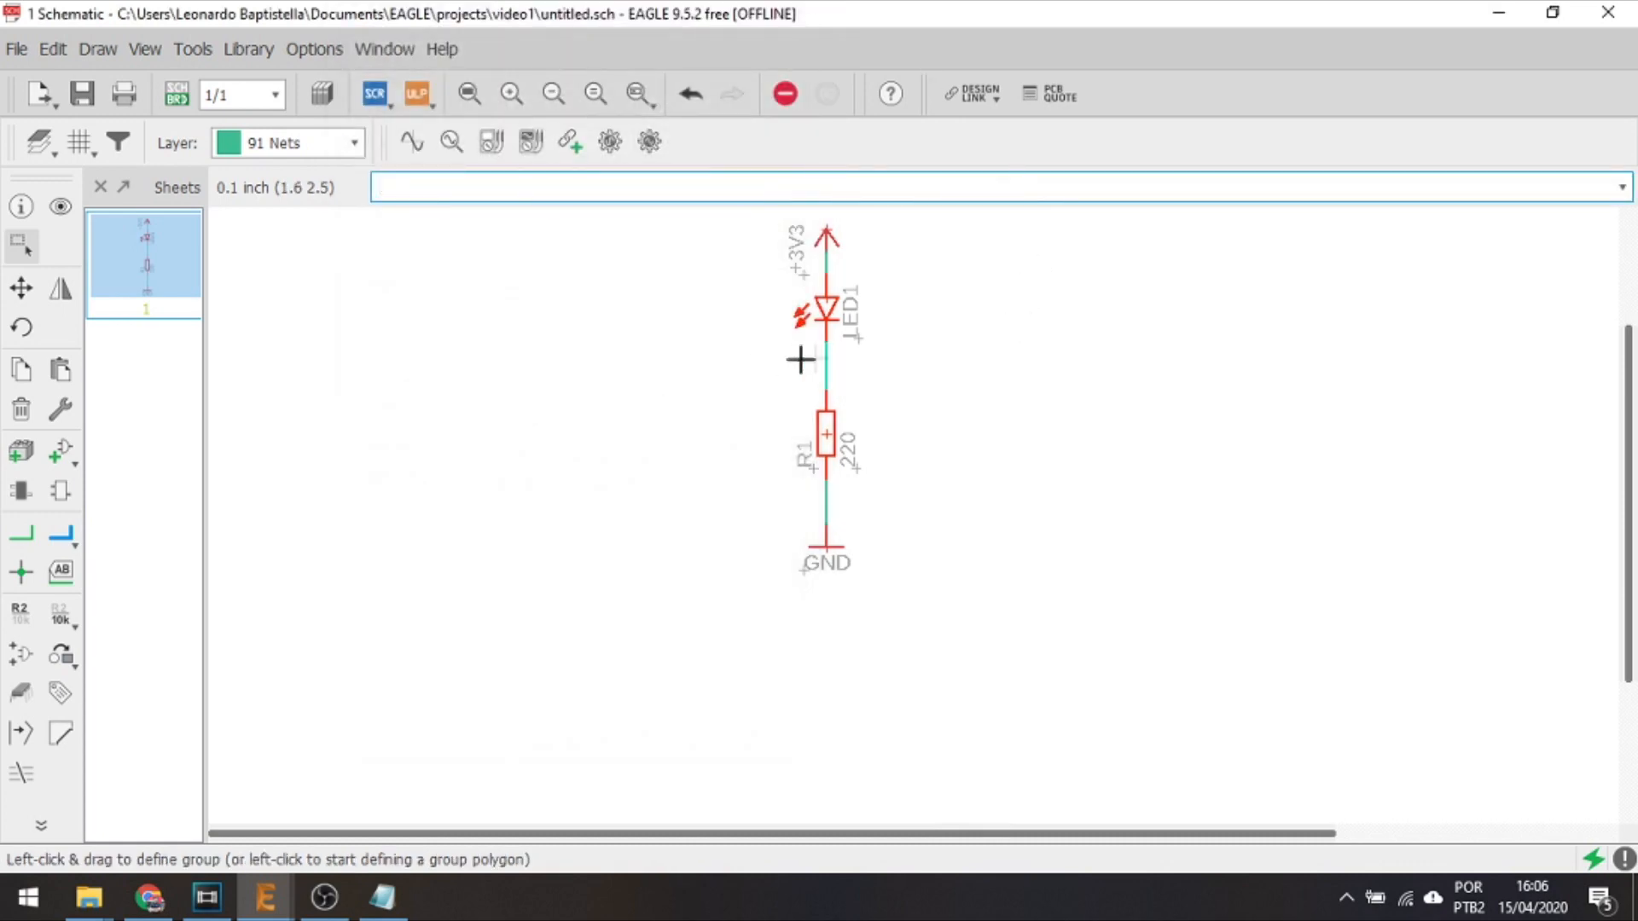
Rename the net between the LED and the resistor to FIO and place its label on the wire
click(21, 572)
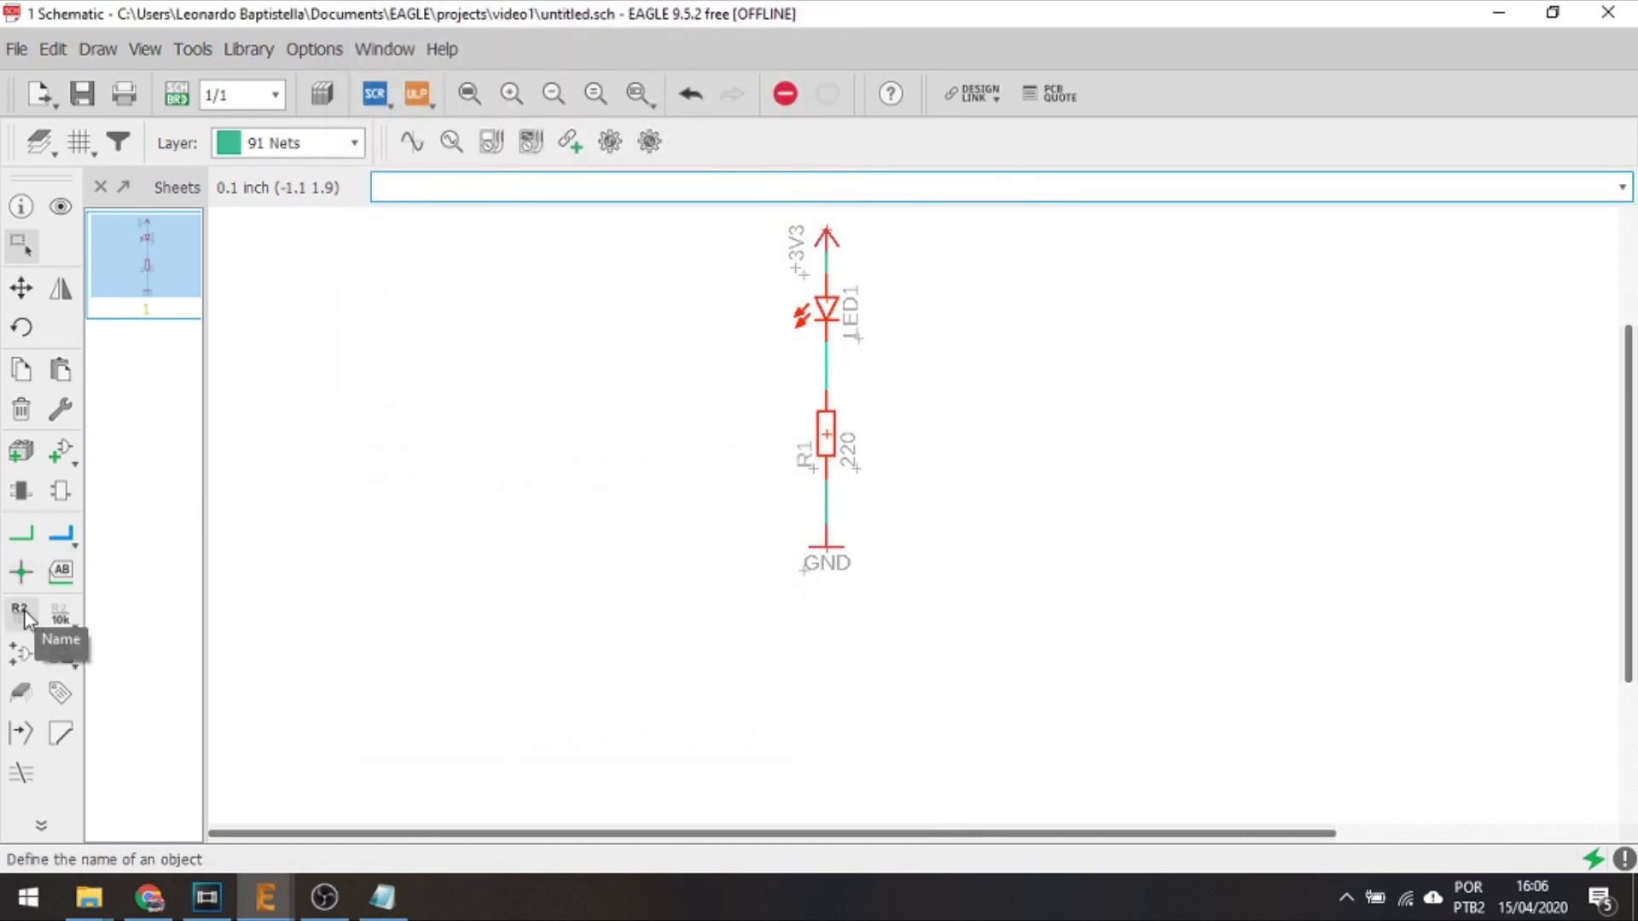
click(21, 611)
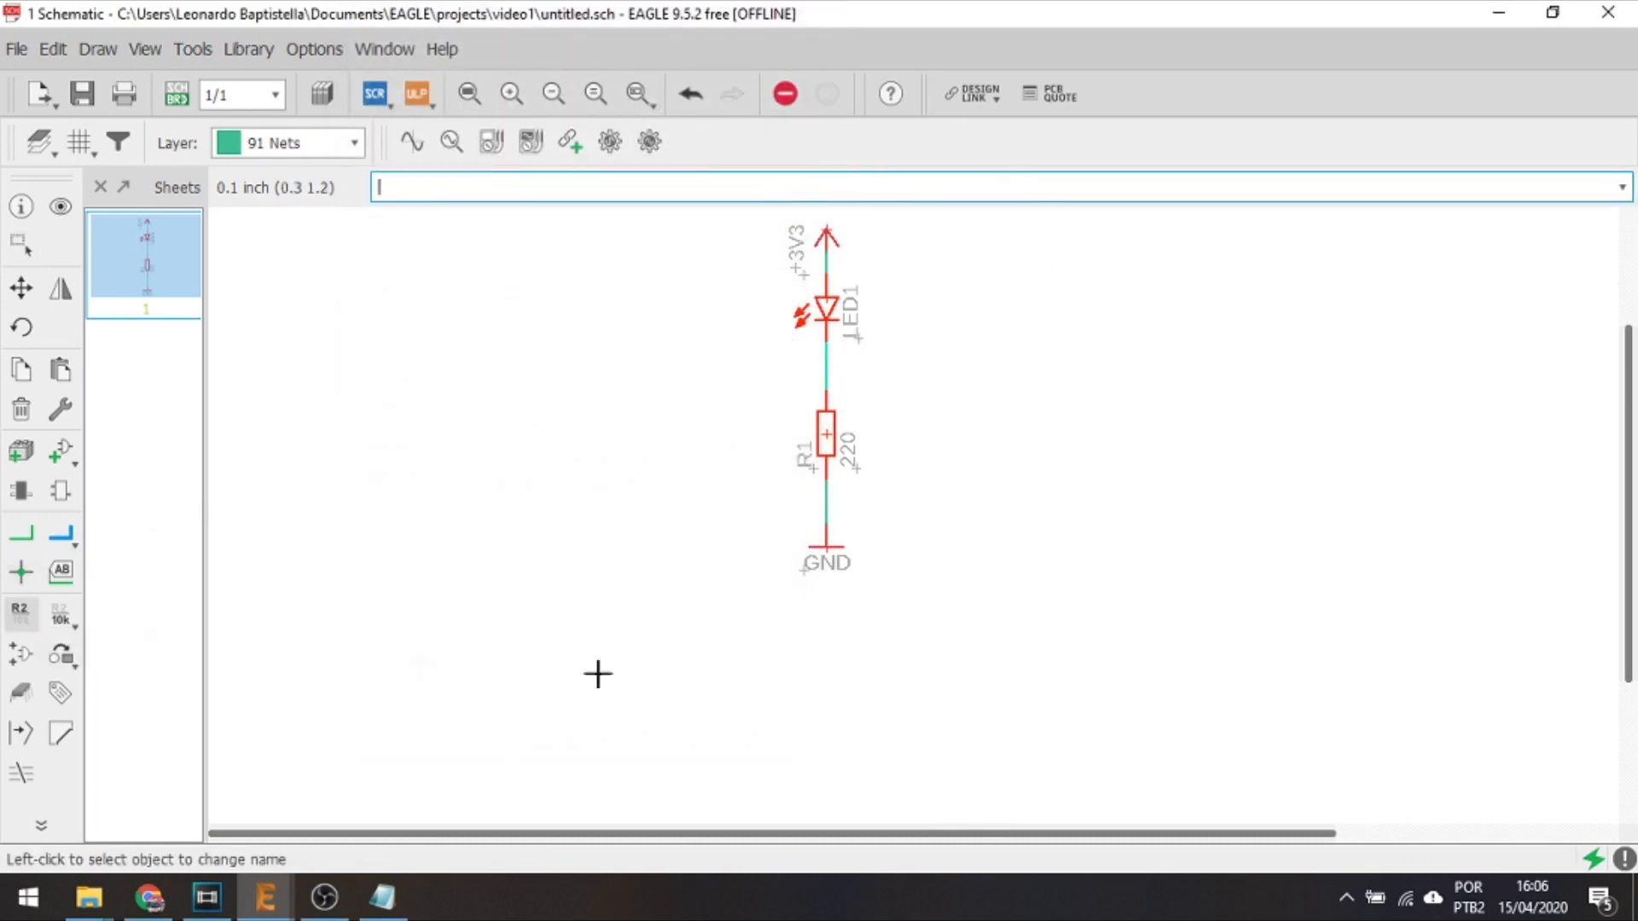
click(825, 362)
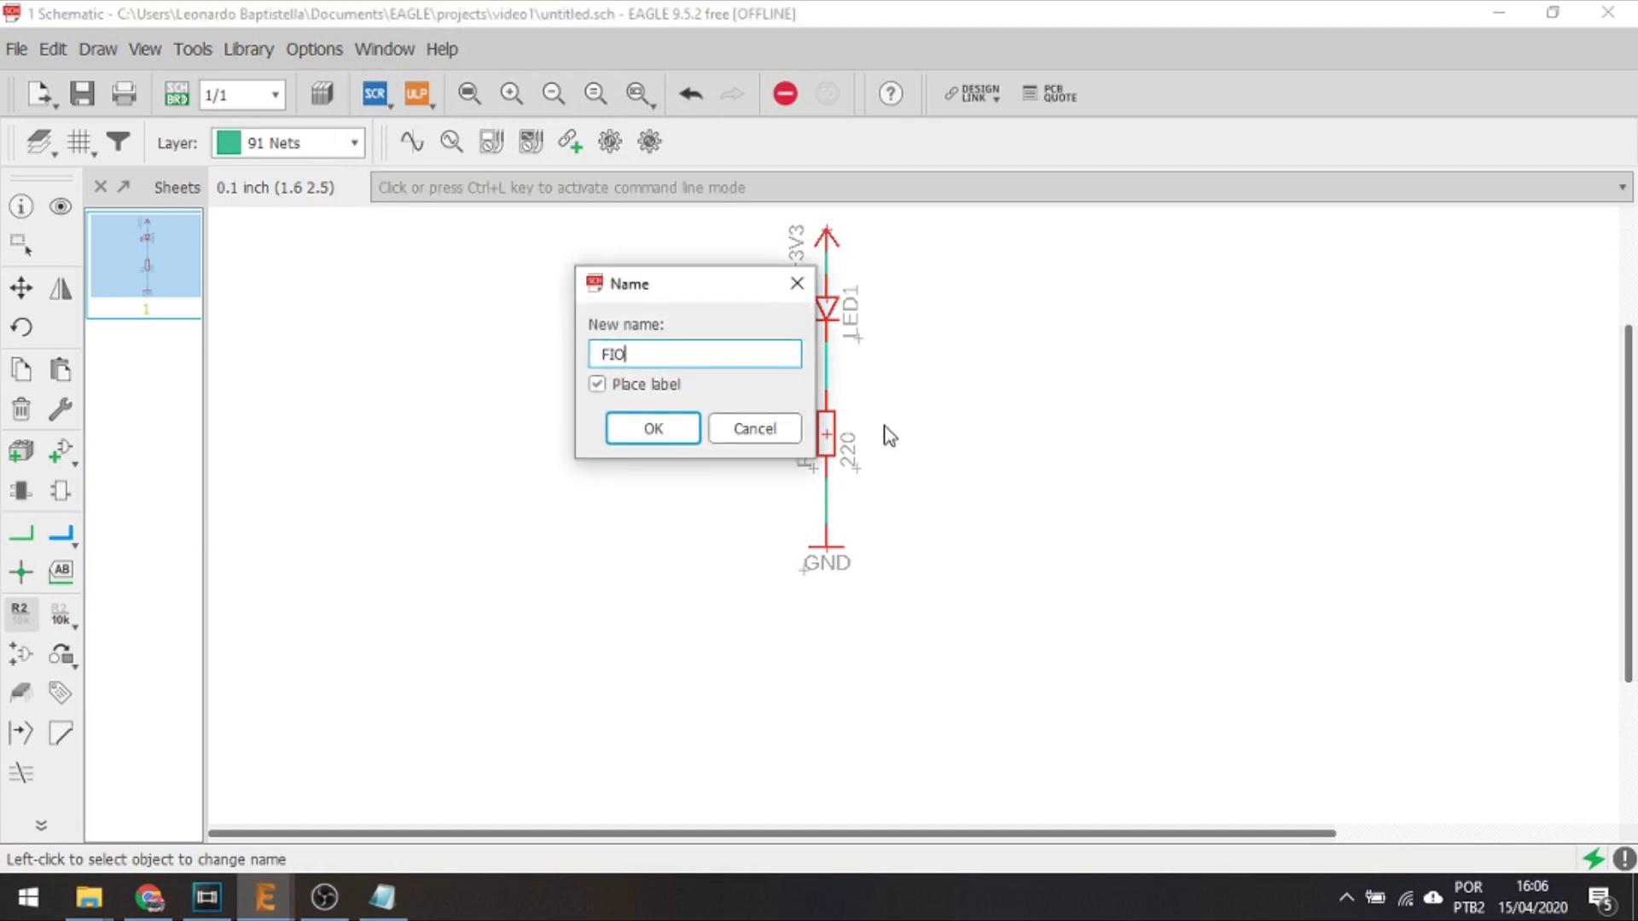
key(Return)
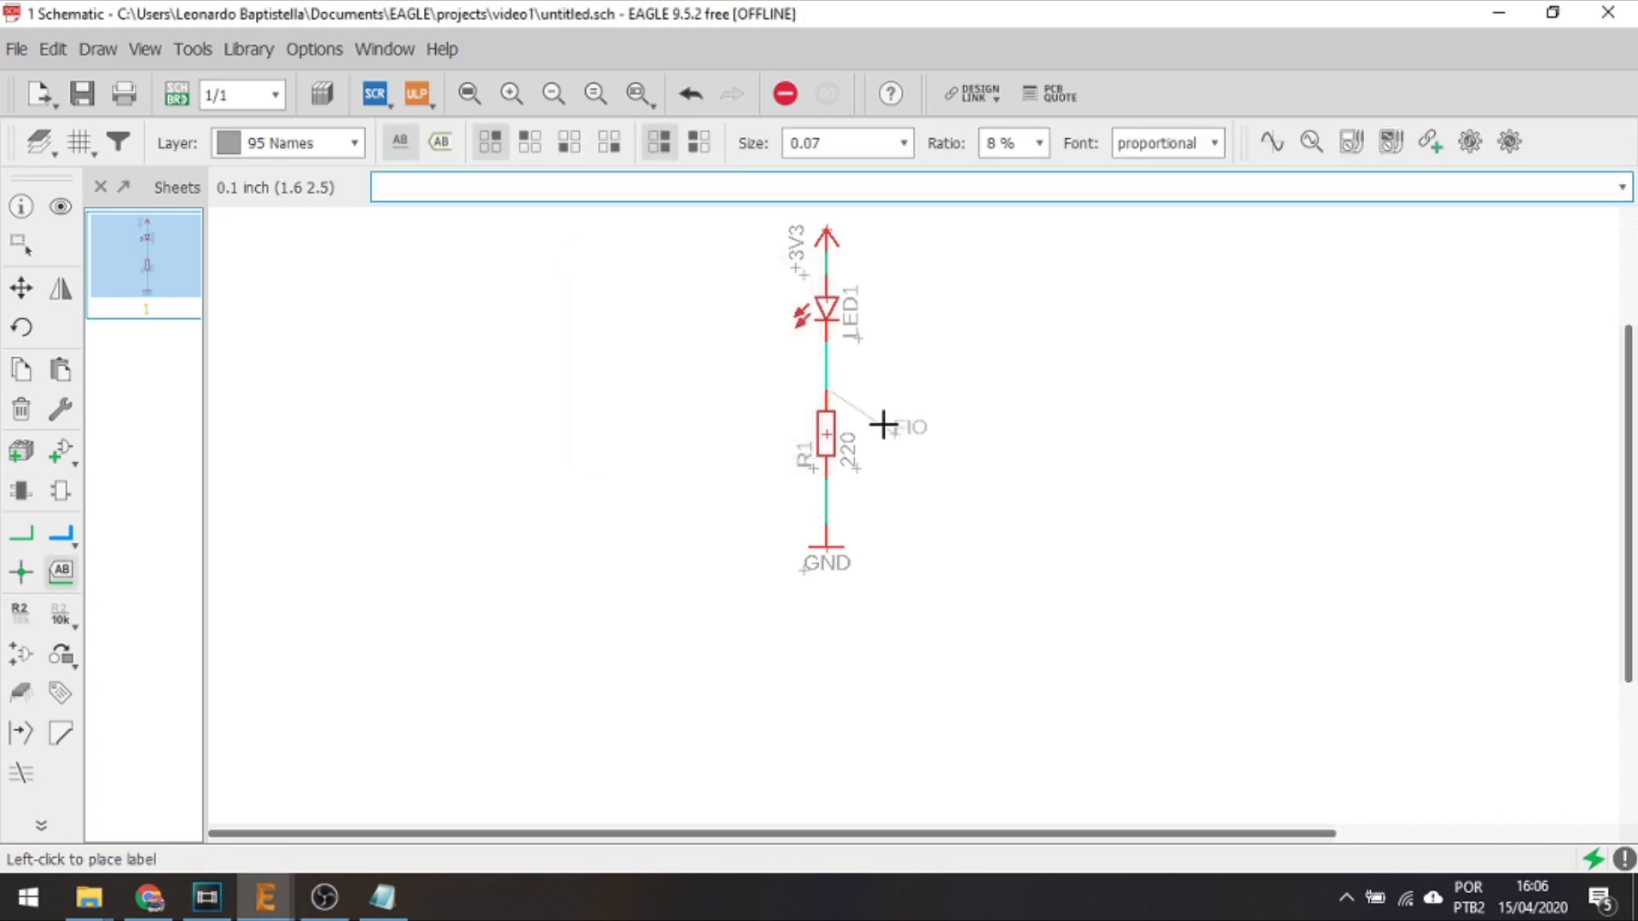
click(824, 378)
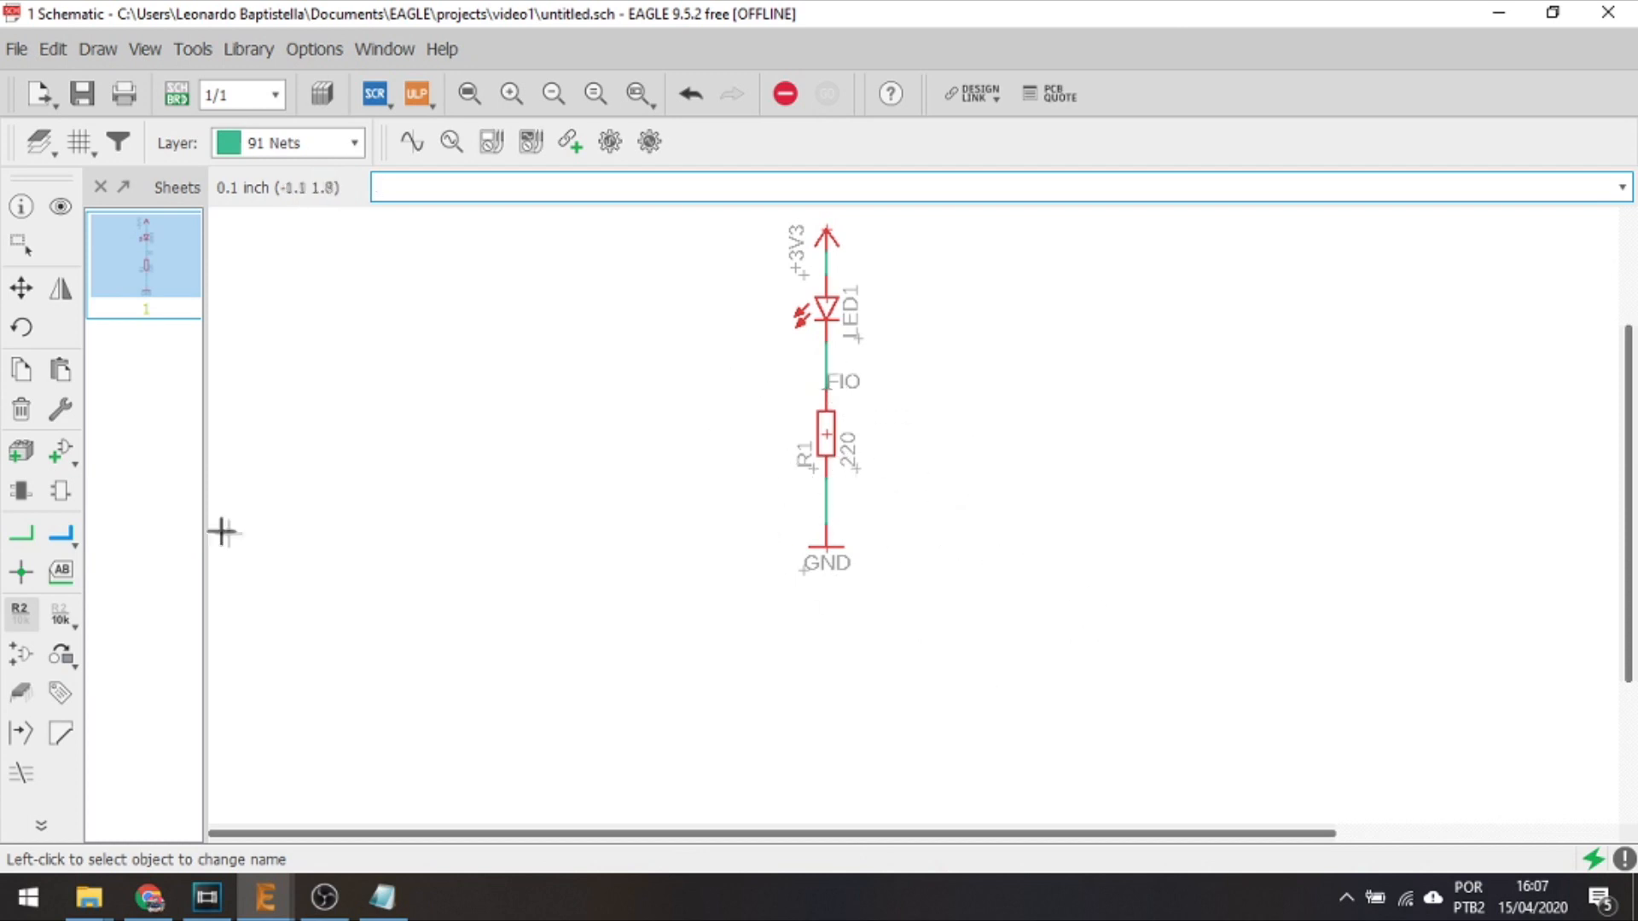
Place a cross-reference style FIO label to the right of the LED–resistor wire and switch to the board
click(60, 569)
click(829, 382)
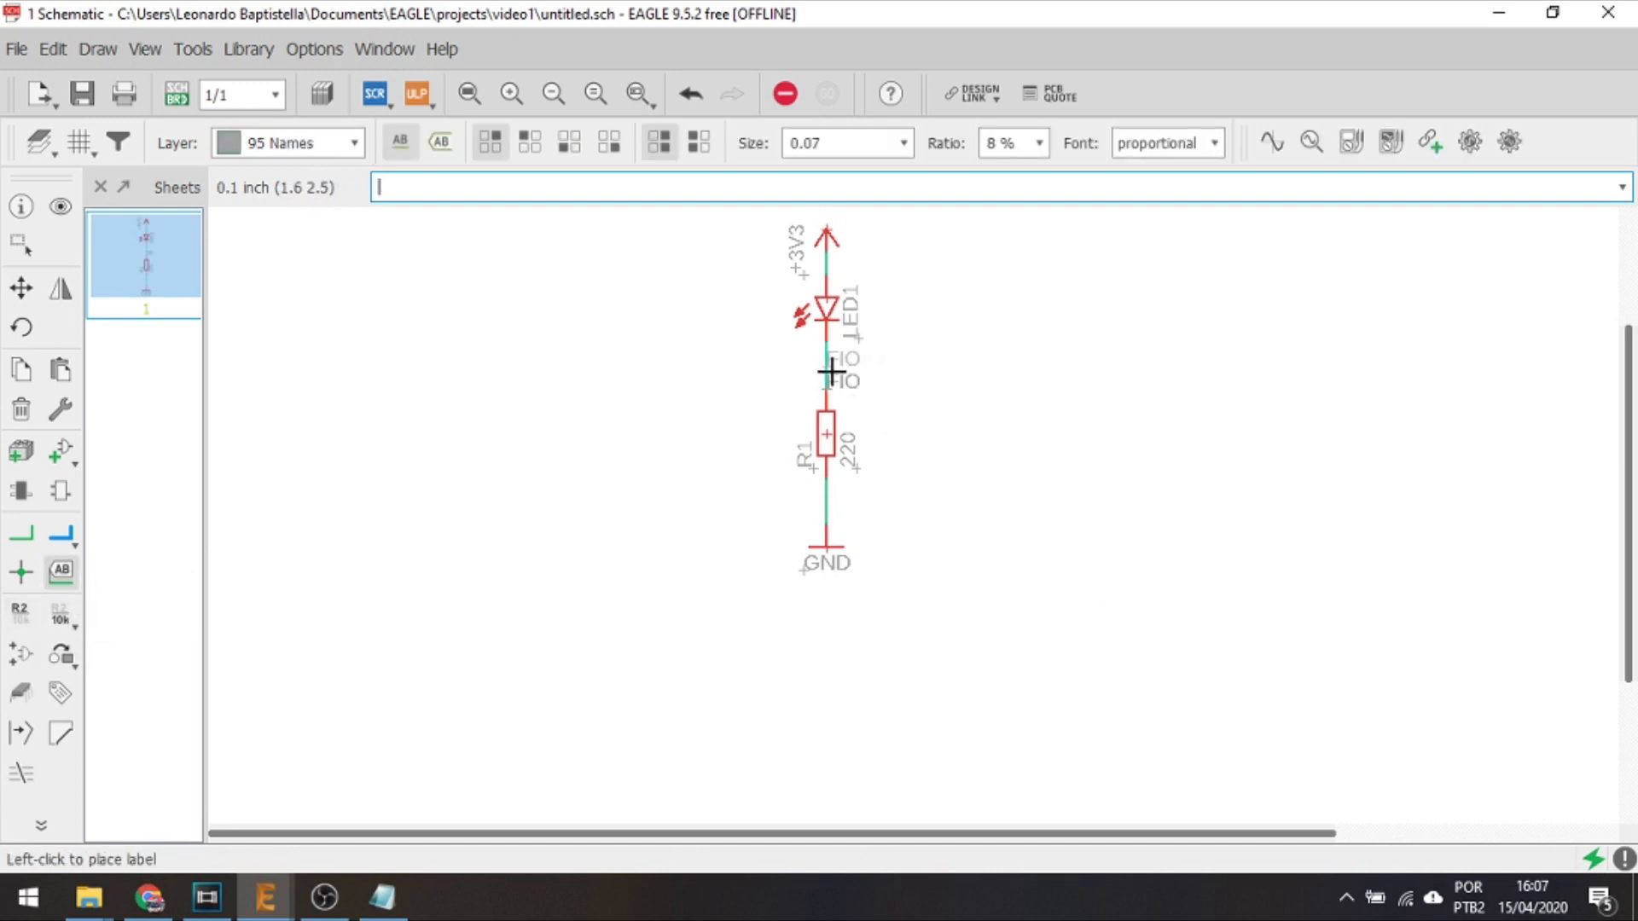
key(Escape)
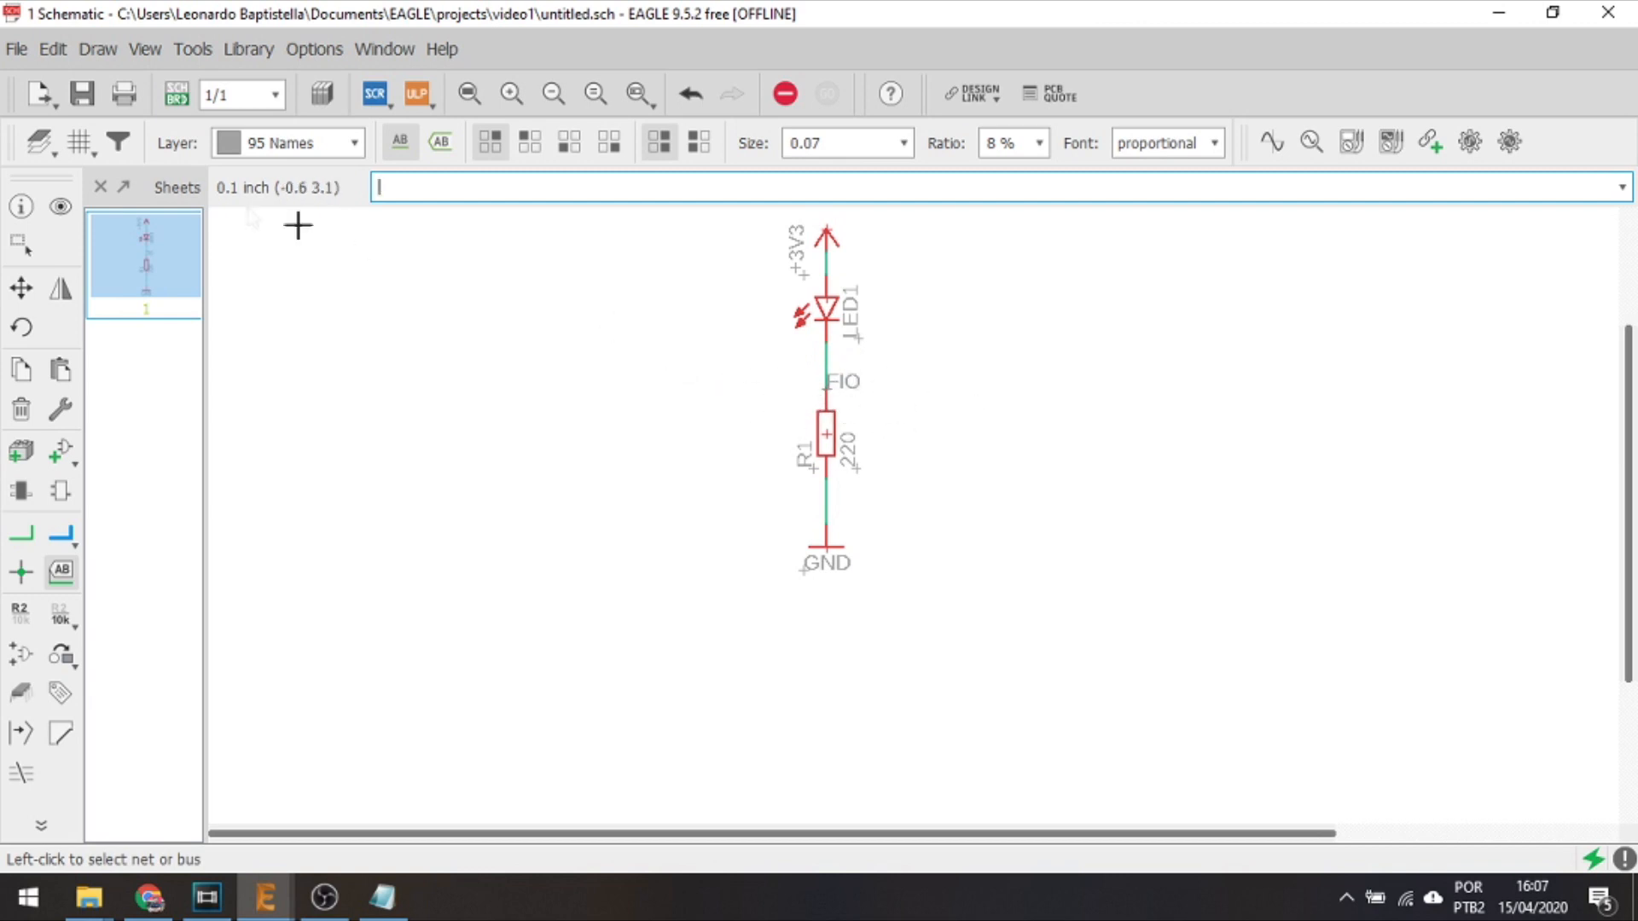
click(439, 142)
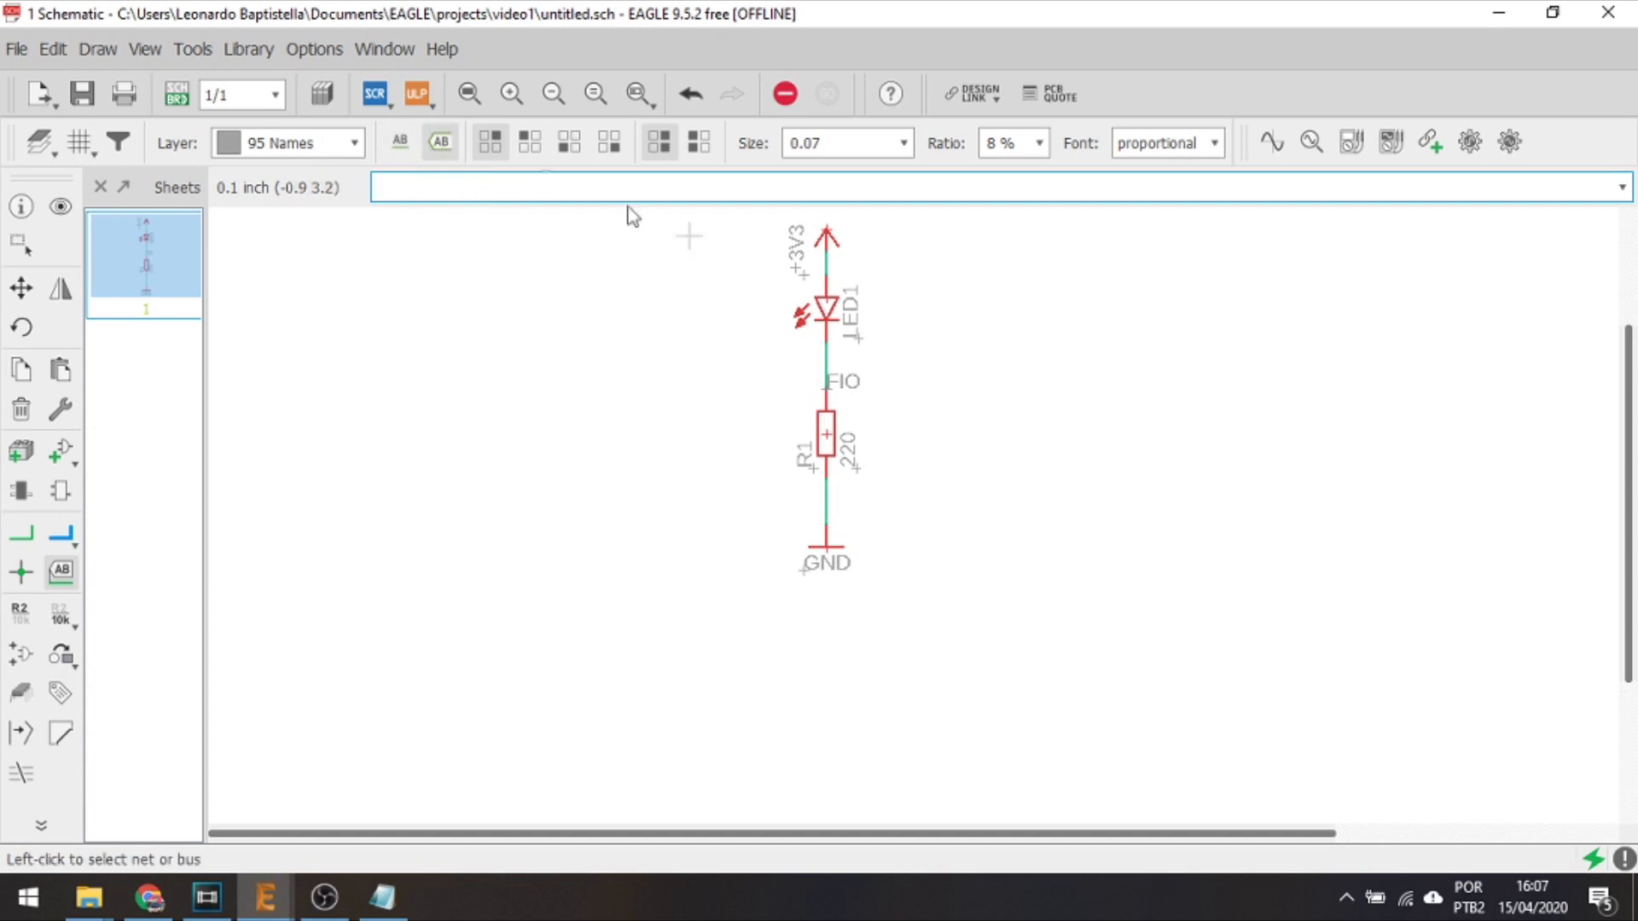
click(826, 381)
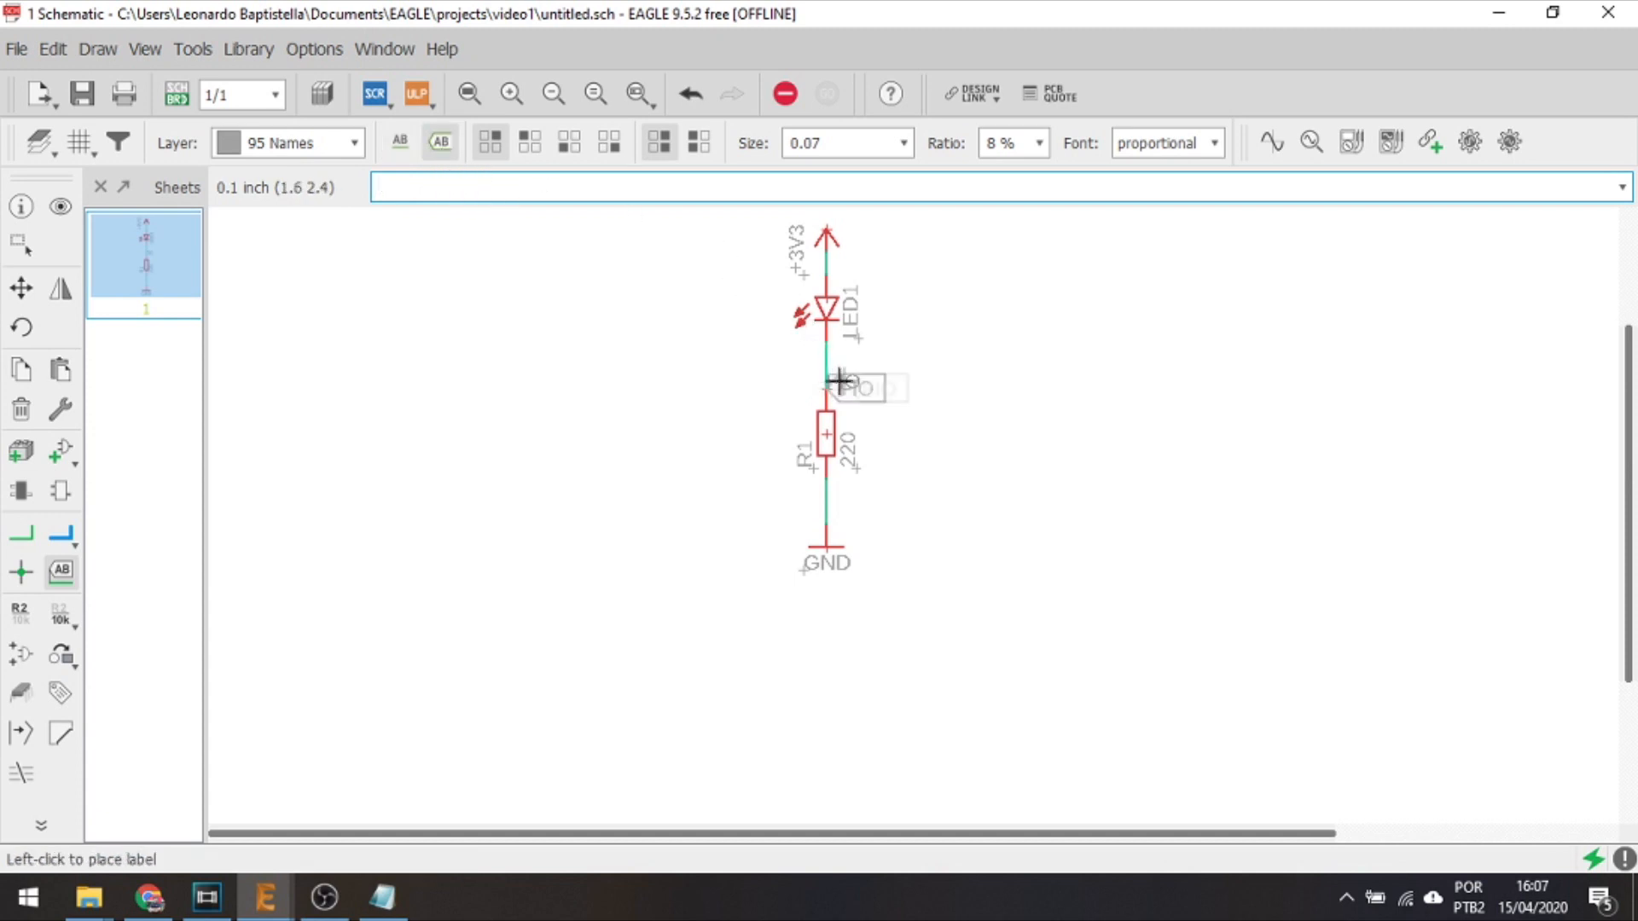
click(895, 365)
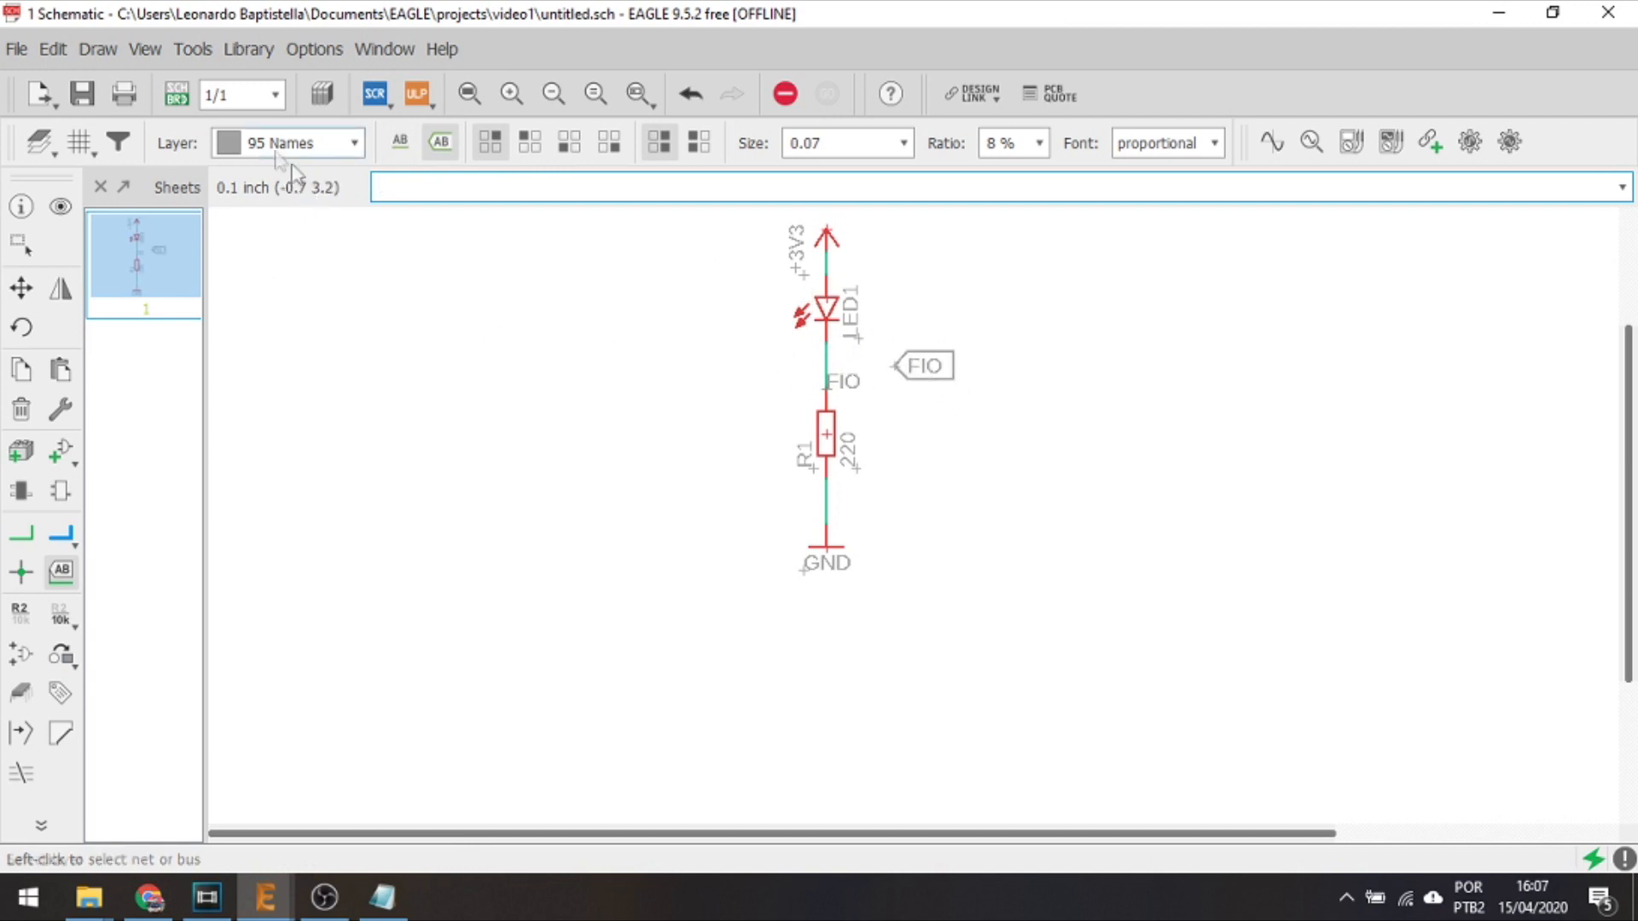
click(177, 94)
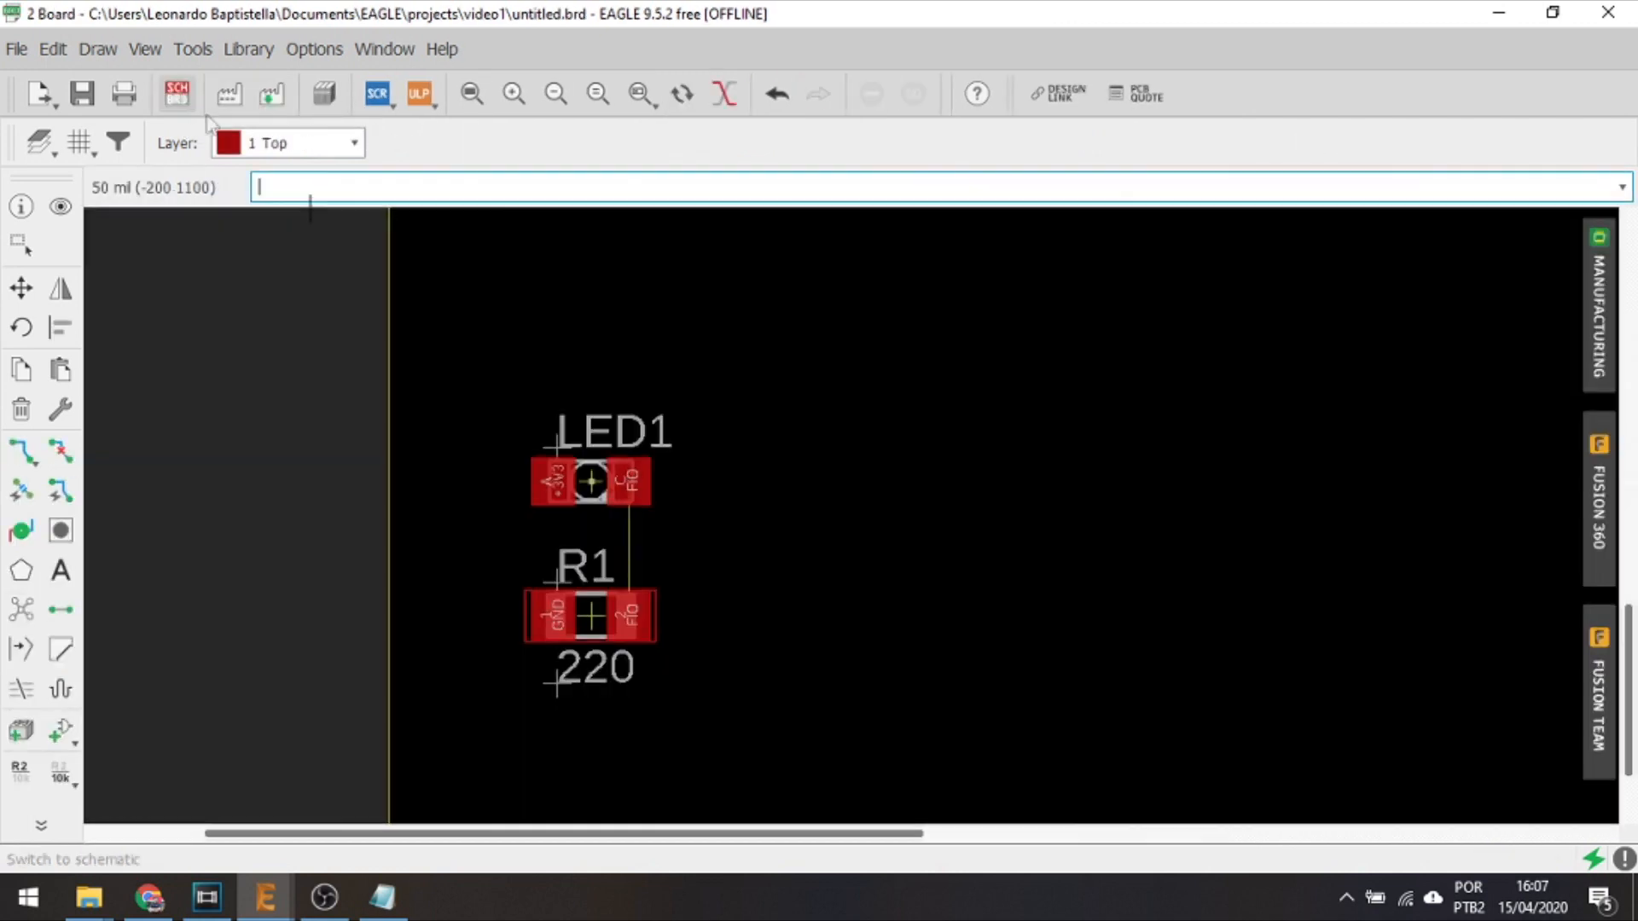
Route the FIO trace on the Top layer from LED1's cathode pad to R1's pad 2 with a width of 6
scroll(650, 561, up, 3)
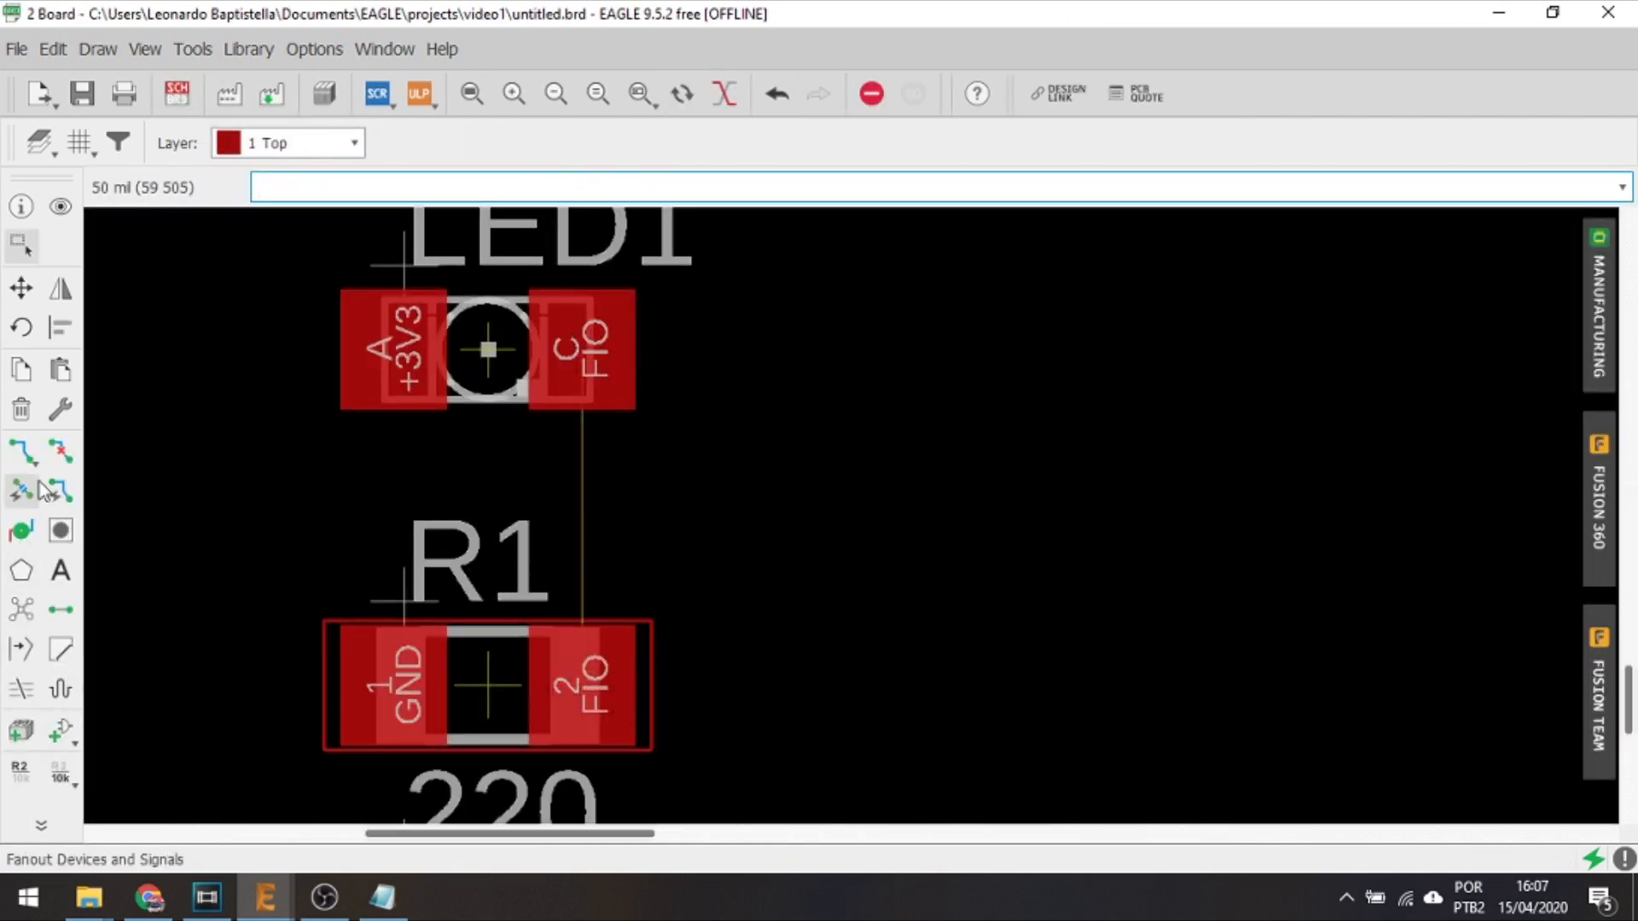
click(21, 452)
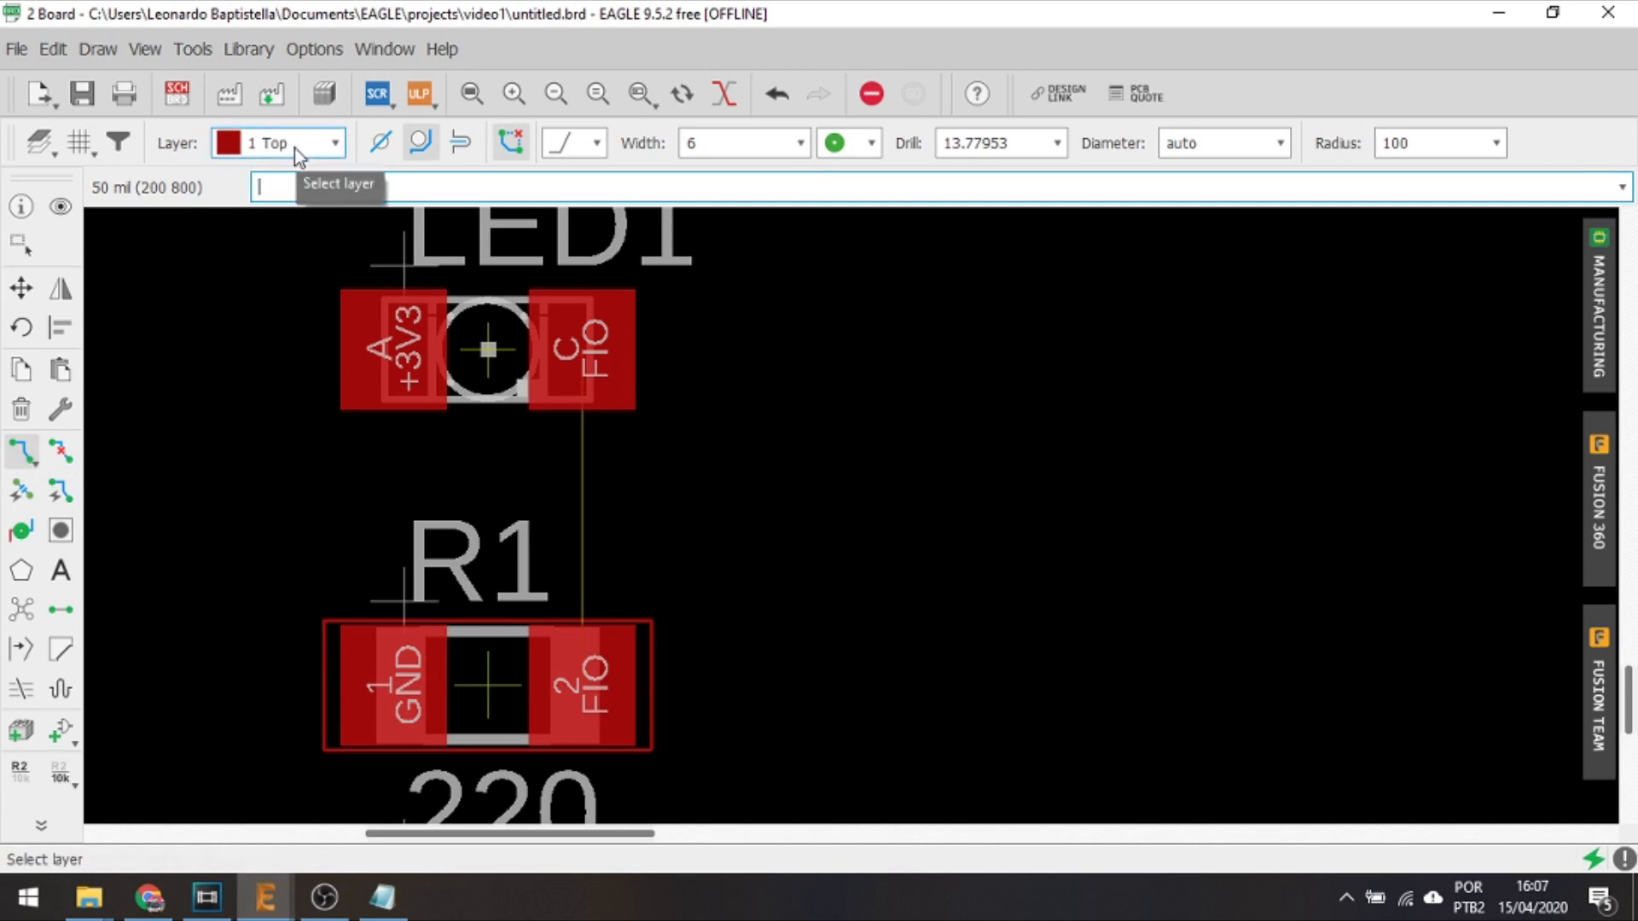
scroll(264, 315, down, 4)
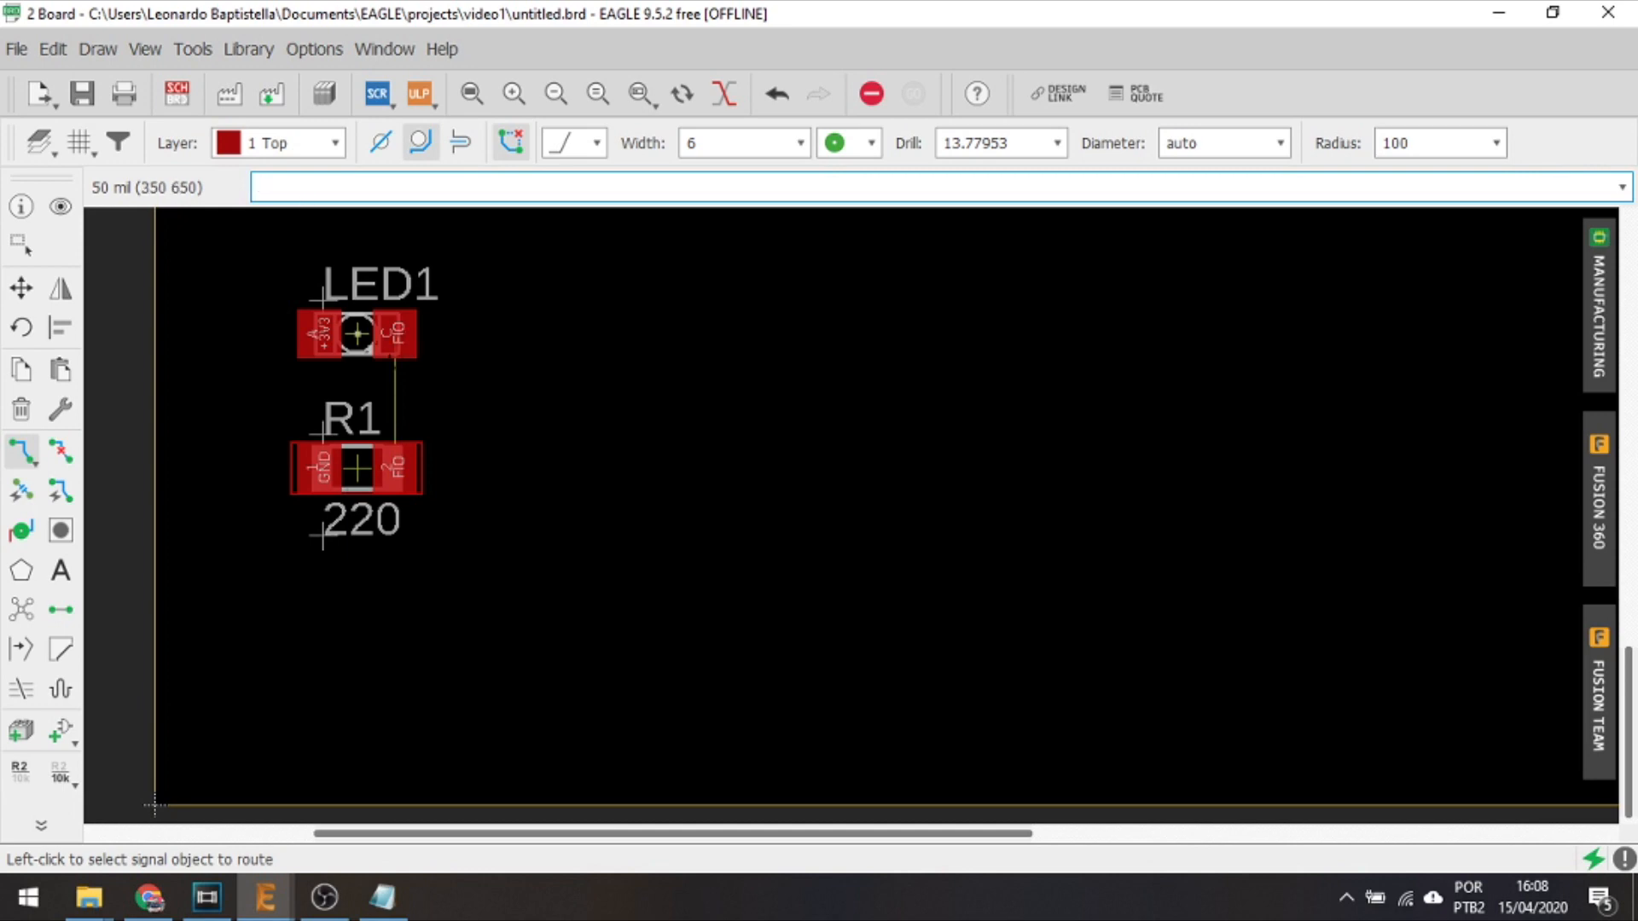
click(402, 333)
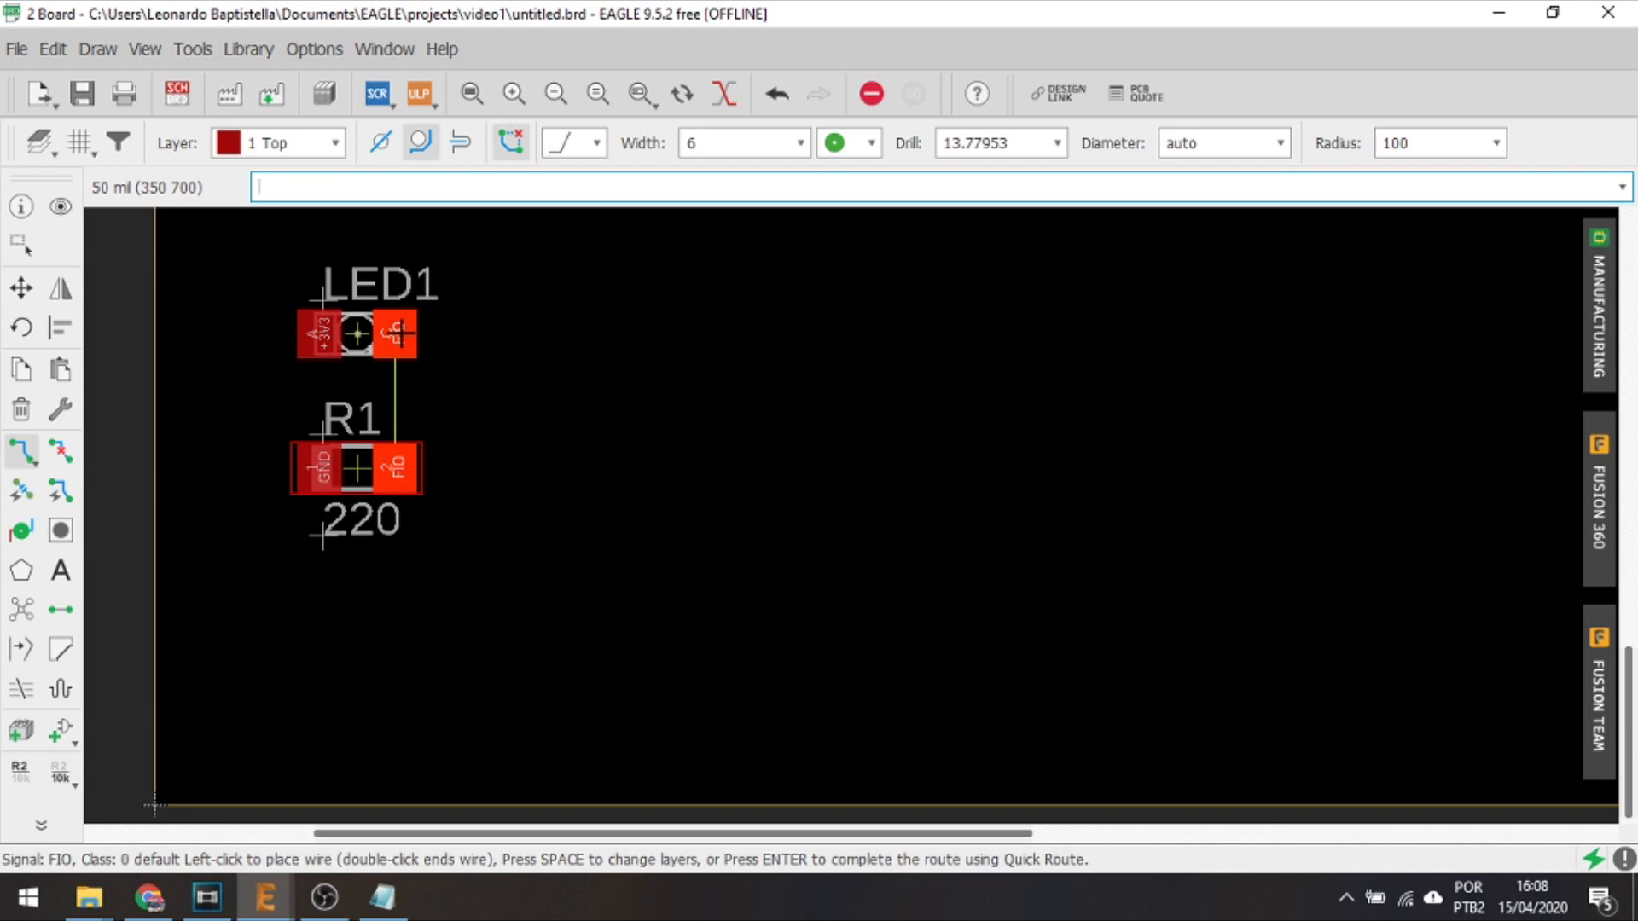
click(415, 459)
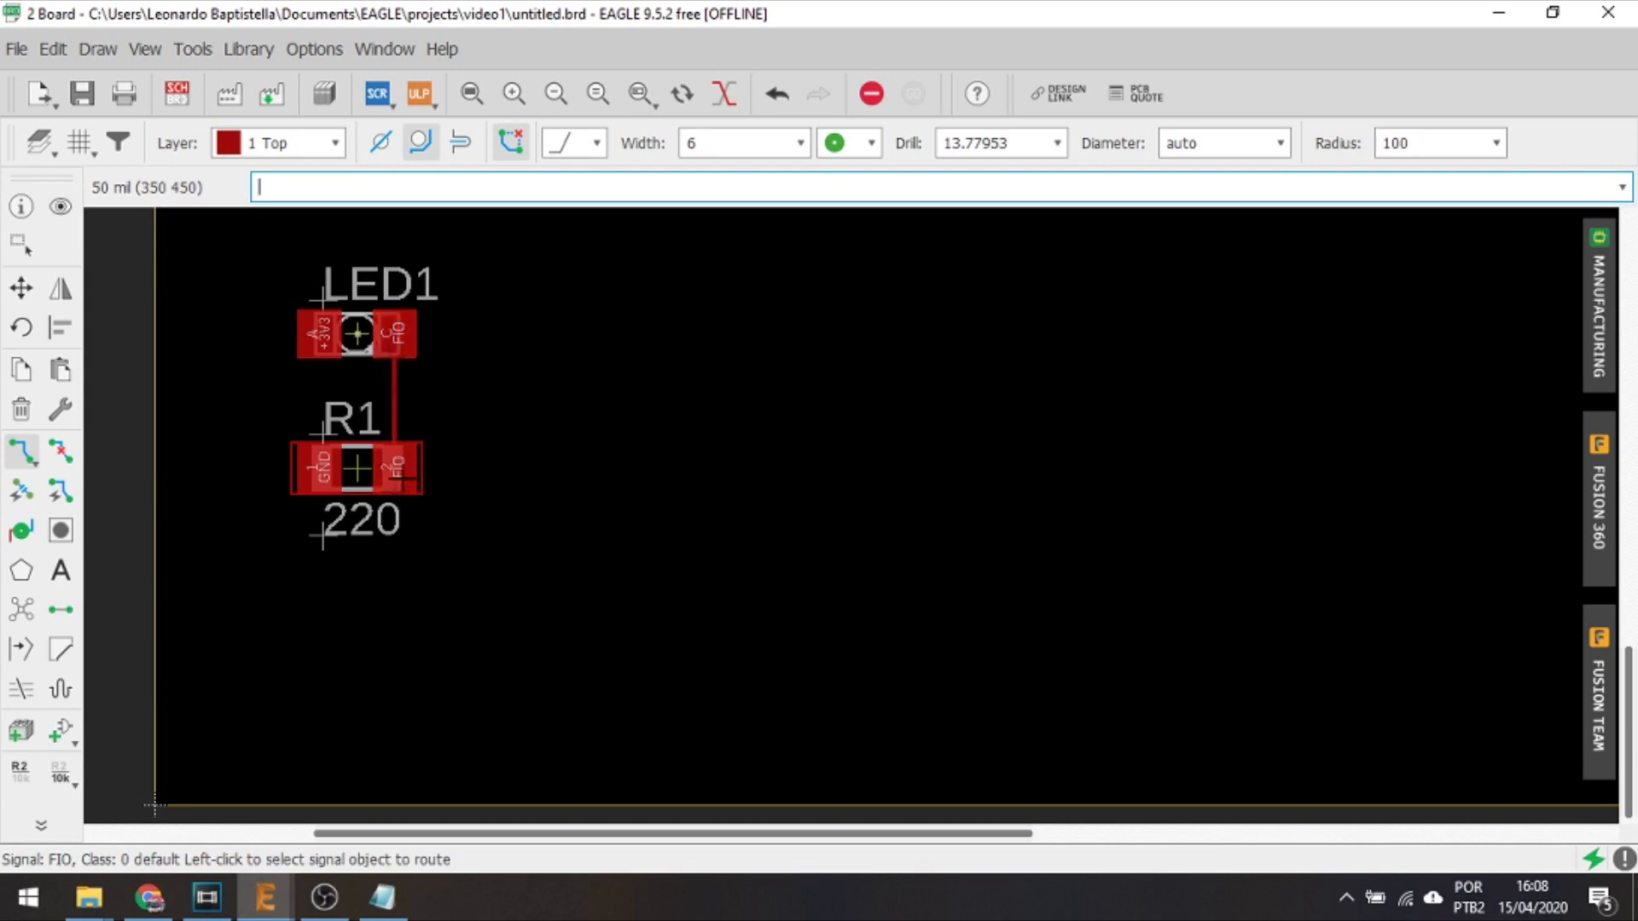
Review the wire bend styles and set the routing width to 12
click(597, 145)
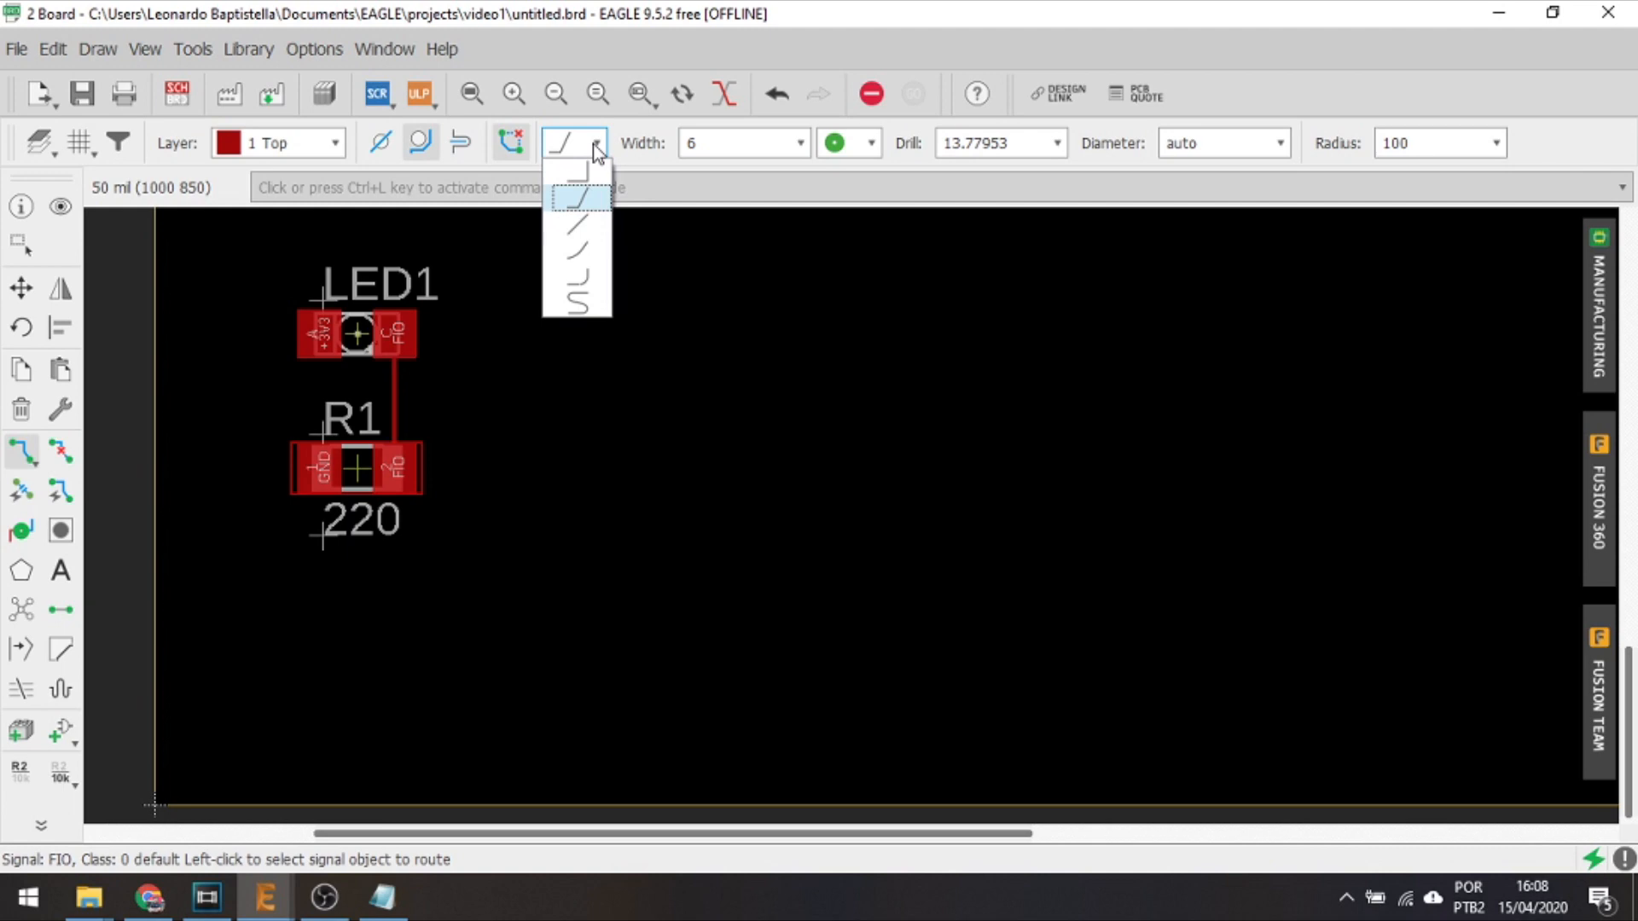
click(594, 147)
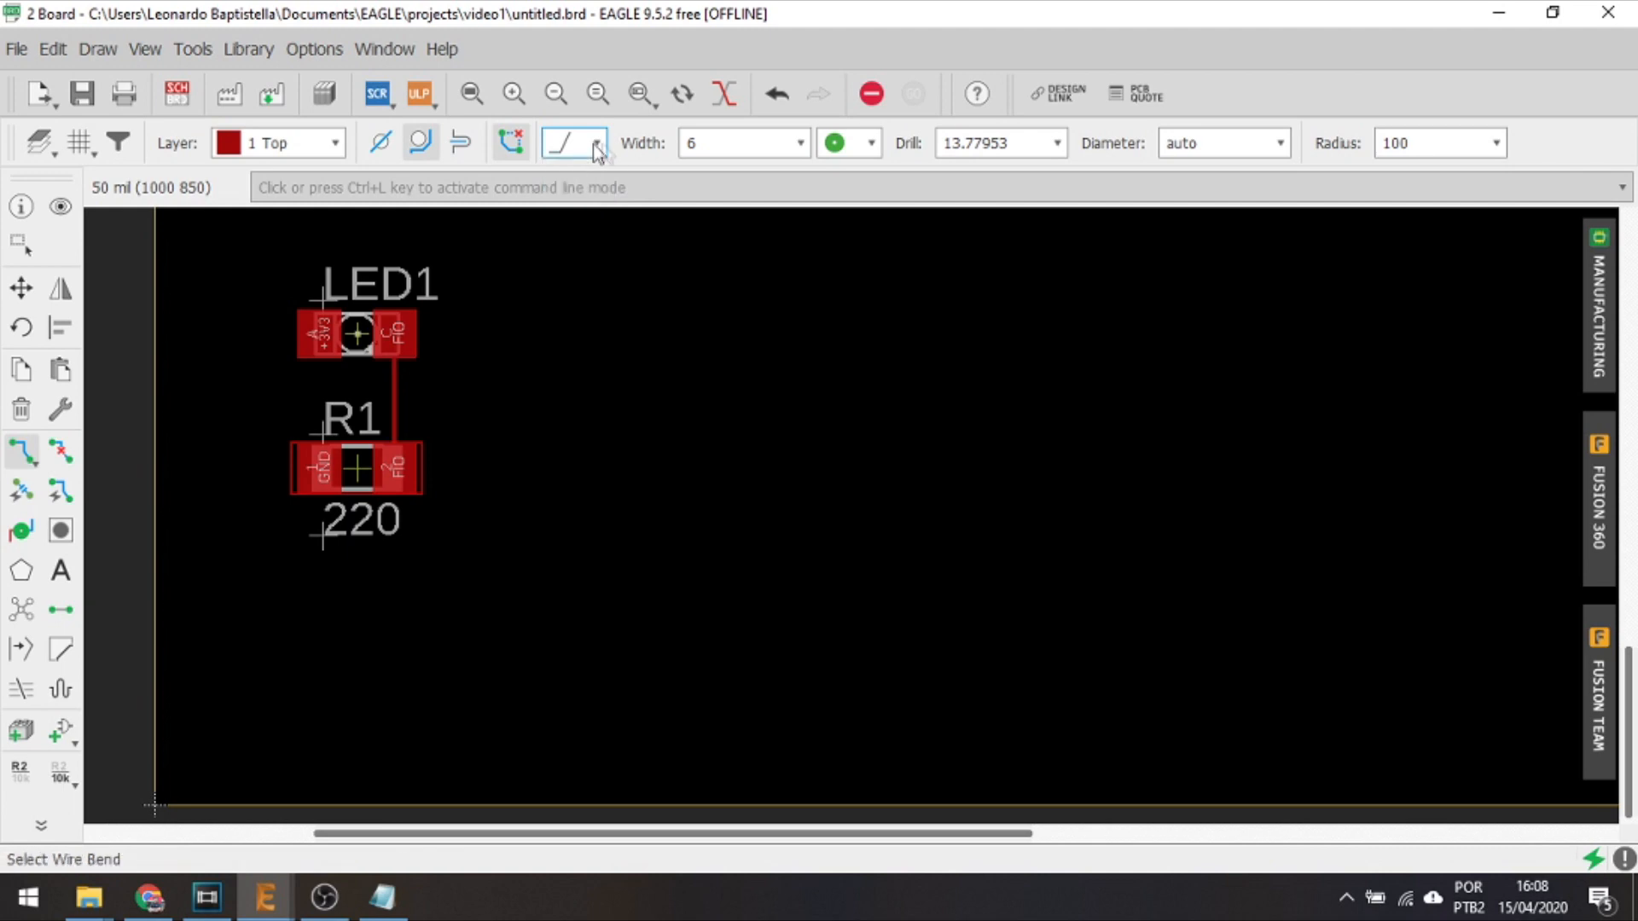
click(803, 145)
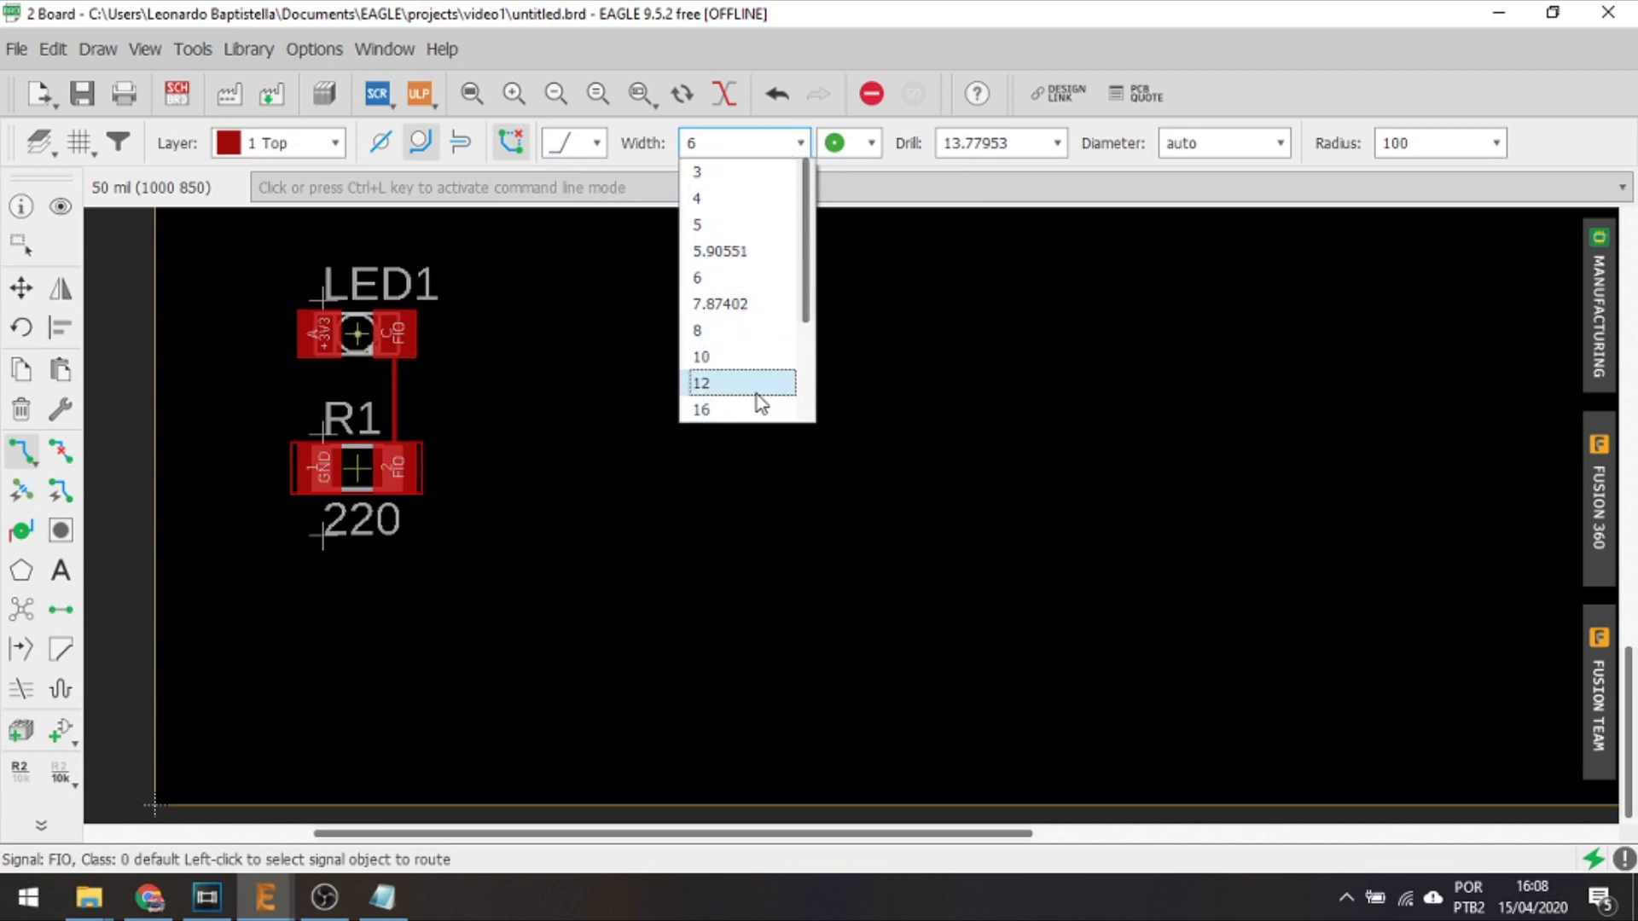
click(772, 435)
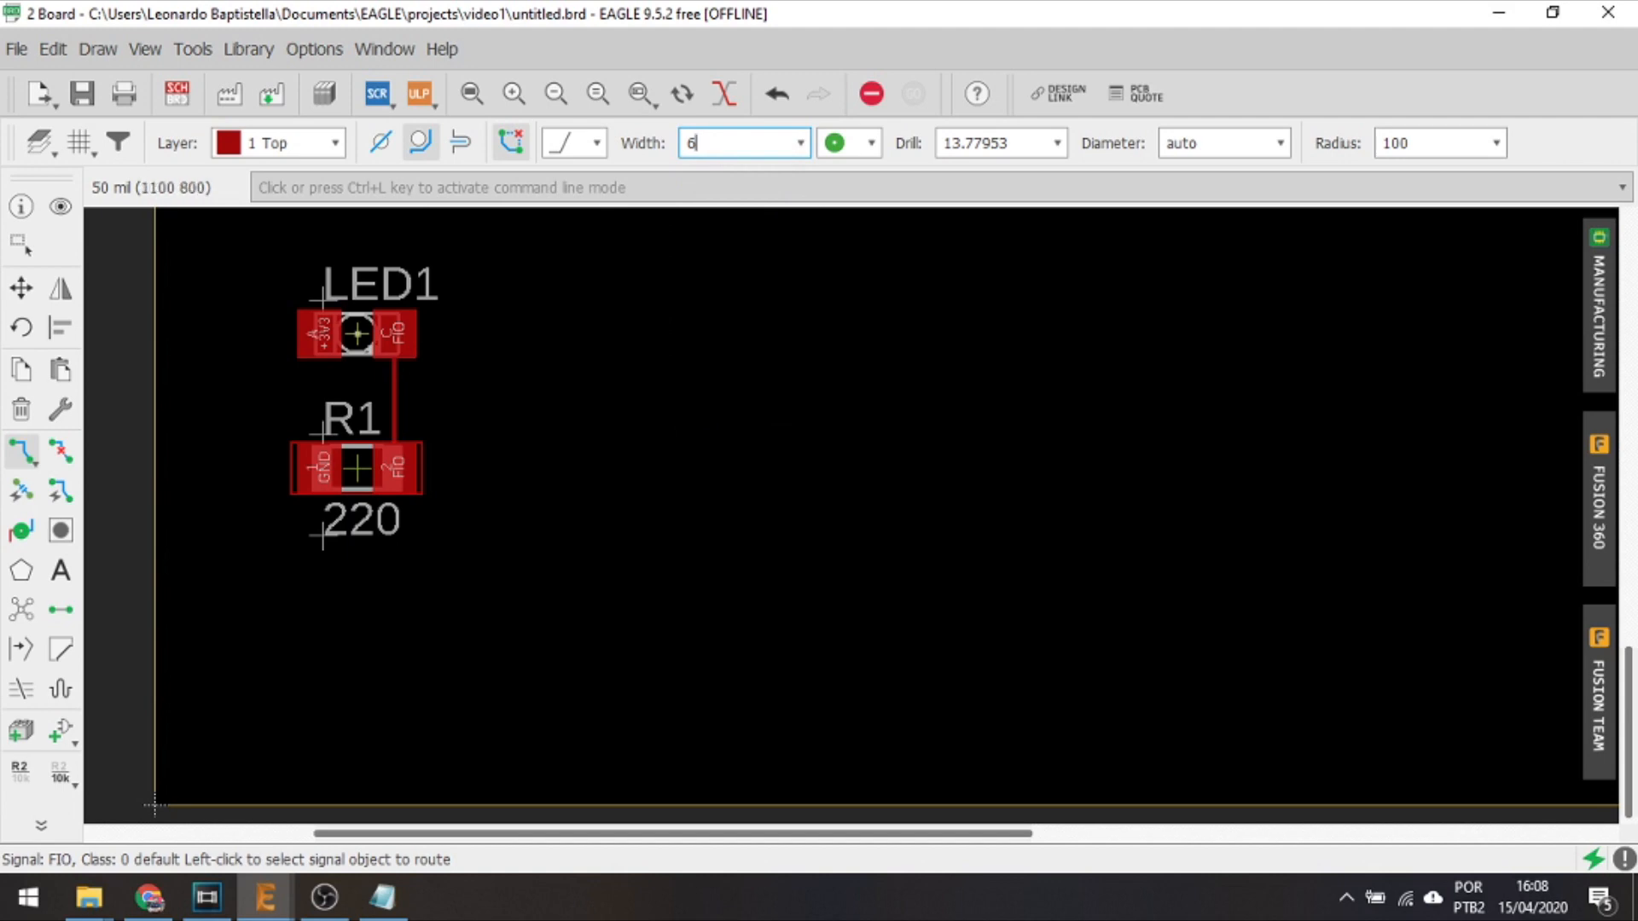
click(800, 142)
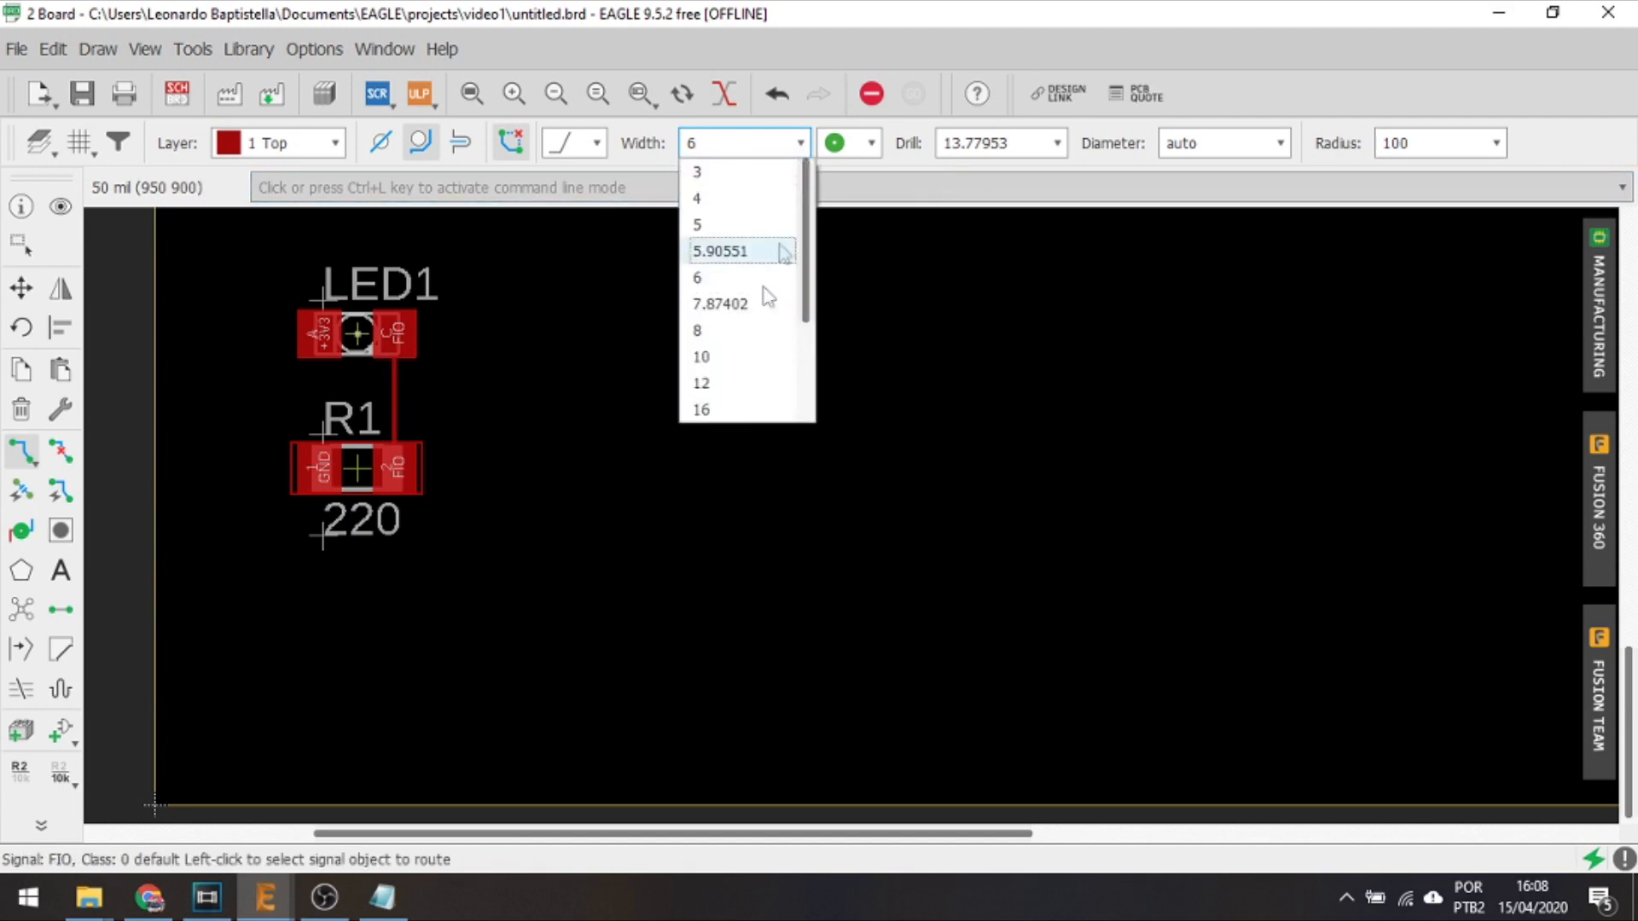
click(713, 382)
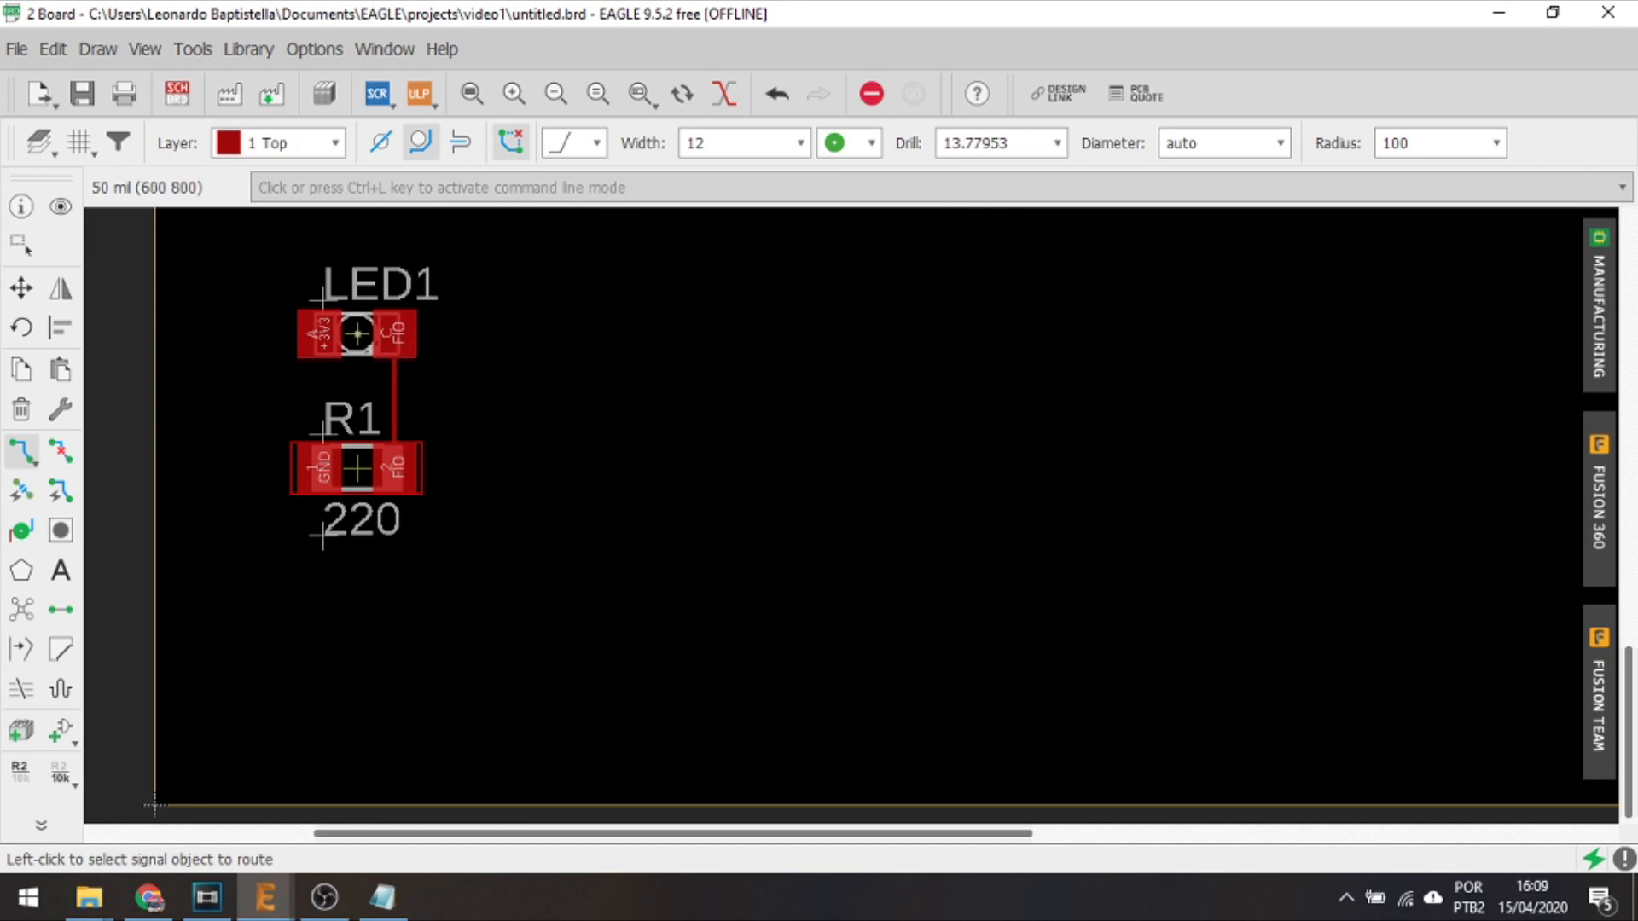
Switch to the schematic and open the part-adding dialog to look through its available libraries
scroll(371, 492, down, 2)
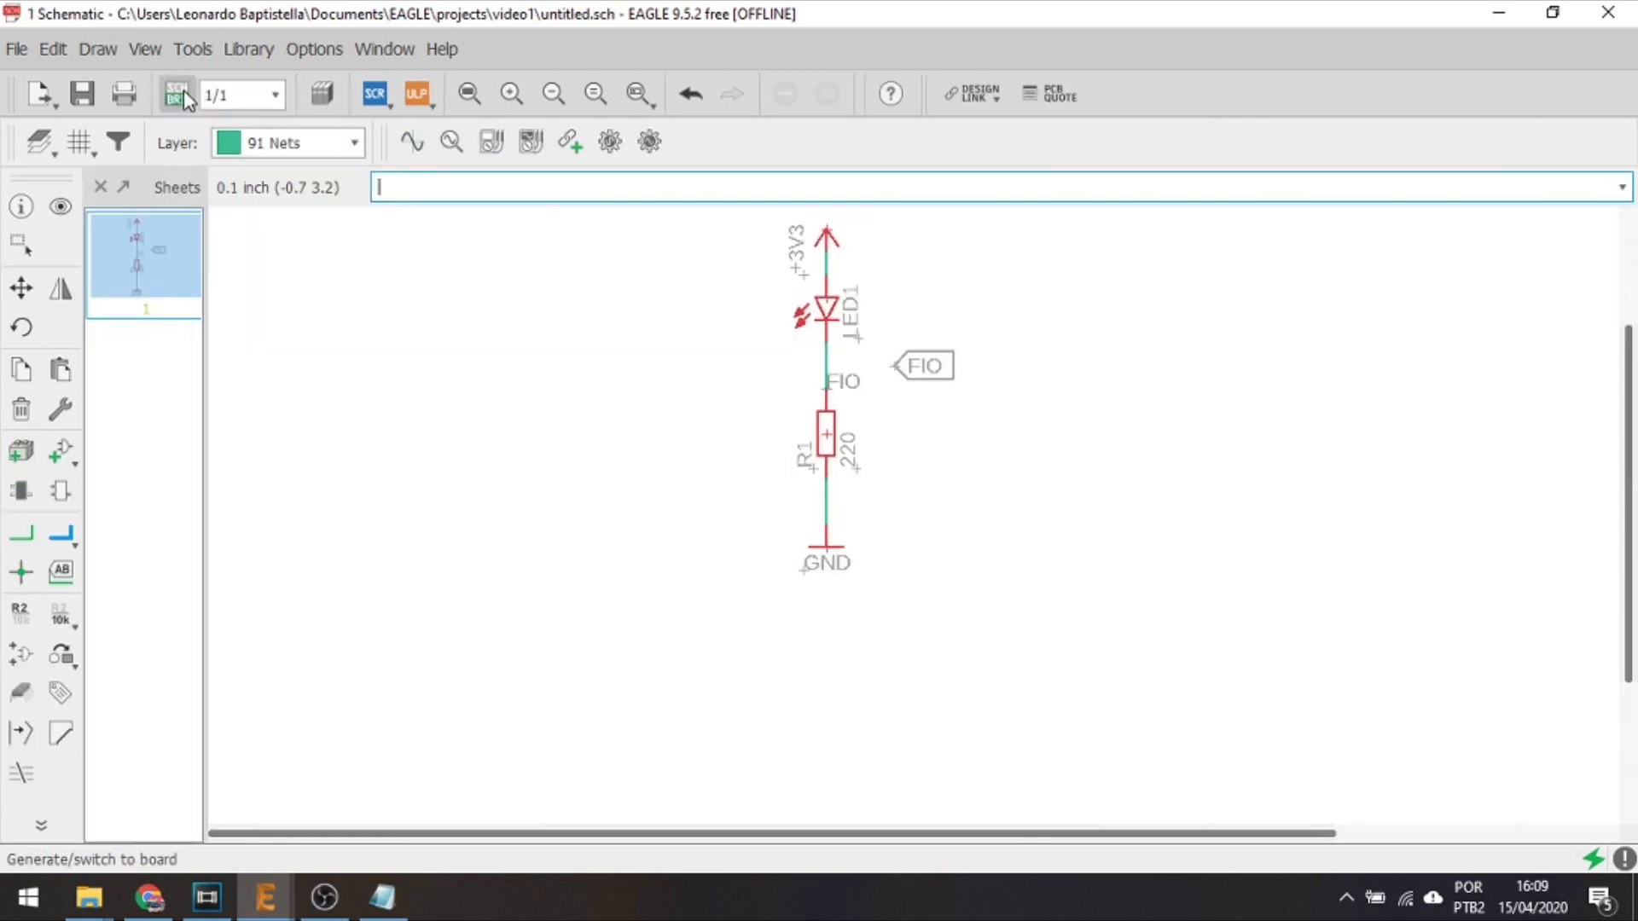
click(176, 93)
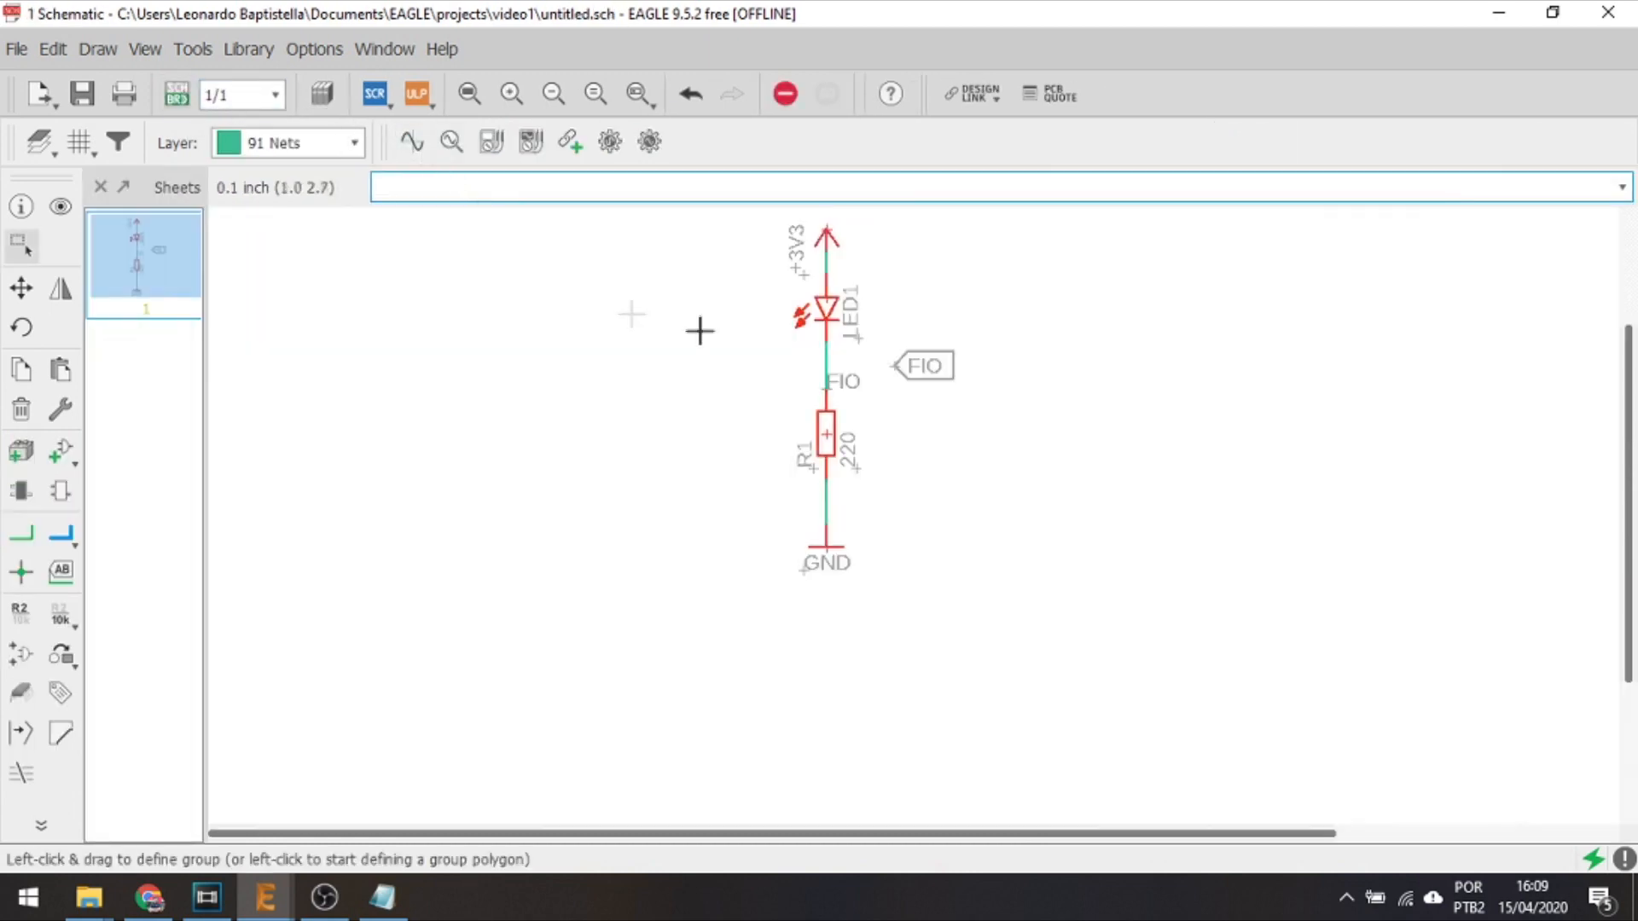
click(1092, 313)
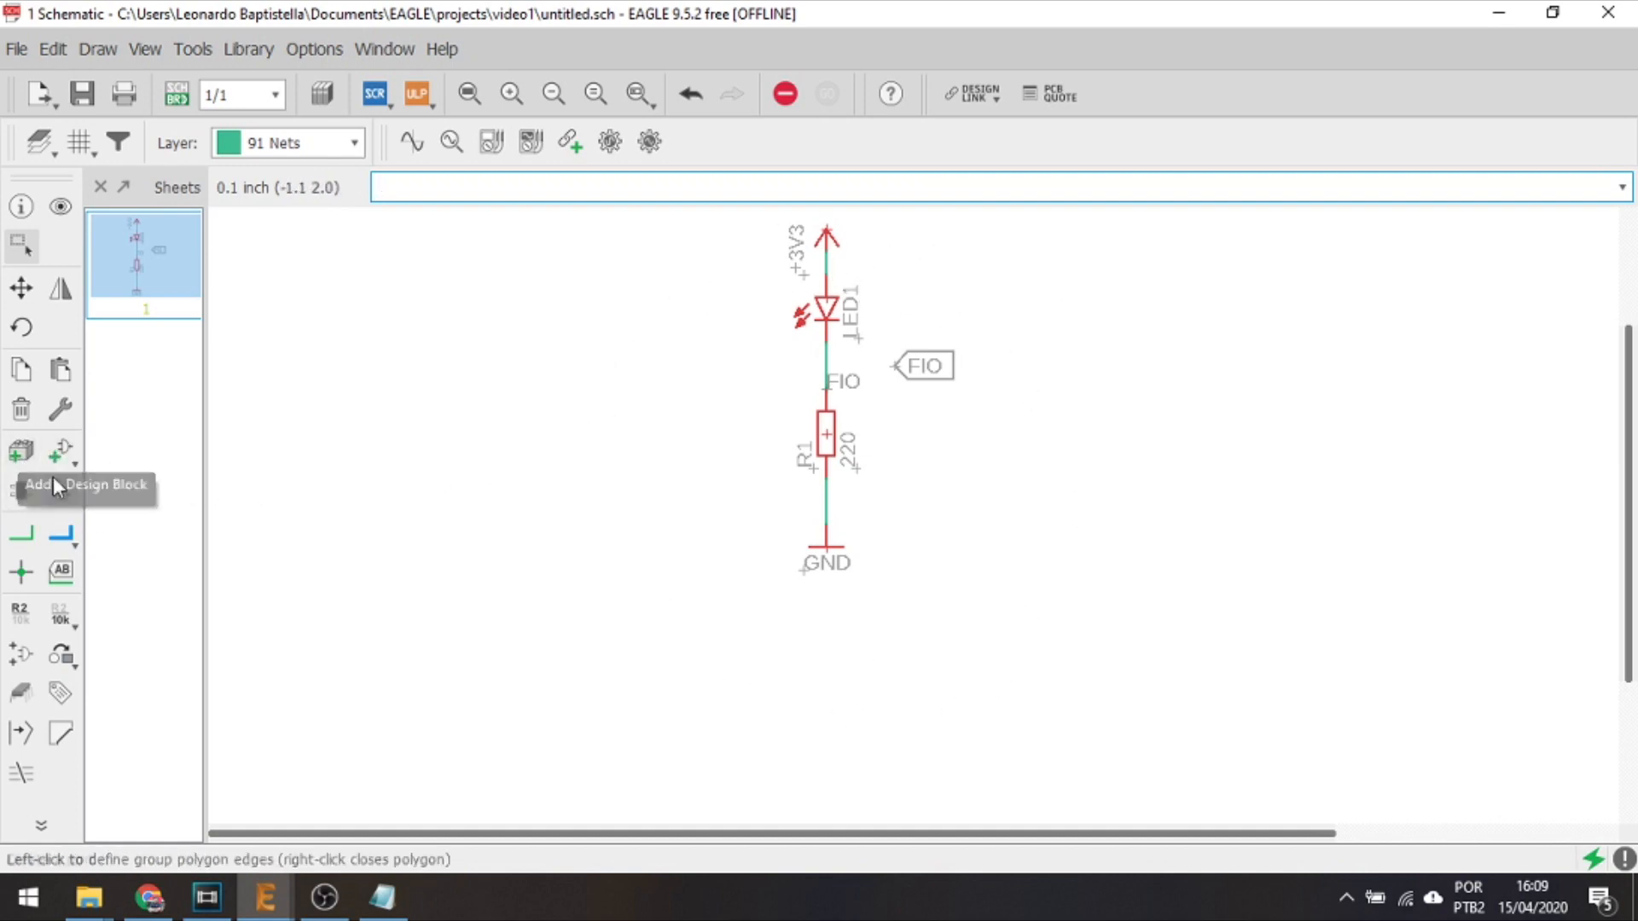
click(21, 449)
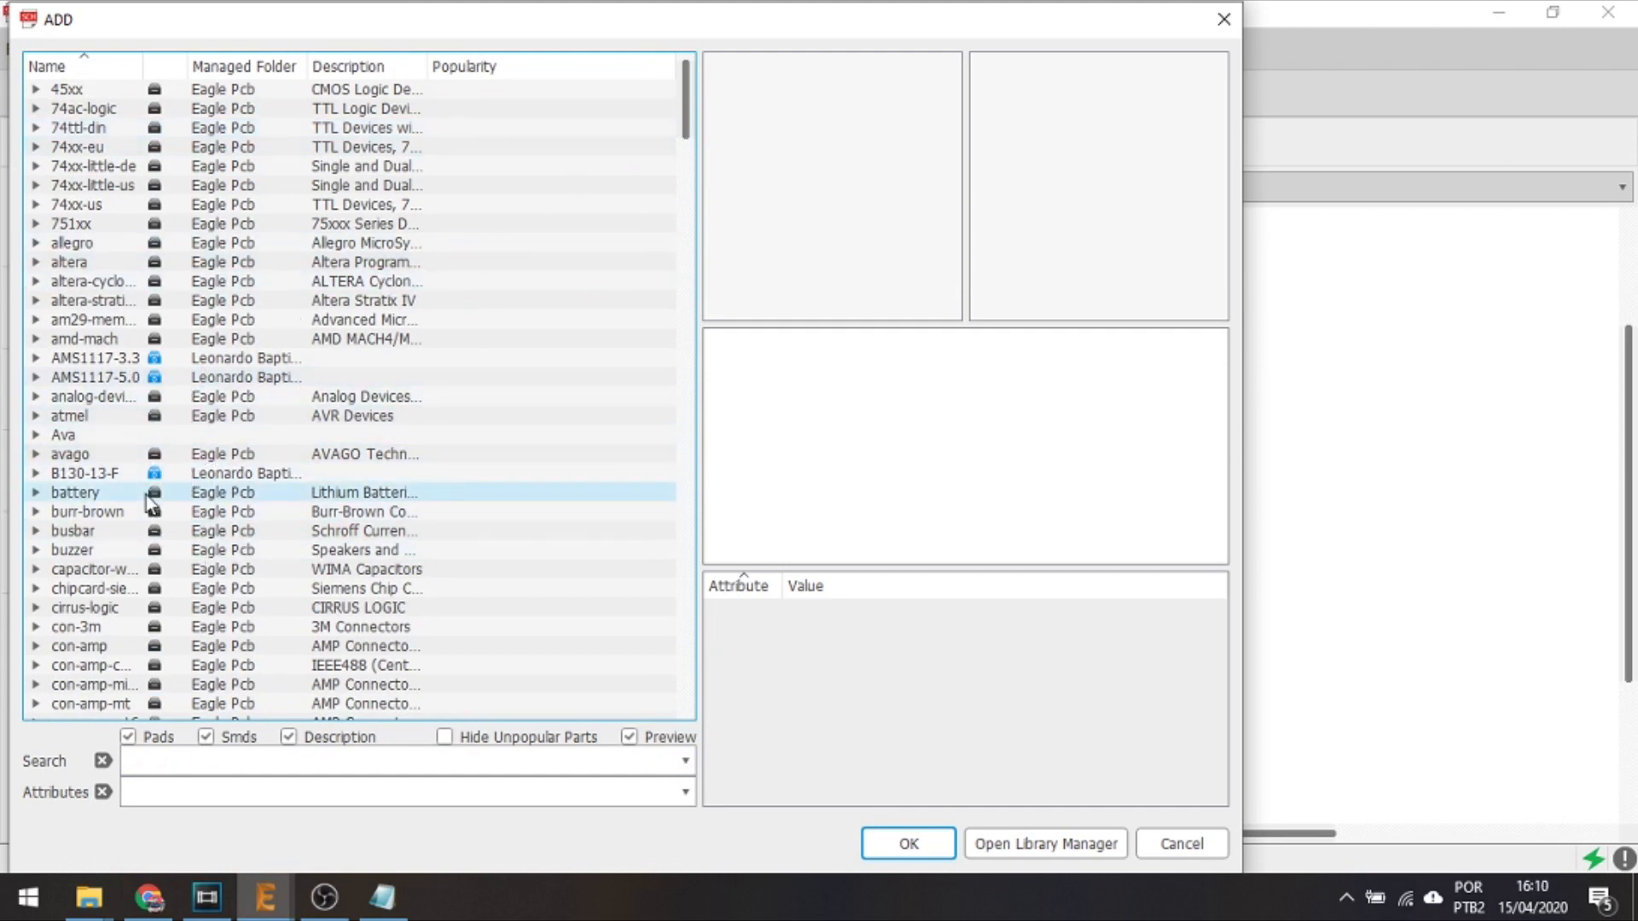
click(109, 495)
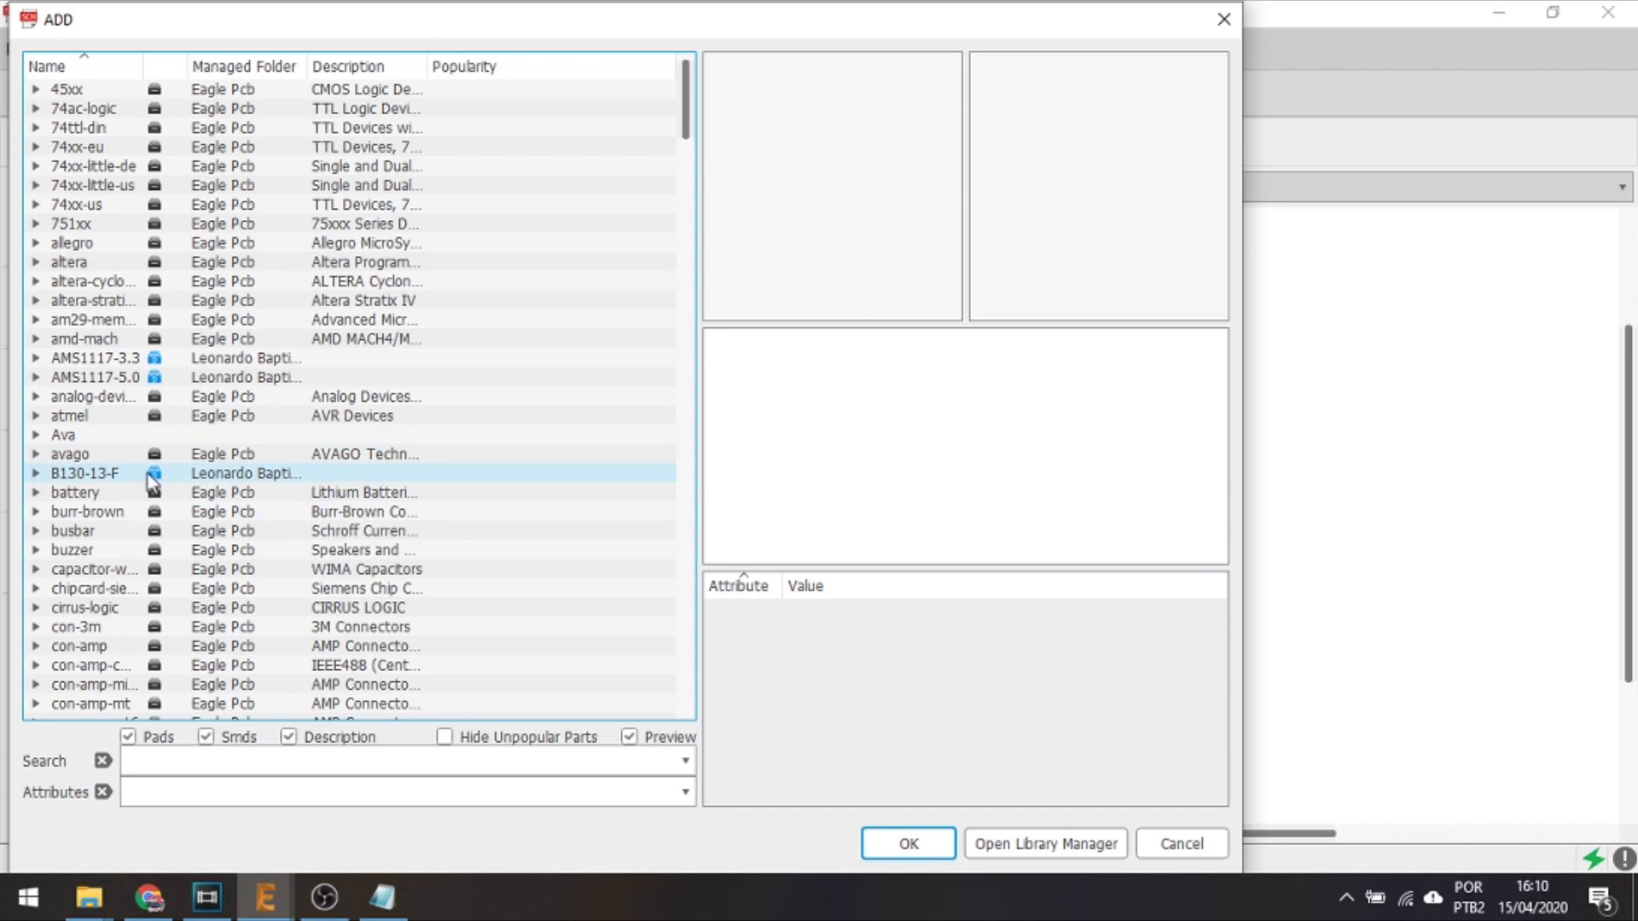
click(153, 393)
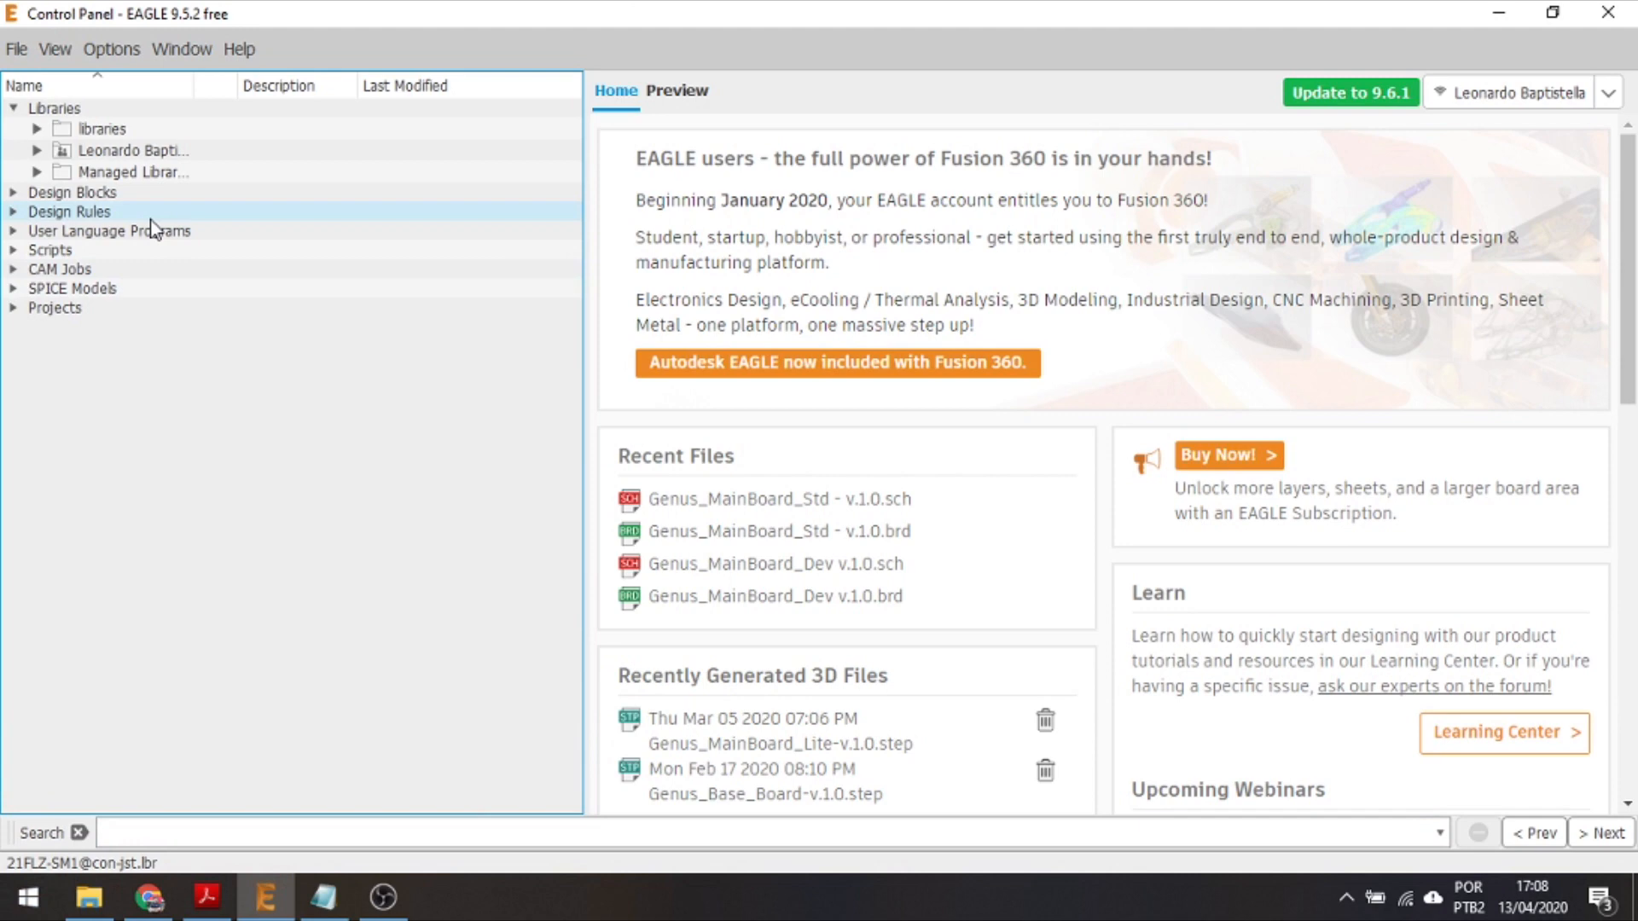
Browse the managed Eagle Pcb libraries in the Control Panel and preview the FT230X device from ftdichip.lbr
click(38, 172)
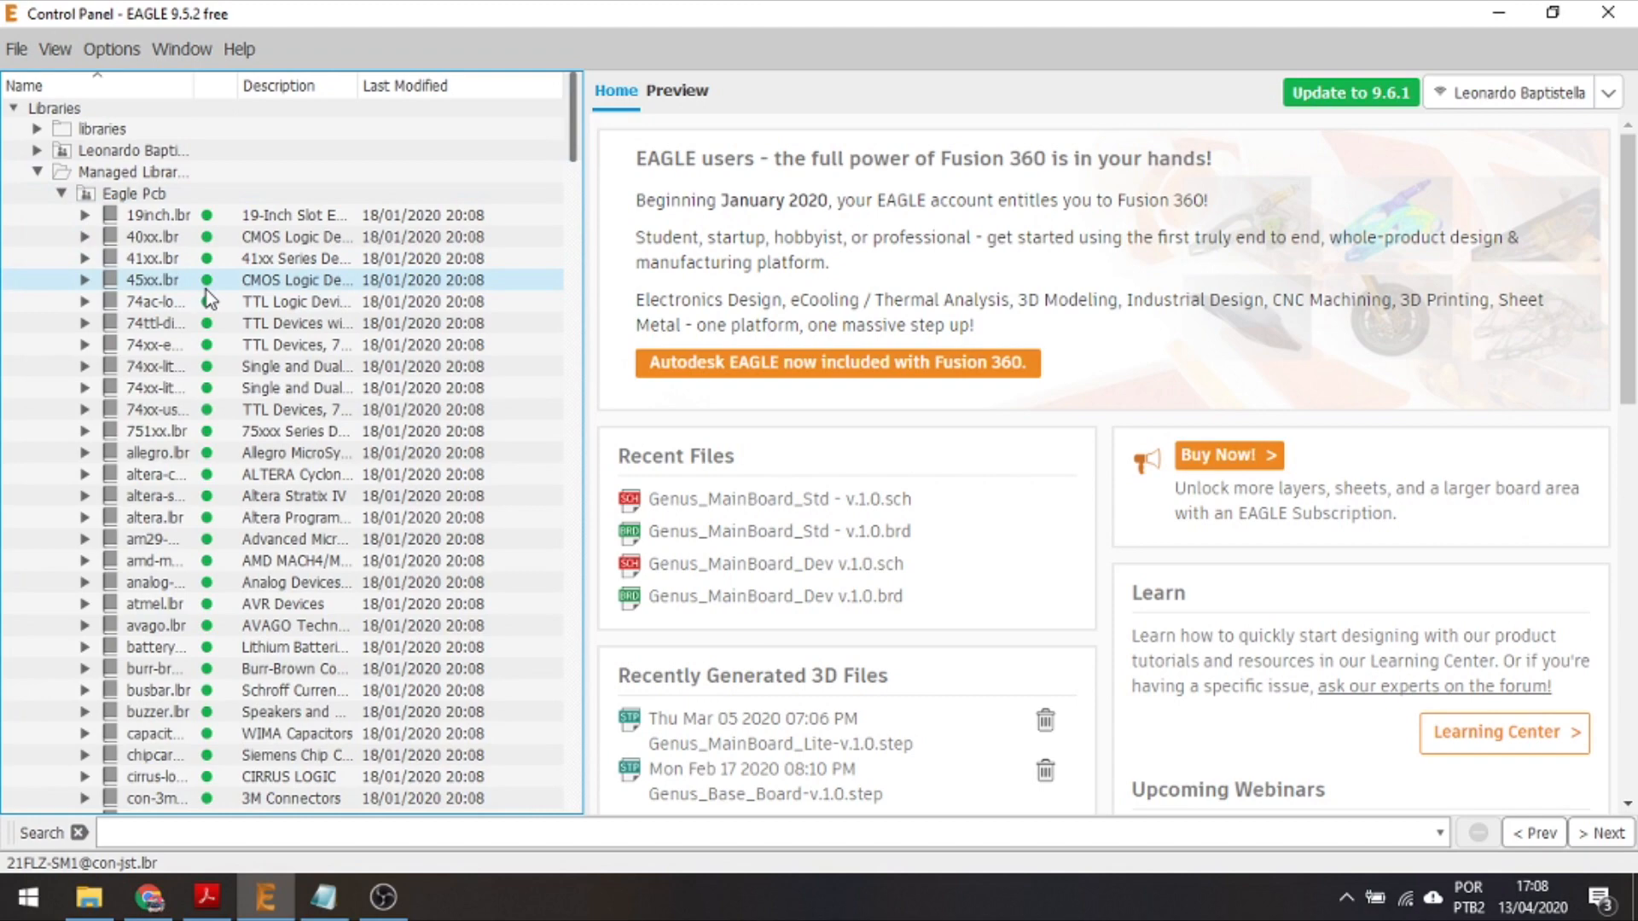
scroll(230, 343, down, 15)
scroll(242, 256, down, 5)
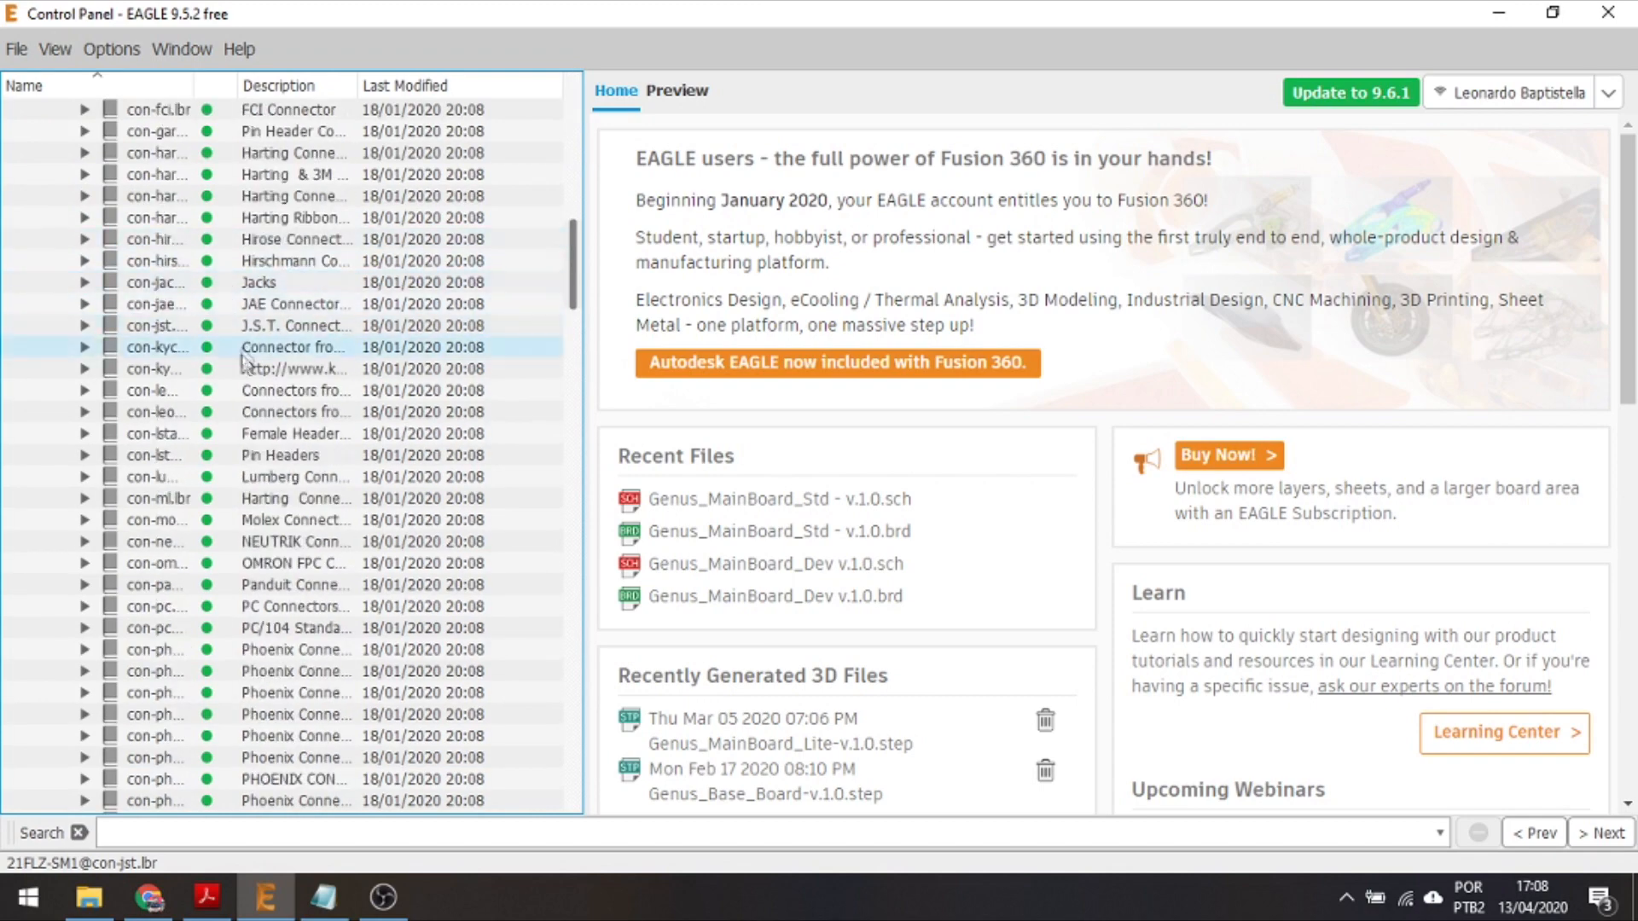
scroll(201, 546, down, 5)
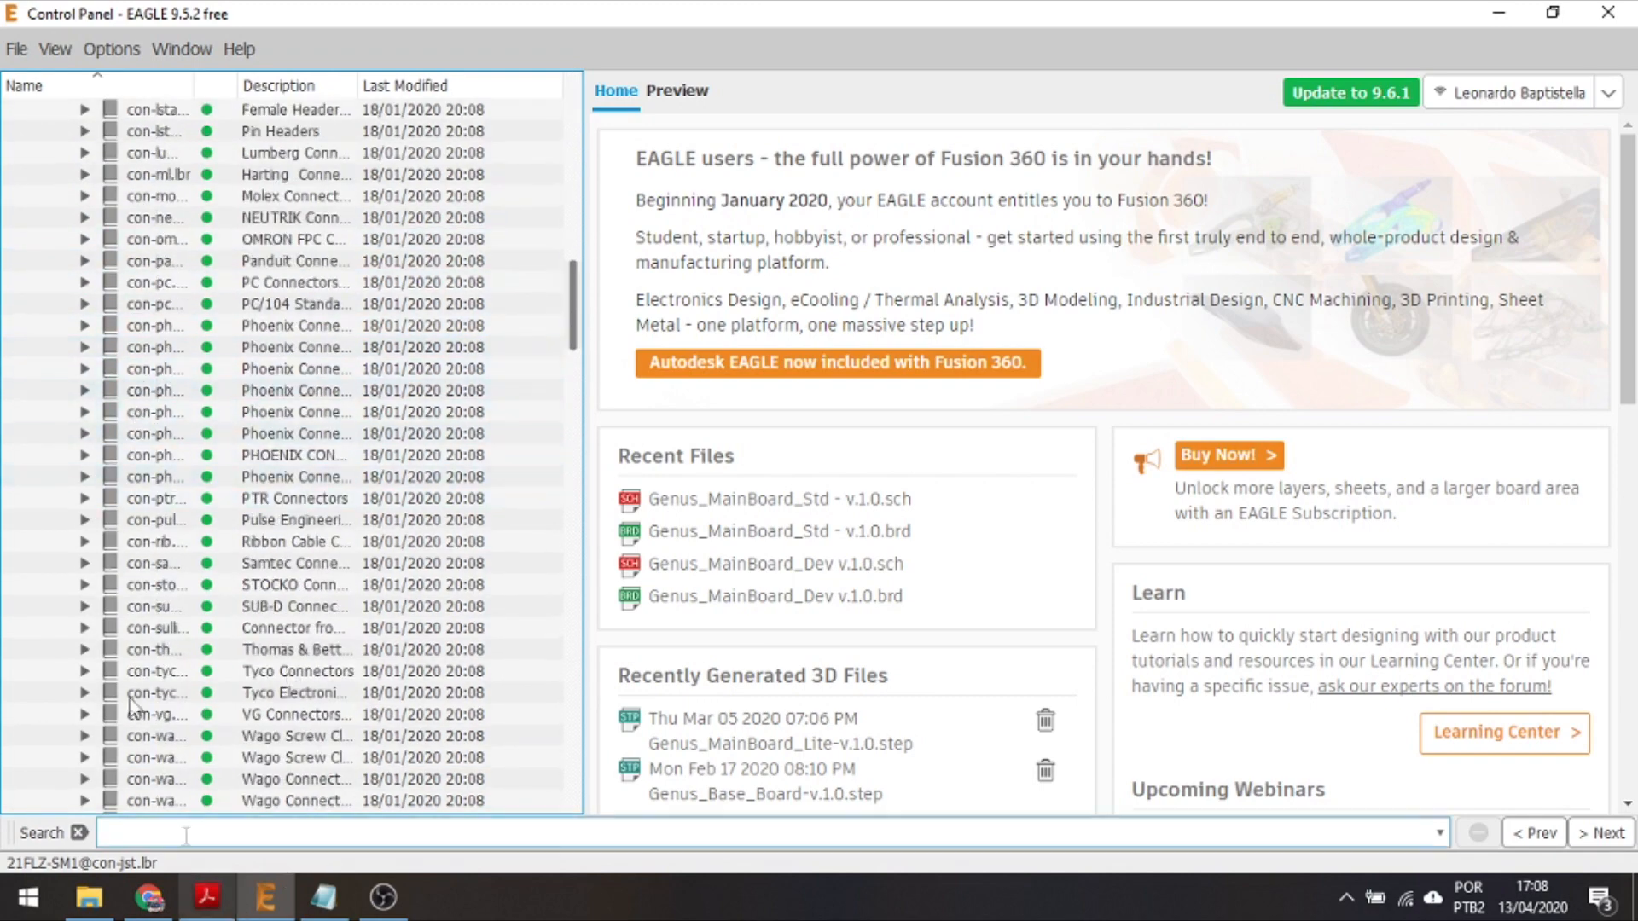
scroll(201, 564, down, 6)
scroll(201, 564, down, 2)
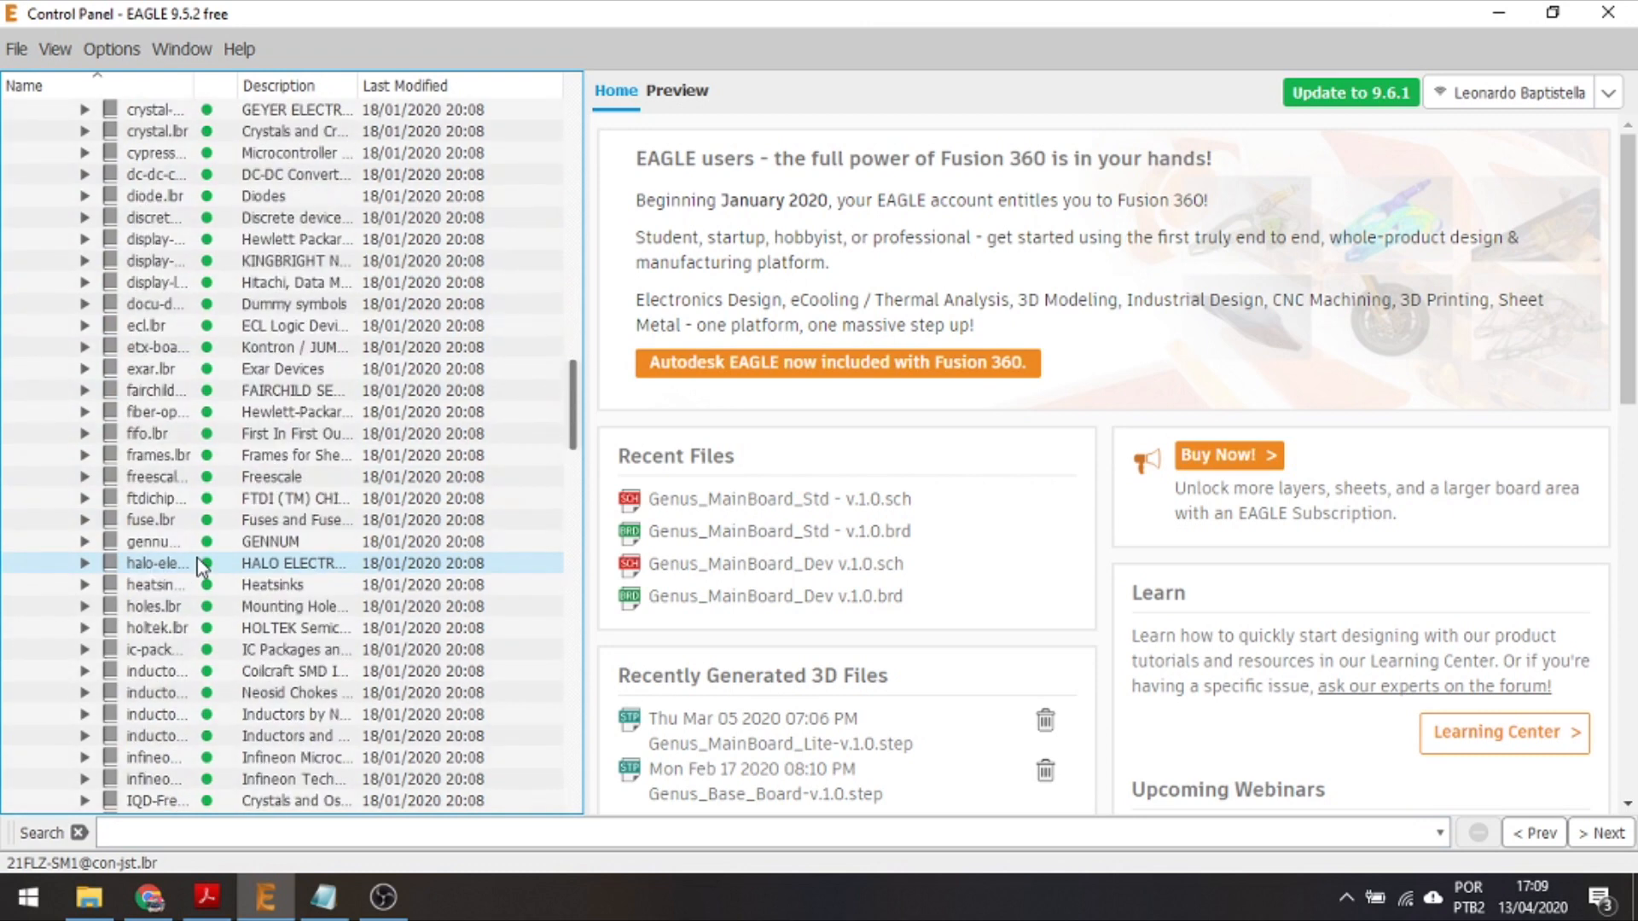
scroll(201, 565, down, 1)
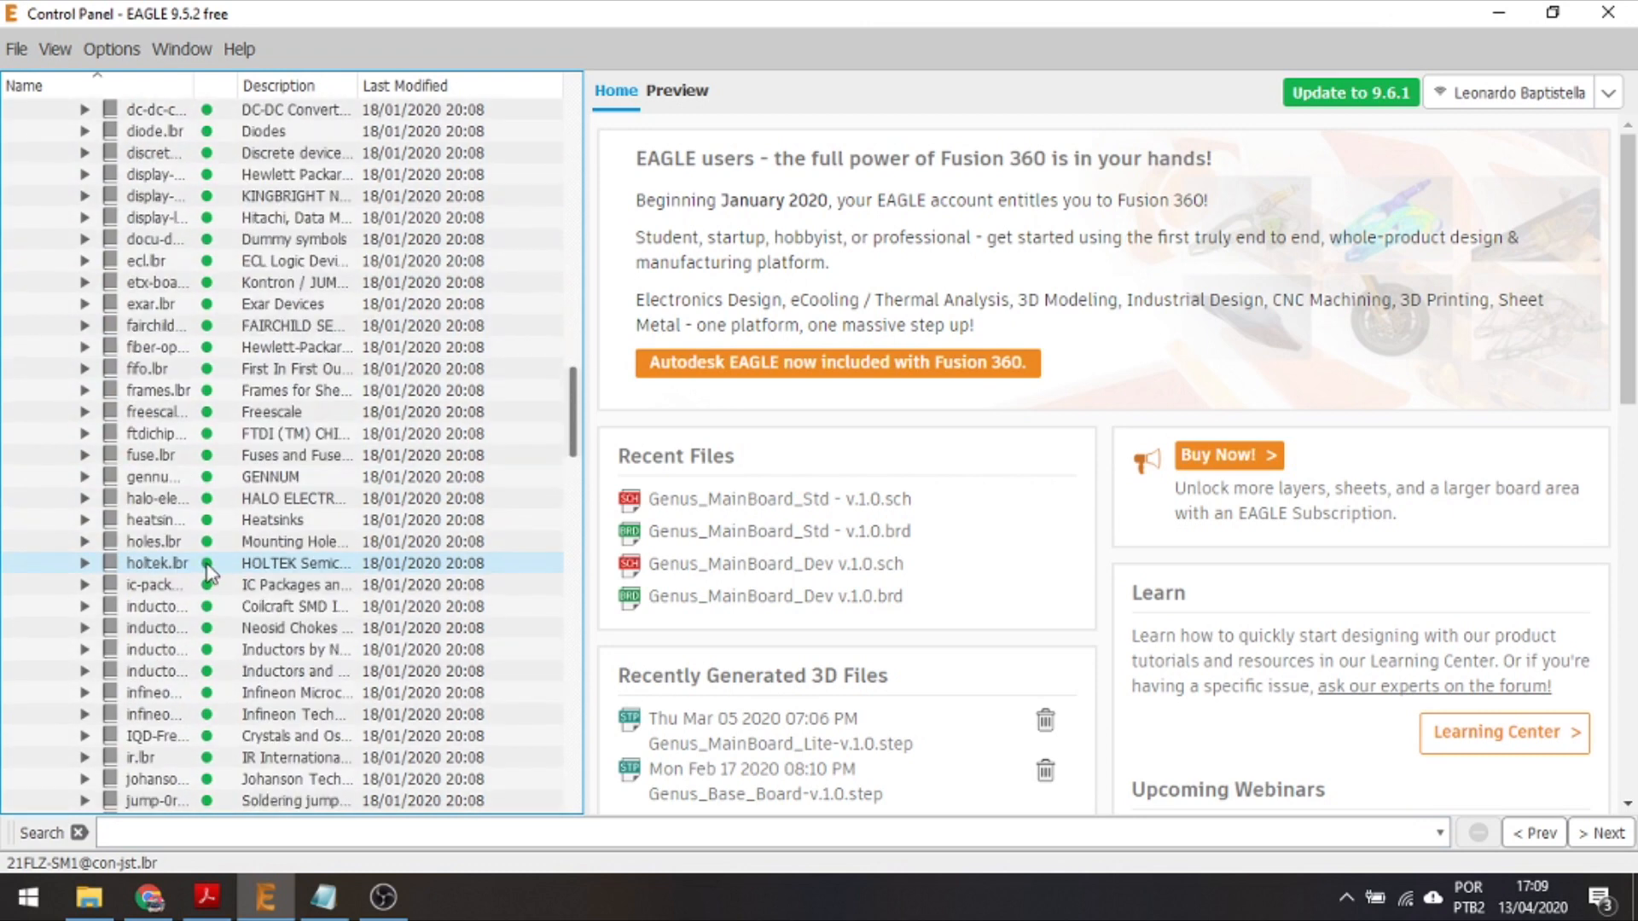
scroll(210, 572, down, 3)
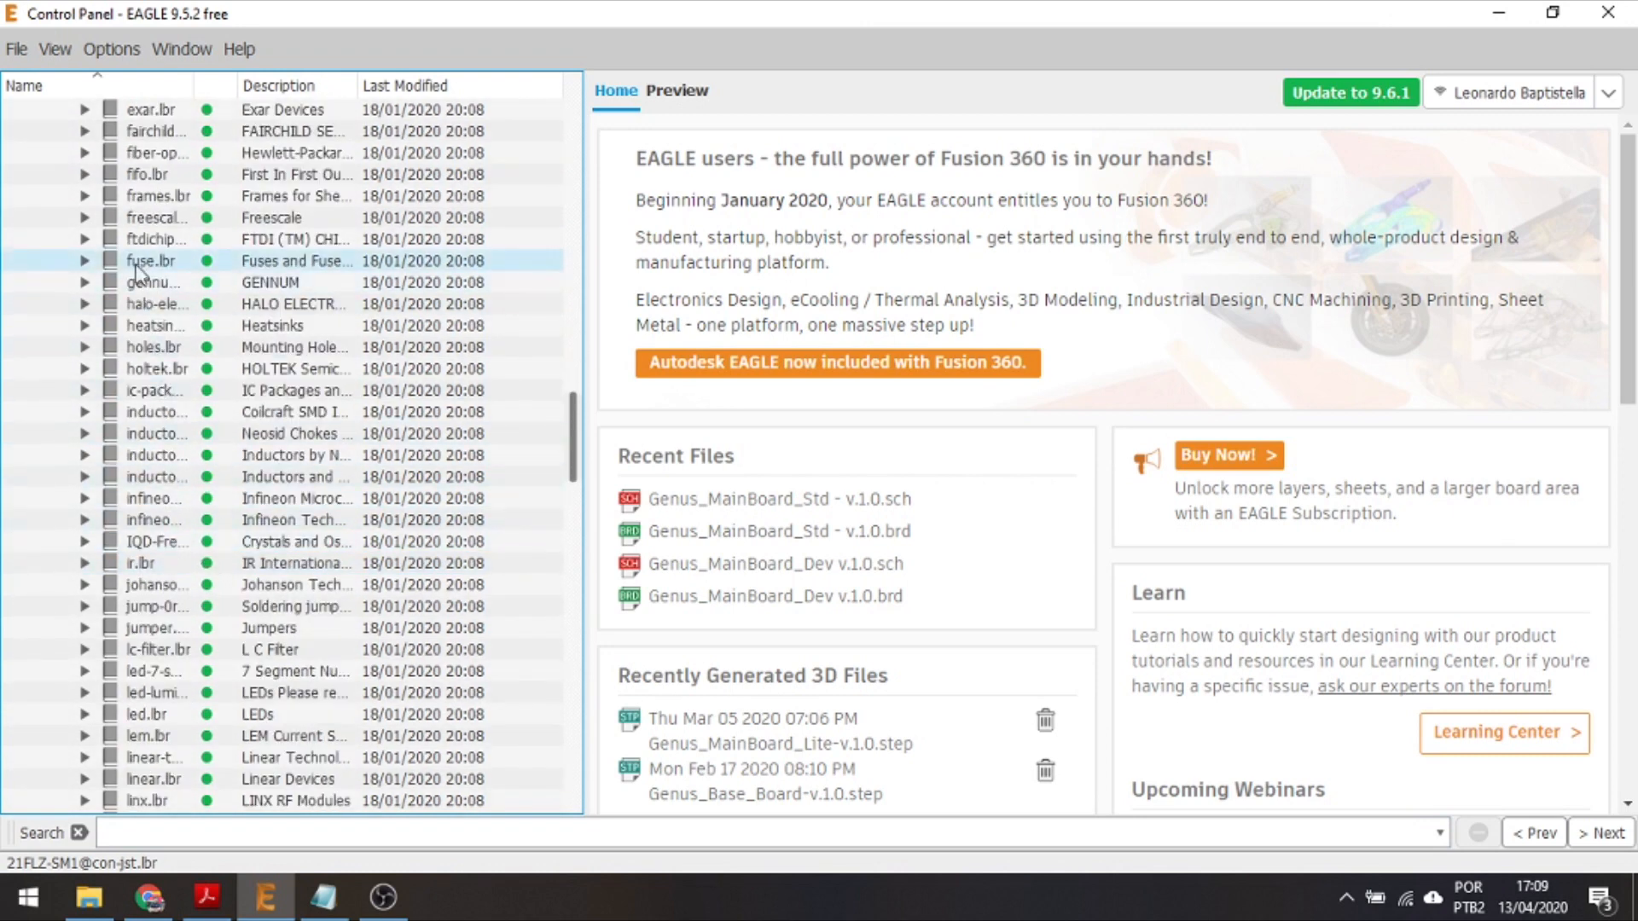
click(85, 240)
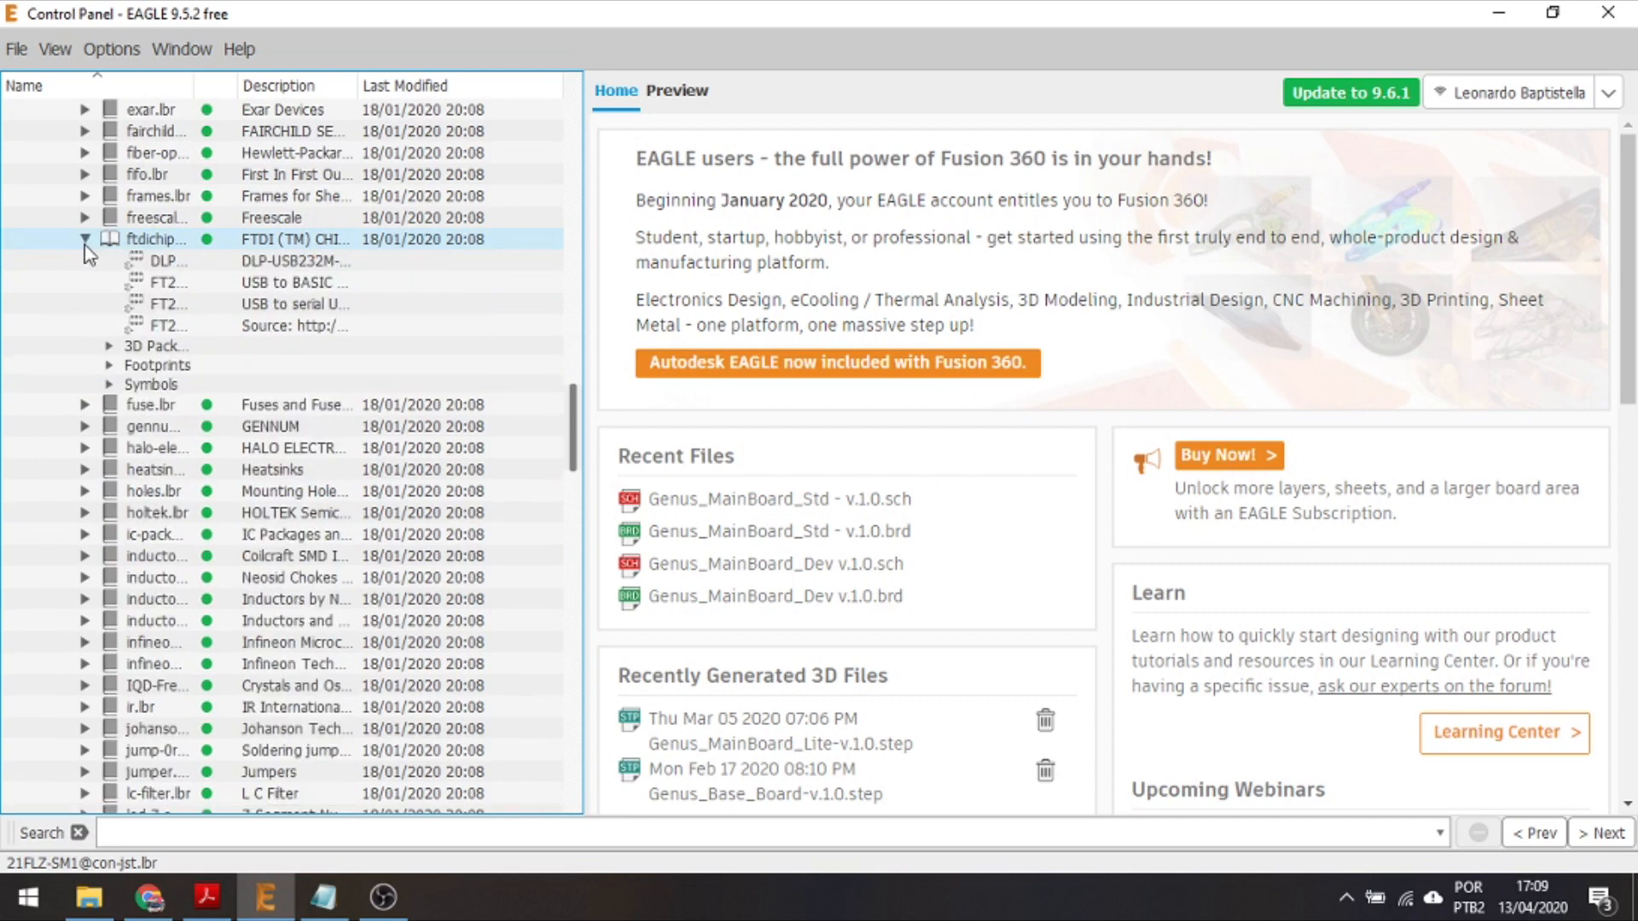
click(158, 285)
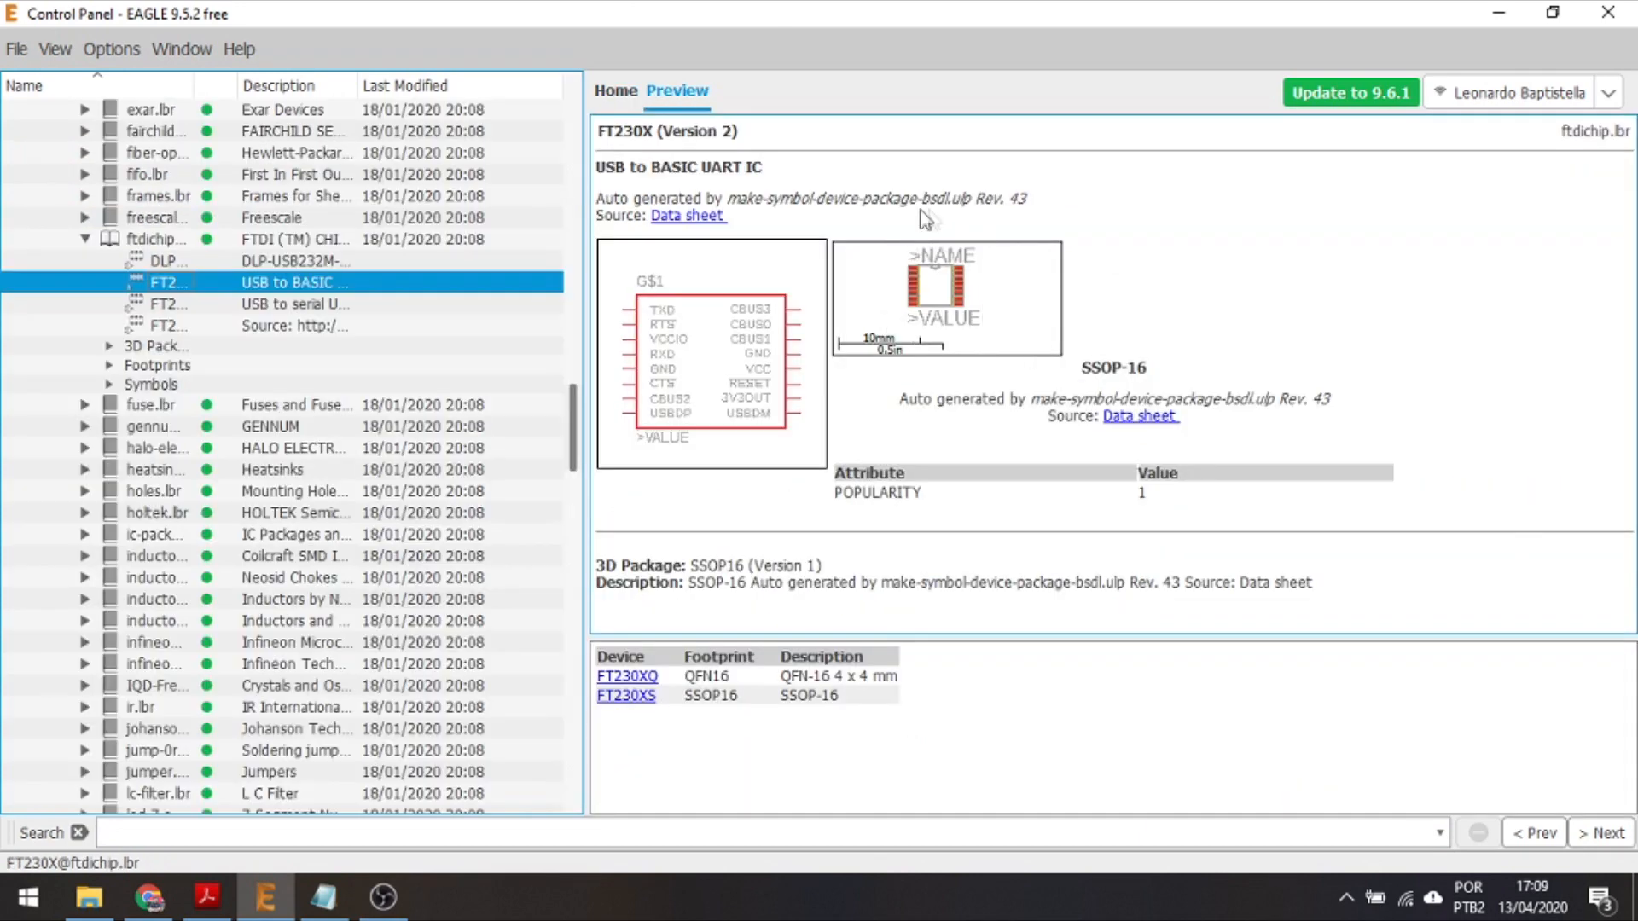
Open the ftdichip.lbr library and inspect the DLP-USB232M-G device with its symbol, footprint and 3D package
click(85, 239)
double_click(126, 239)
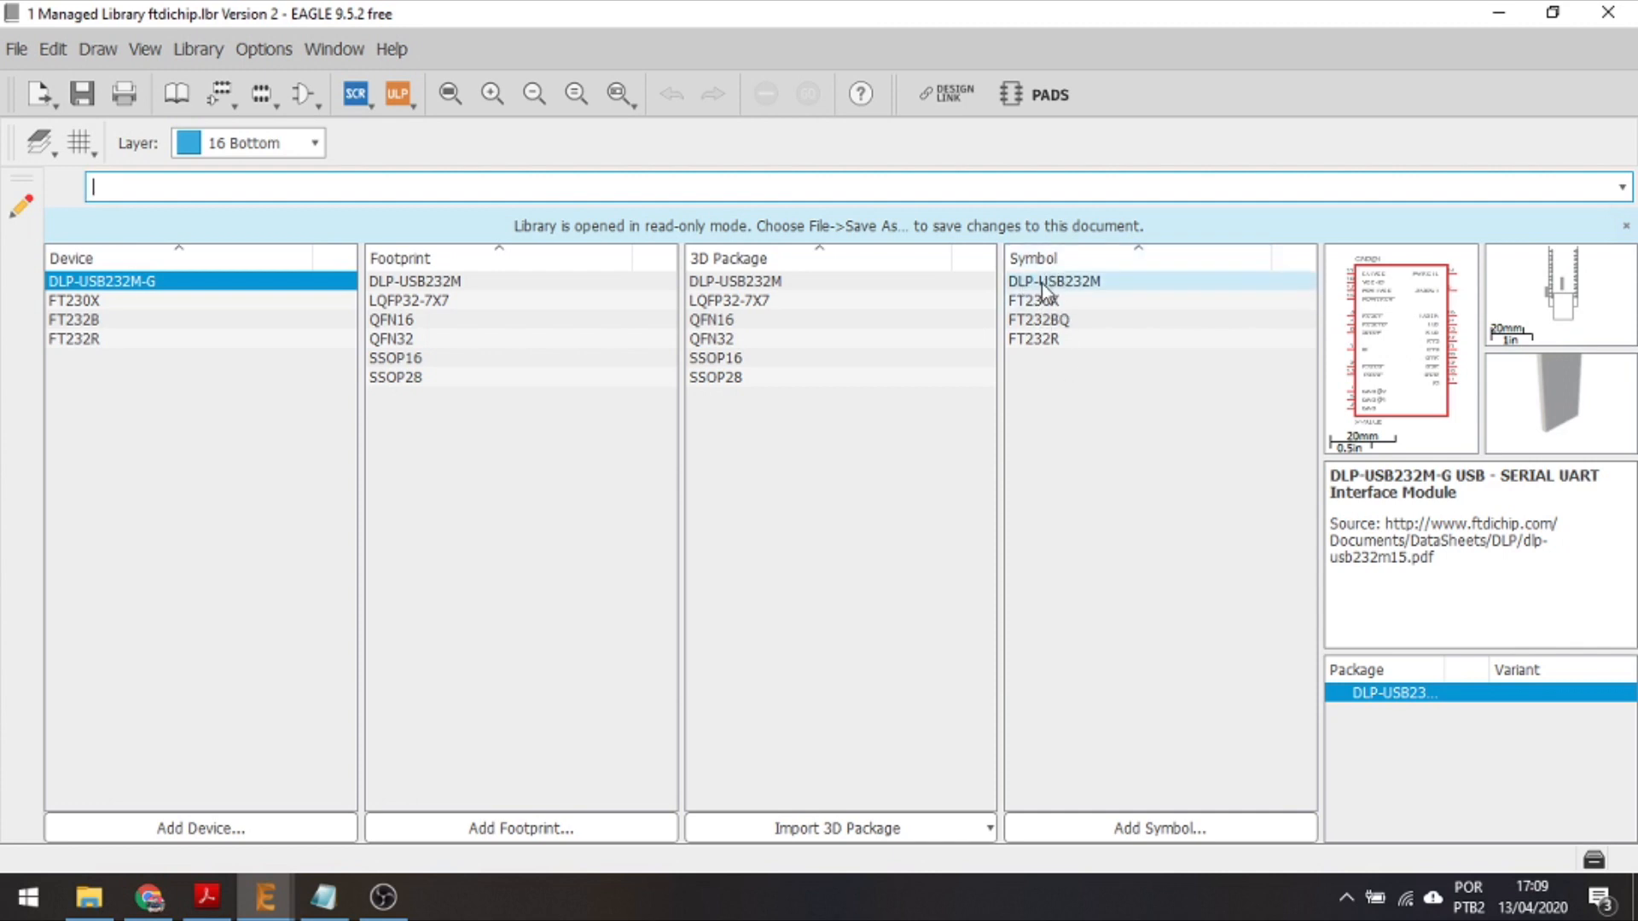
click(101, 283)
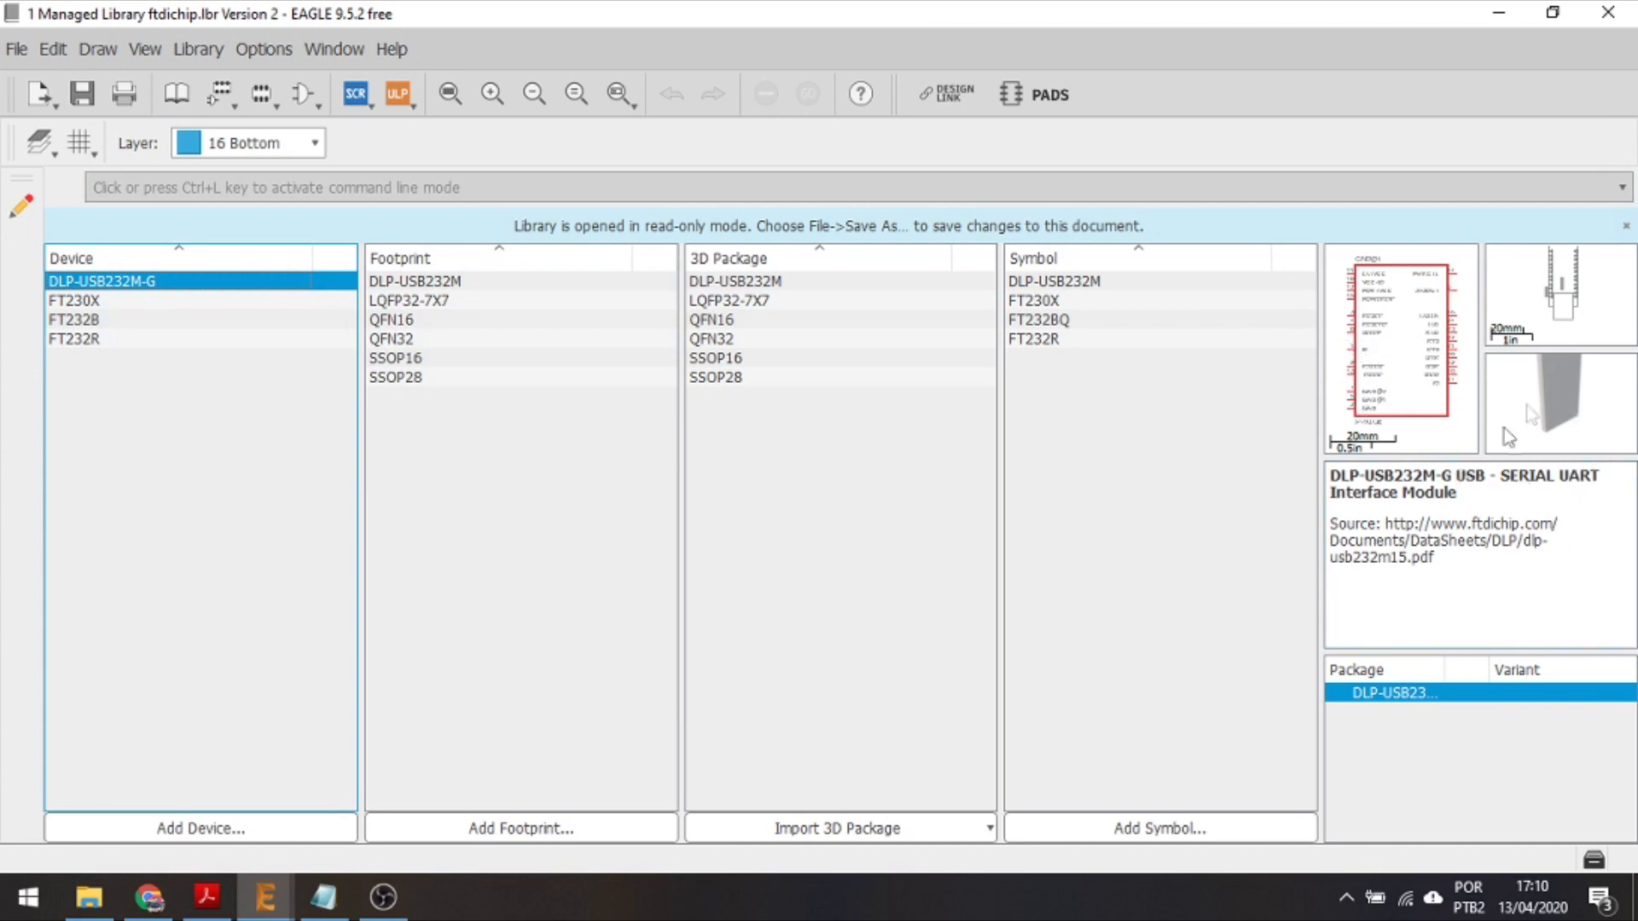
drag(1547, 373, 1555, 418)
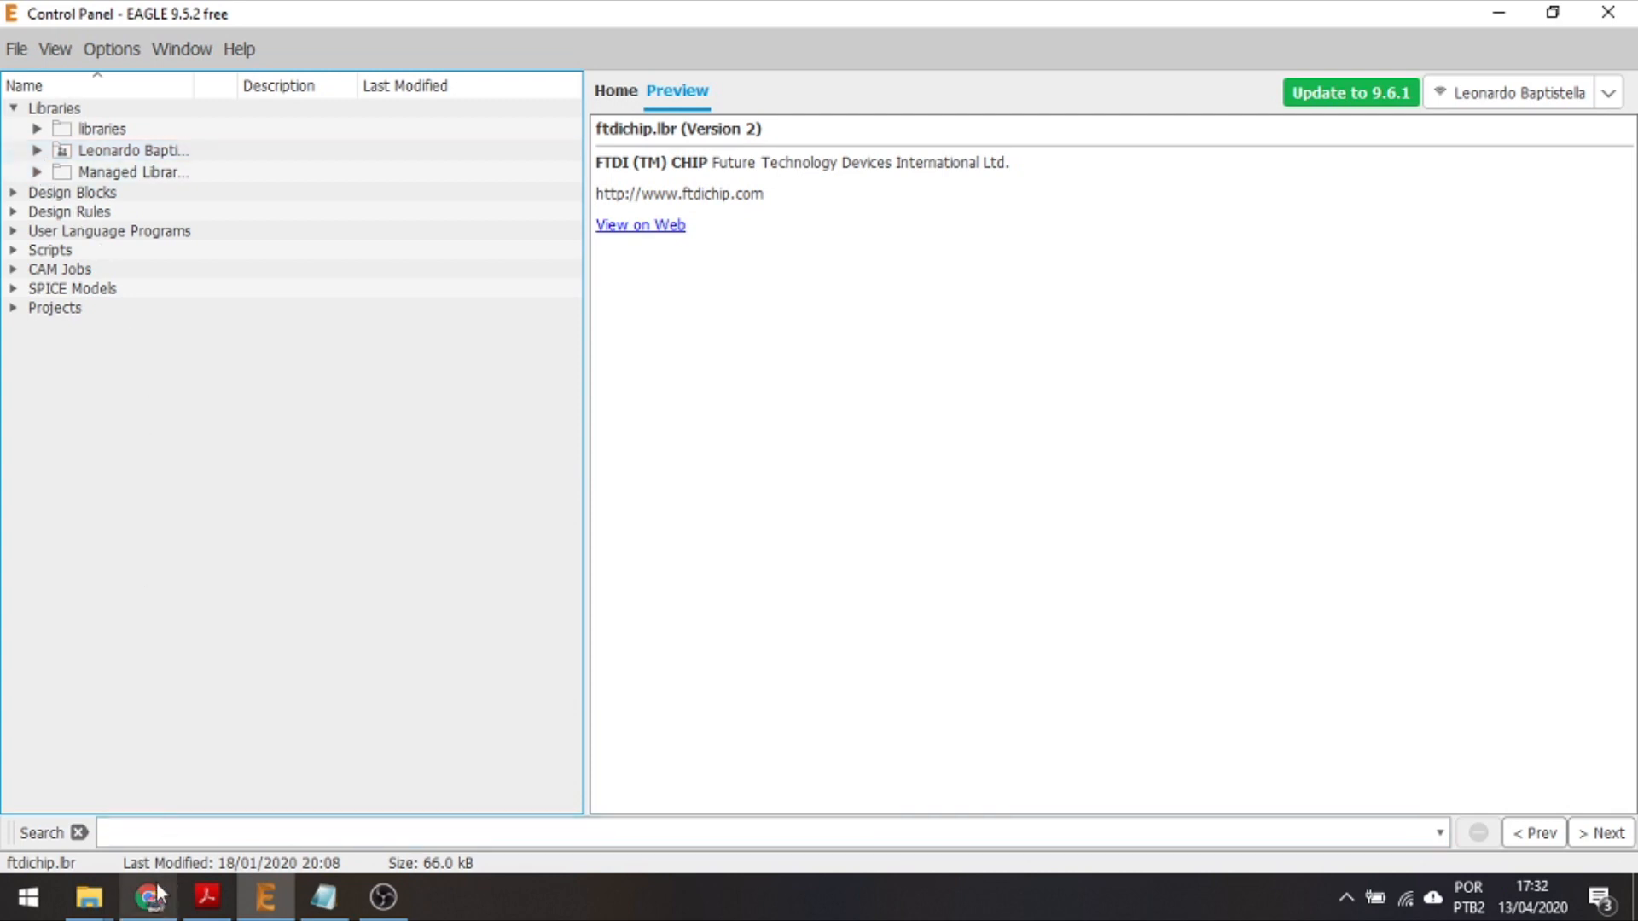
Switch to Chrome and look at the SnapEDA EAGLE page and the DIYmodules.org site as library sources
mouse_move(158, 894)
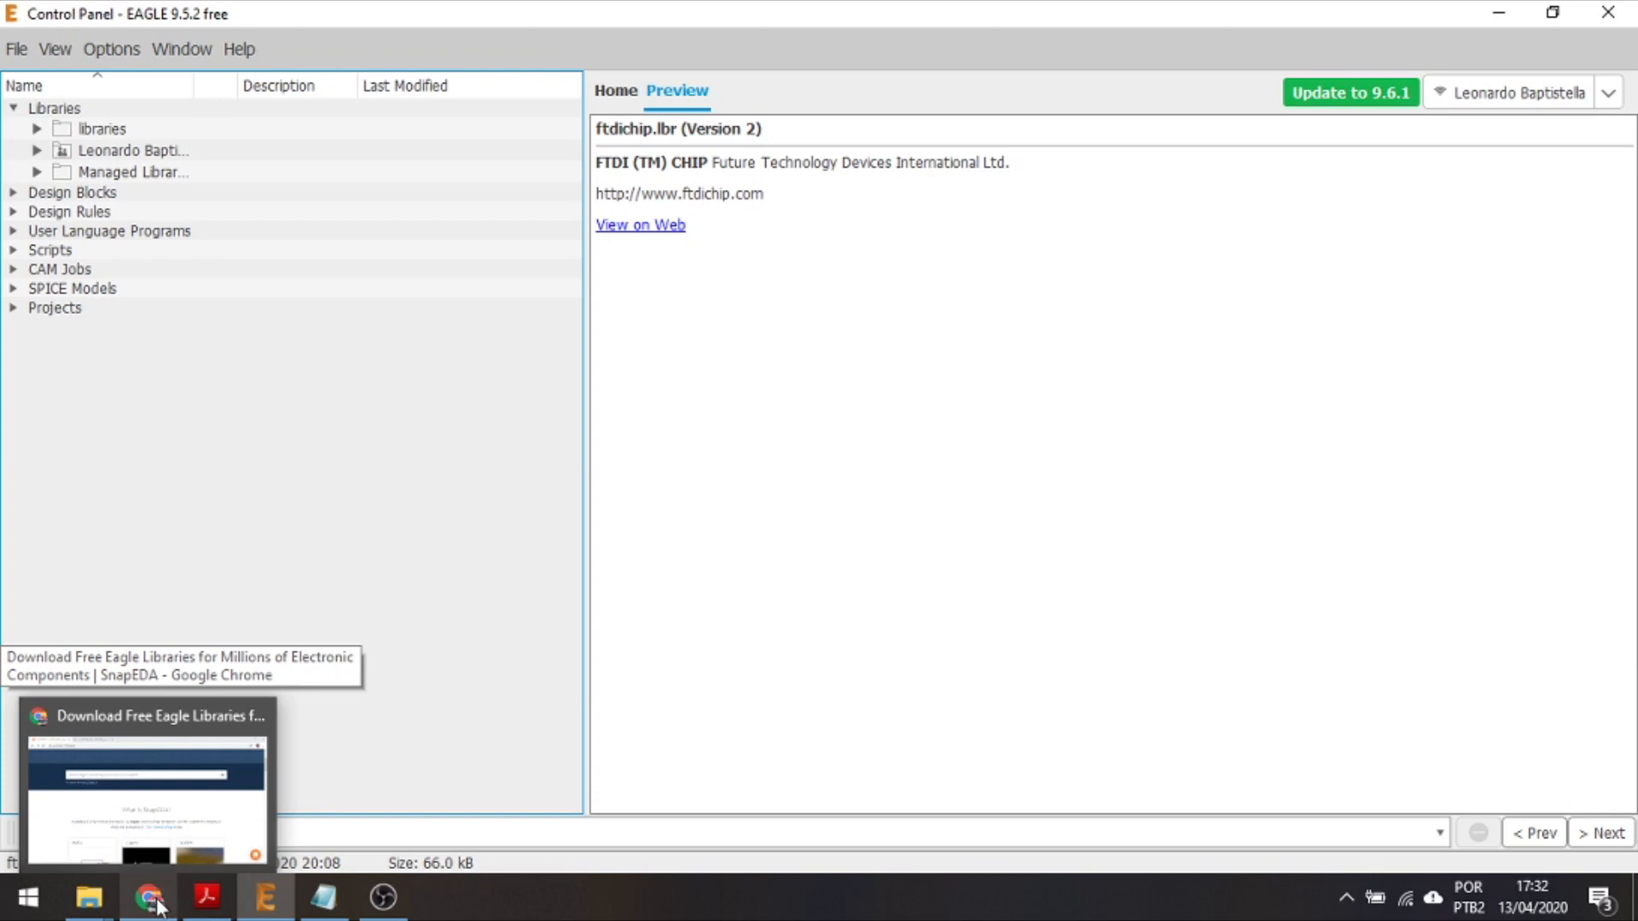
click(158, 904)
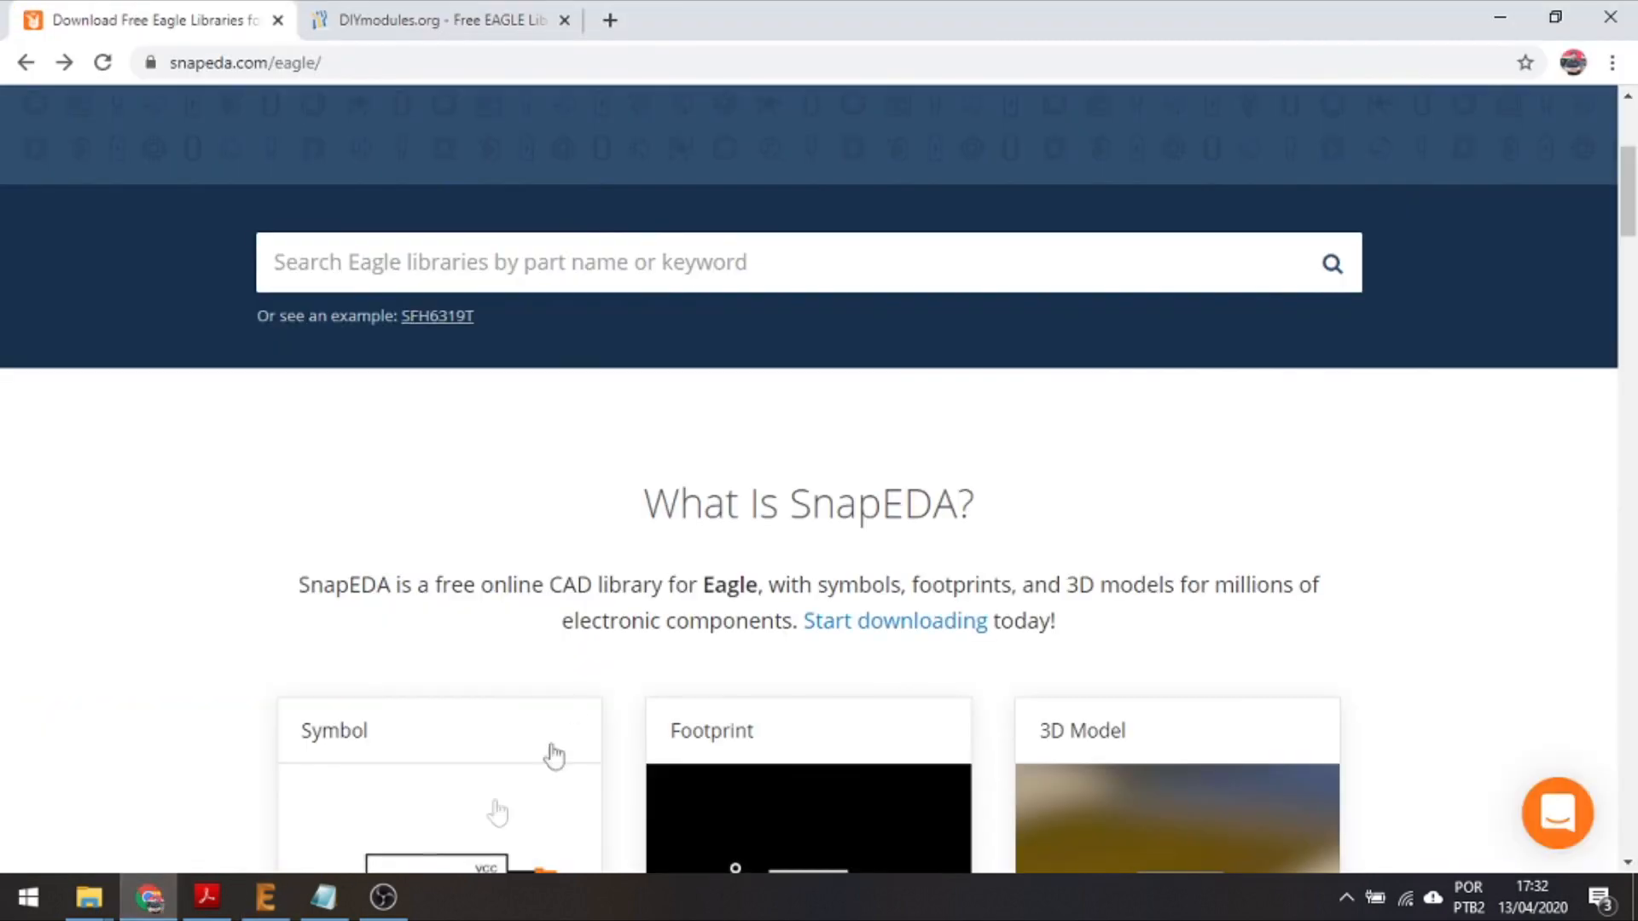
scroll(646, 550, up, 4)
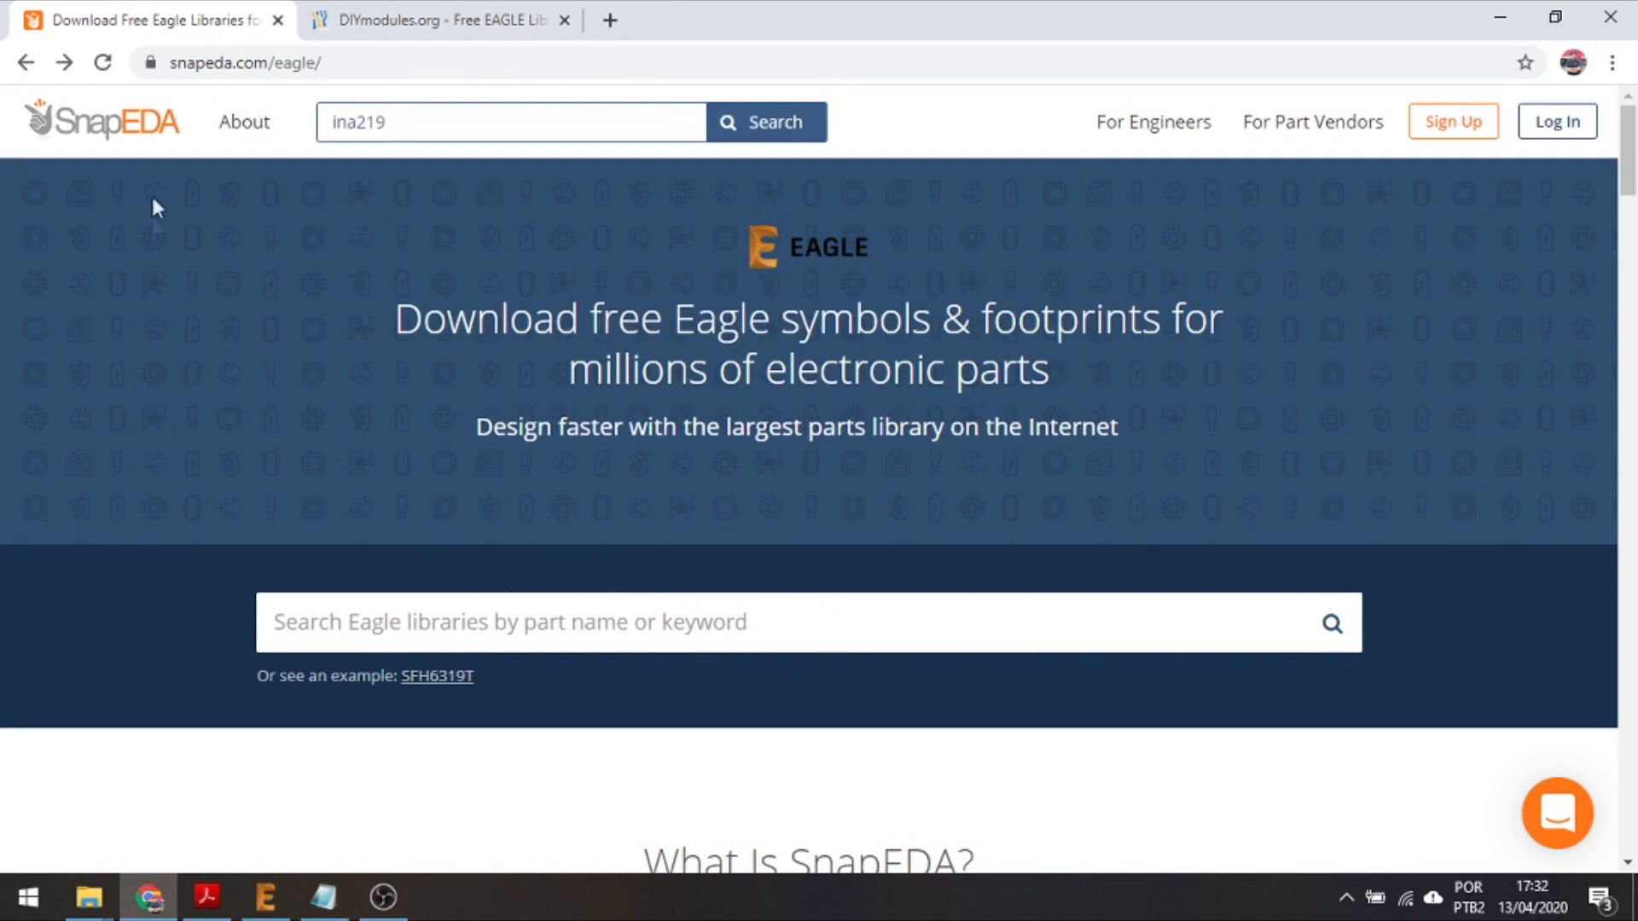
click(405, 12)
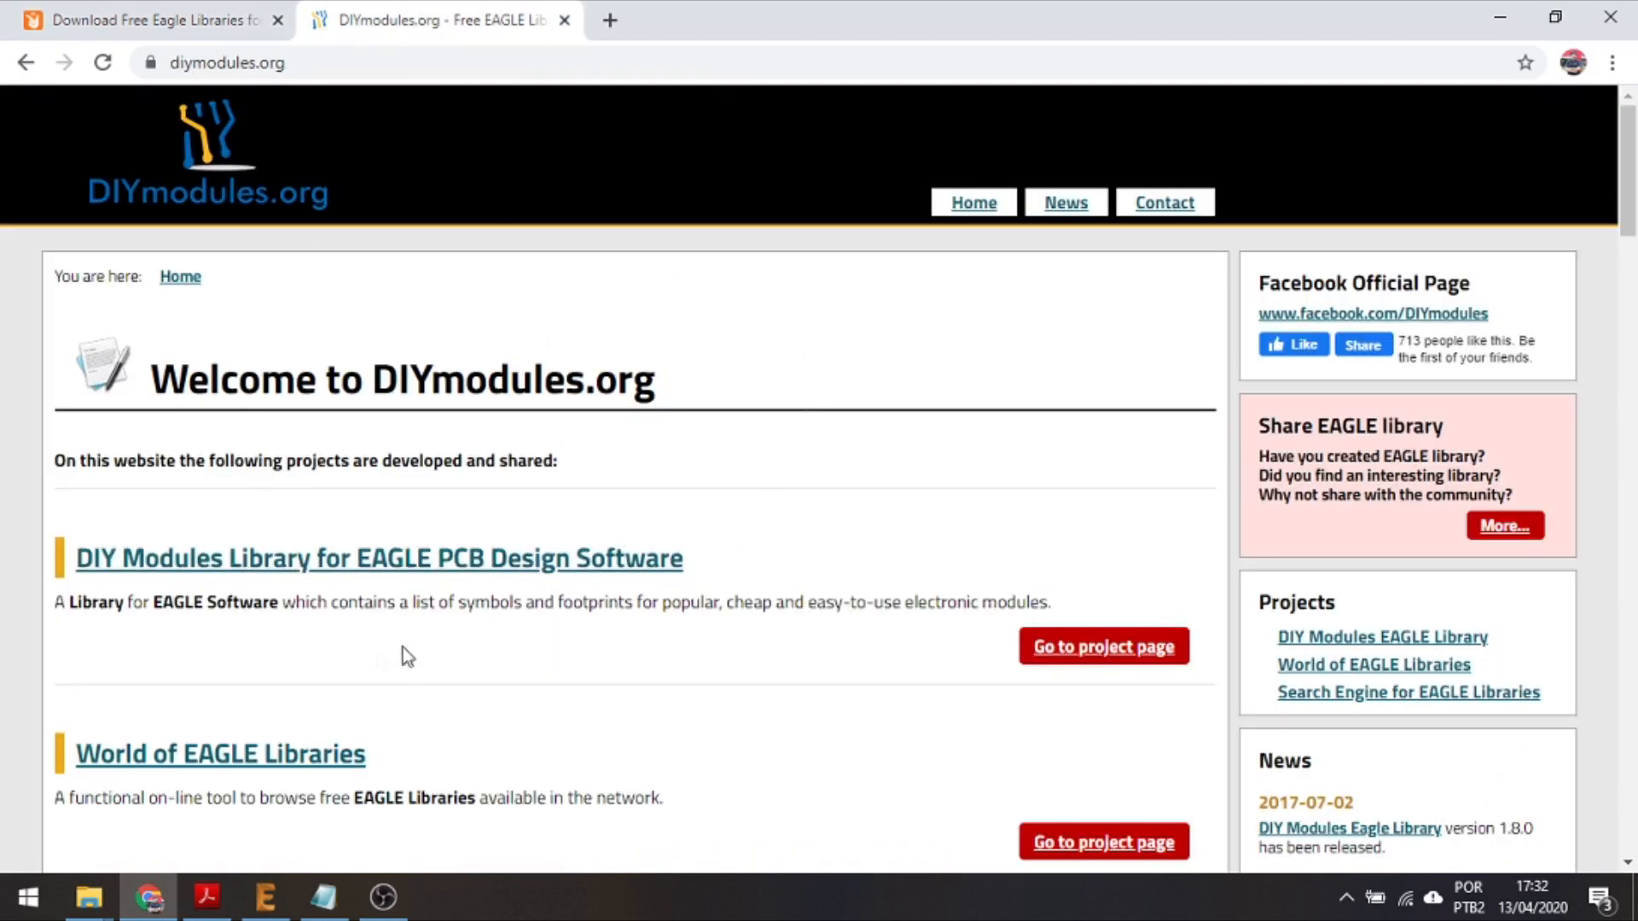
Return to SnapEDA and search its parts for ina219
click(207, 12)
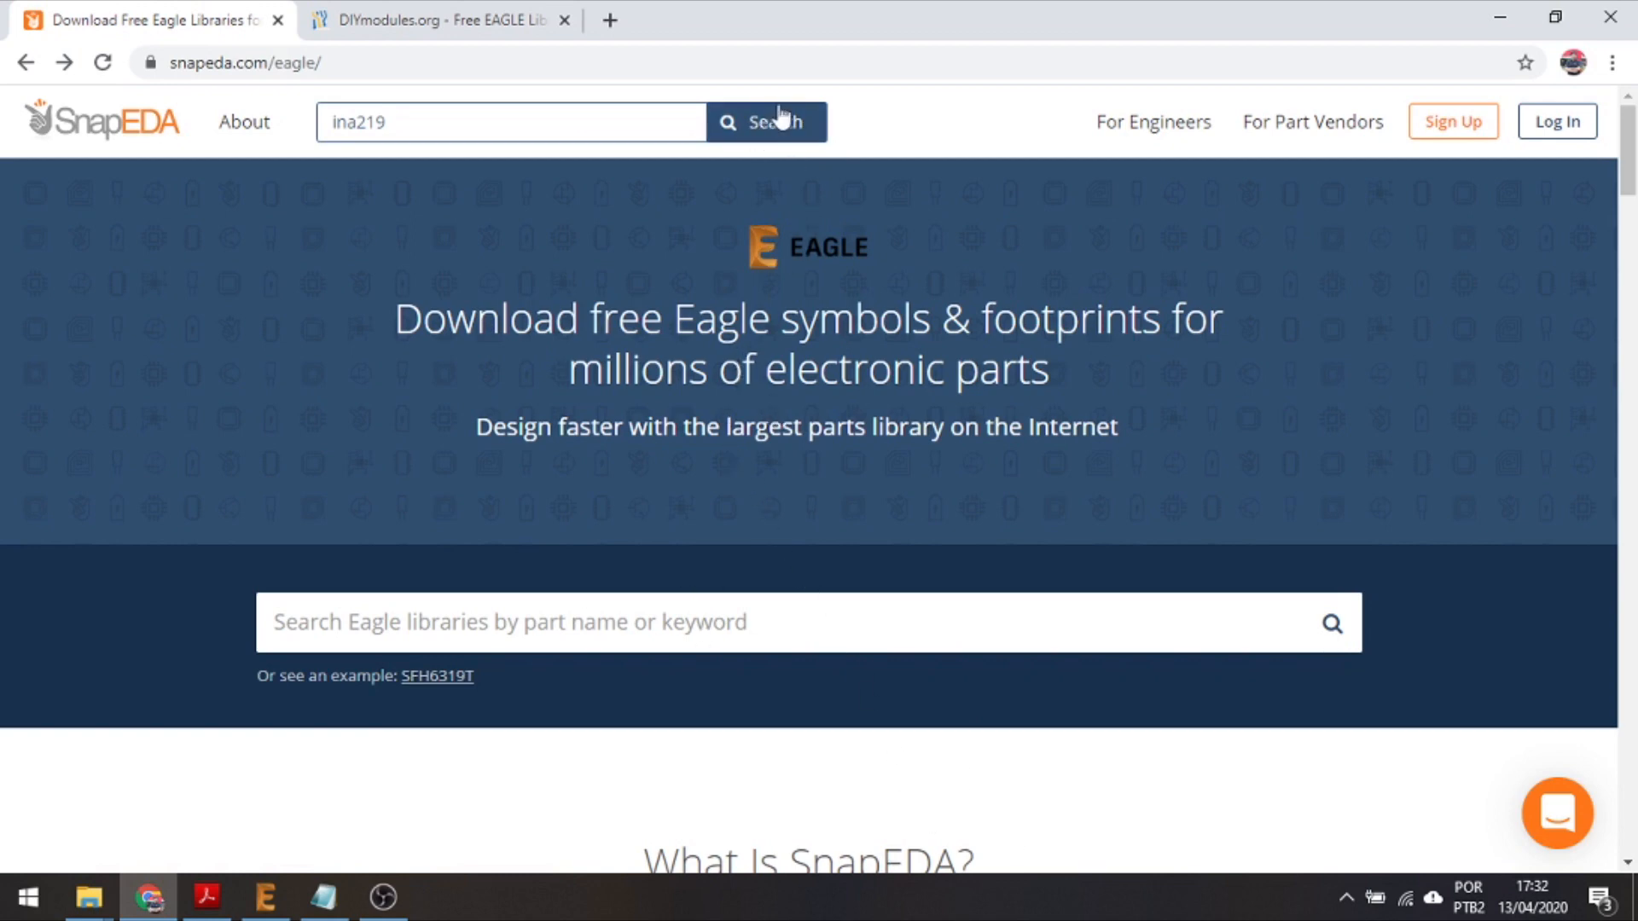
click(402, 132)
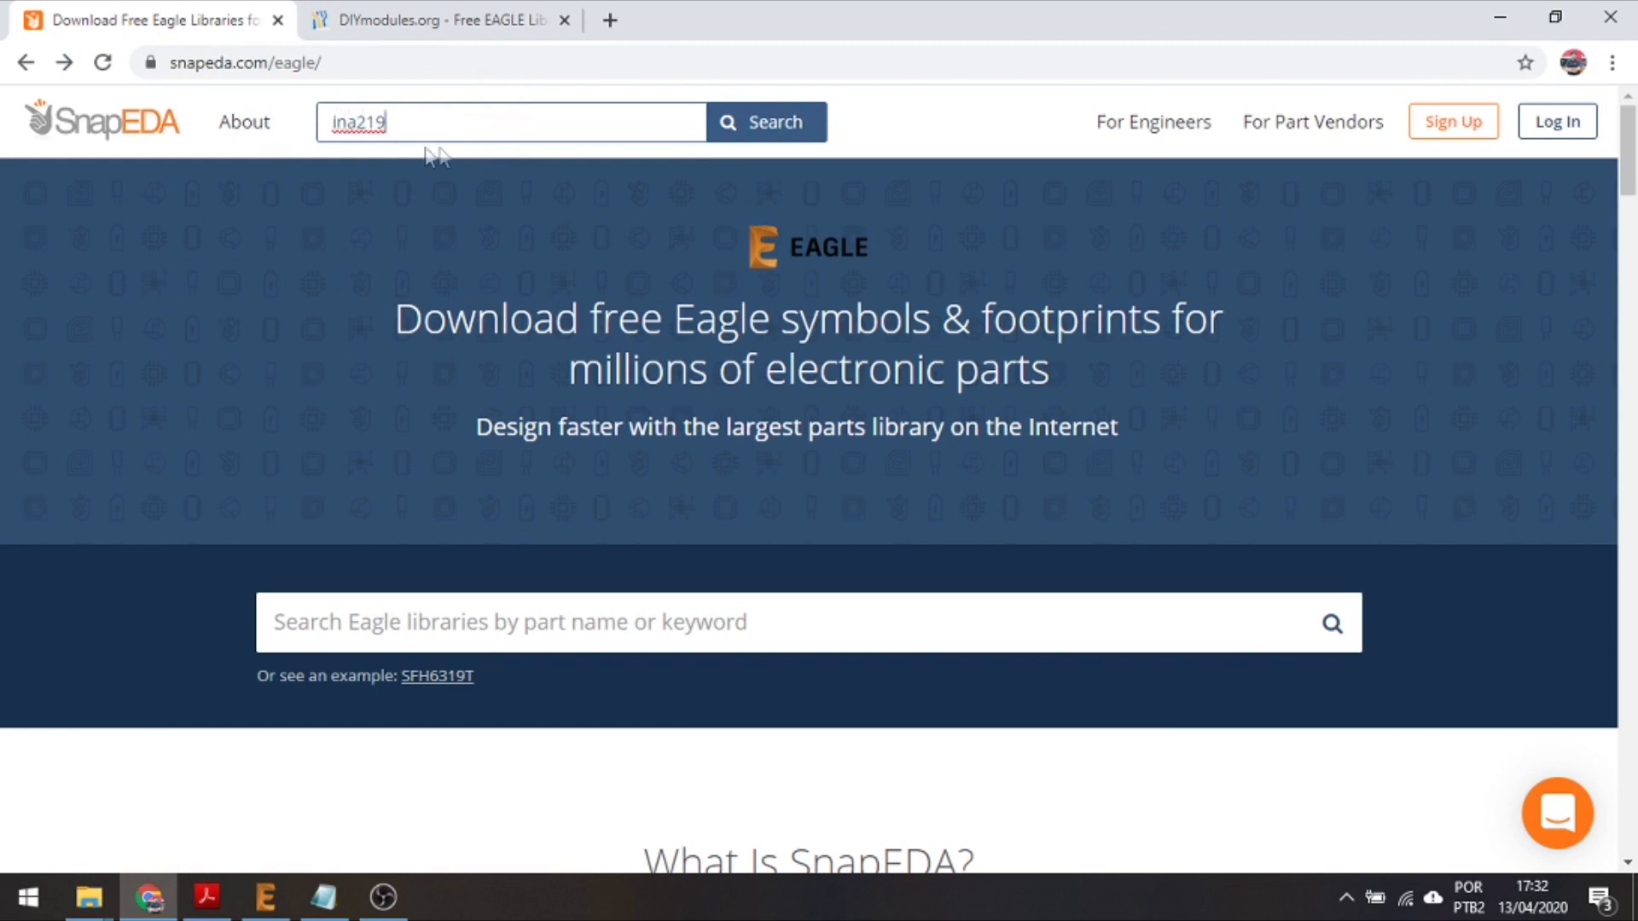
click(766, 128)
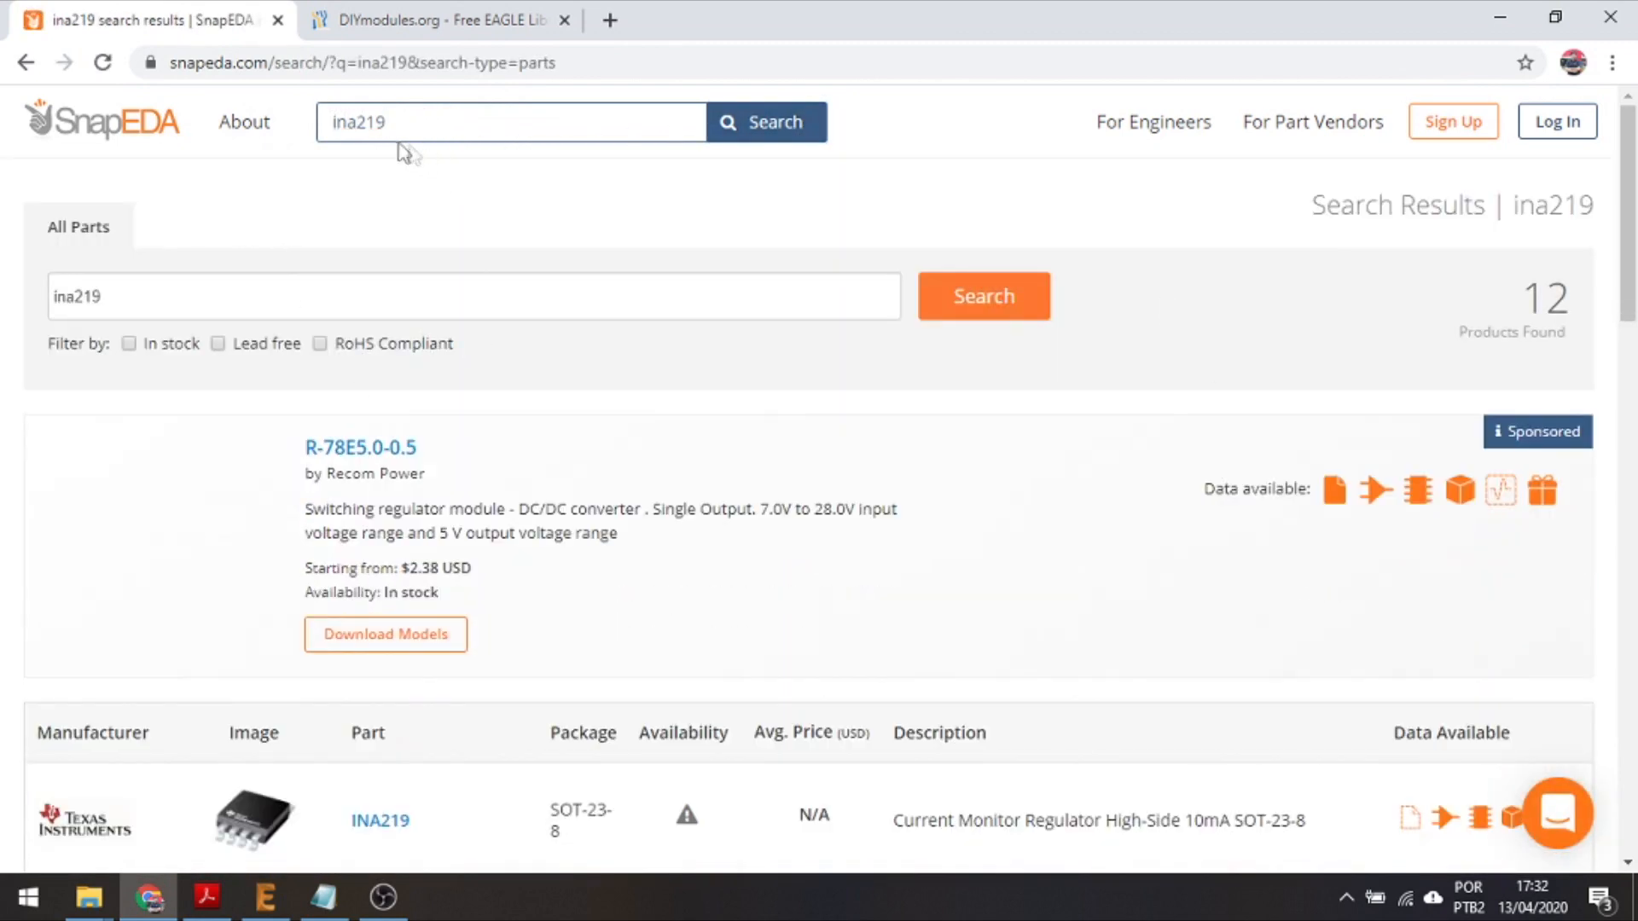
Open the INA219BID part from the search results and request its symbol and footprint download in Eagle format
scroll(649, 435, down, 5)
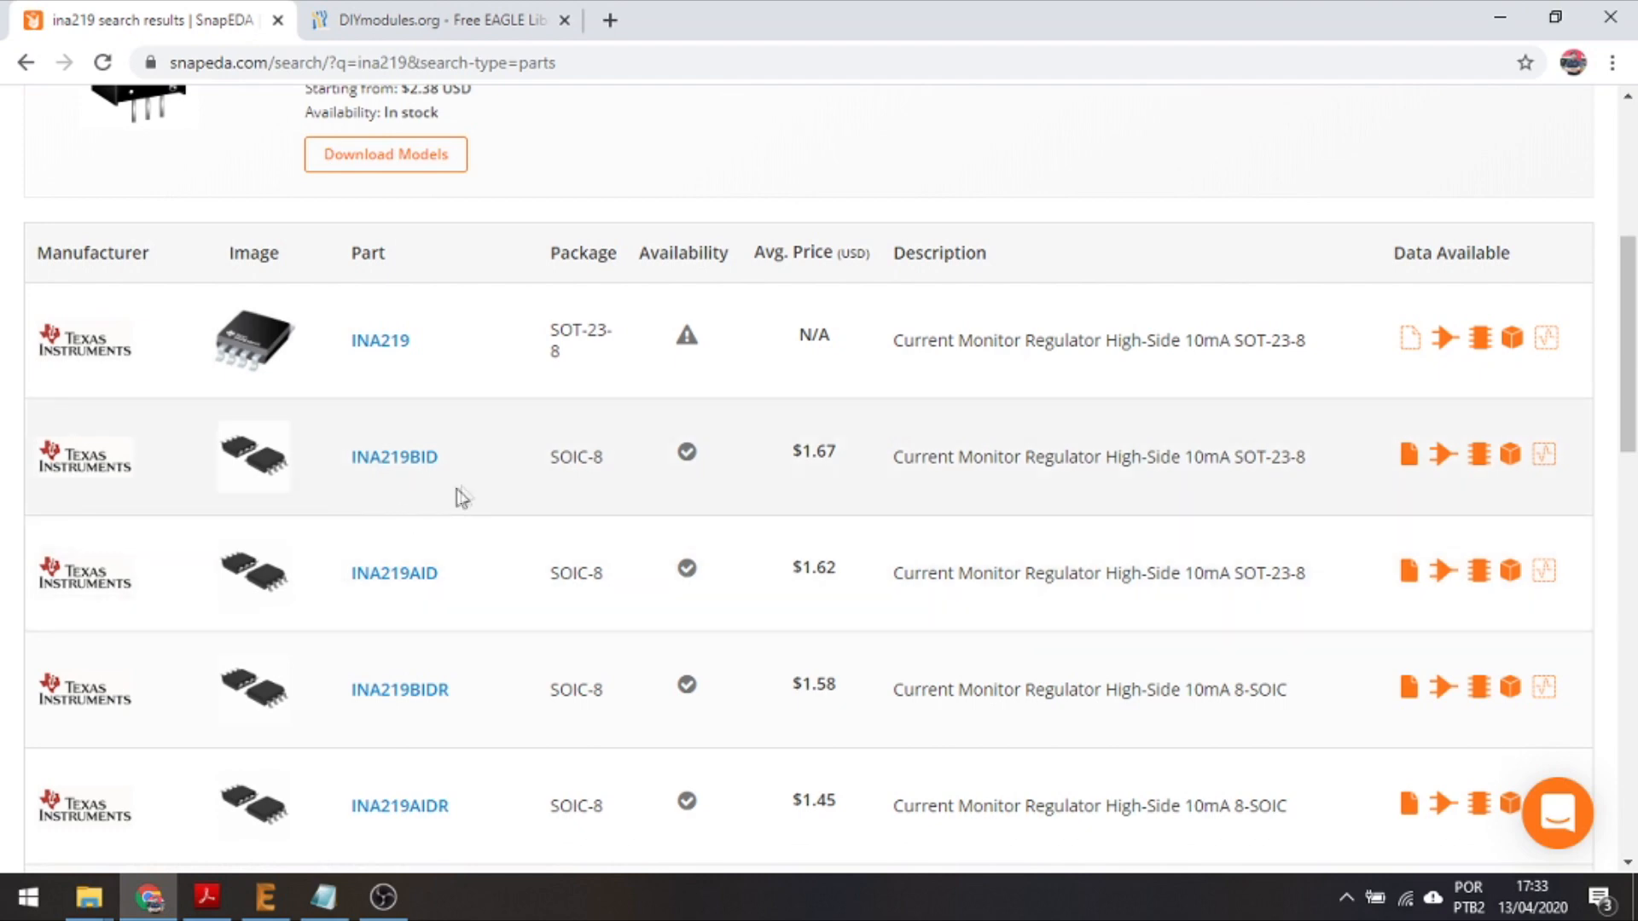
click(365, 461)
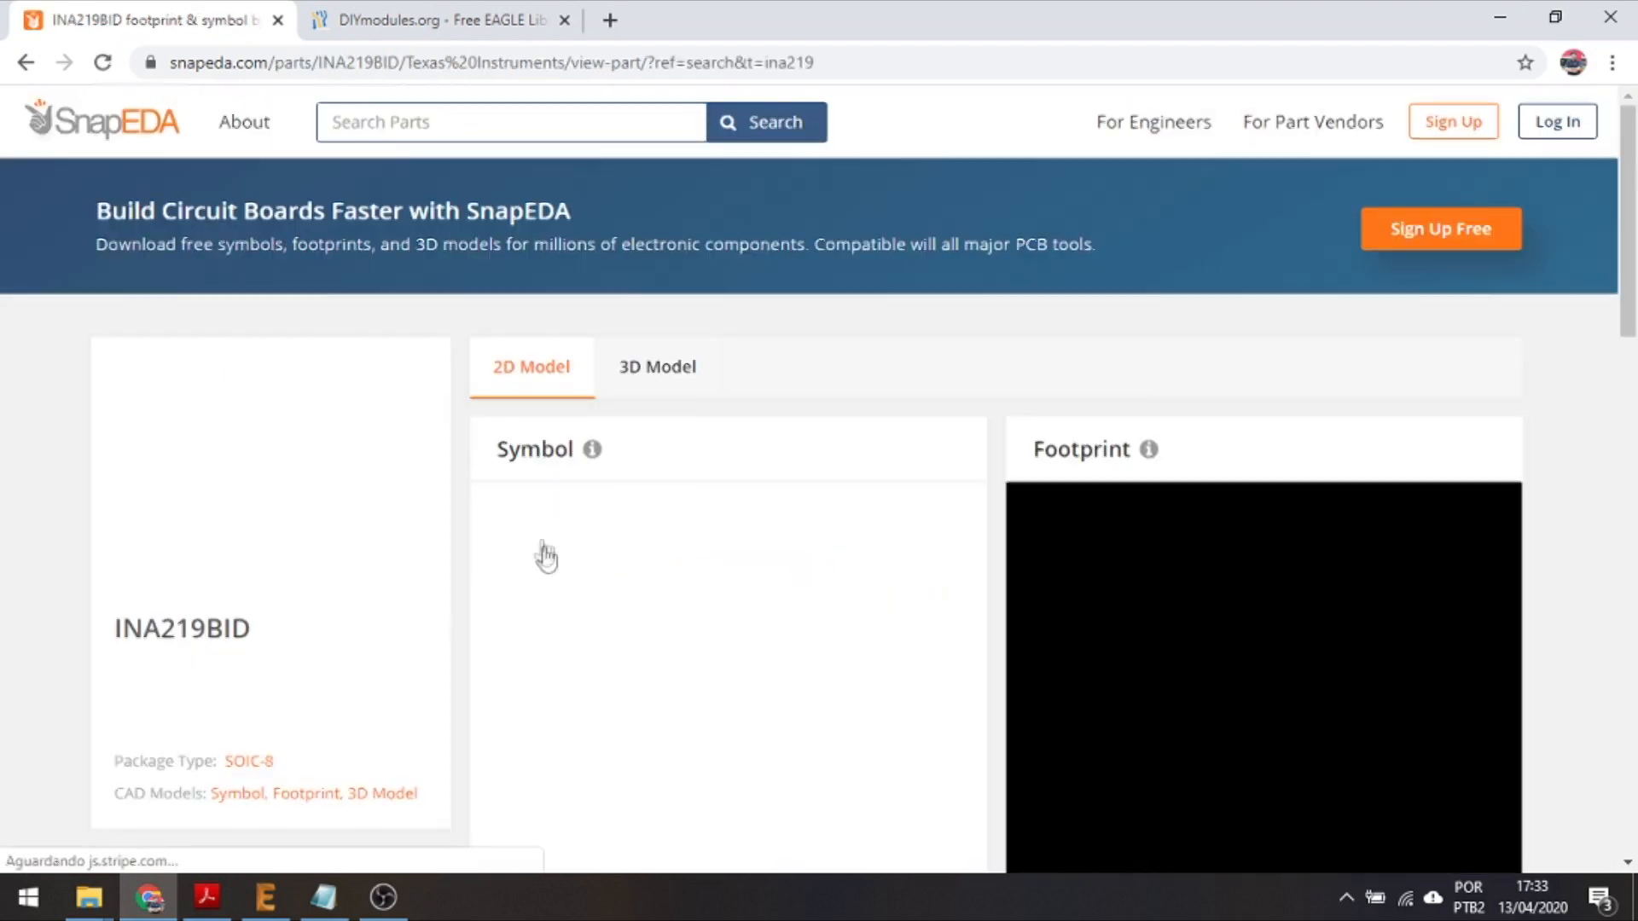
scroll(539, 543, down, 1)
scroll(539, 543, down, 3)
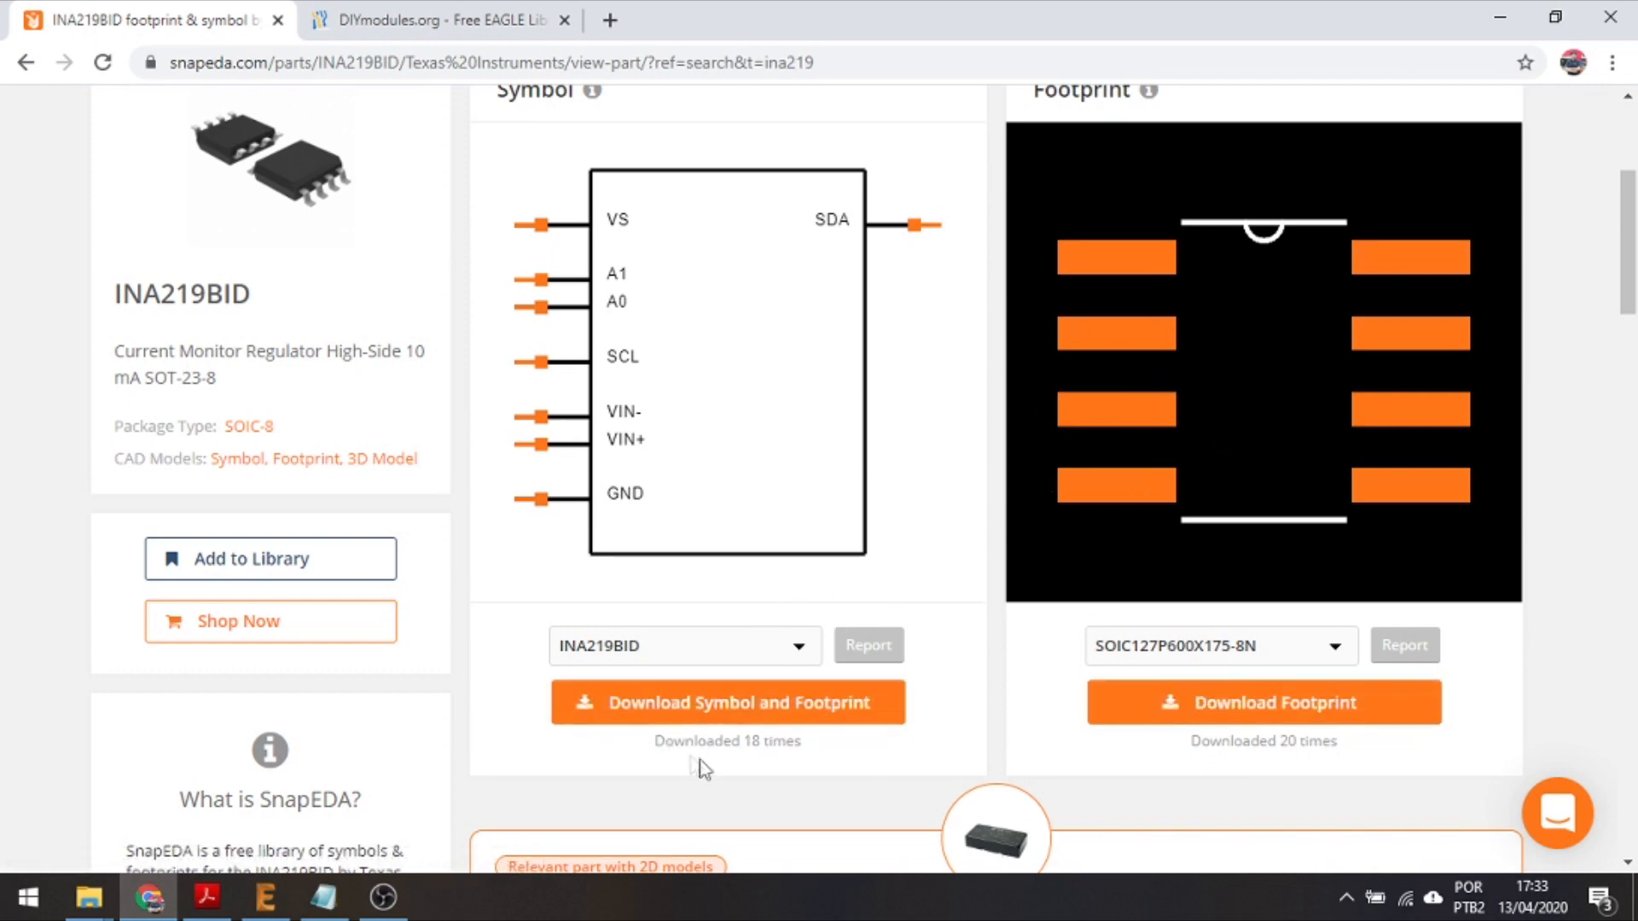
click(699, 711)
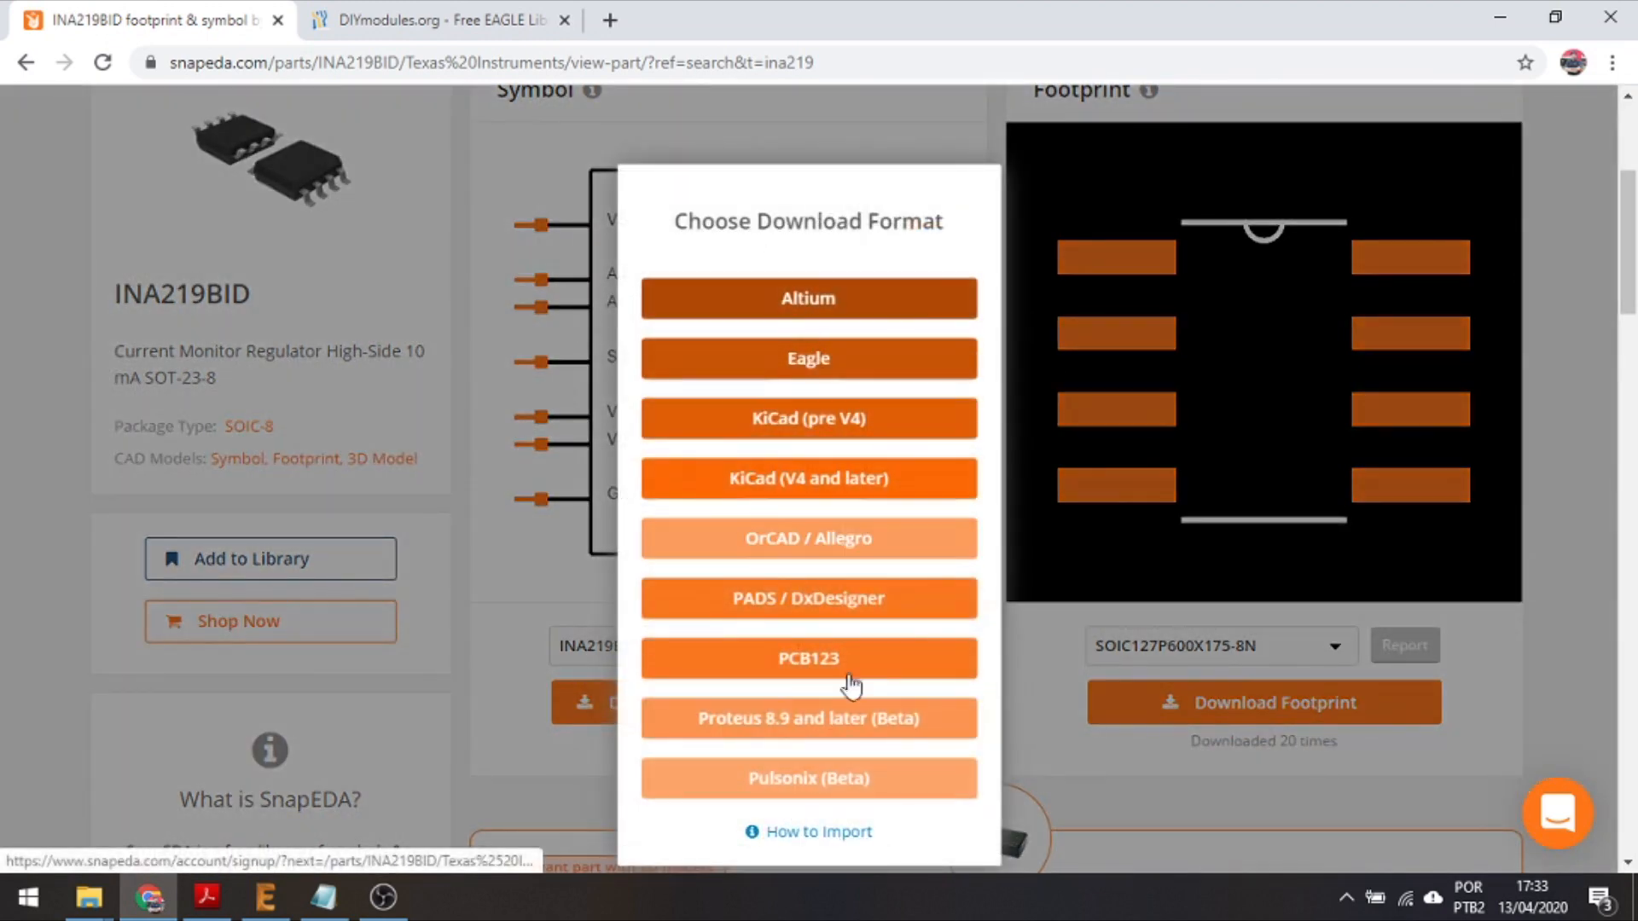
click(825, 373)
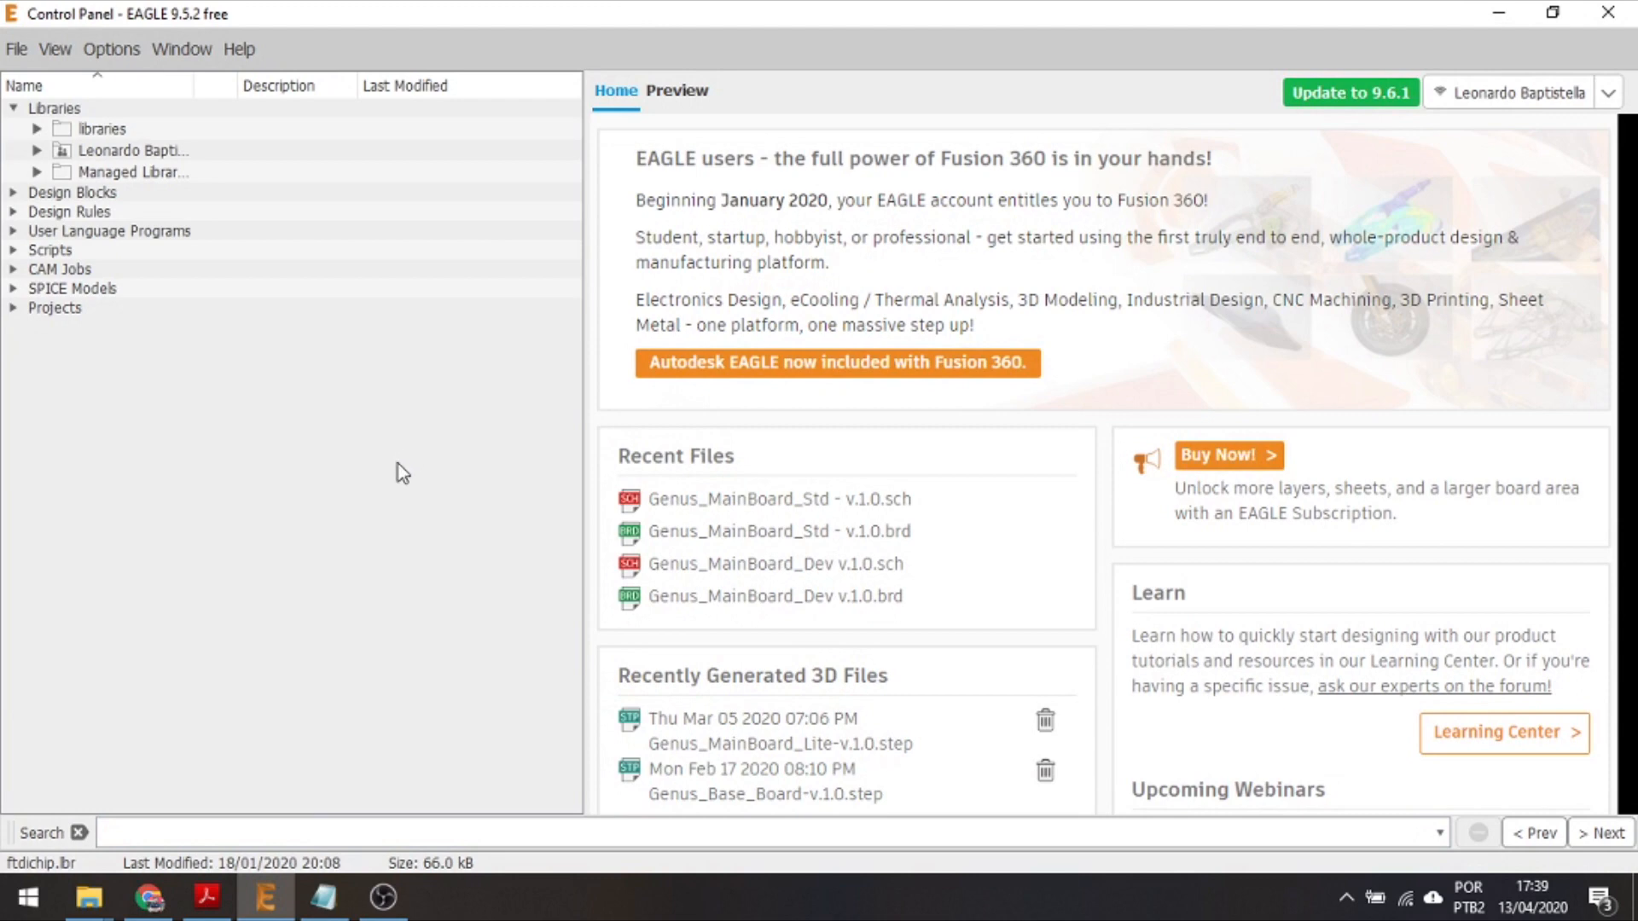
Check the INA219 library and SOT23-8.stp files in the Minicurso Eagle folder, returning to the EAGLE Control Panel
click(149, 898)
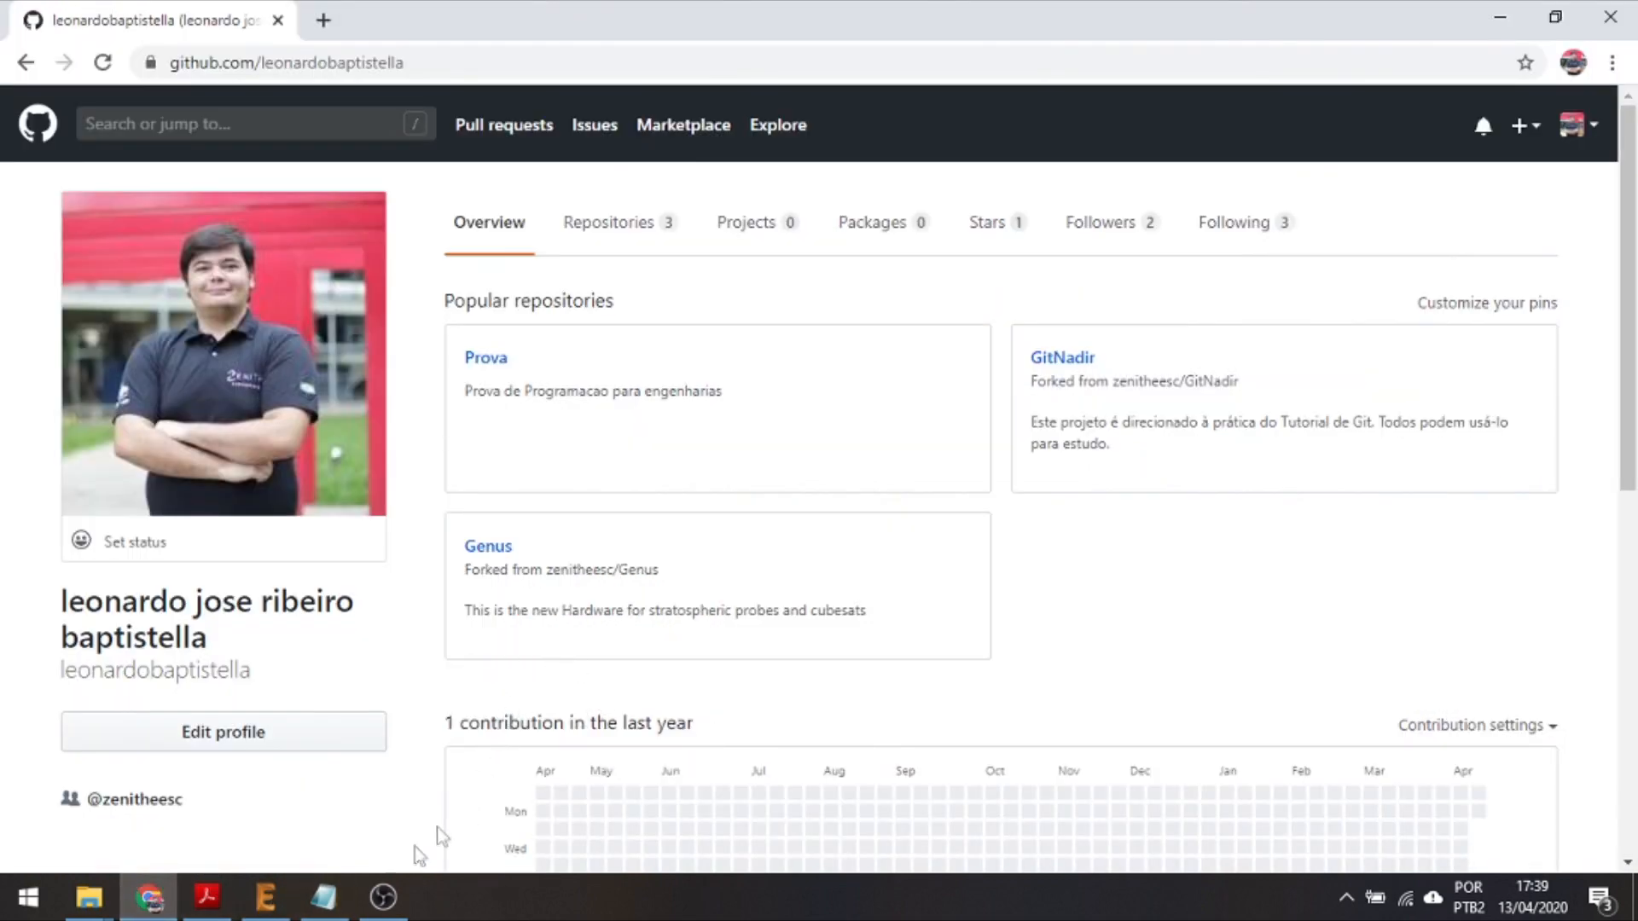
click(89, 898)
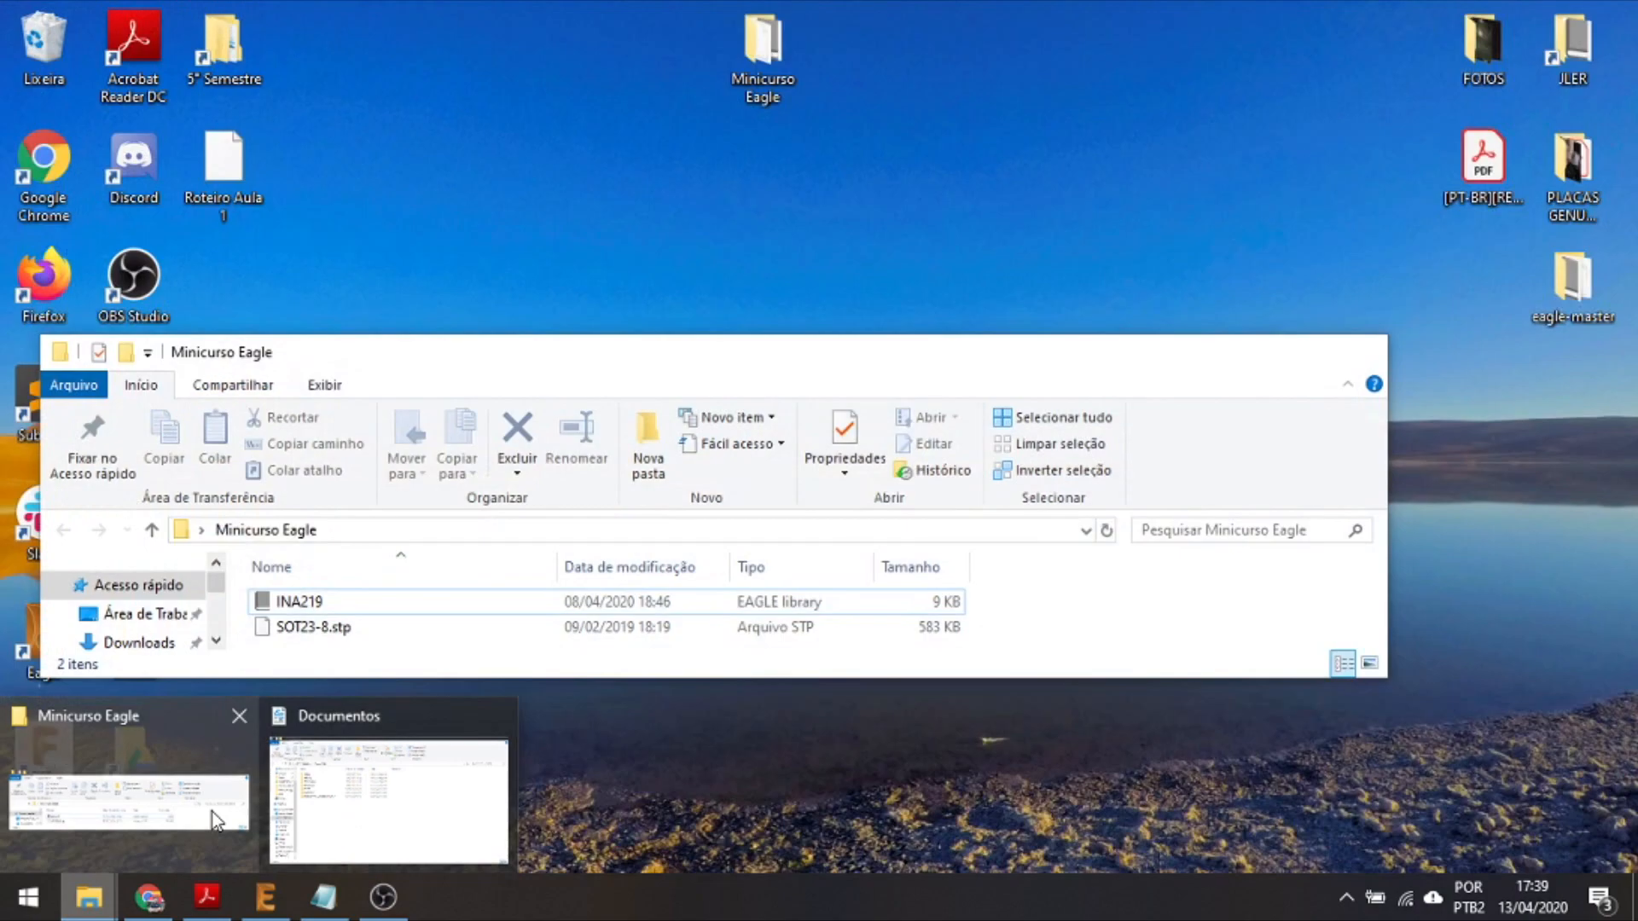
click(216, 820)
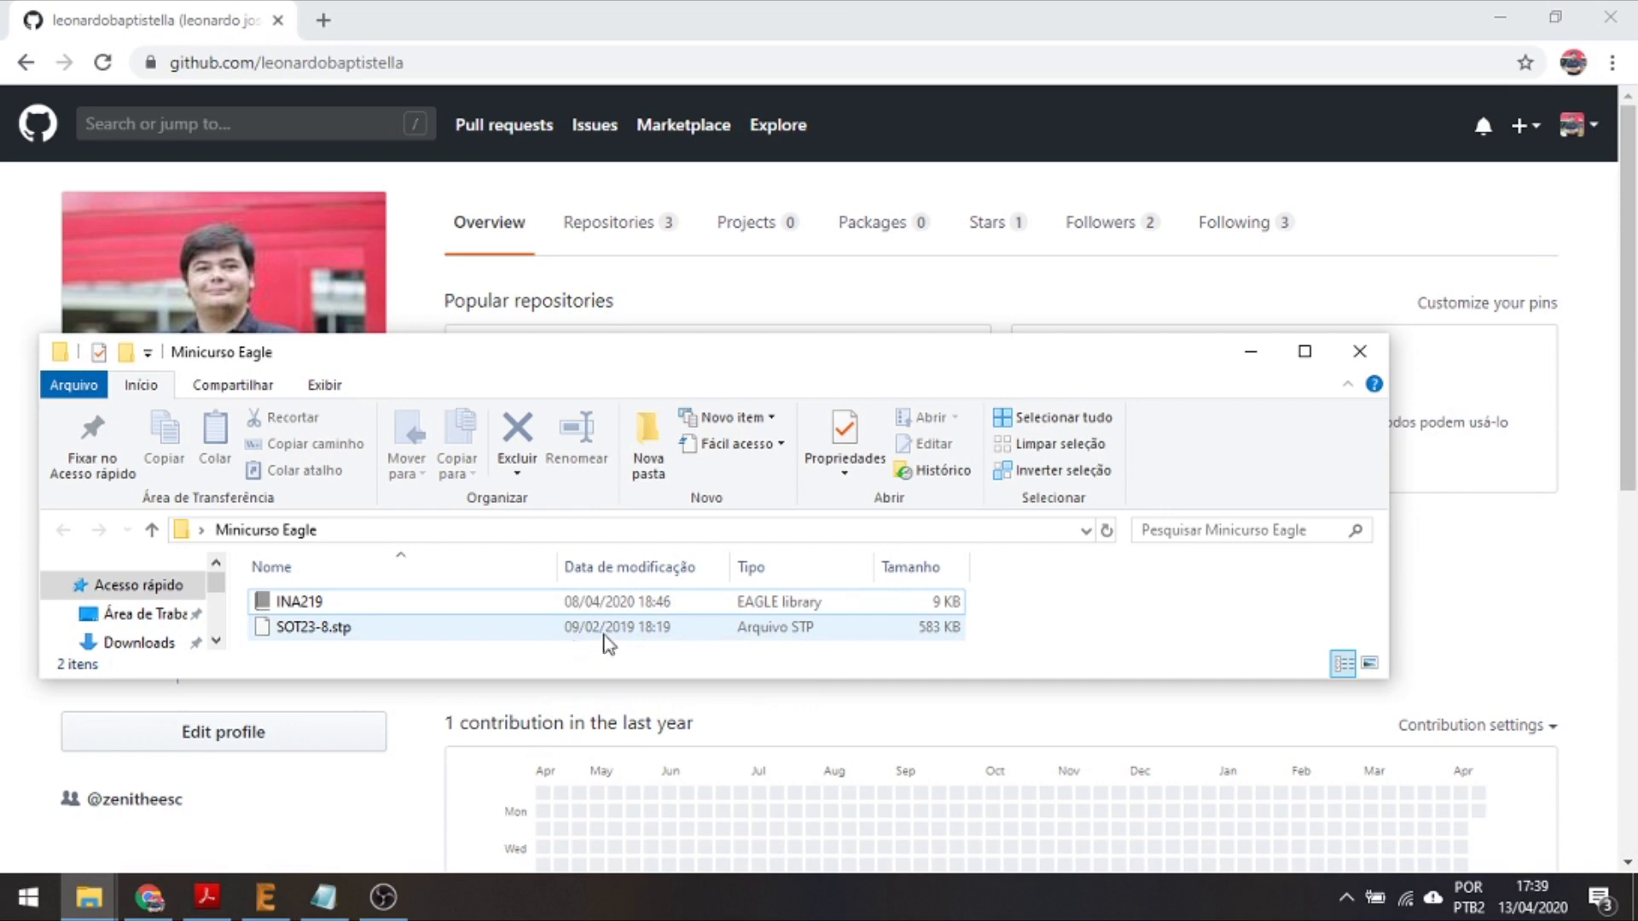
click(1250, 352)
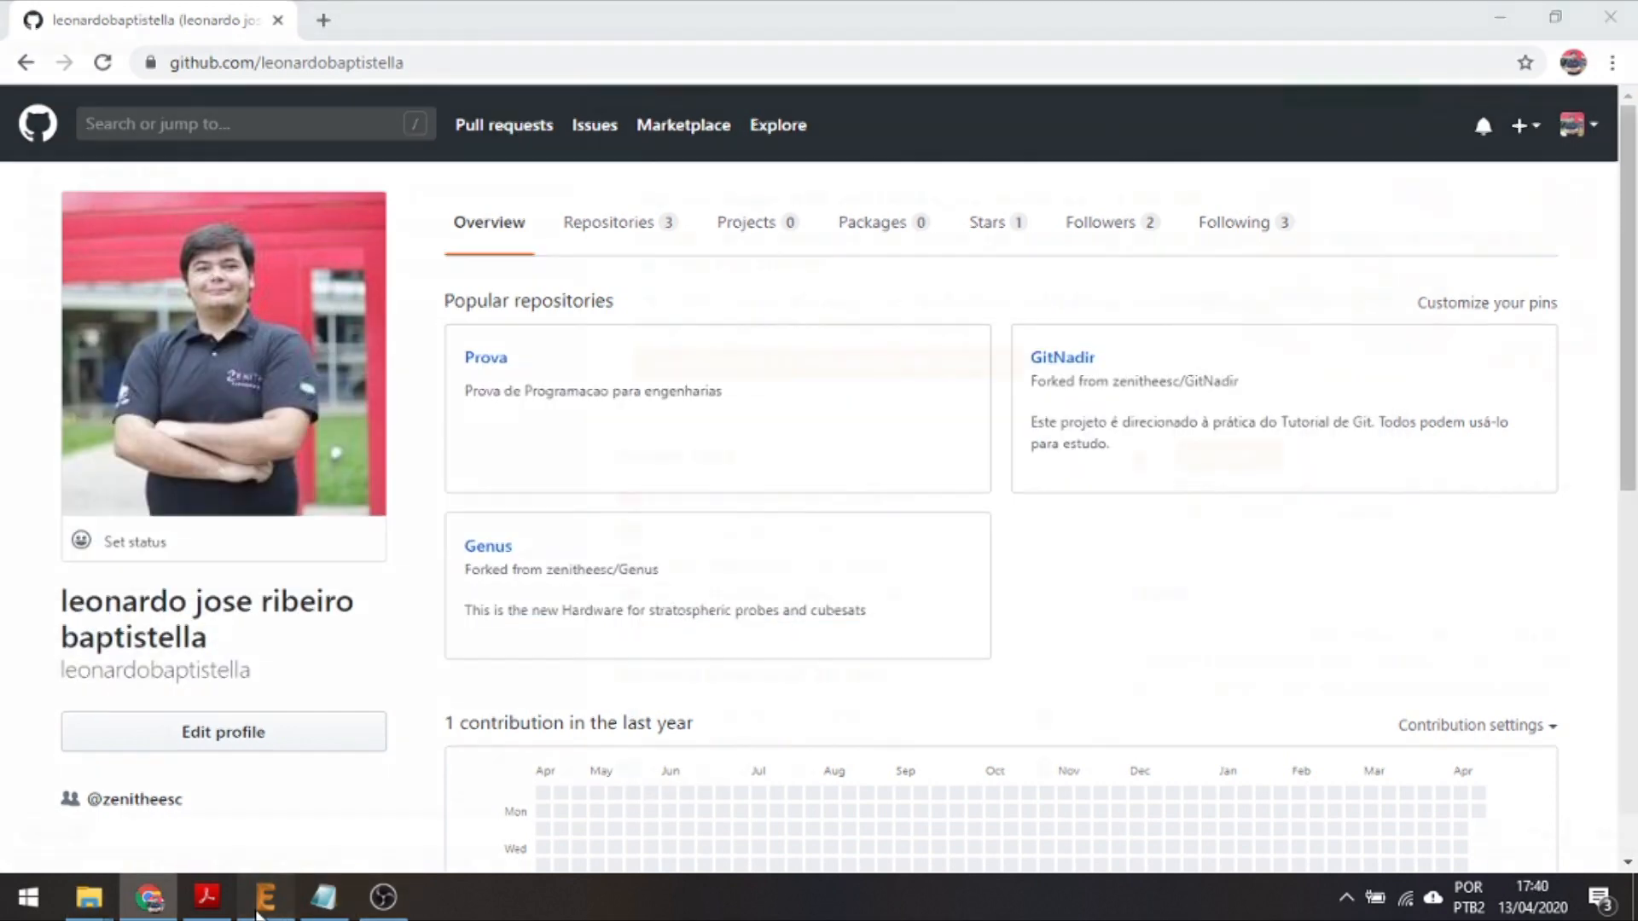
click(265, 896)
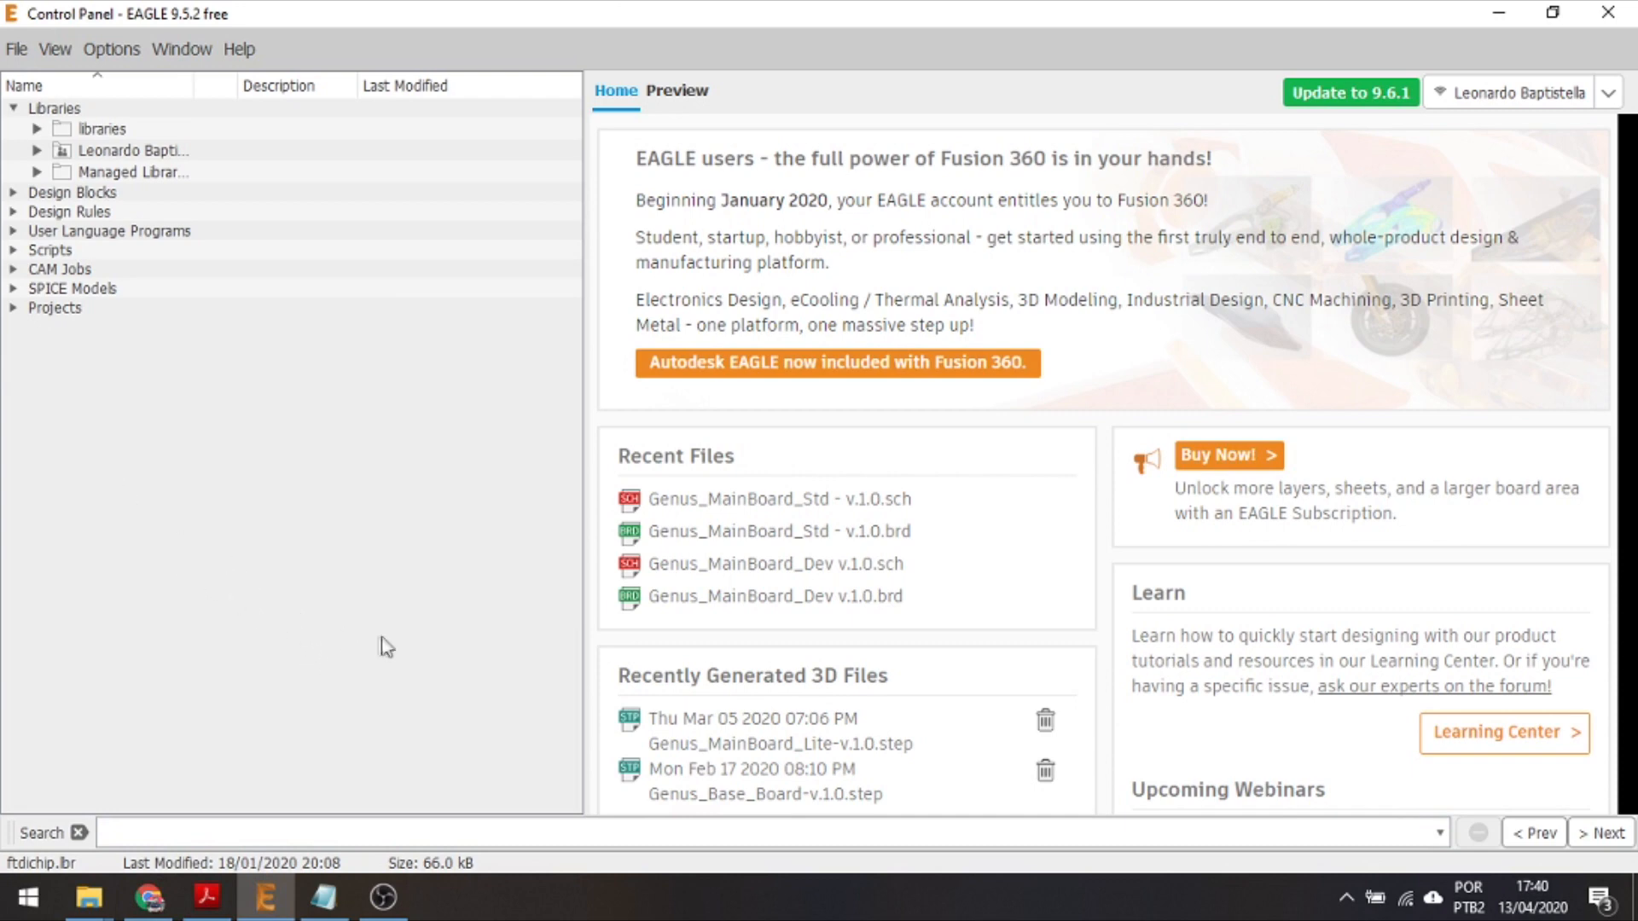
Switch to the Documents window in File Explorer and open the libraries folder inside EAGLE
click(76, 908)
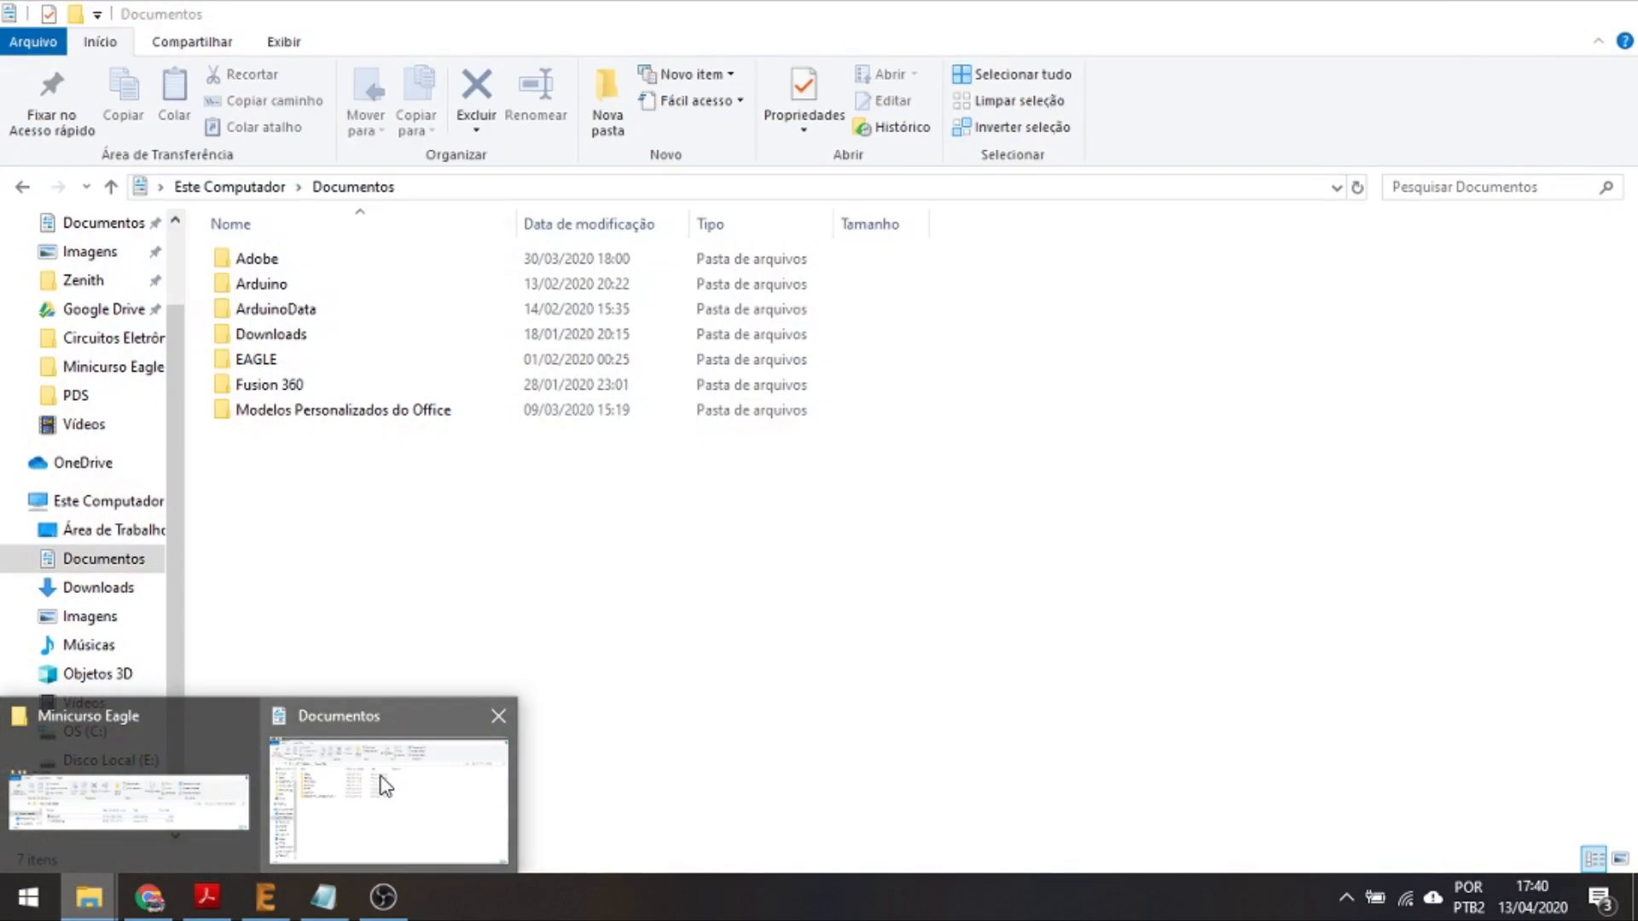
click(358, 784)
double_click(250, 363)
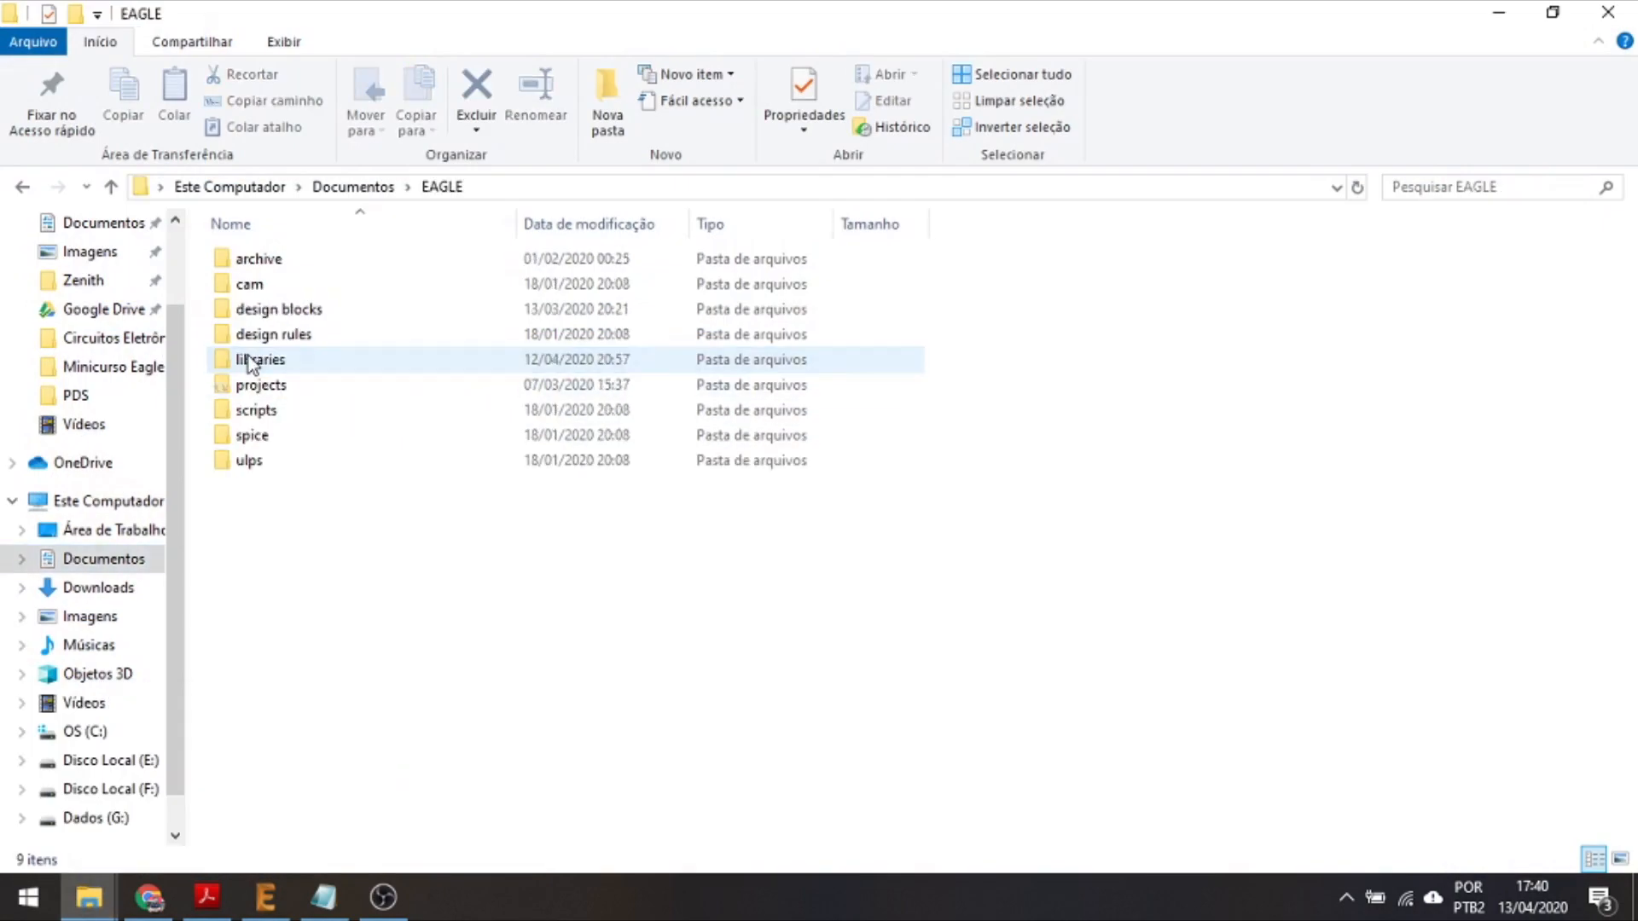
click(284, 362)
double_click(284, 367)
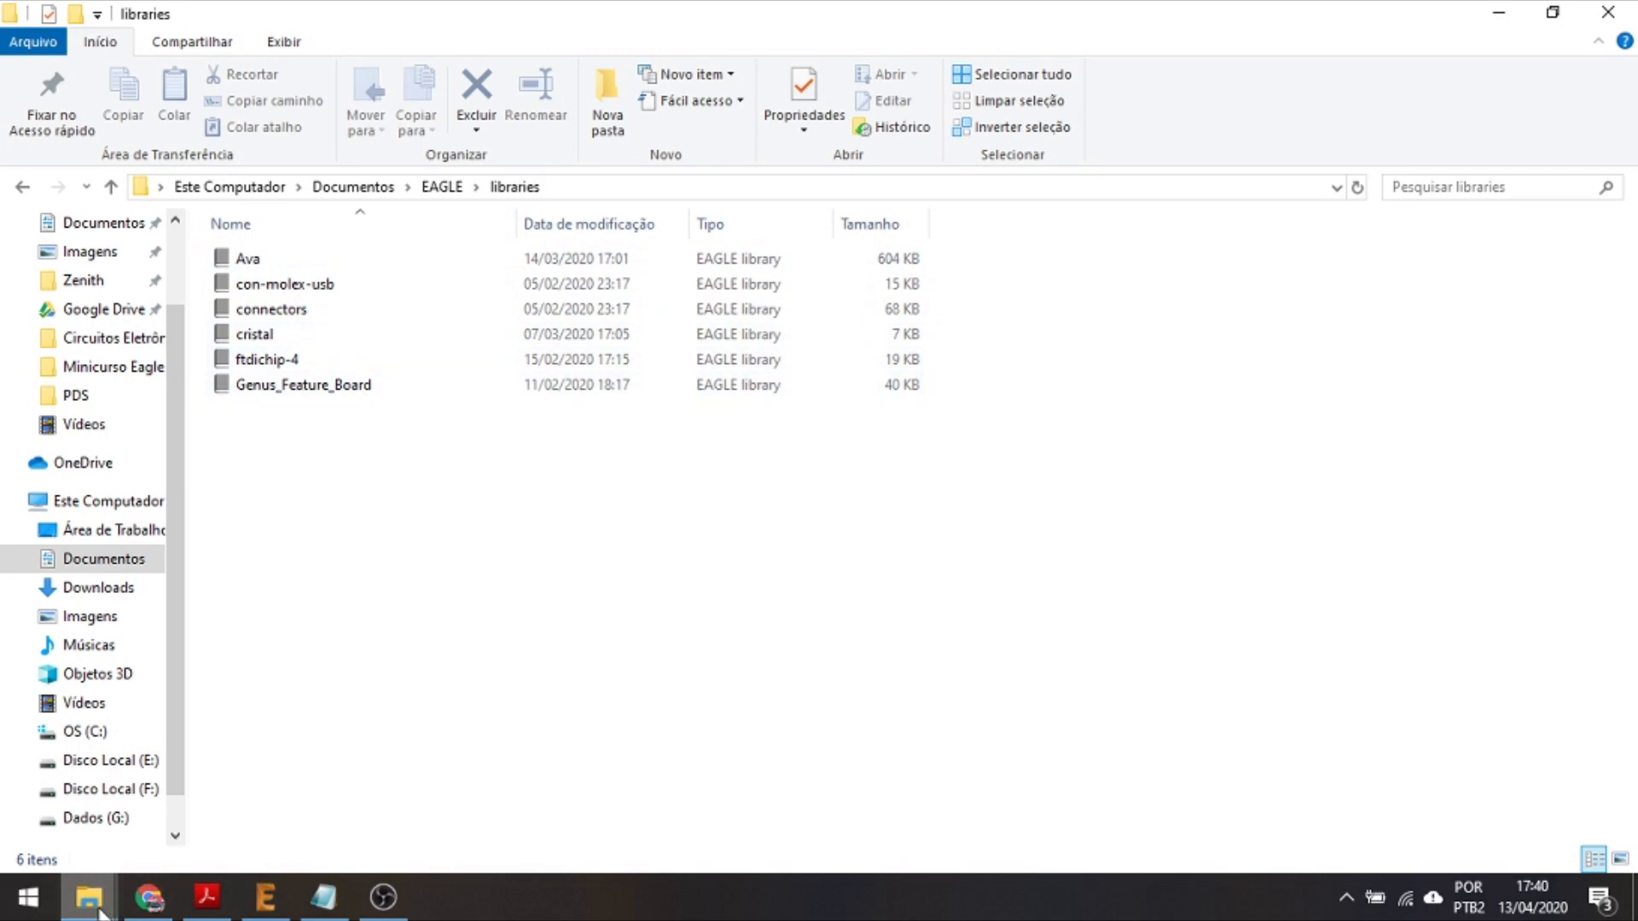
Transfer the INA219 library file from the Minicurso Eagle folder into the EAGLE libraries folder
mouse_move(89, 895)
click(70, 816)
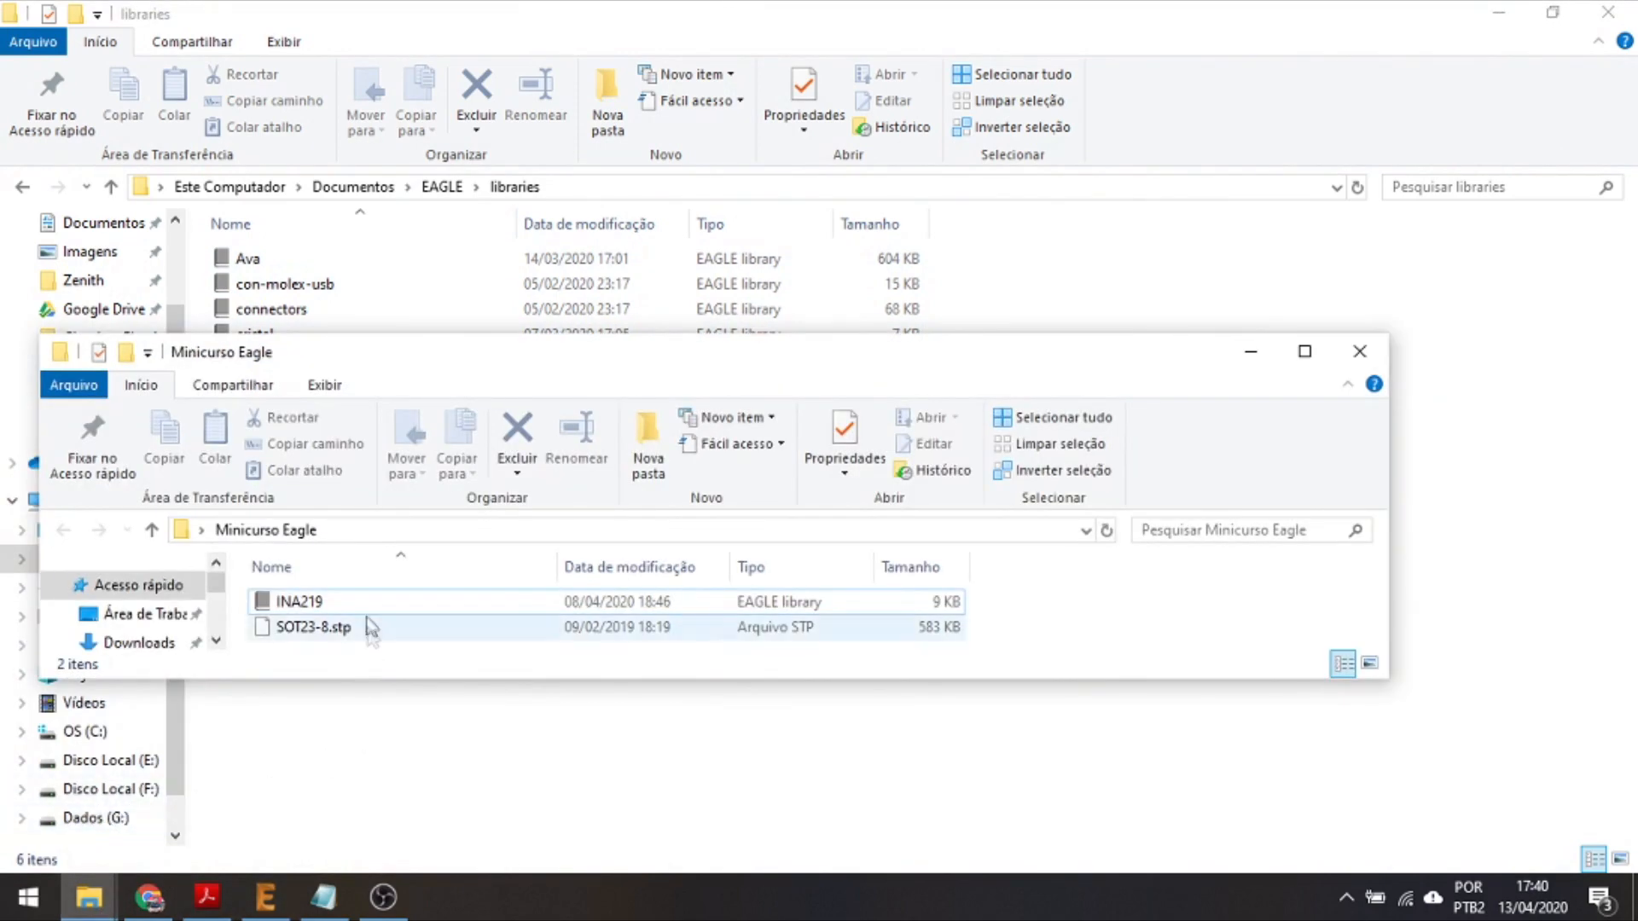
click(327, 601)
drag(347, 616, 493, 764)
click(371, 543)
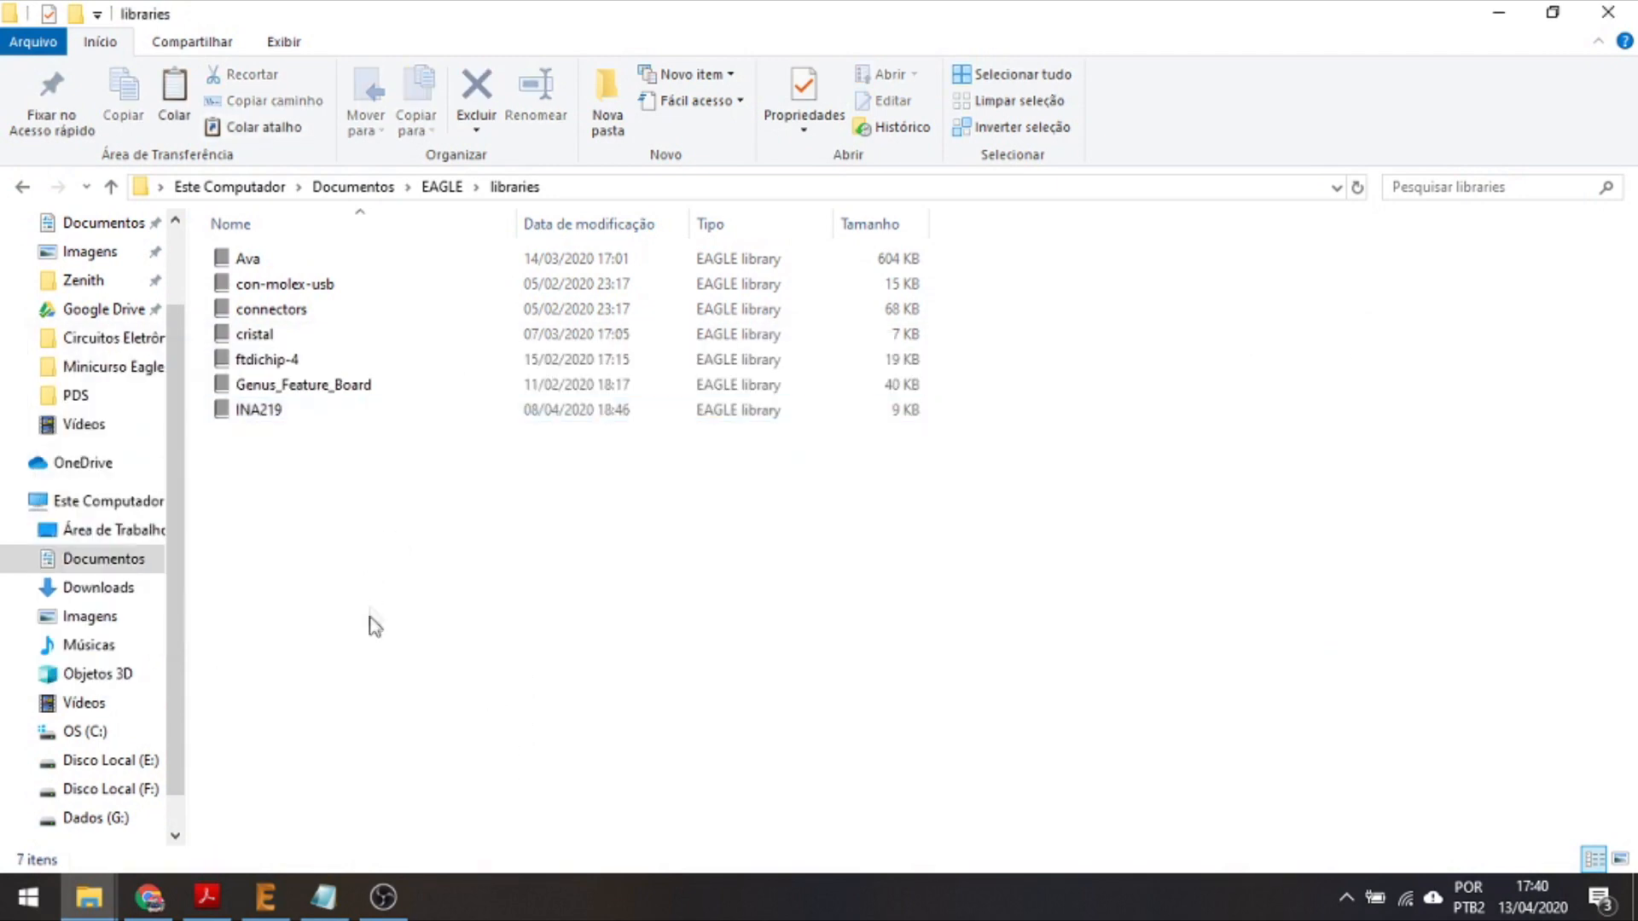
Return to the EAGLE Control Panel and enable INA219.lbr for use in the local libraries folder
key(alt+Tab)
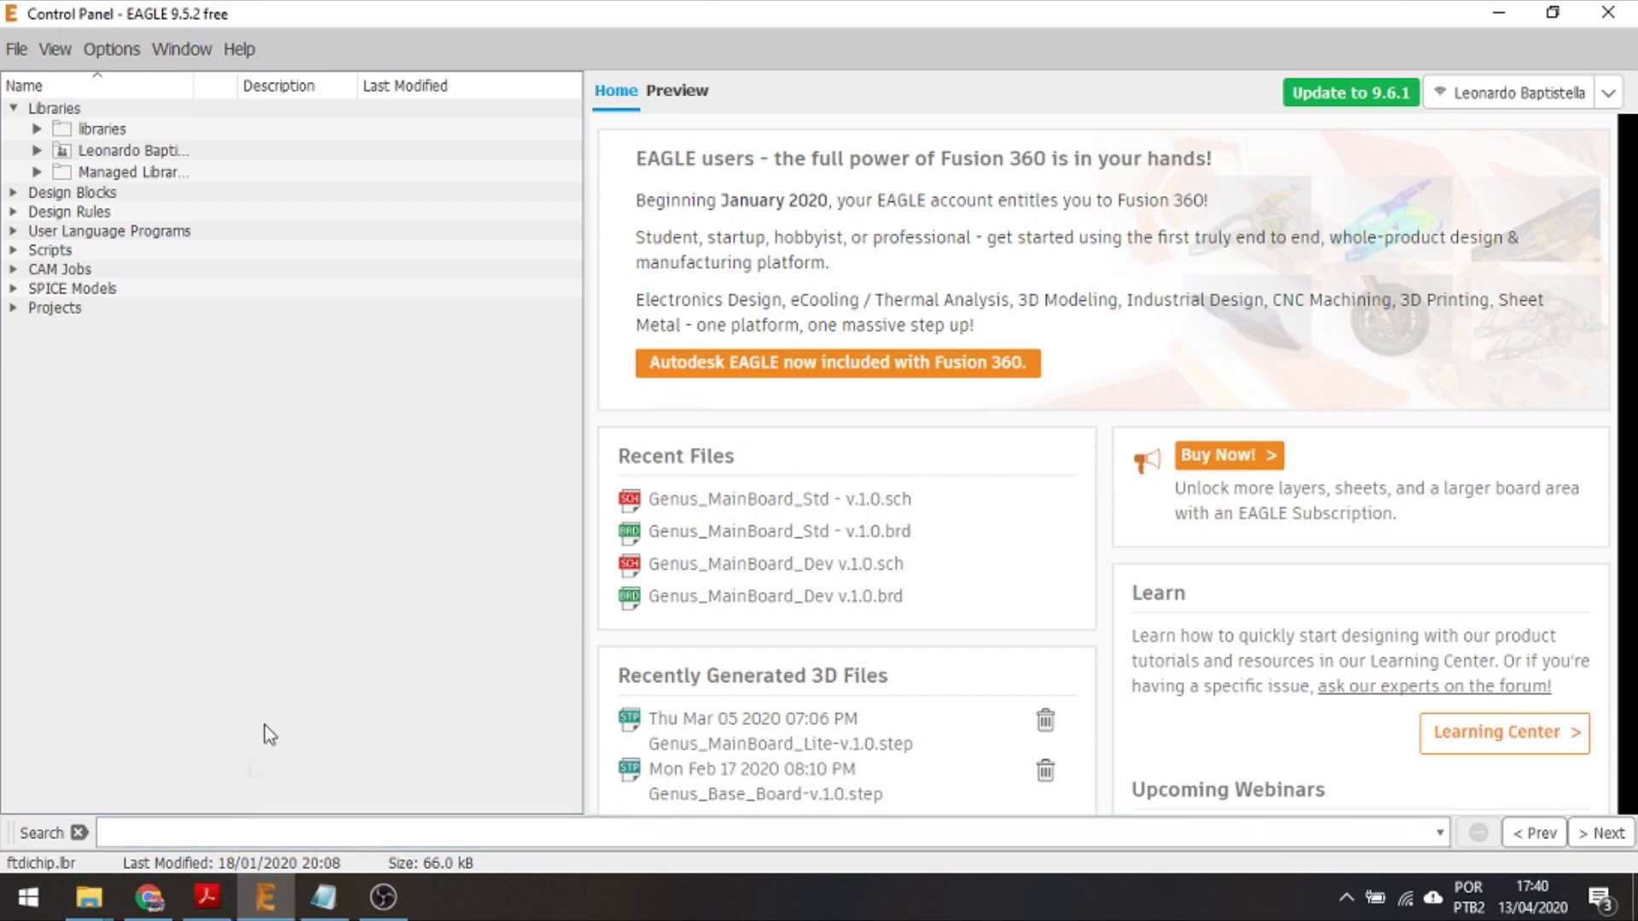
click(37, 128)
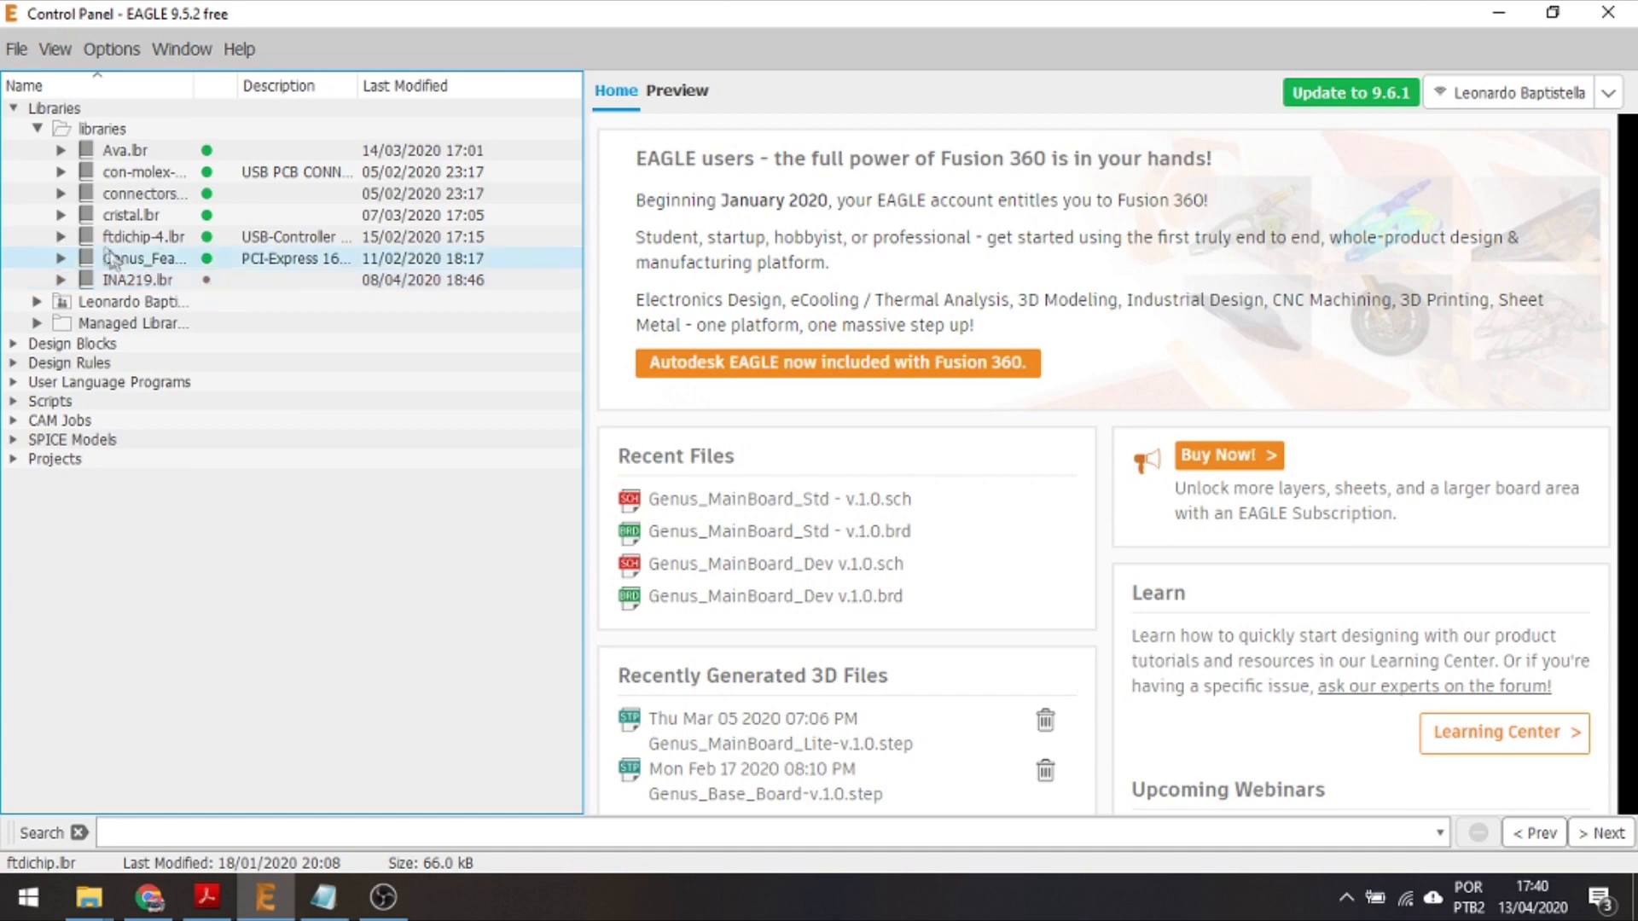
right_click(255, 285)
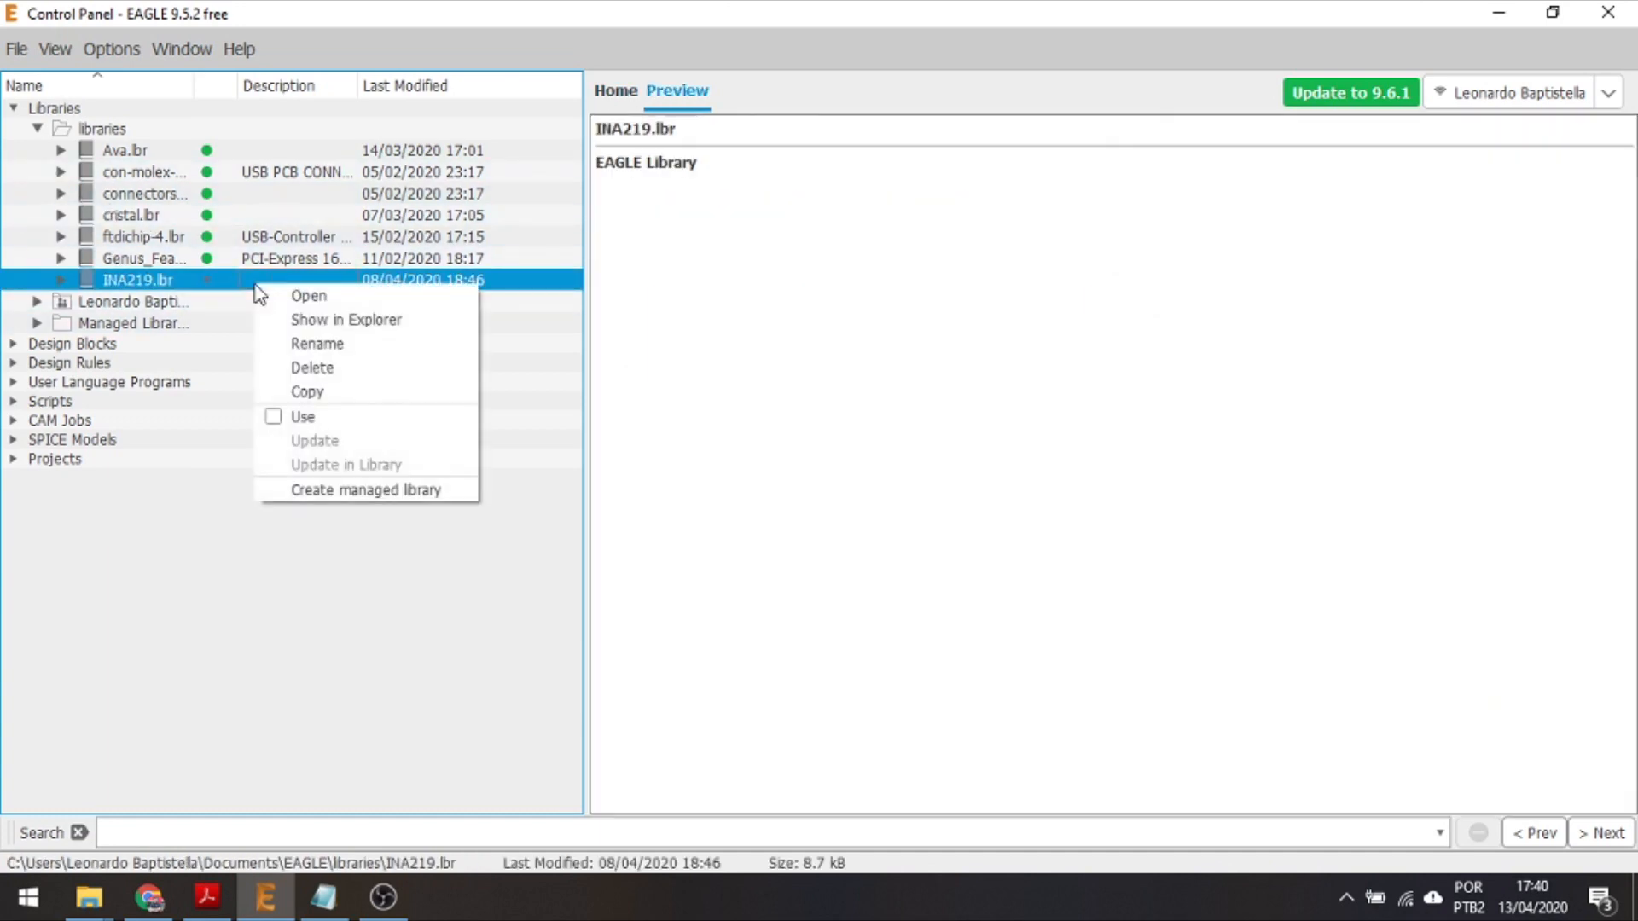
click(302, 418)
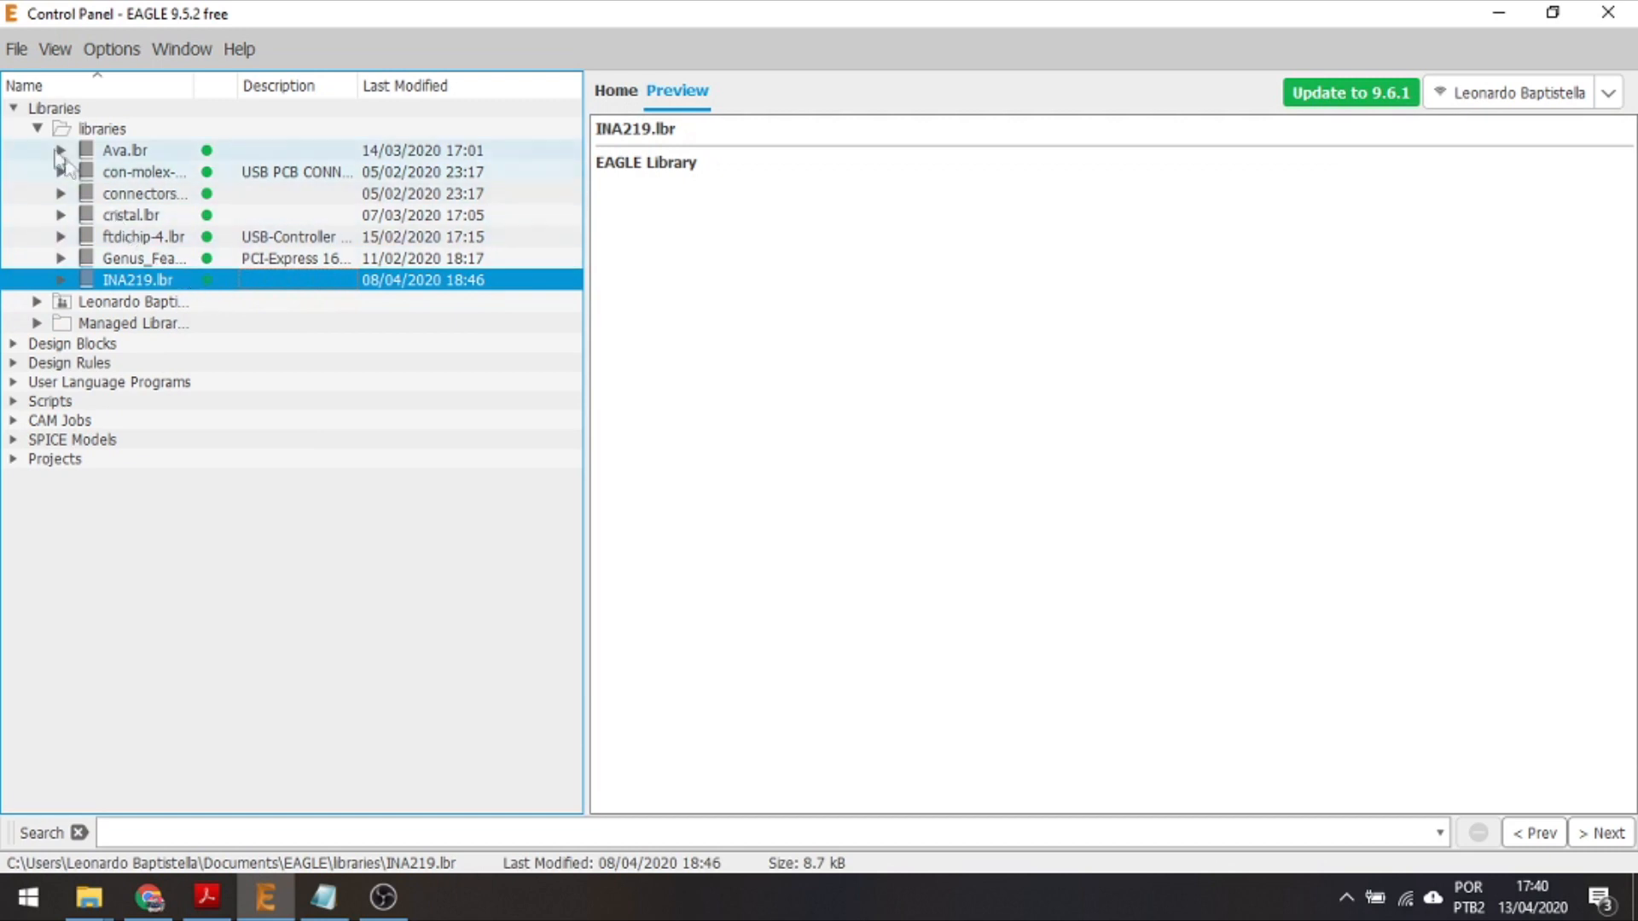
Set all libraries in the local libraries folder as in use
click(37, 128)
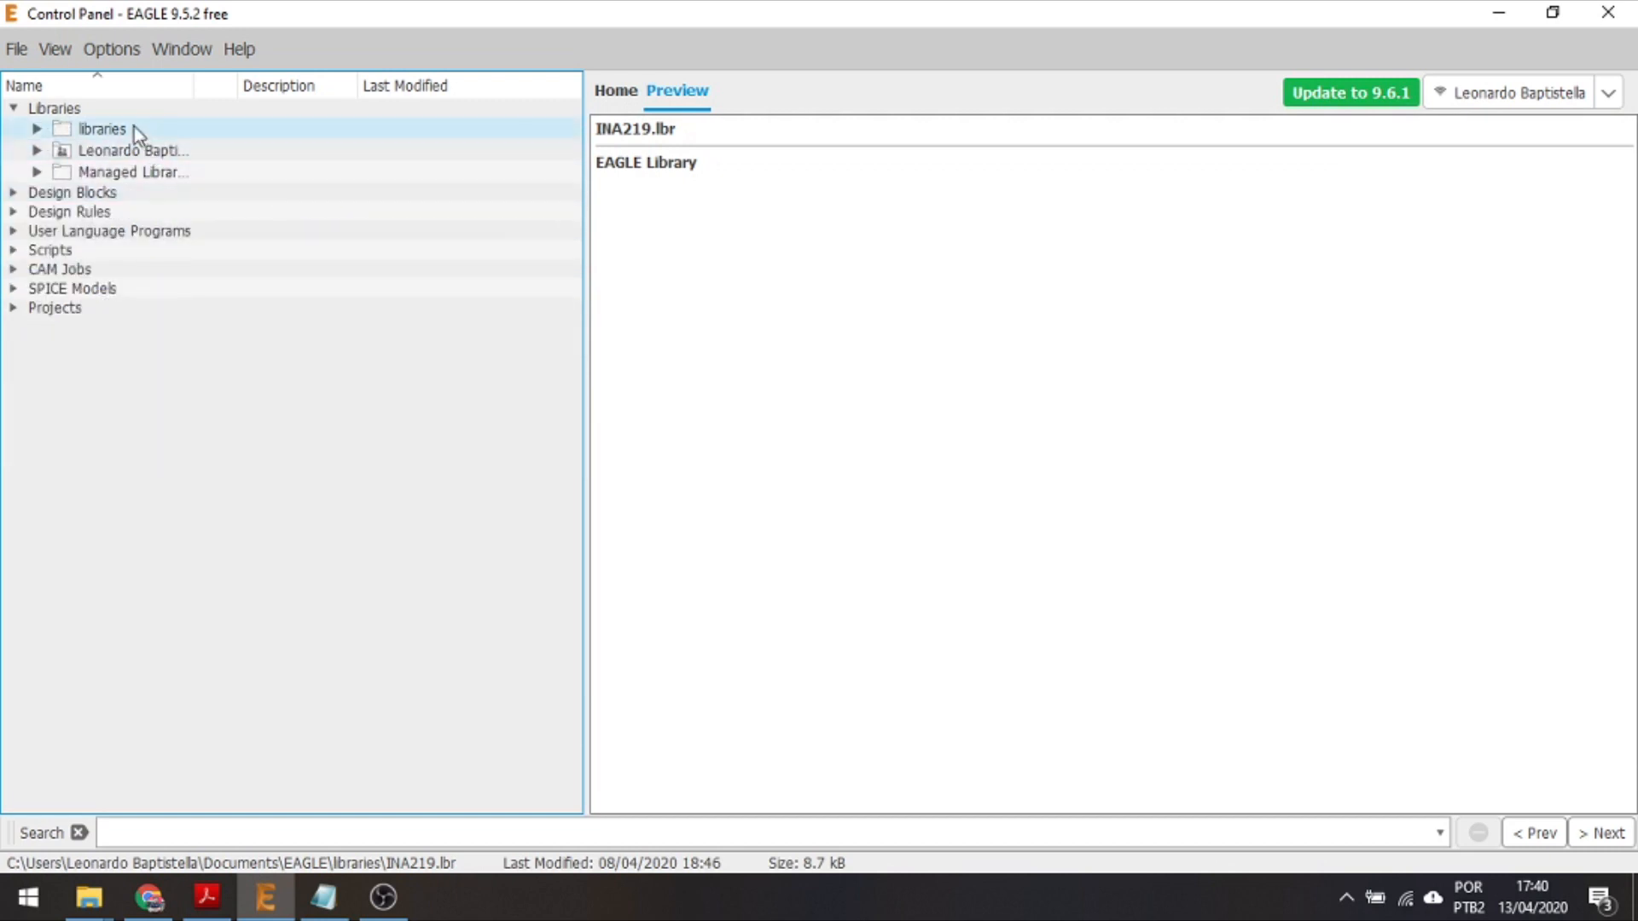
right_click(99, 130)
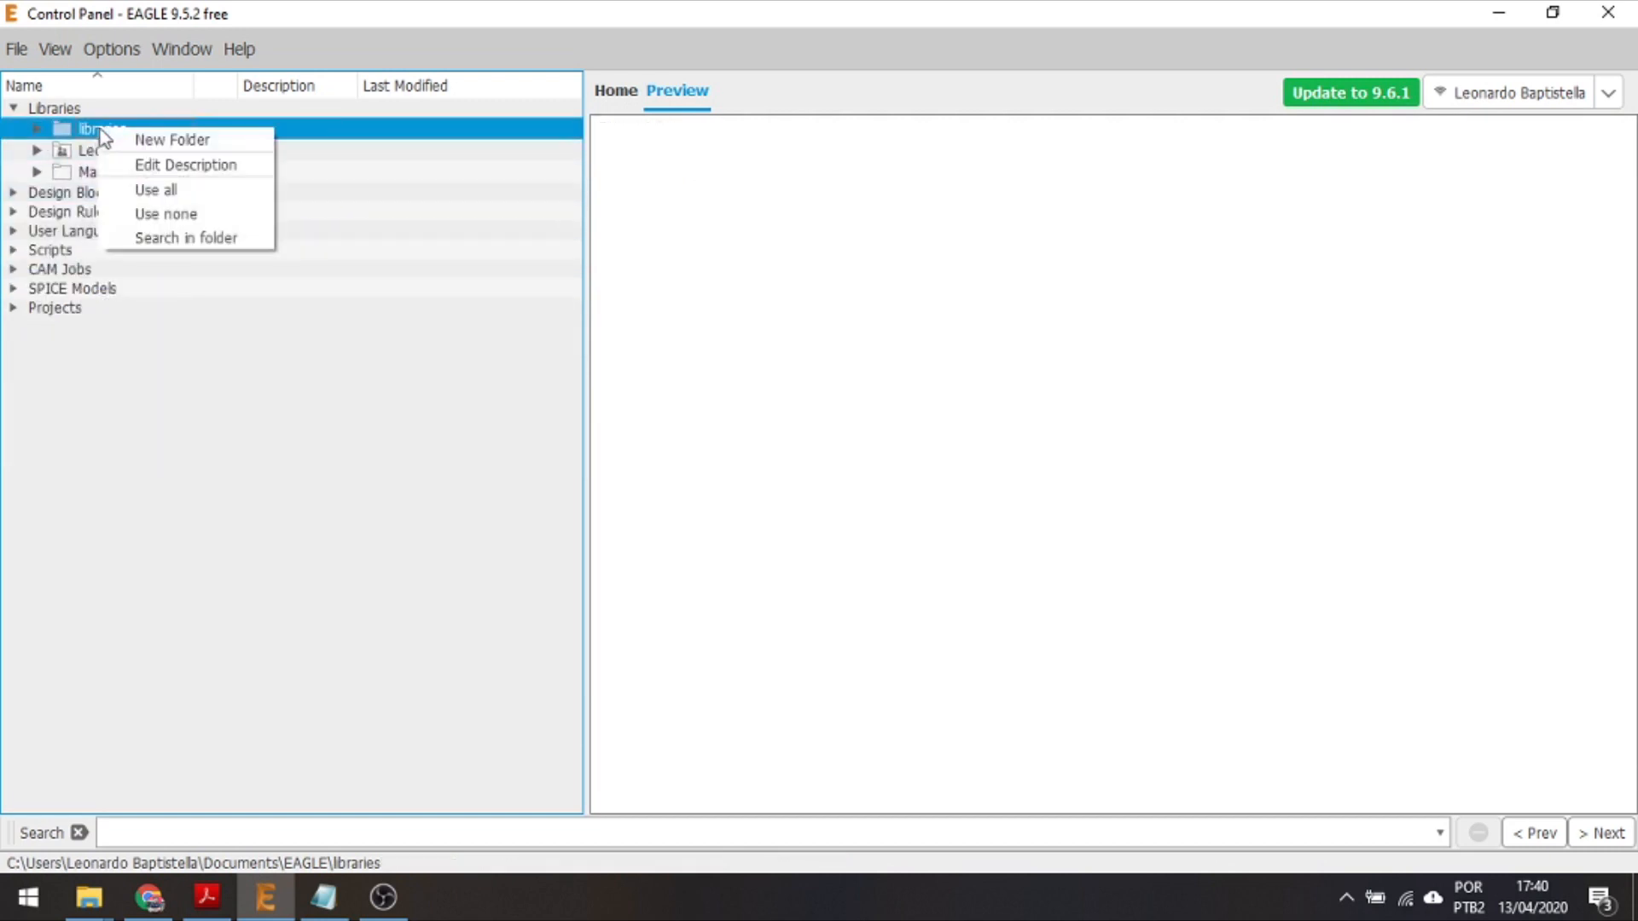
click(195, 201)
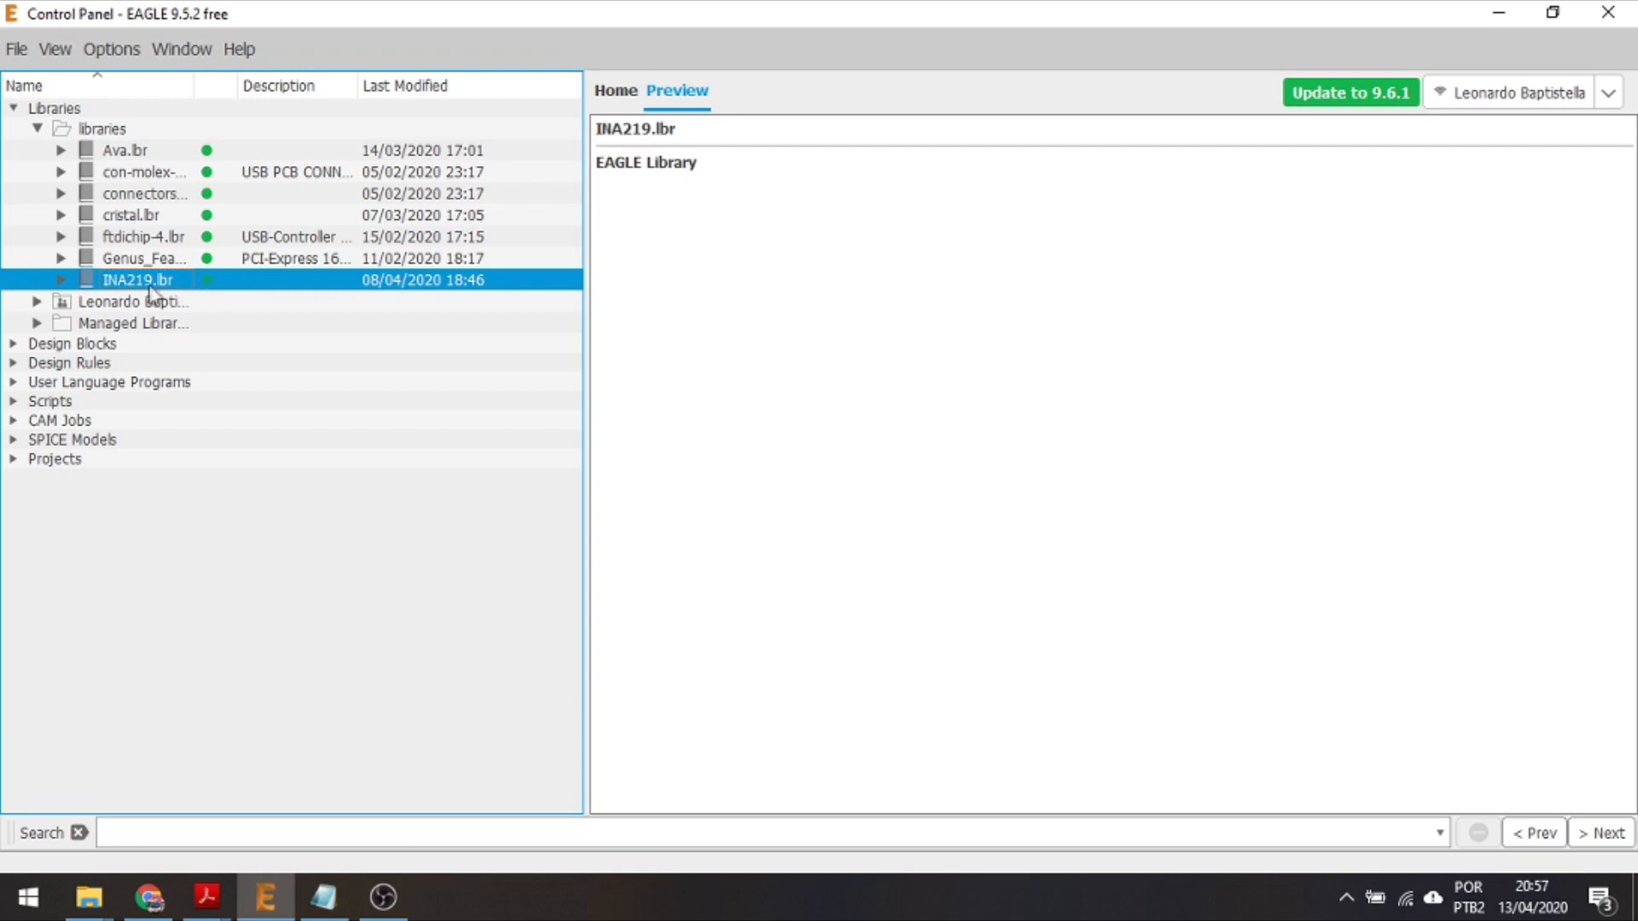
Open INA219.lbr in the library editor and bring up the ina219.pdf datasheet in Acrobat Reader
double_click(113, 283)
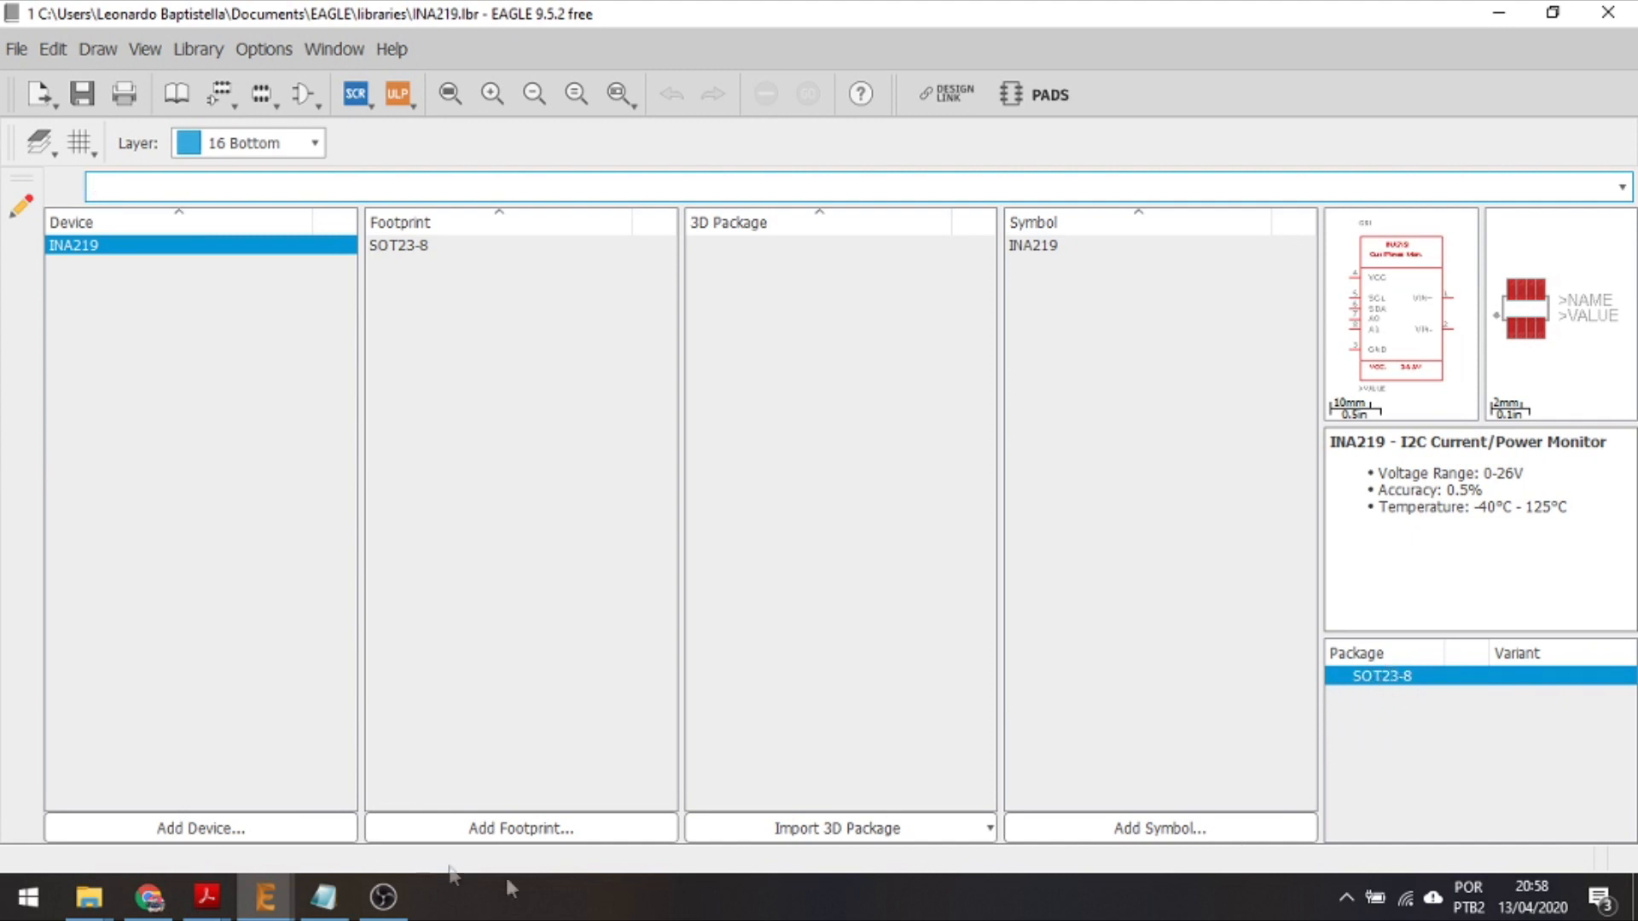
mouse_move(207, 914)
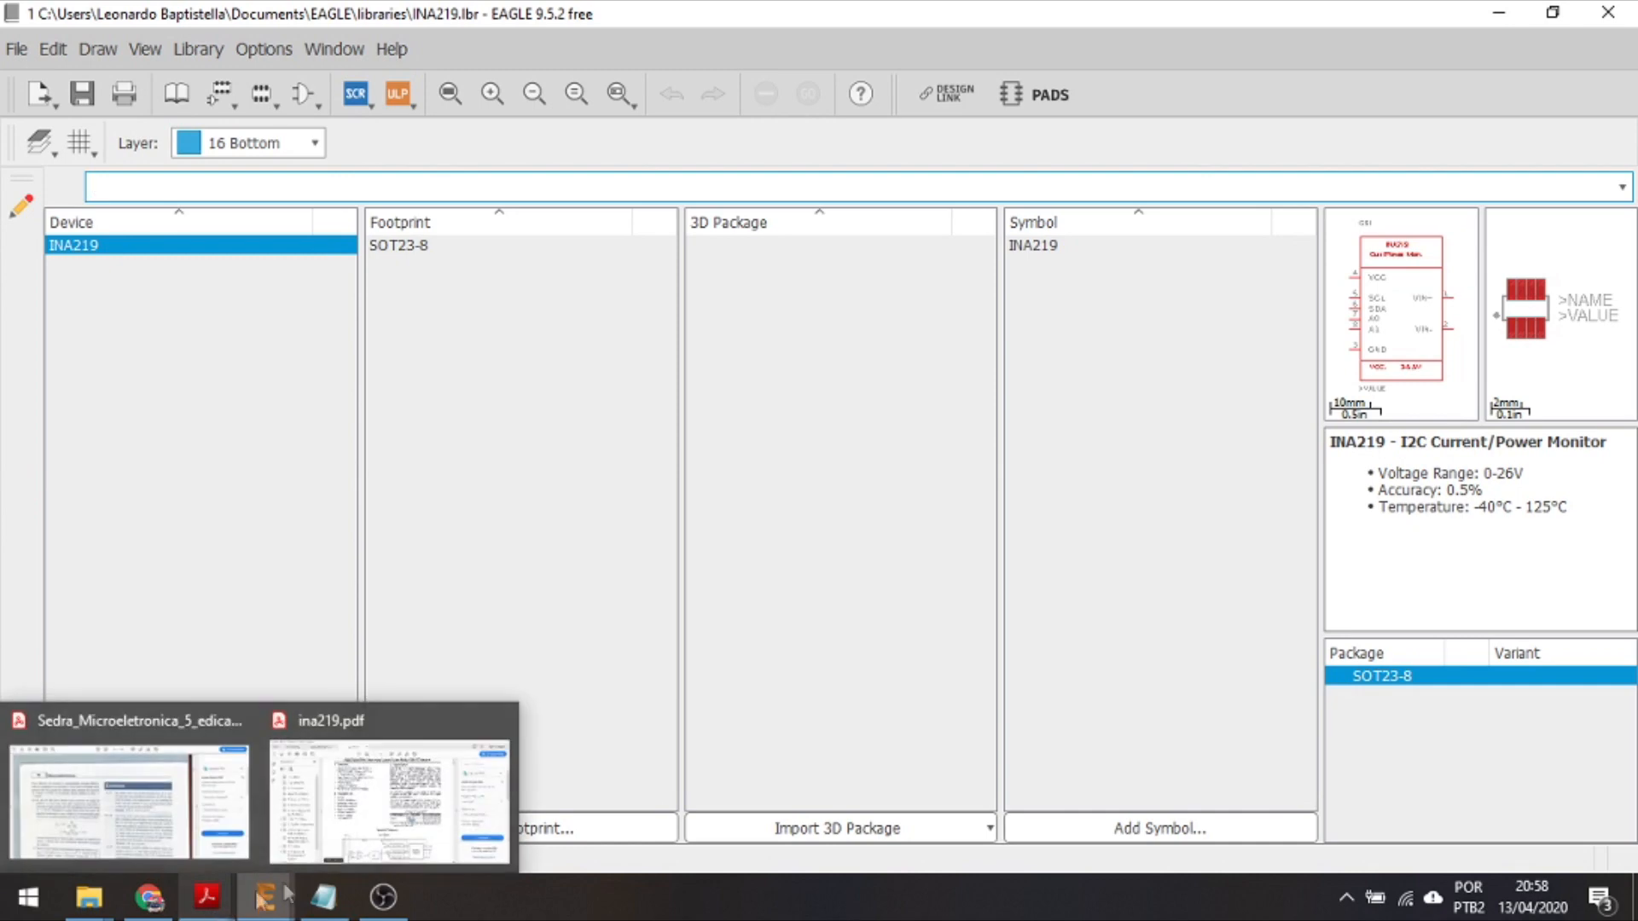
click(350, 846)
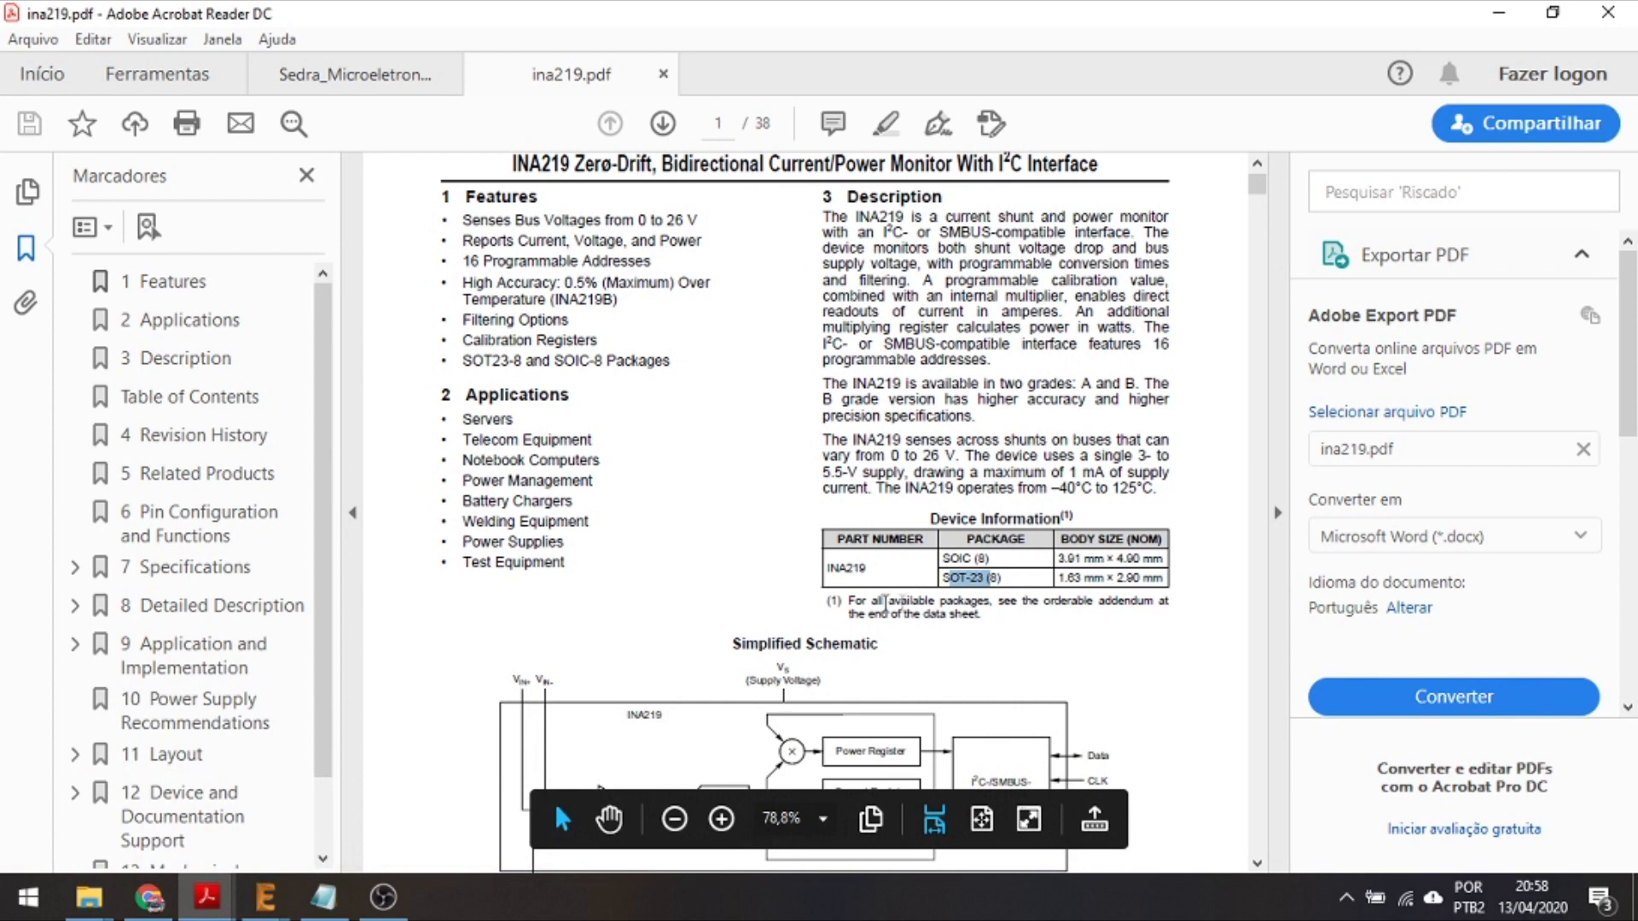
Examine the INA219 package options in the datasheet's Device Information table, then return to the INA219 library in EAGLE
scroll(901, 601, up, 1)
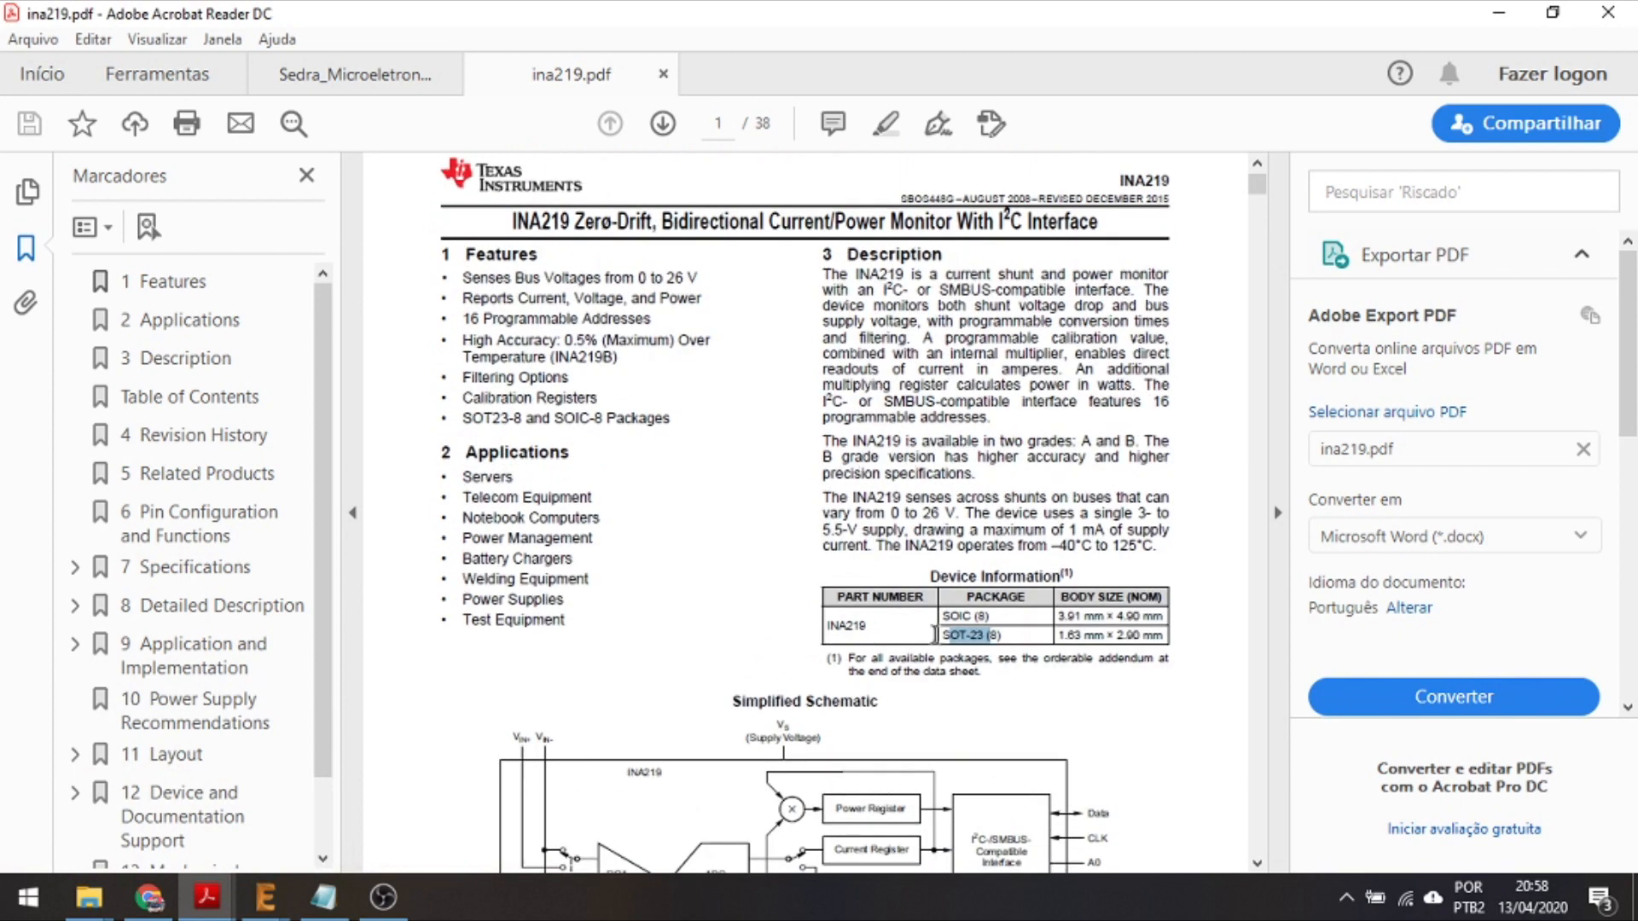
drag(964, 597, 1027, 599)
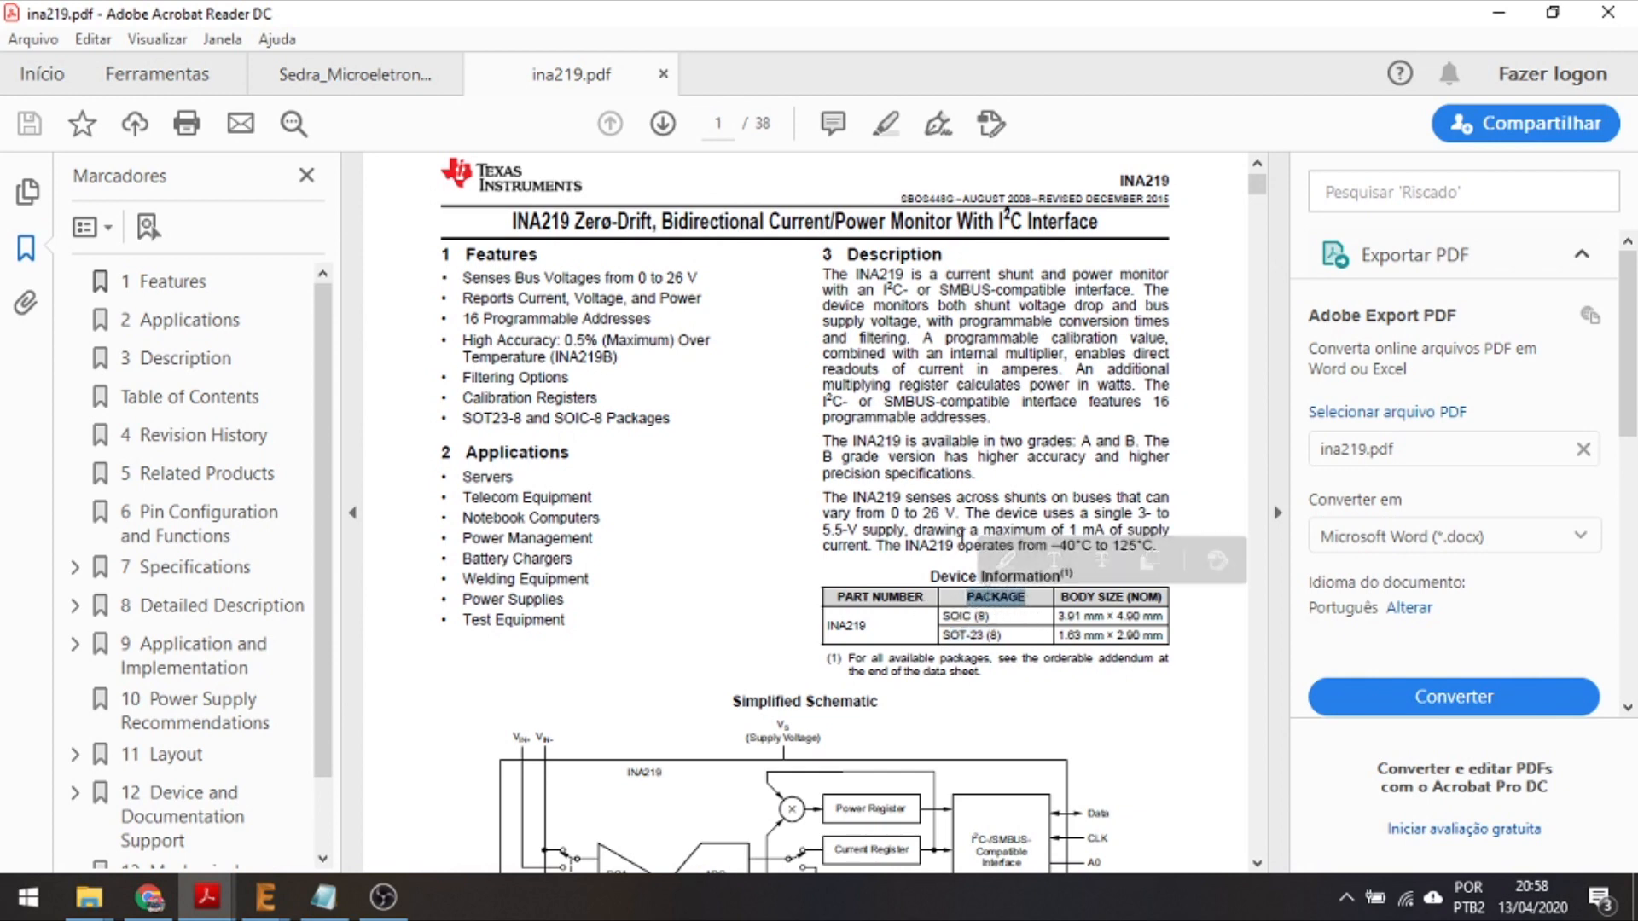
click(1001, 632)
drag(829, 633, 908, 635)
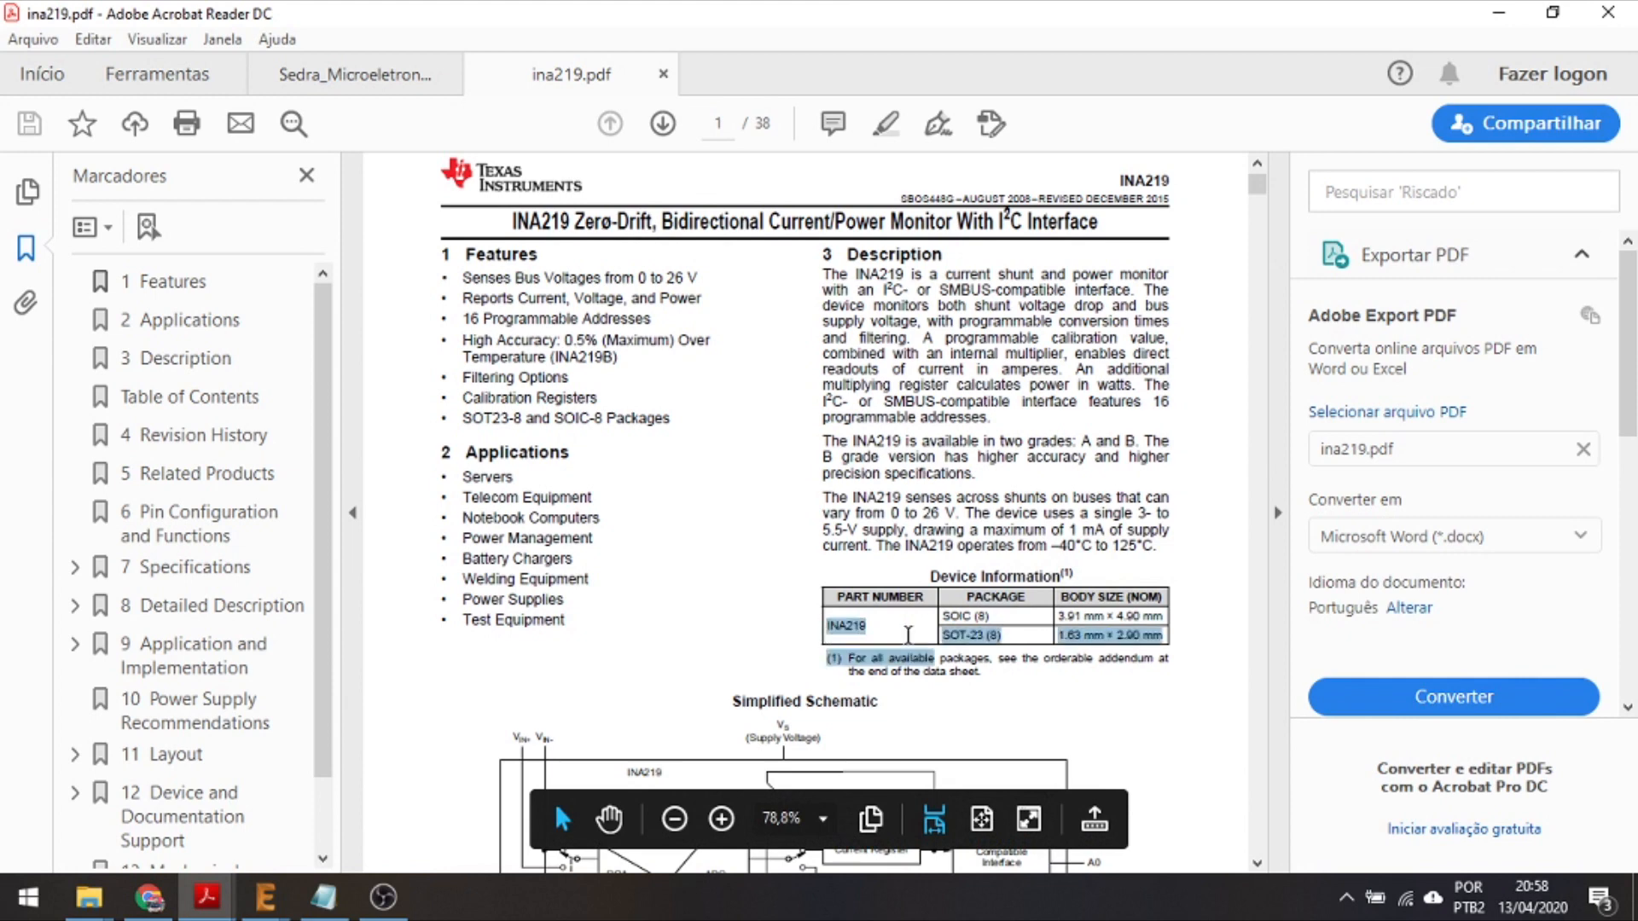
click(1015, 636)
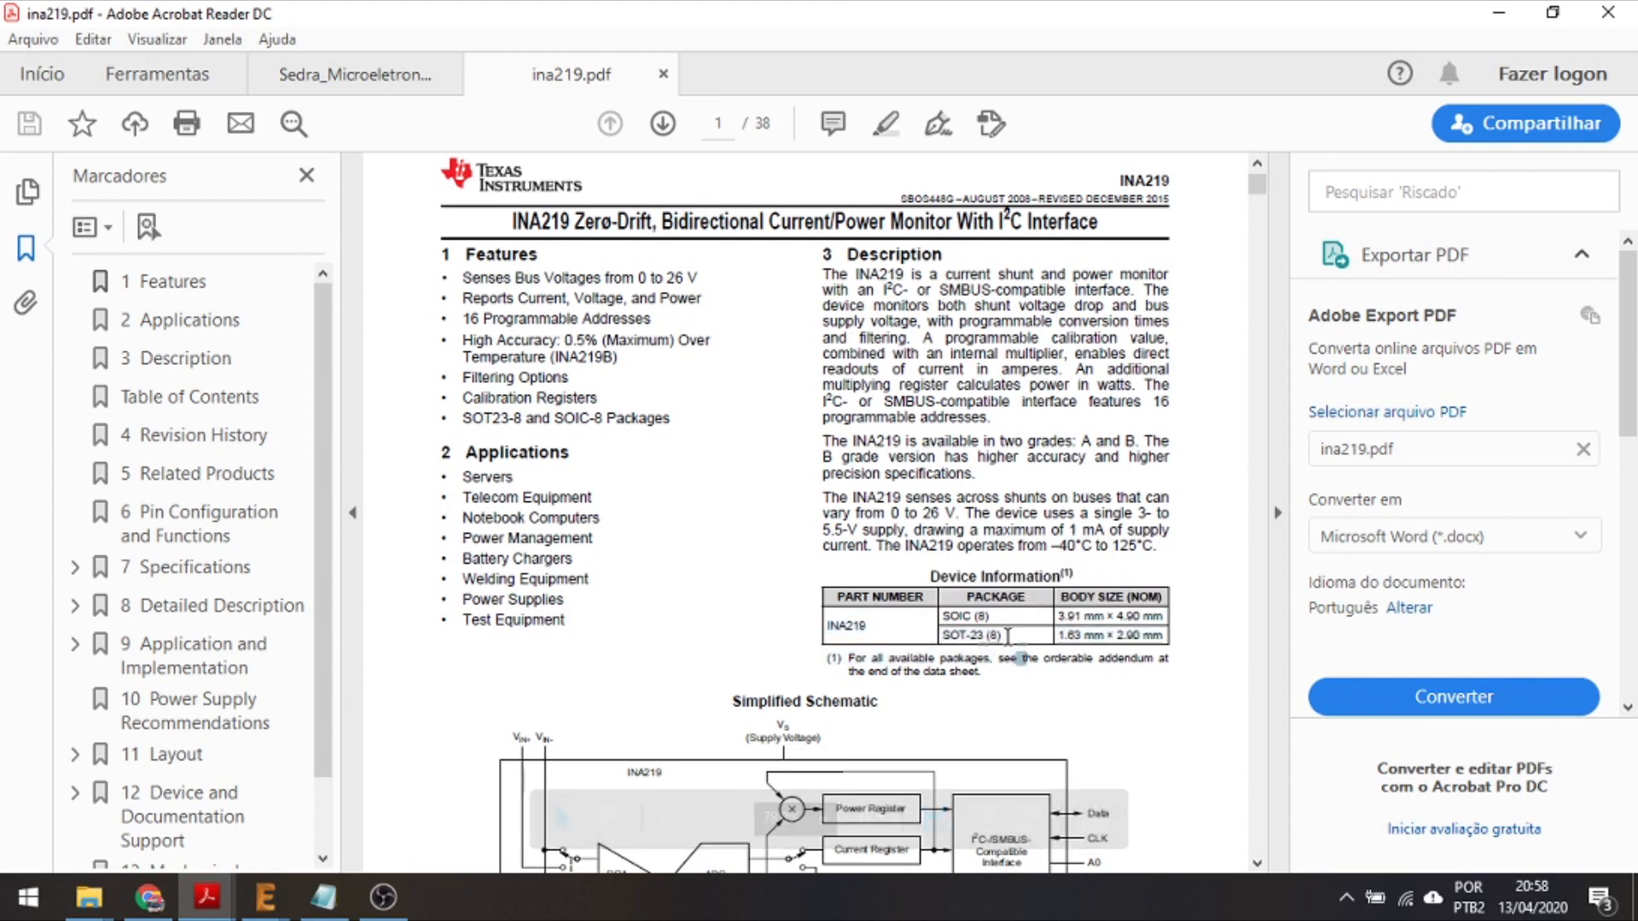
drag(1031, 660, 918, 635)
click(923, 627)
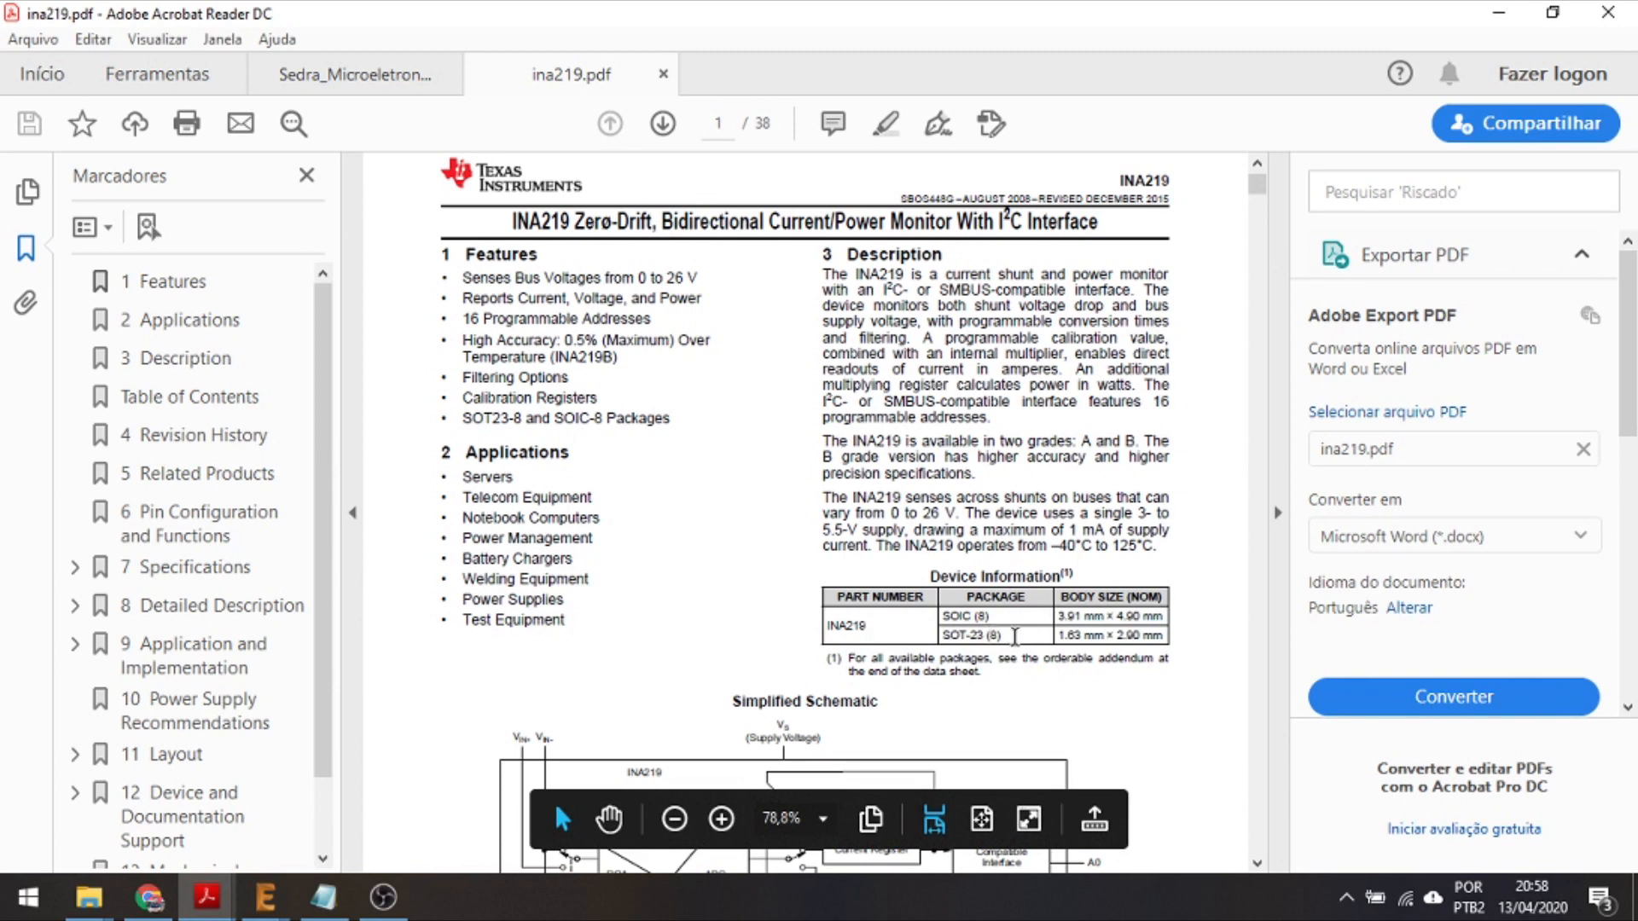
click(288, 915)
click(403, 810)
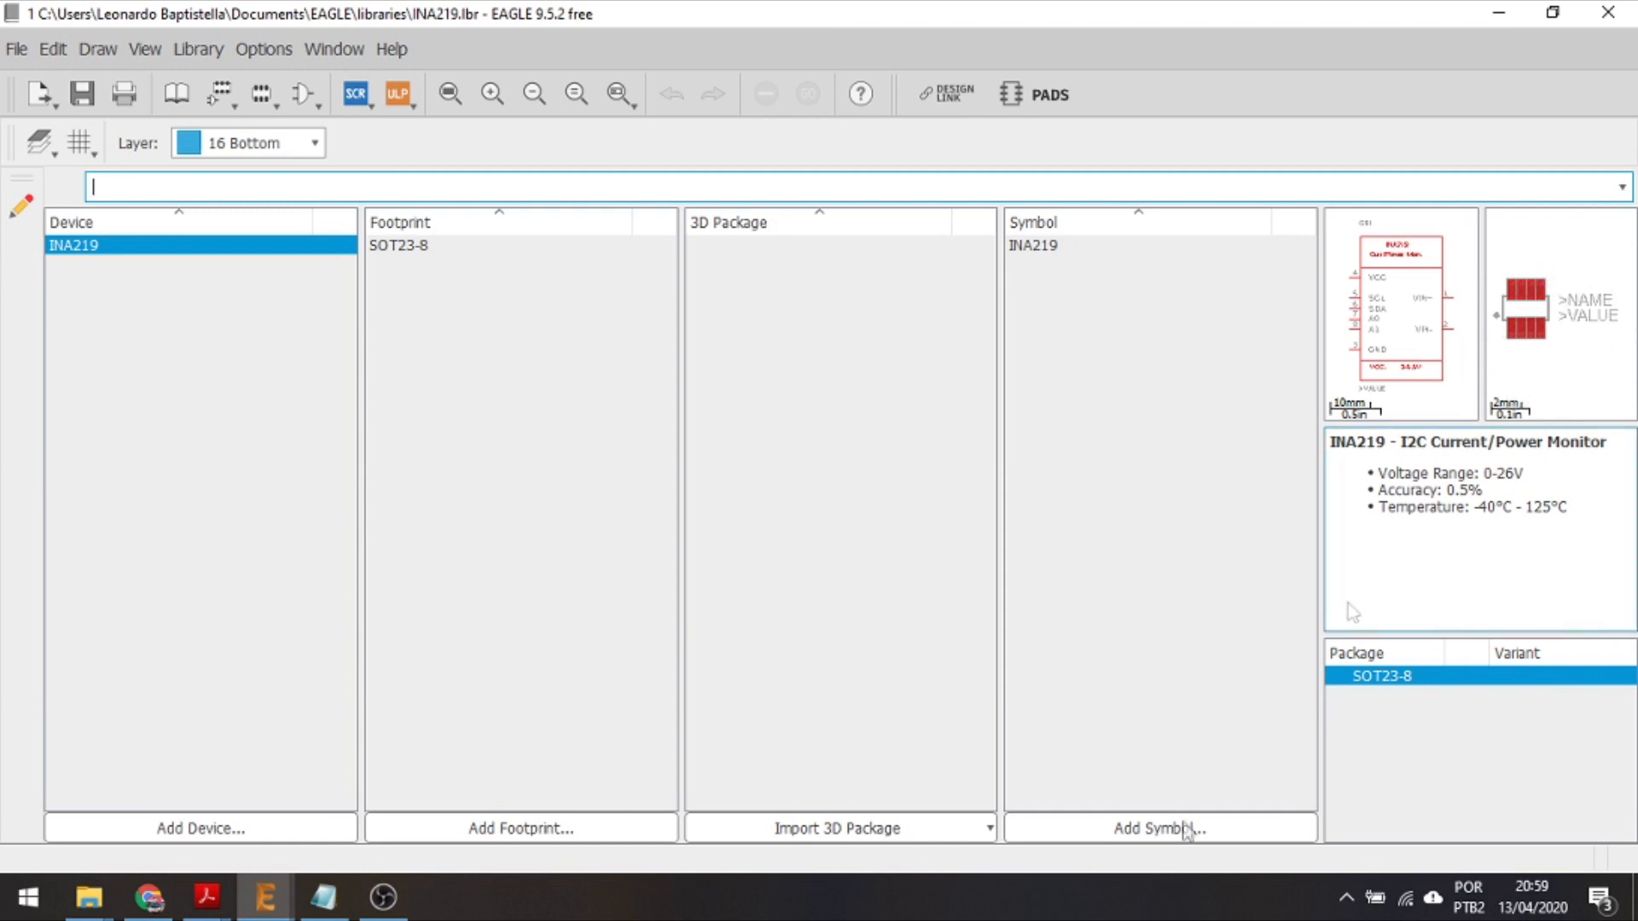
Switch to Chrome and review the images and description of GrabCAD's SOIC Package narrow 8,10,14 and 16 pins model
click(148, 896)
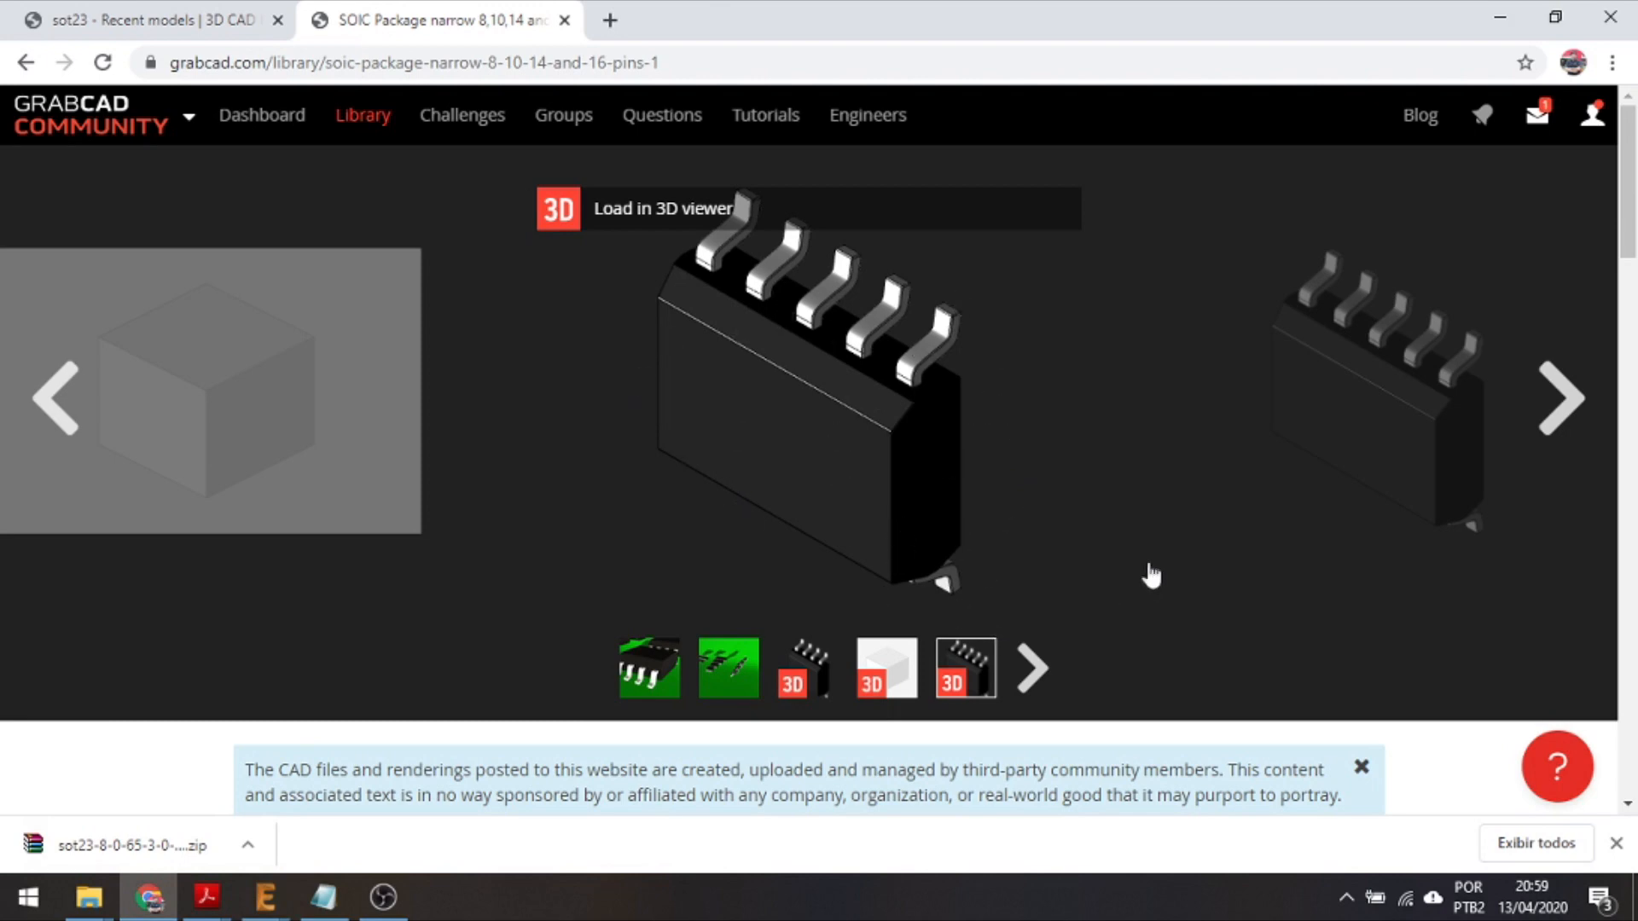
click(728, 676)
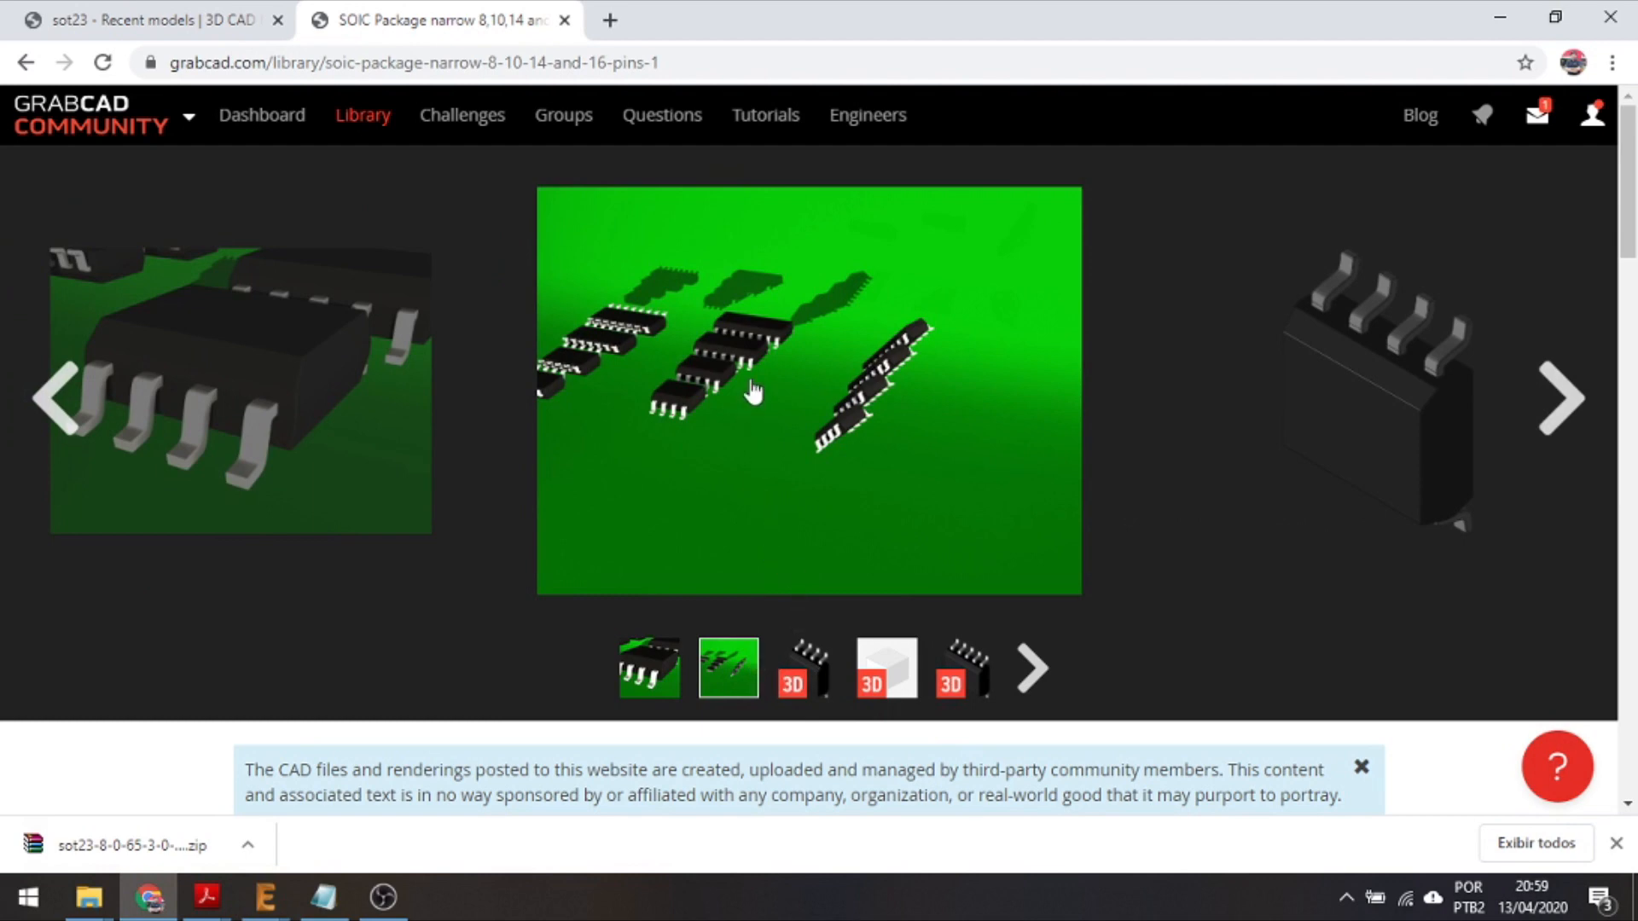
scroll(751, 388, down, 2)
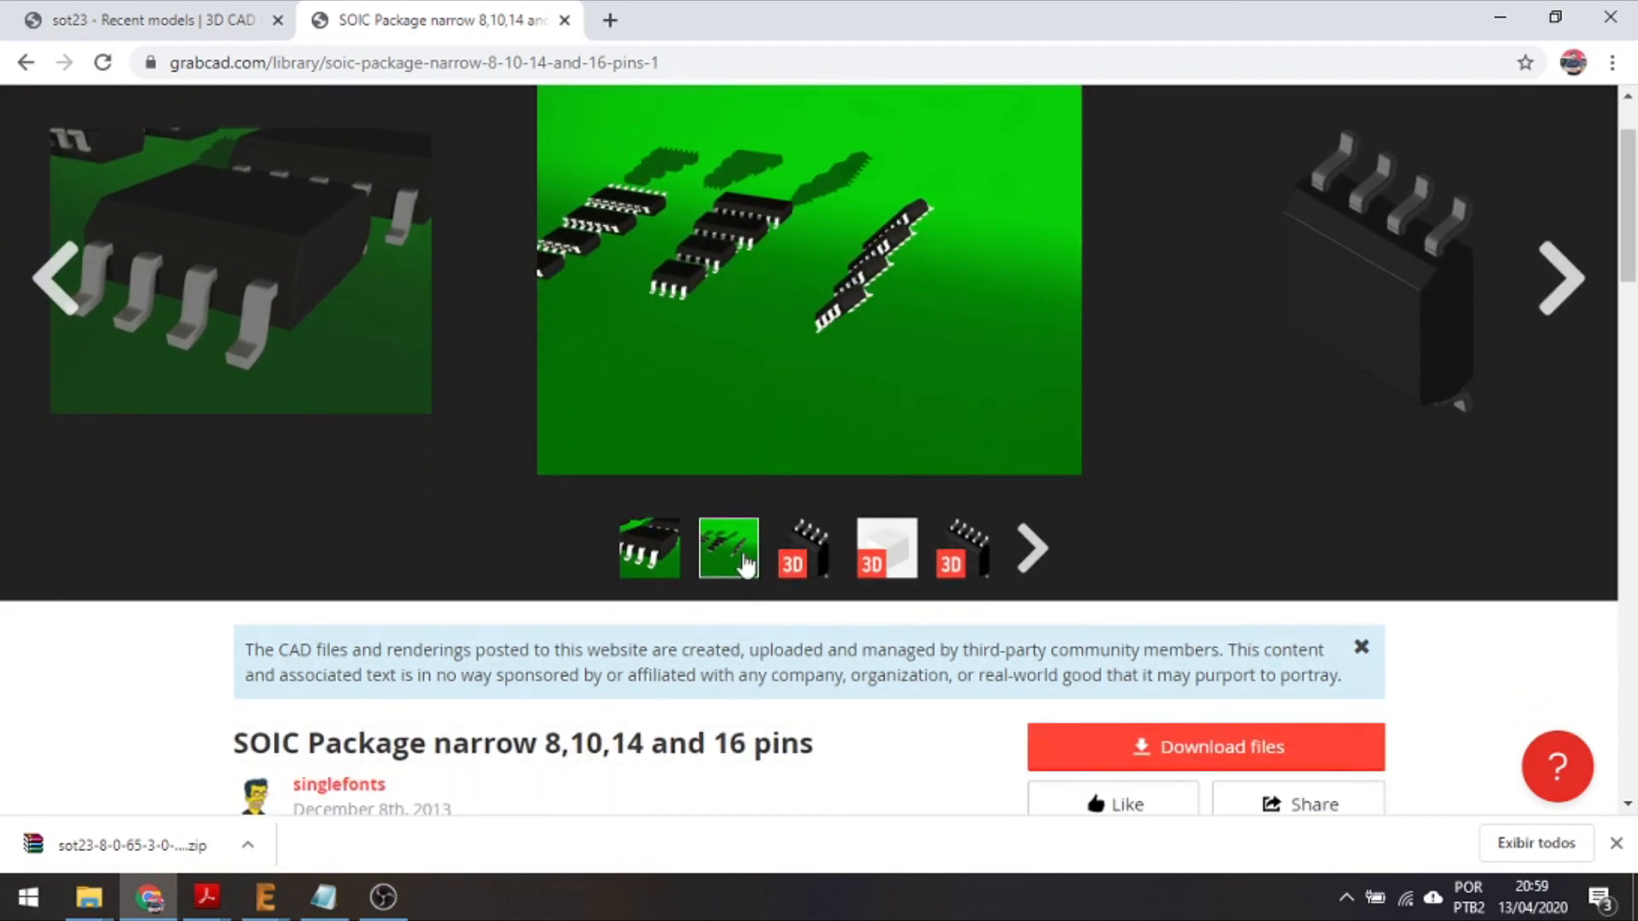
scroll(742, 563, up, 2)
scroll(655, 758, down, 3)
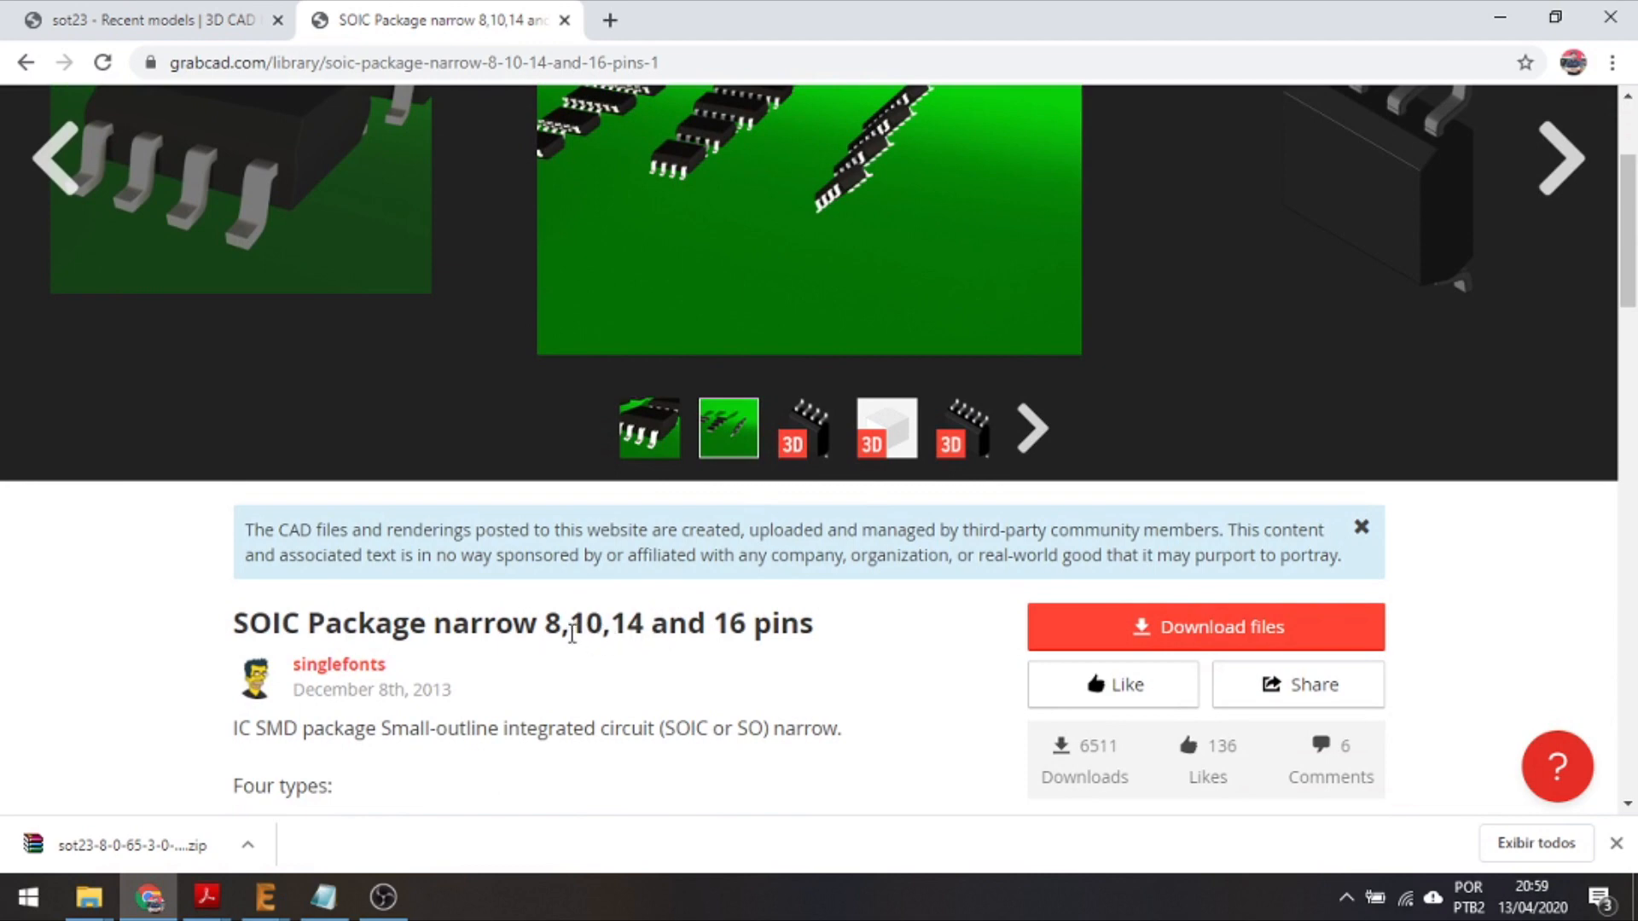
Examine the 8-pin variant named in the SOIC package model's title and view its first rendering
drag(563, 624, 544, 620)
scroll(853, 734, up, 3)
scroll(858, 734, down, 3)
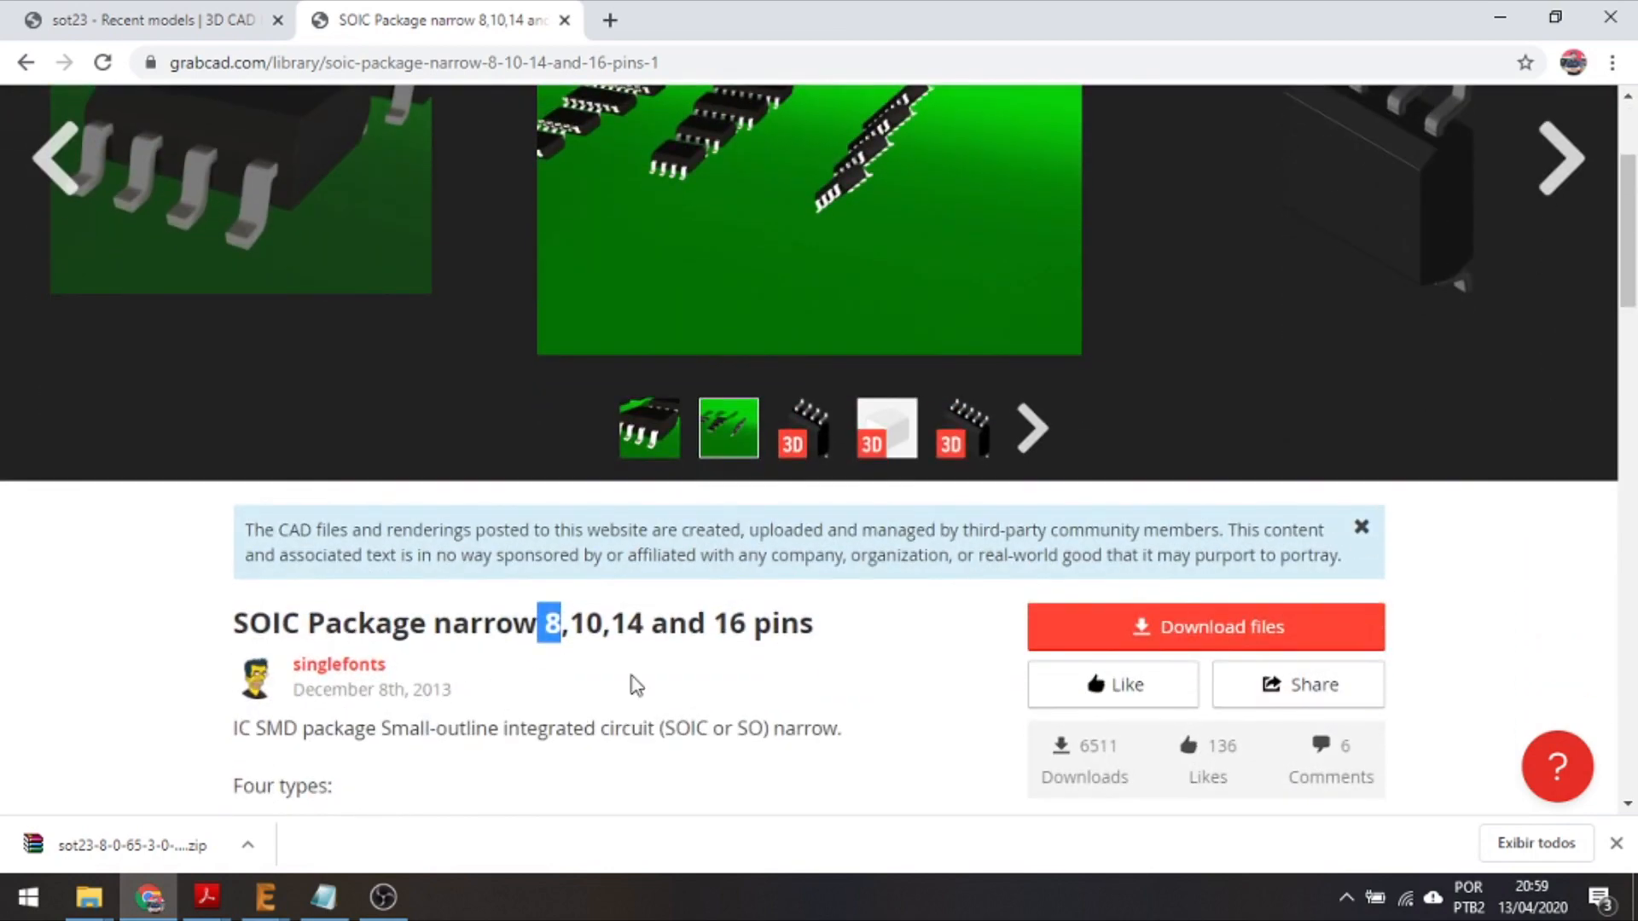
scroll(636, 685, up, 3)
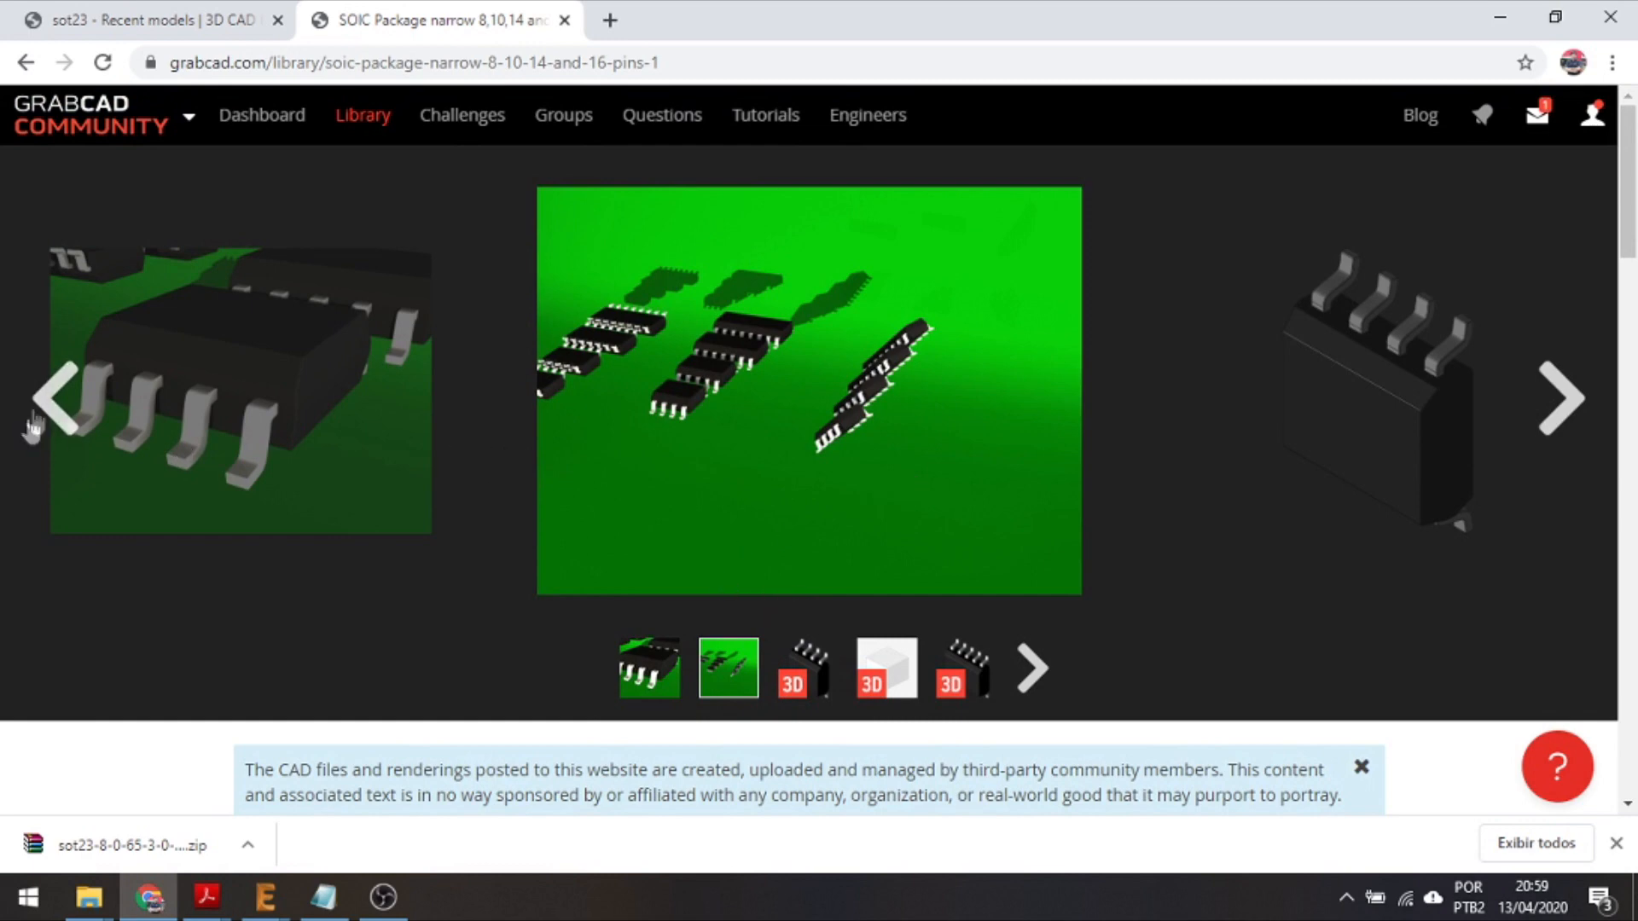
click(53, 399)
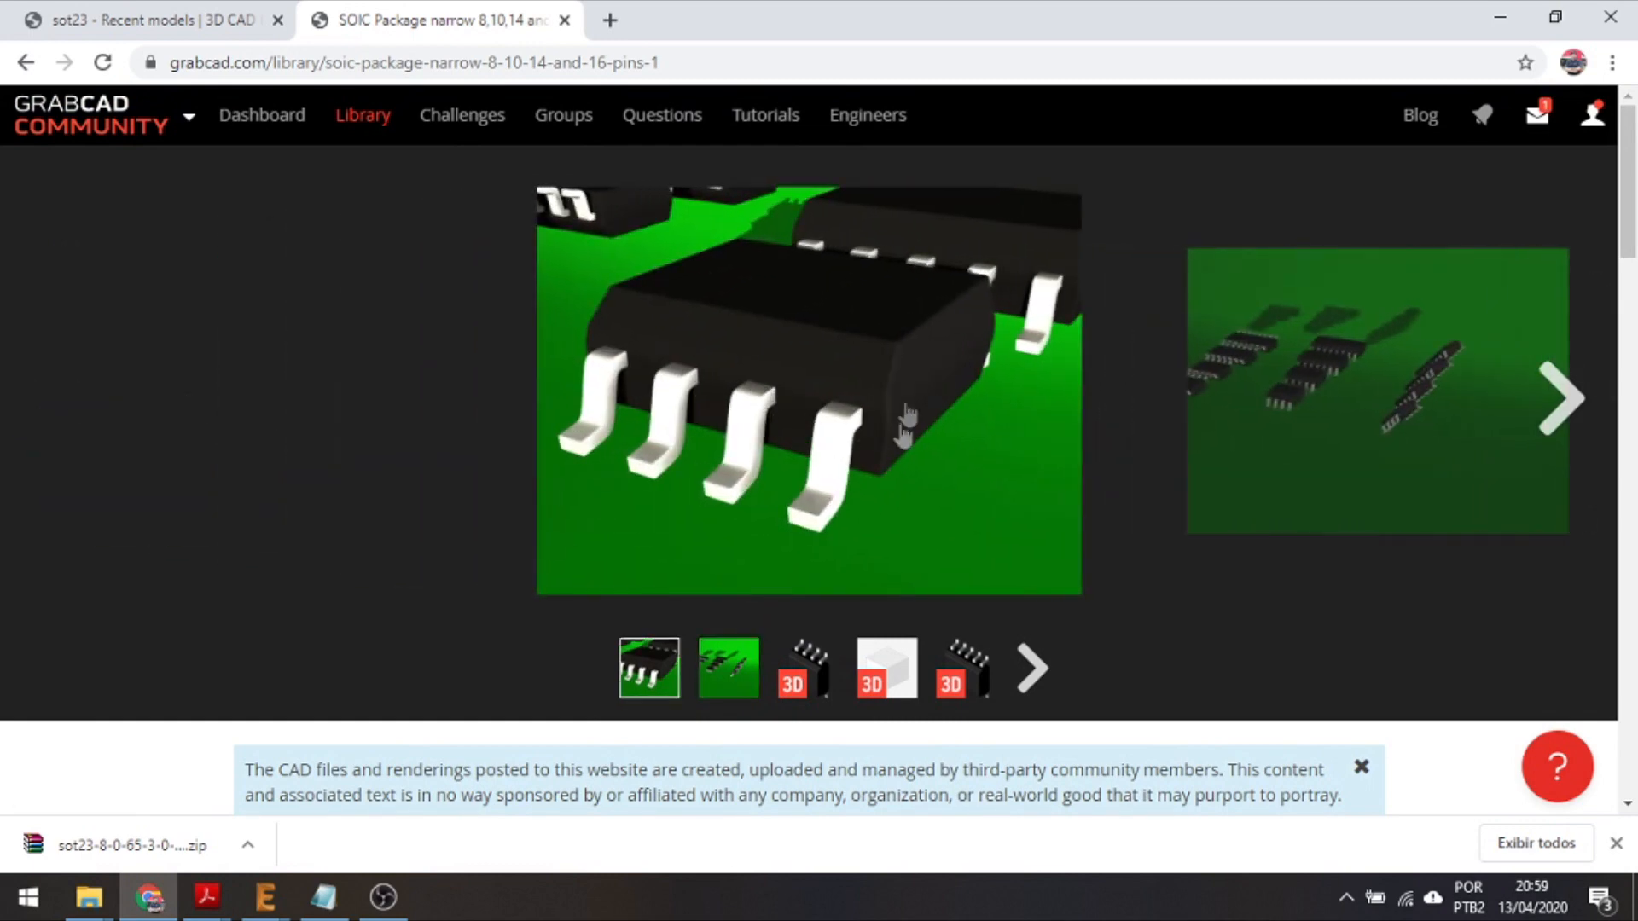
Open GrabCAD's SOT23-8-0.65-3.0-1.7 model page, then check the SOT-23 (8) body size in the ina219.pdf datasheet in Acrobat Reader
click(147, 19)
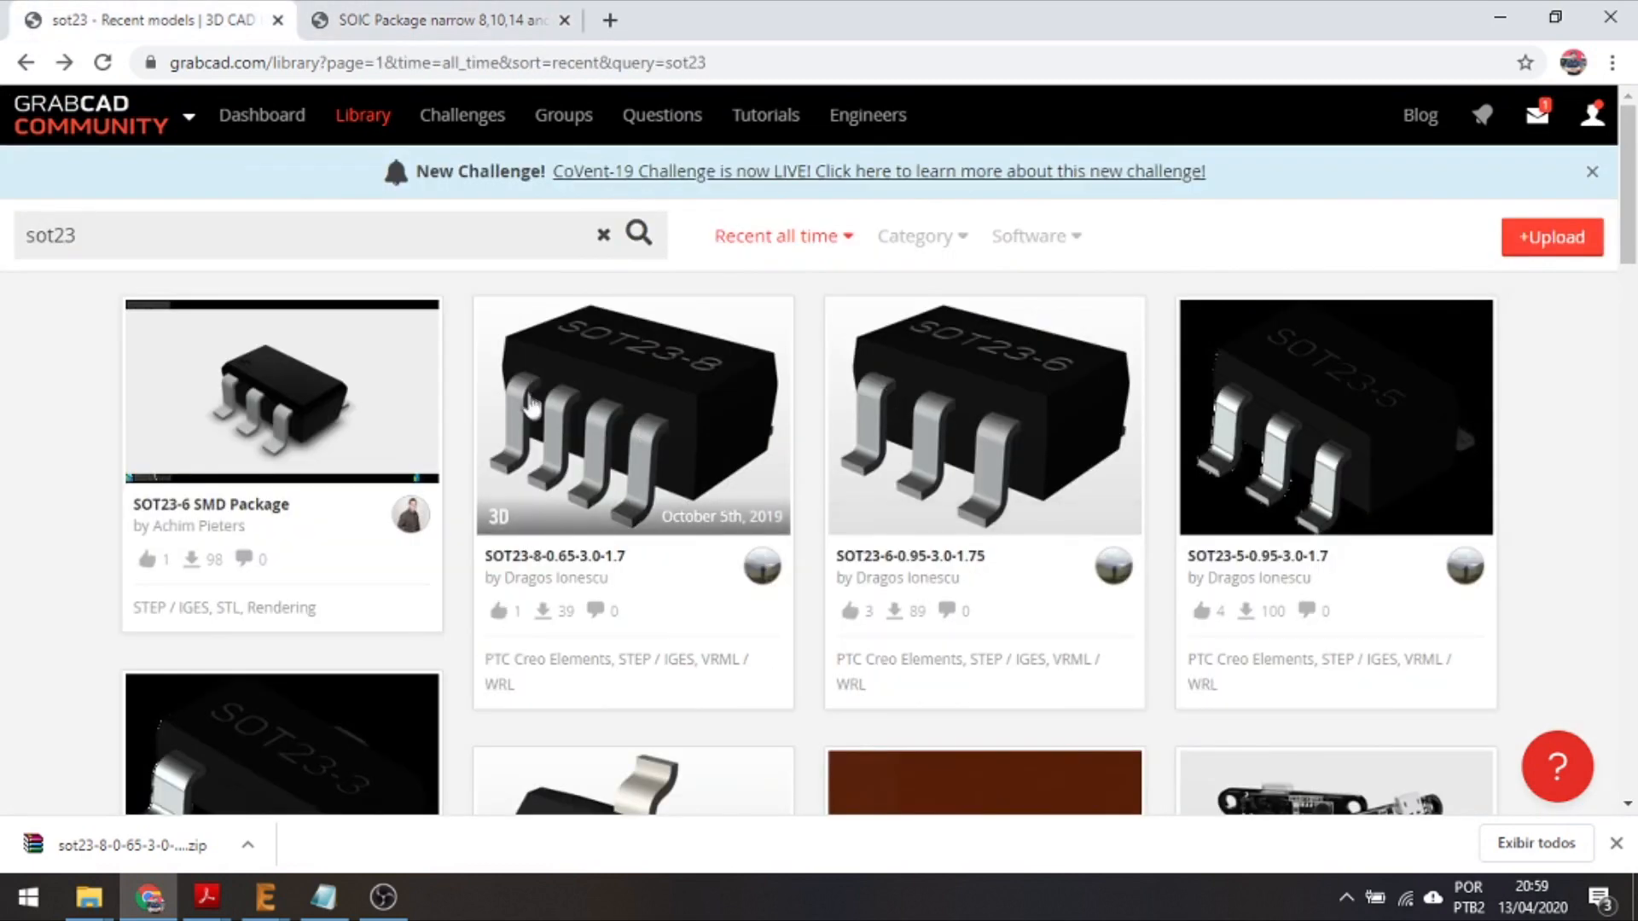
click(672, 435)
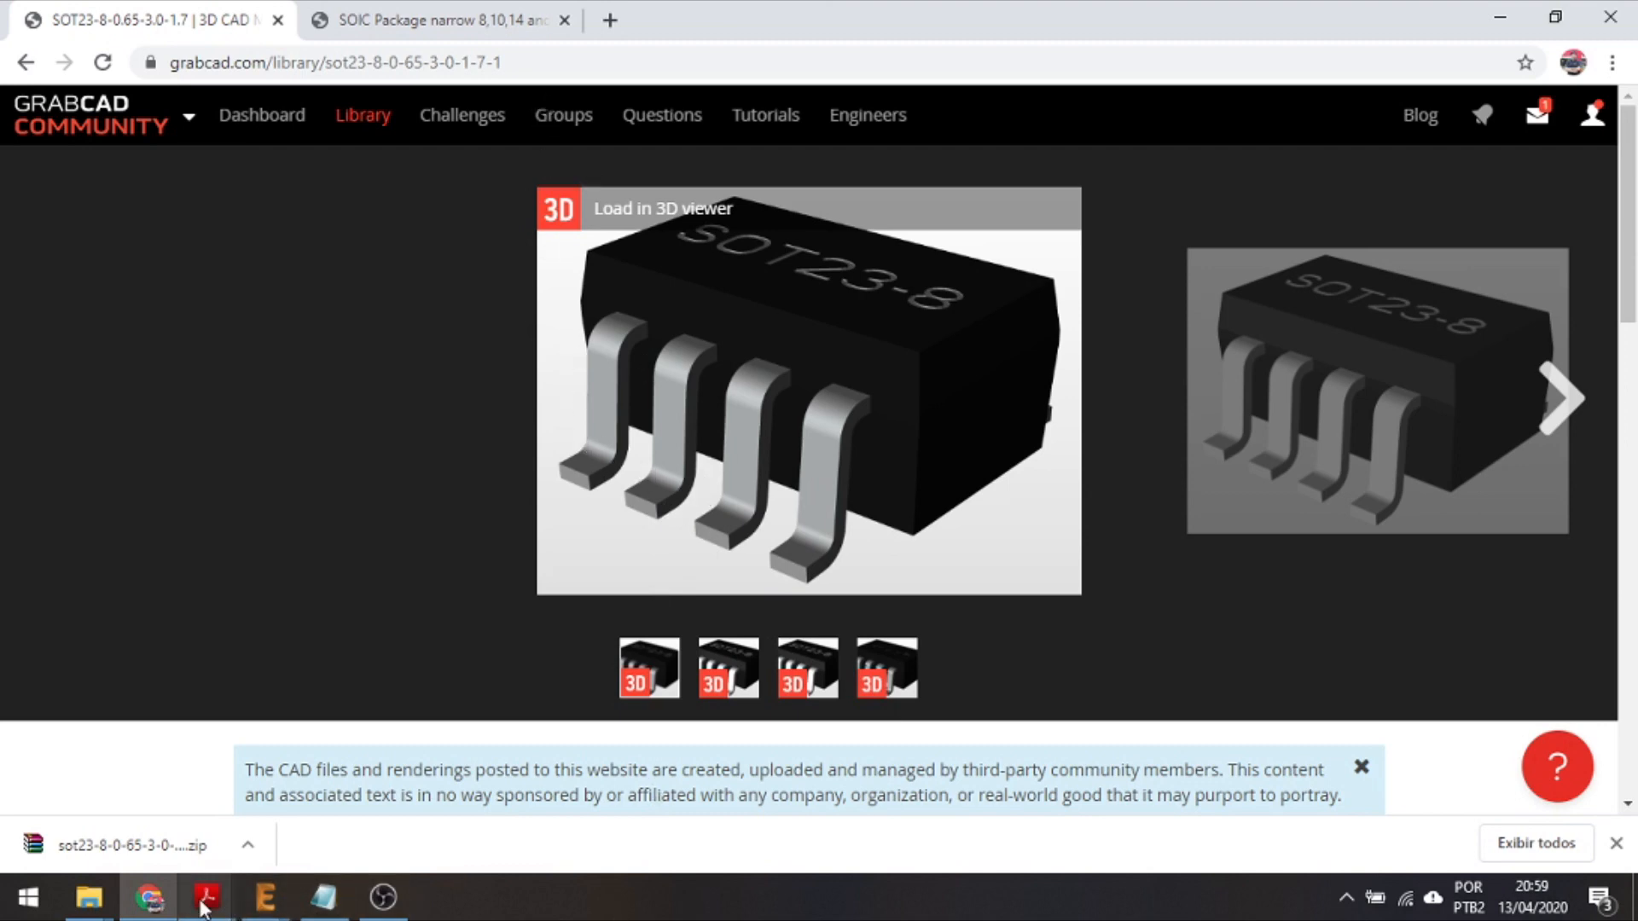
mouse_move(207, 895)
click(444, 795)
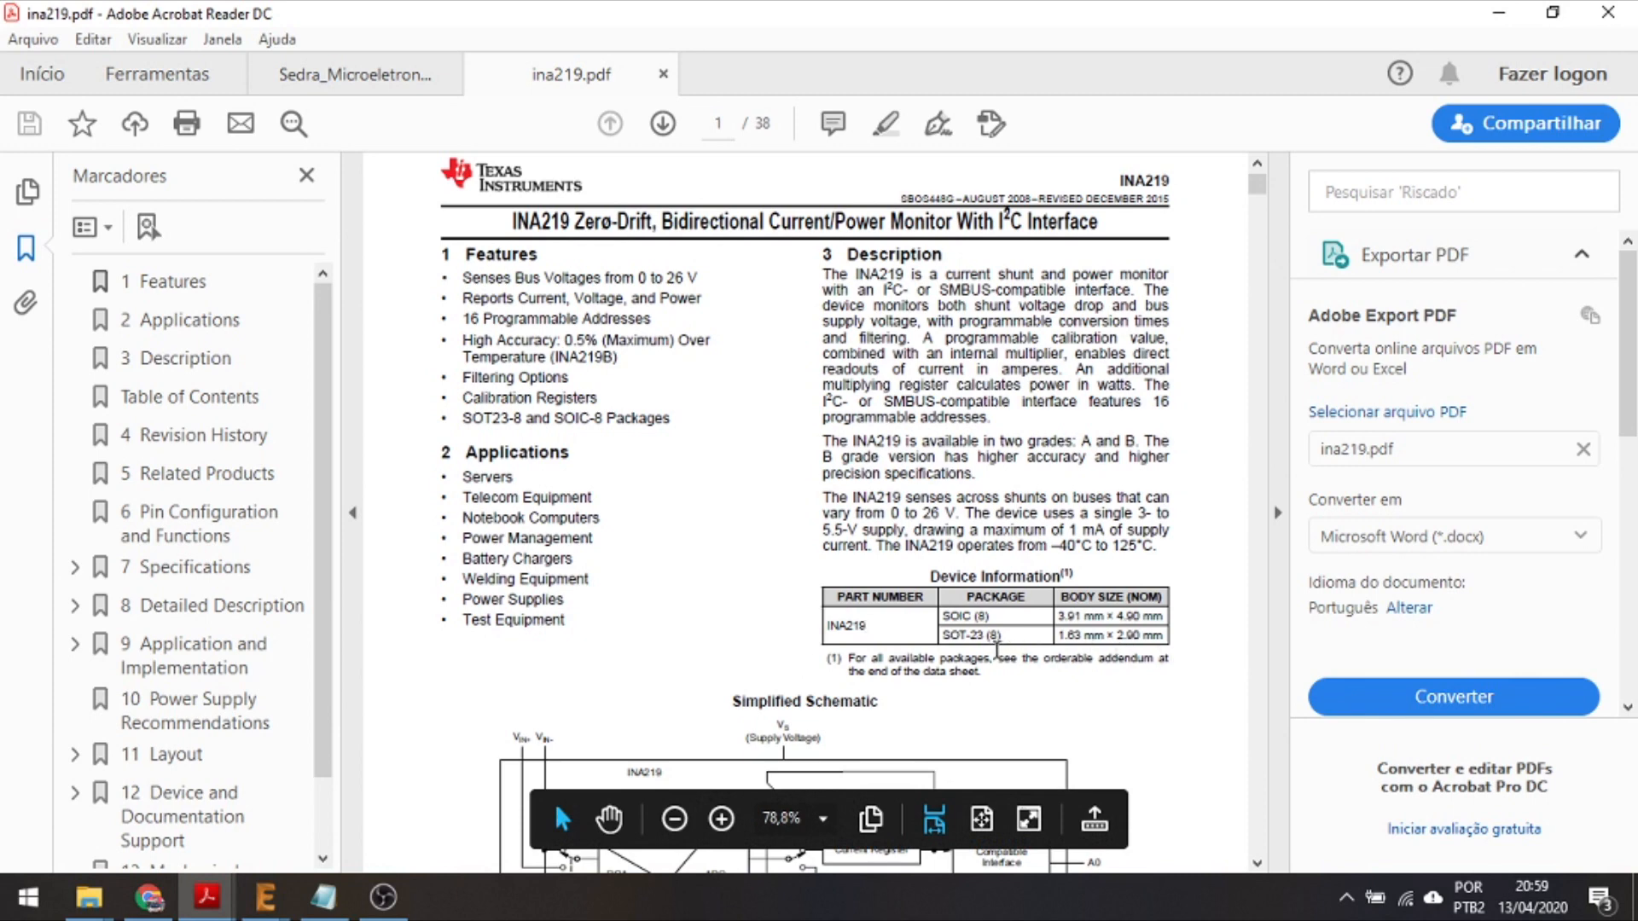
drag(1062, 640, 1134, 662)
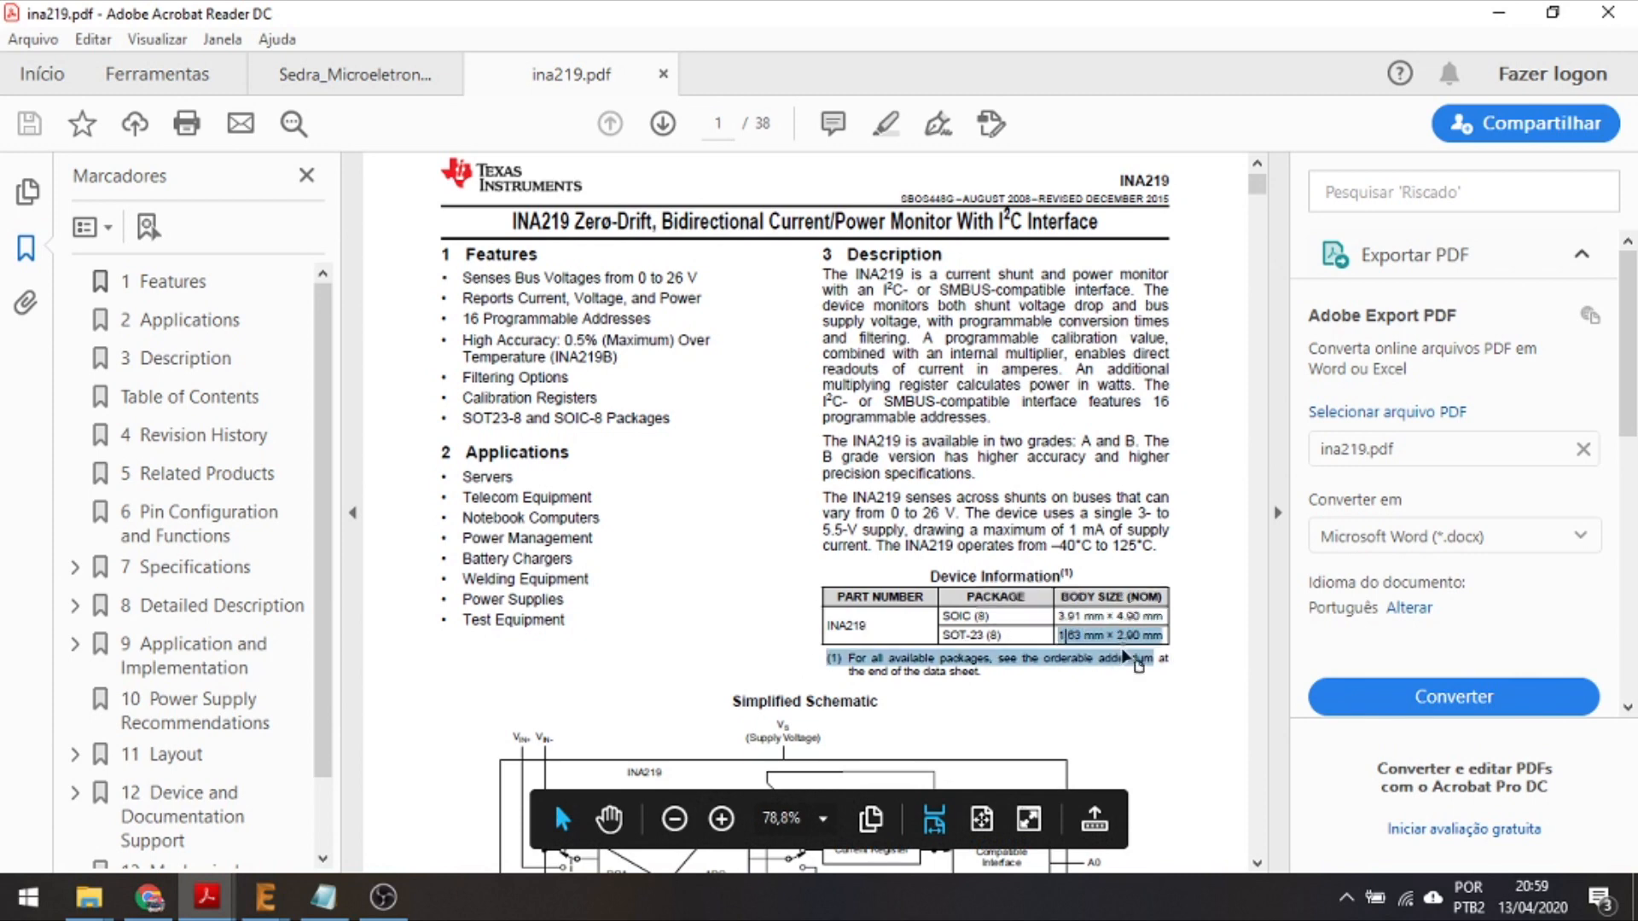
click(1078, 639)
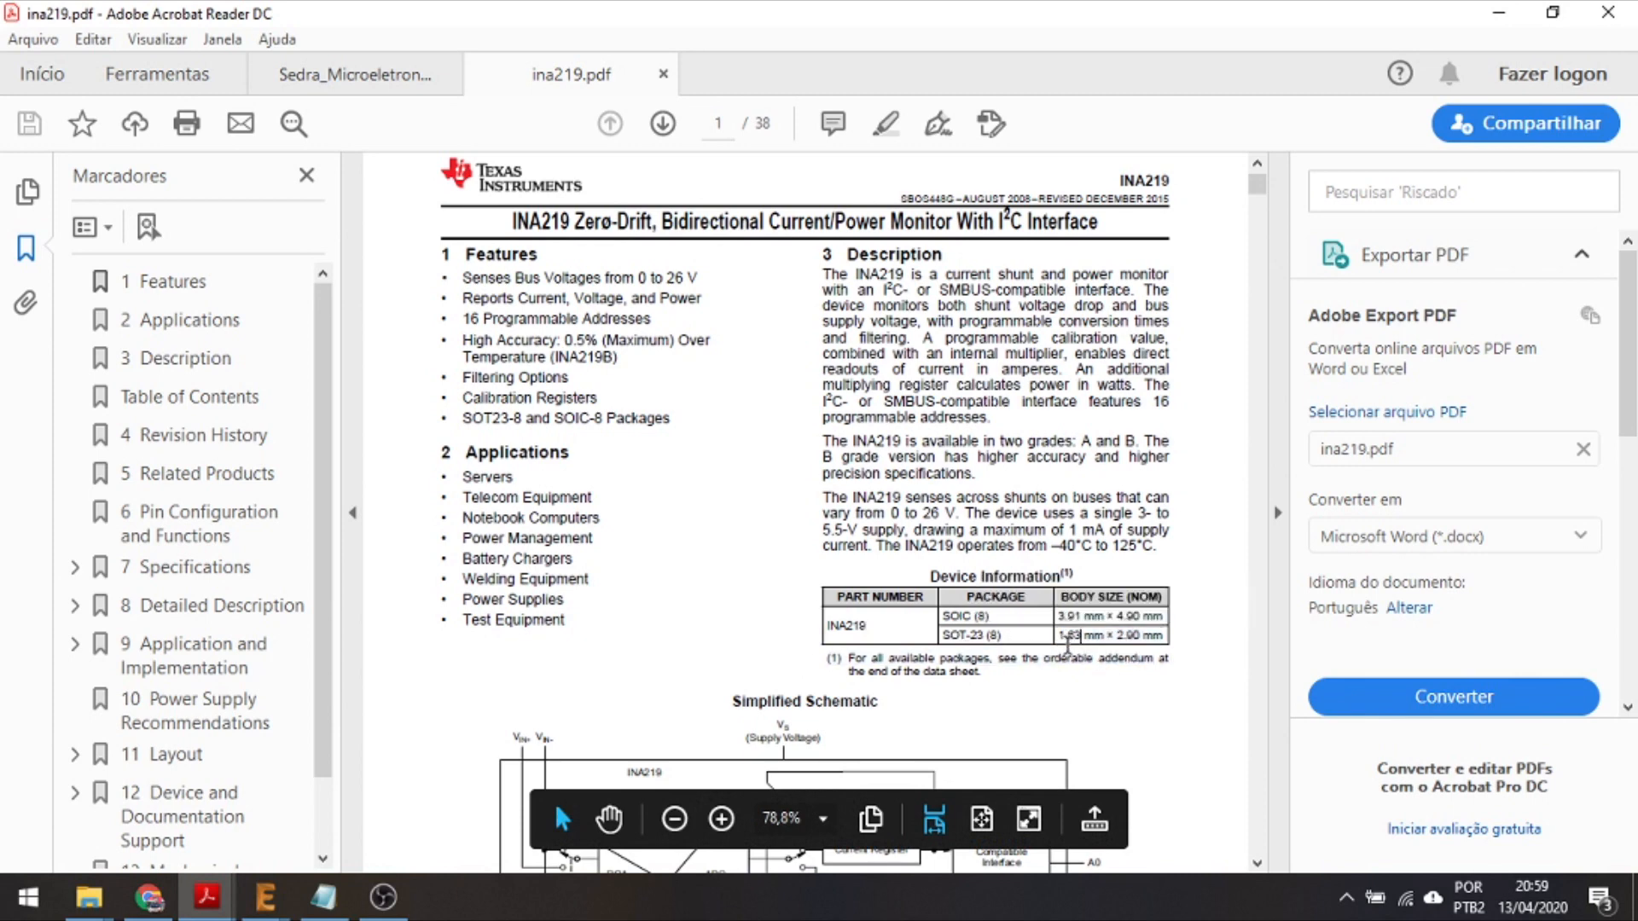
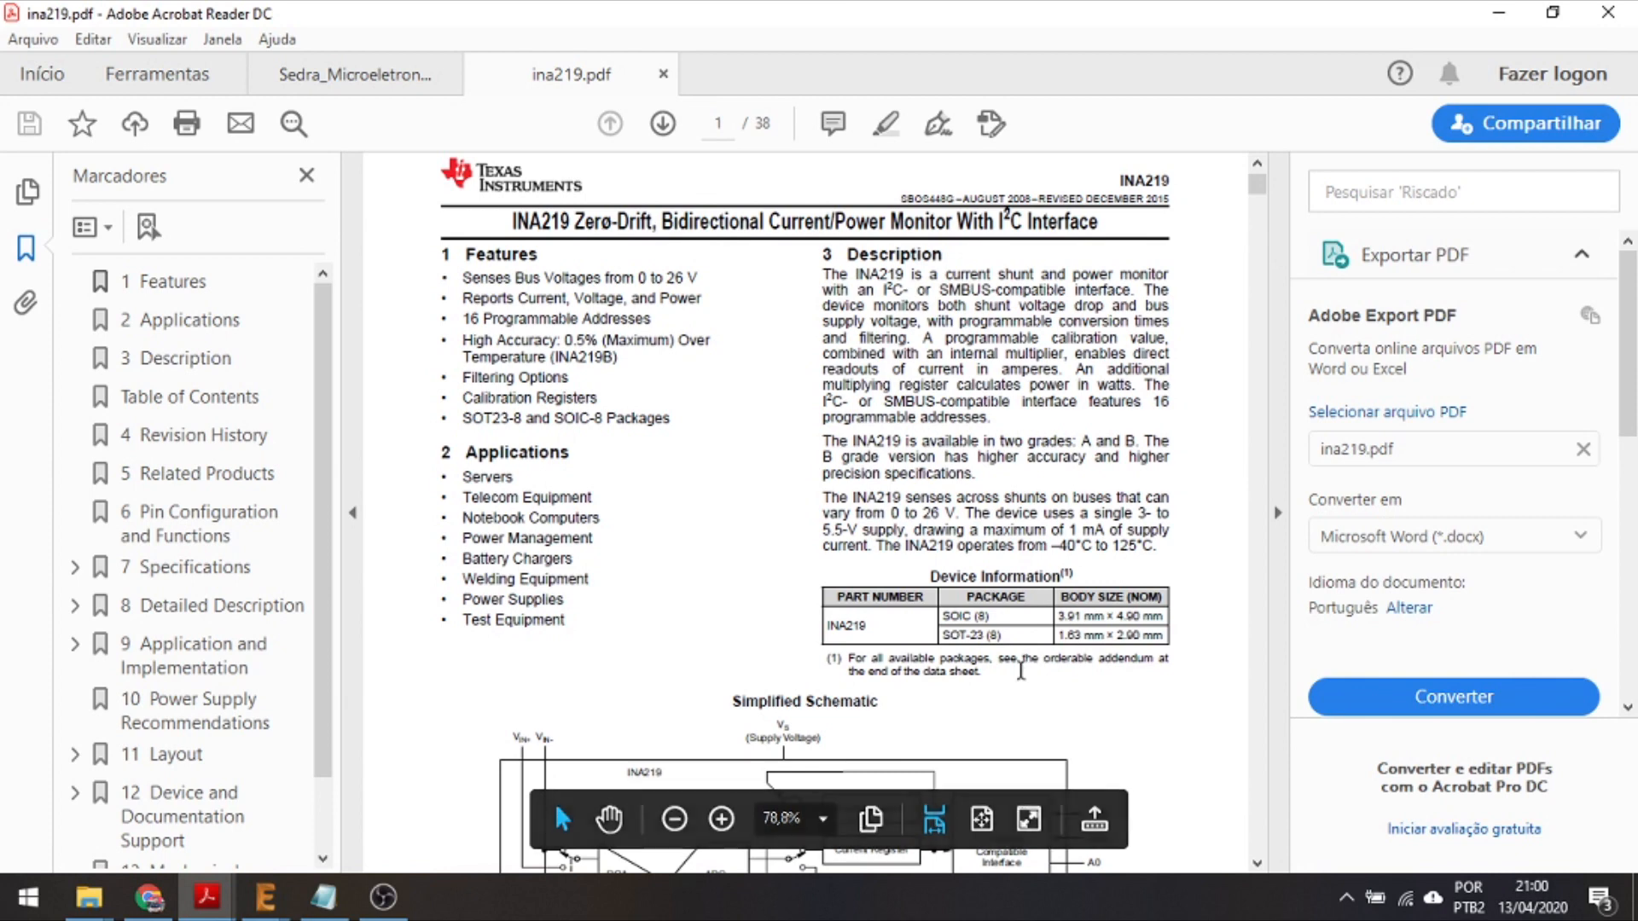
Compare the SOT23-8 and SOIC model images in Chrome, then return to the INA219 library in EAGLE
click(142, 905)
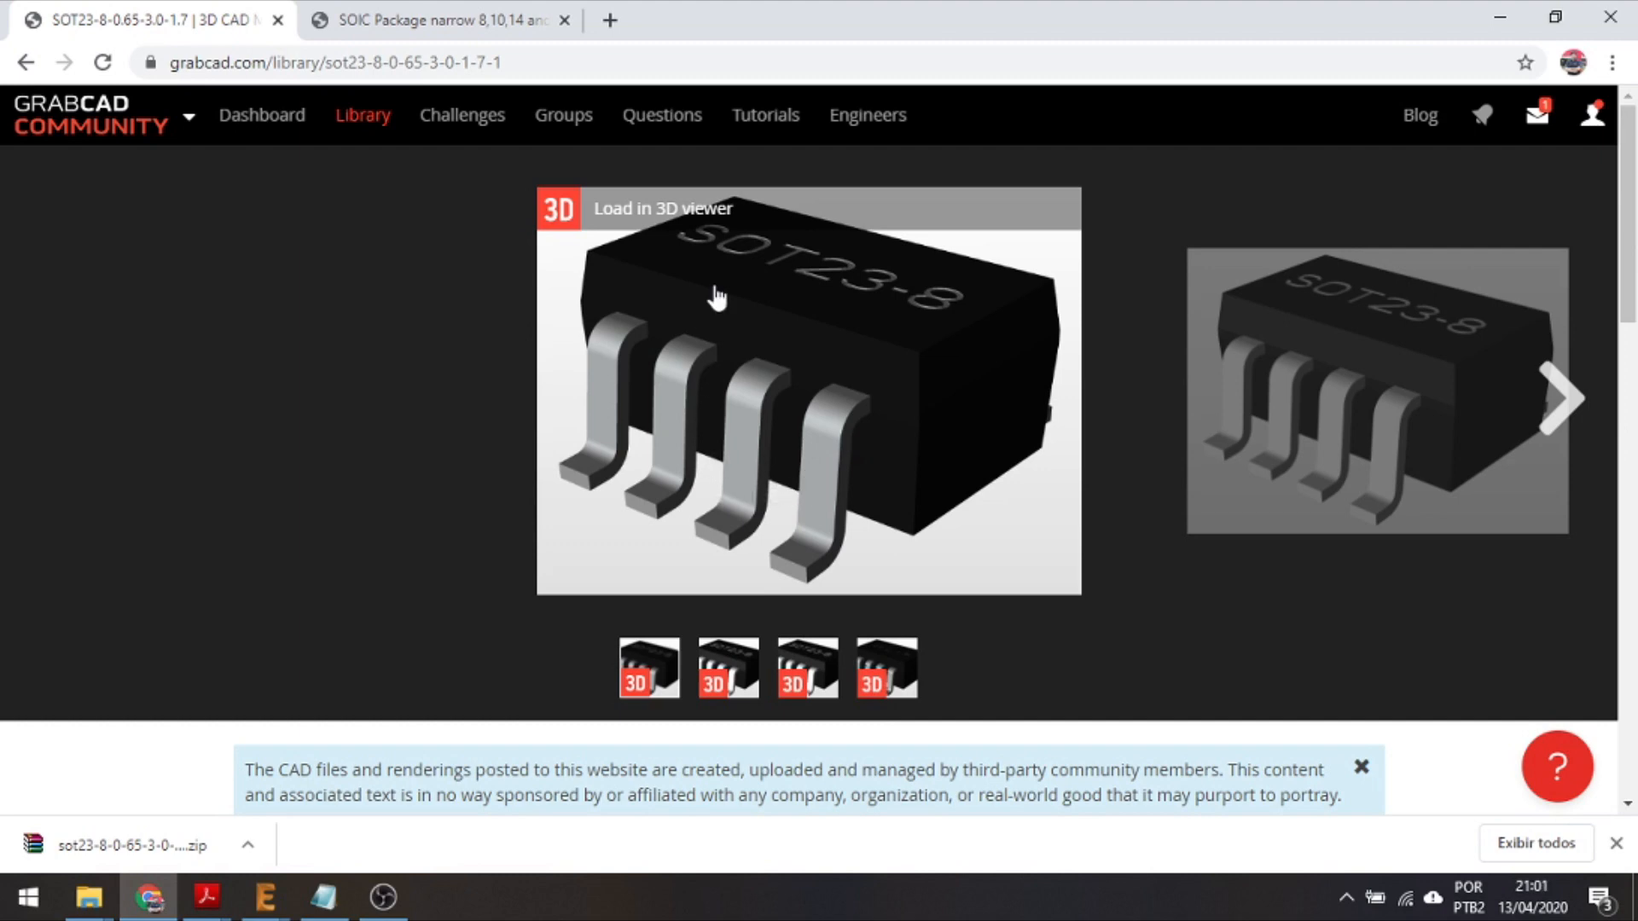
key(ctrl+Tab)
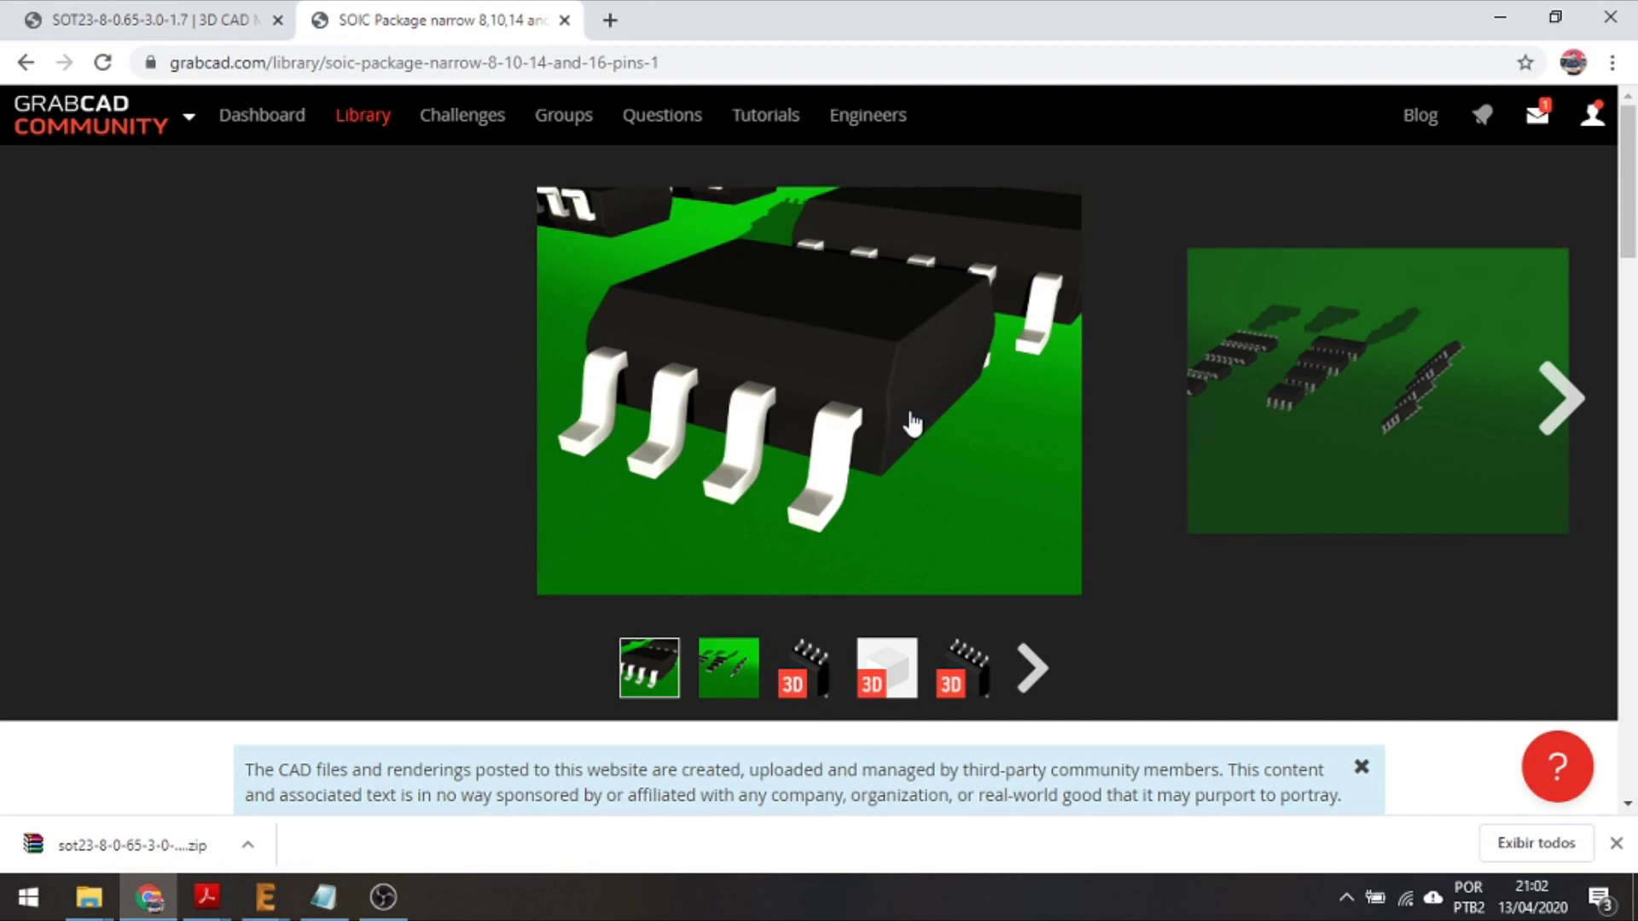
click(123, 19)
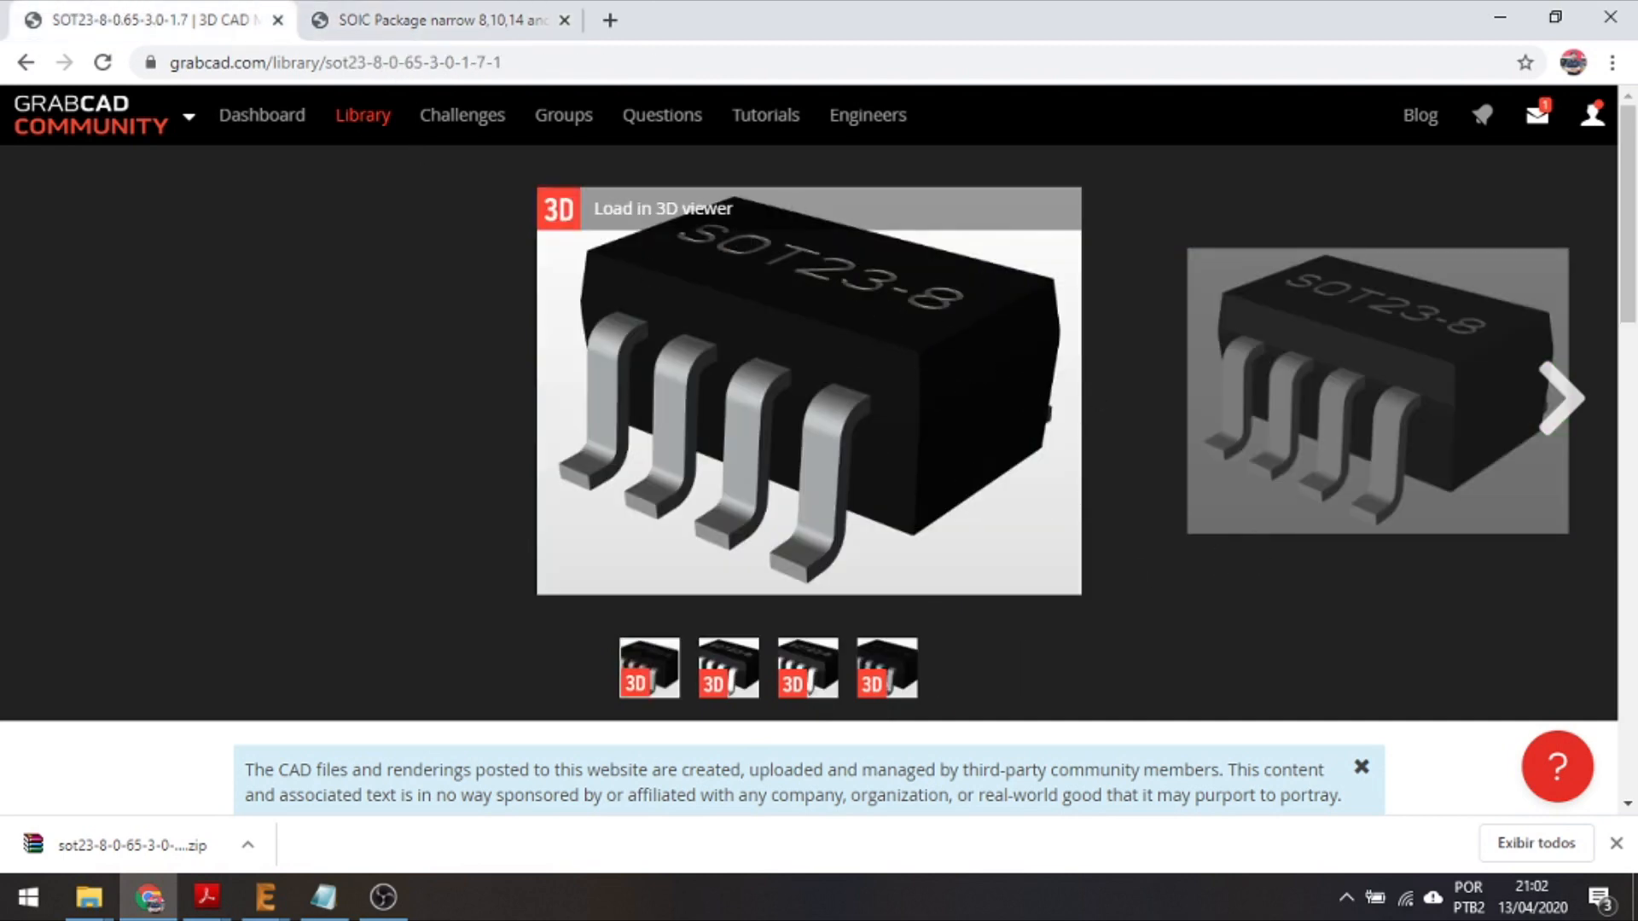
click(265, 895)
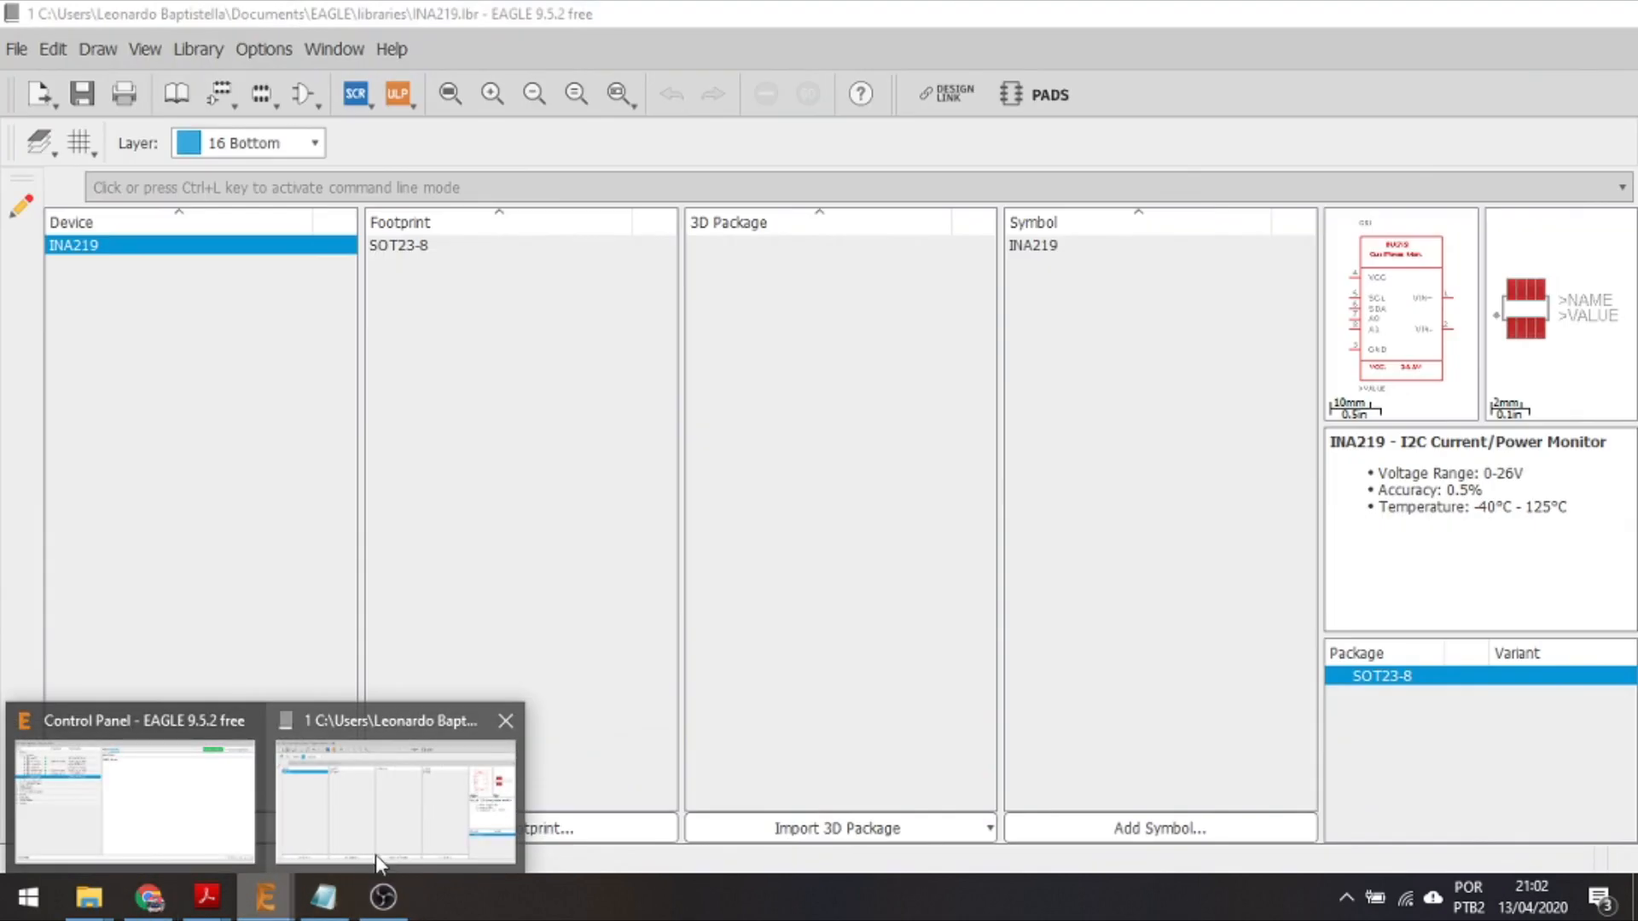
click(384, 857)
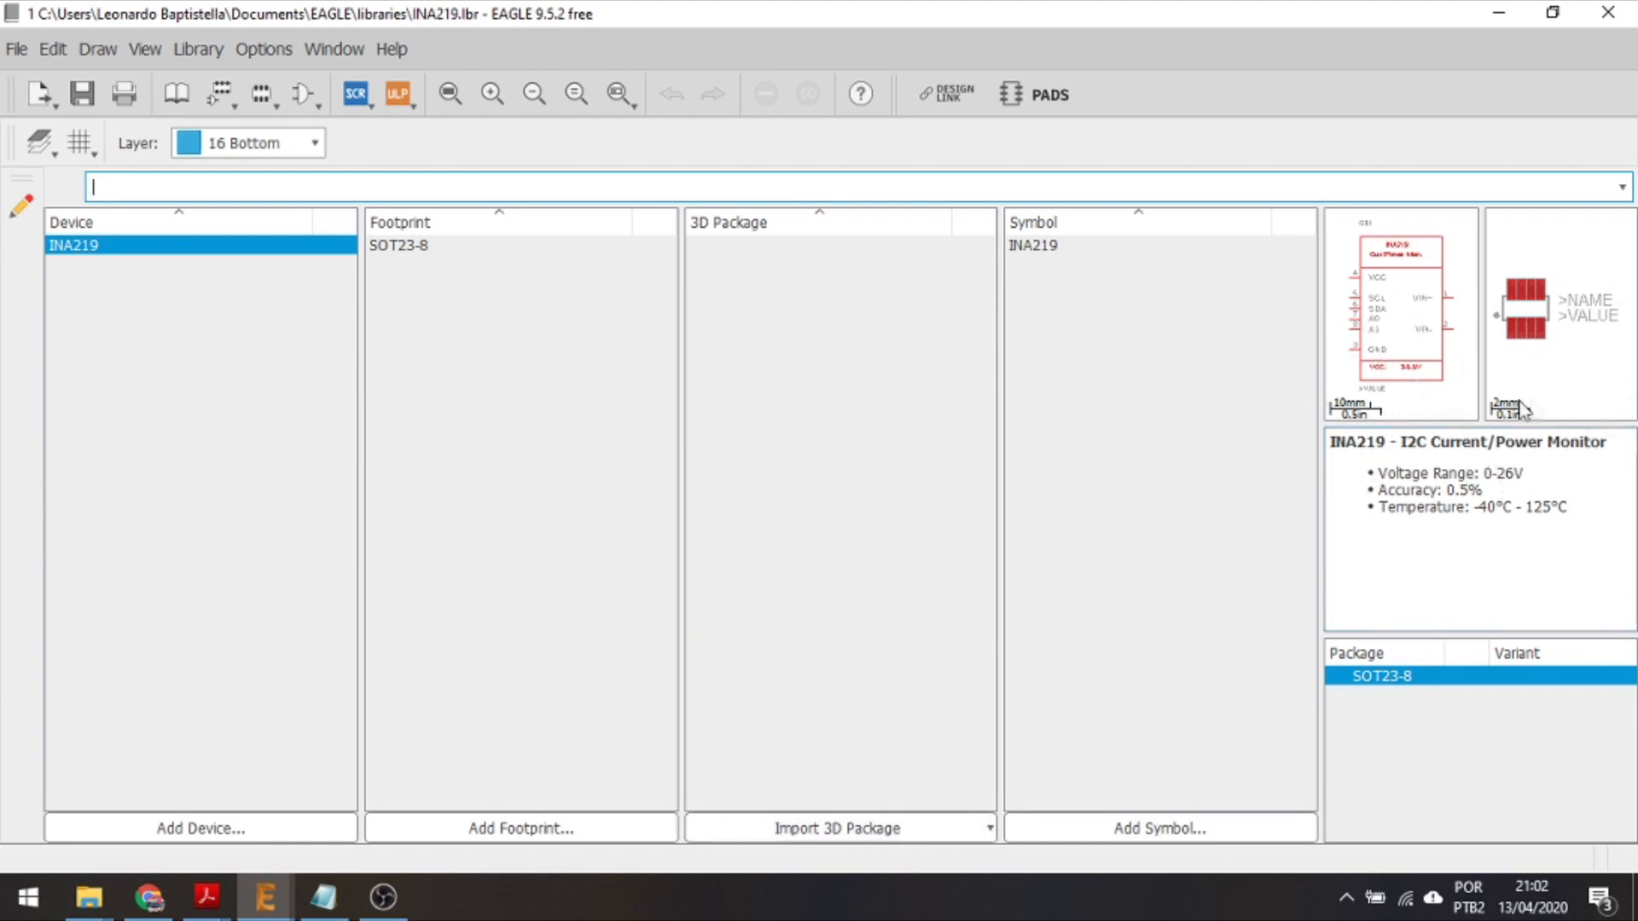
Review the SOT23-8-0.65-3.0-1.7 model's description and files in Chrome, then locate SOT23-8.stp in the Minicurso Eagle folder in File Explorer
click(149, 897)
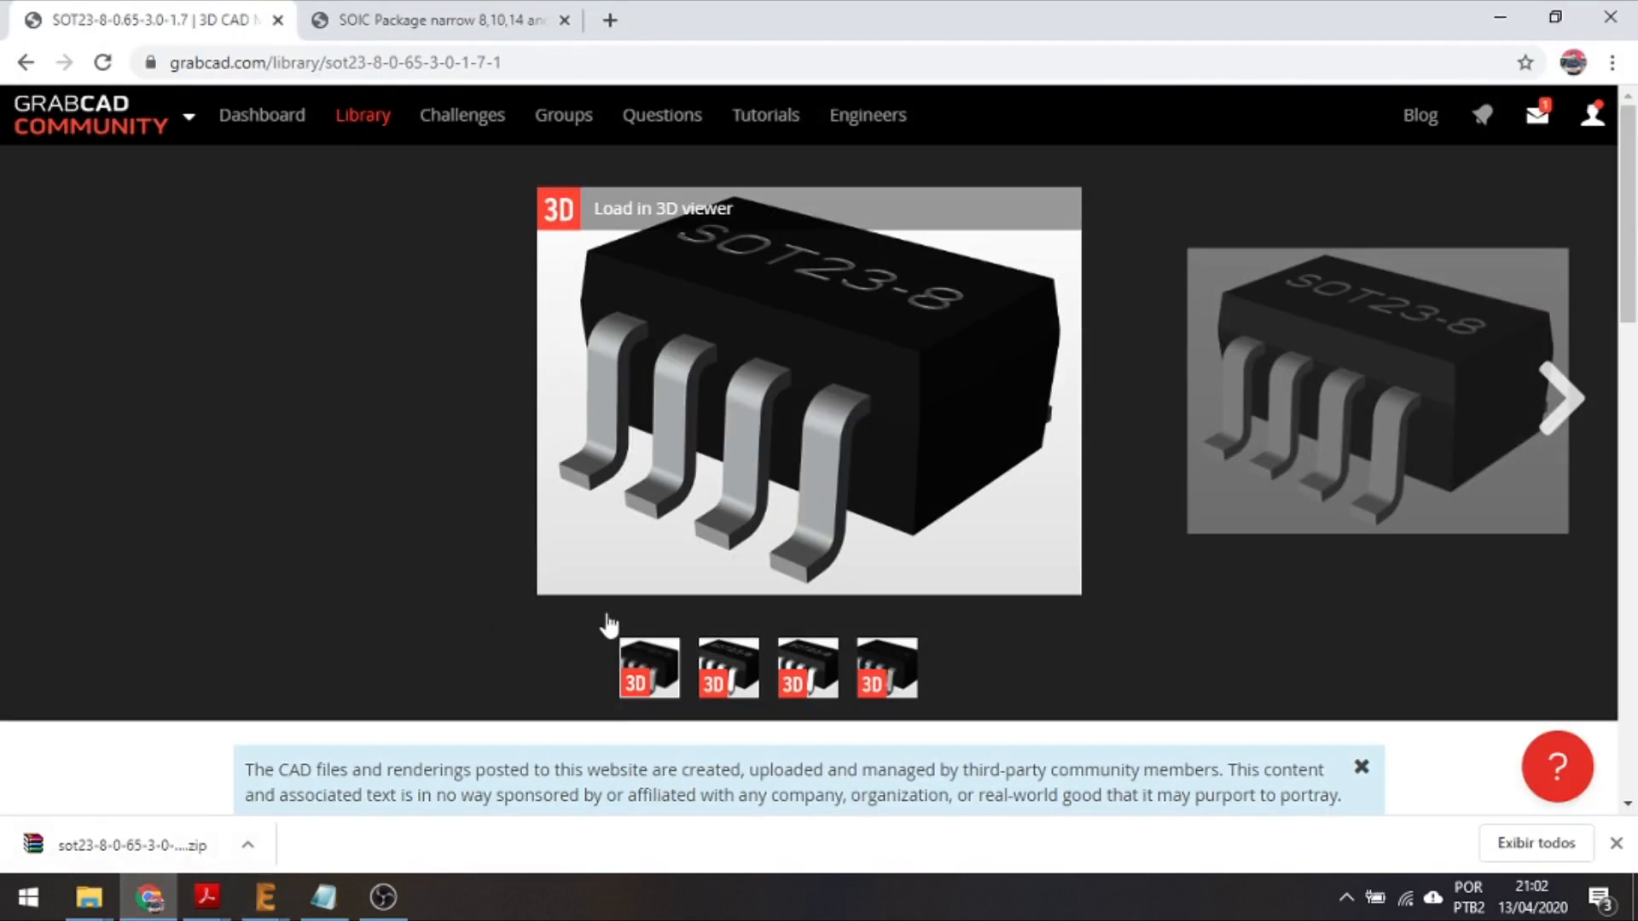
scroll(609, 625, down, 5)
scroll(570, 603, down, 1)
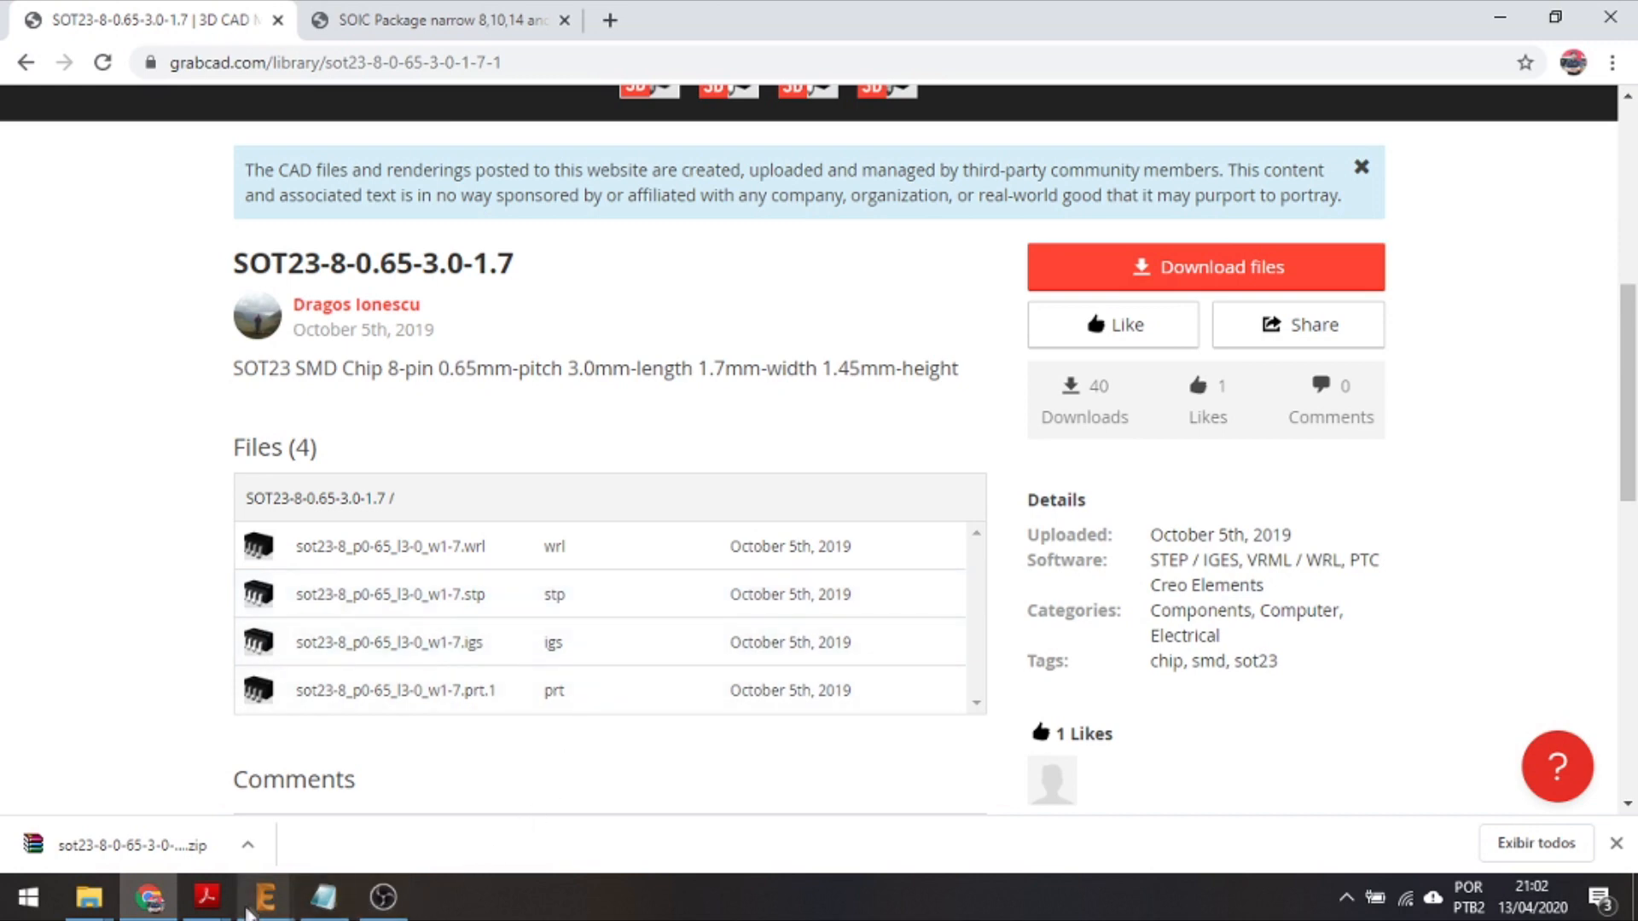
click(106, 906)
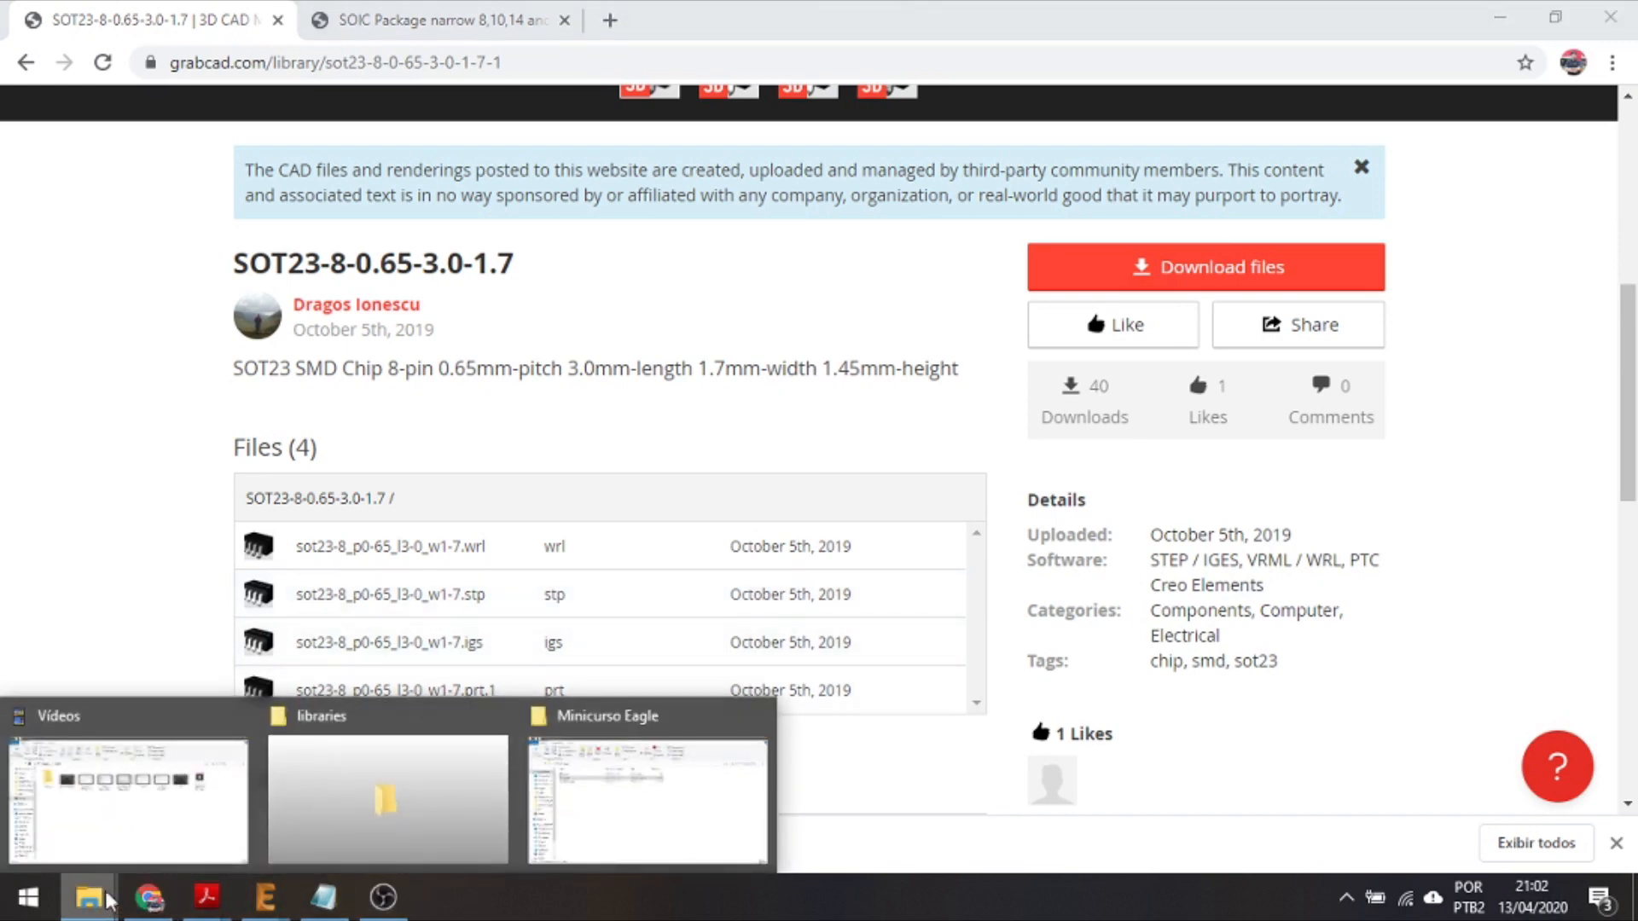
click(648, 802)
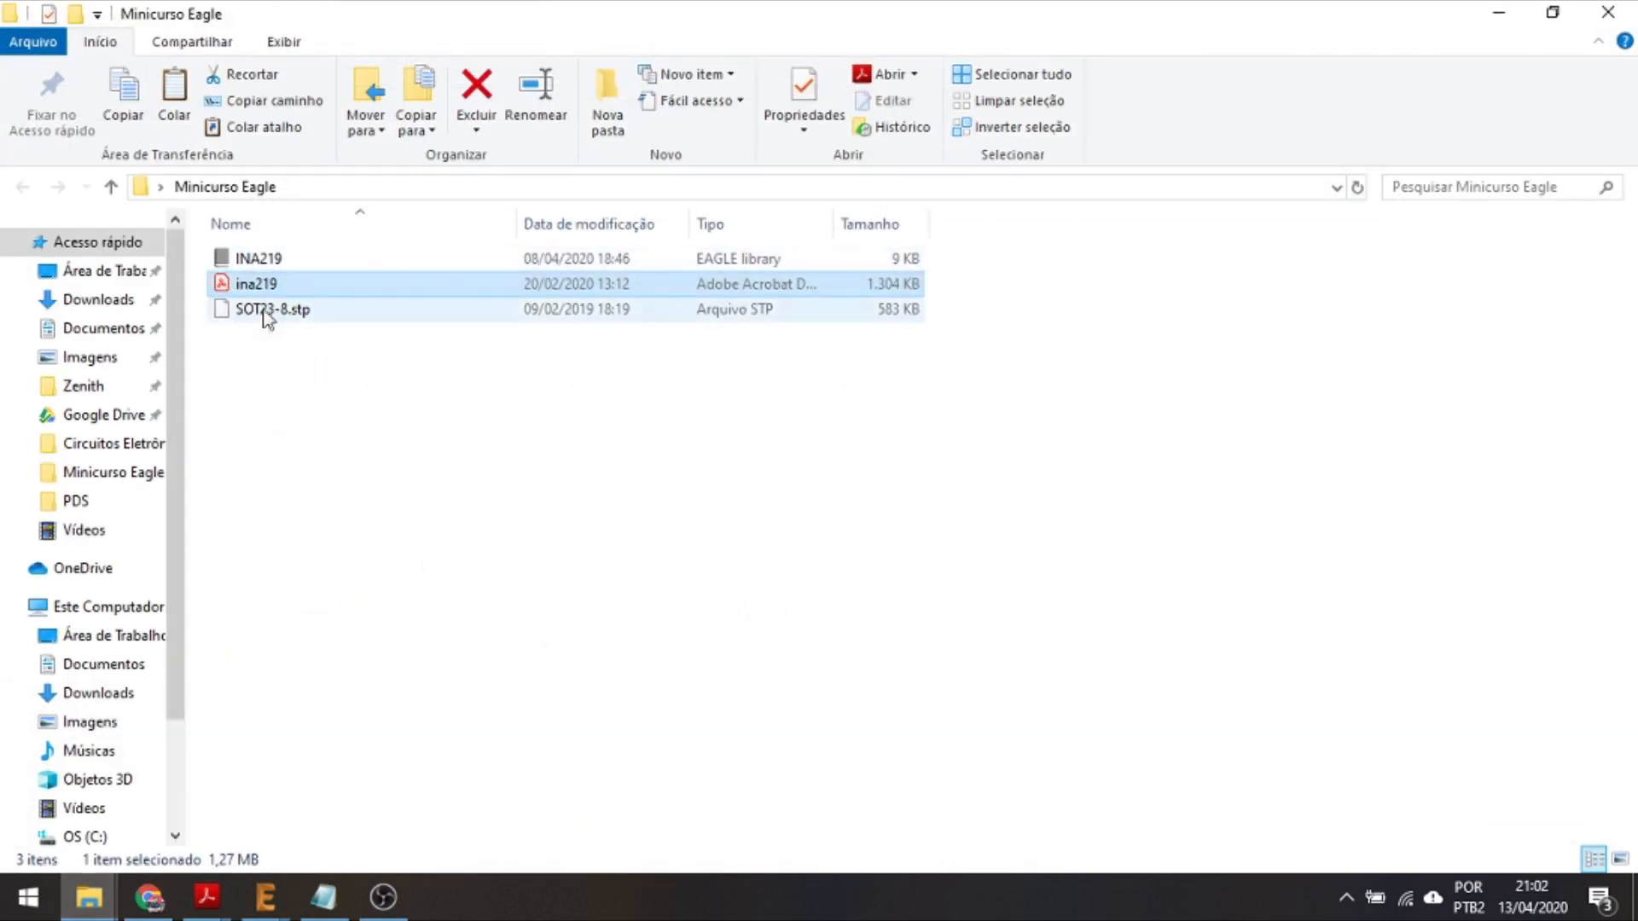
Switch to EAGLE's Control Panel and close the open INA219 library editor window
click(266, 897)
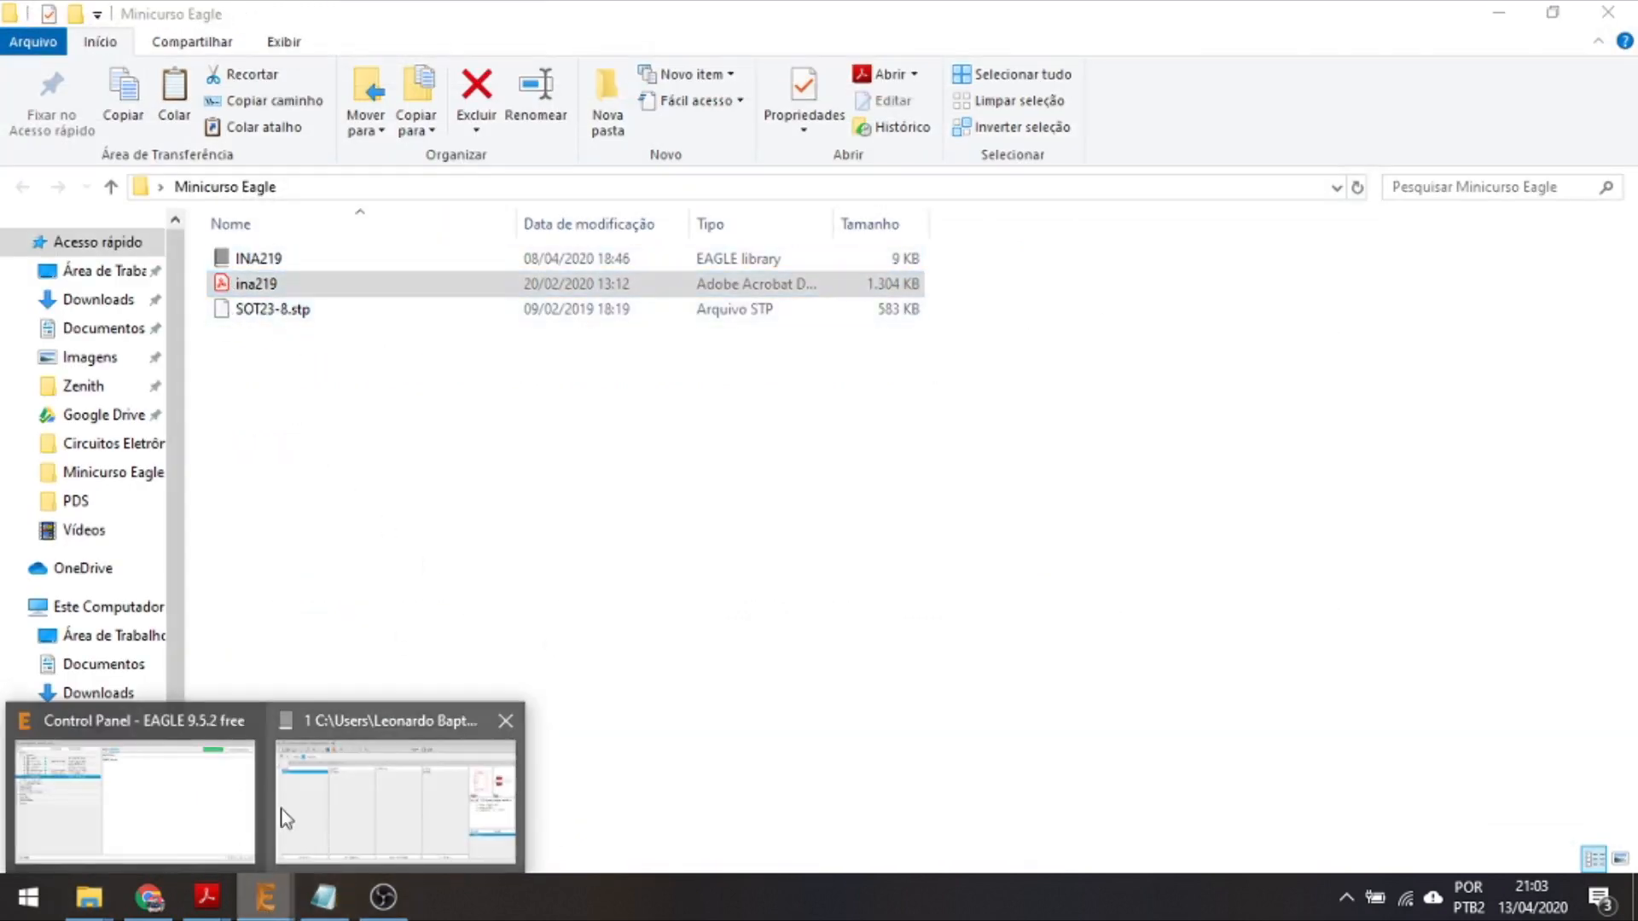
click(193, 792)
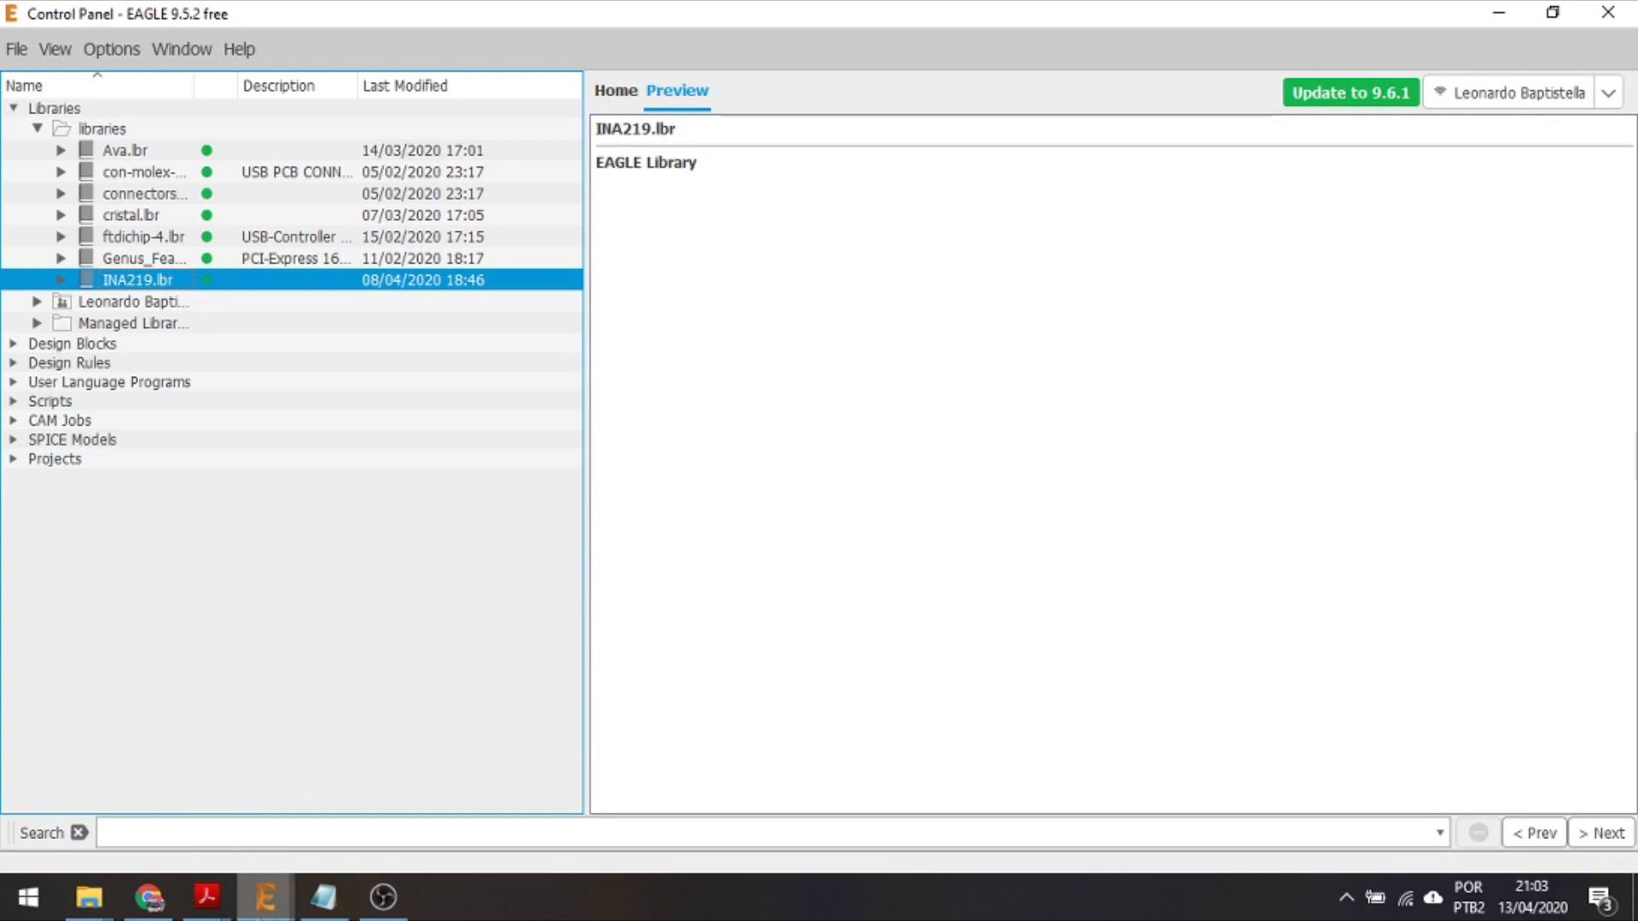
click(265, 897)
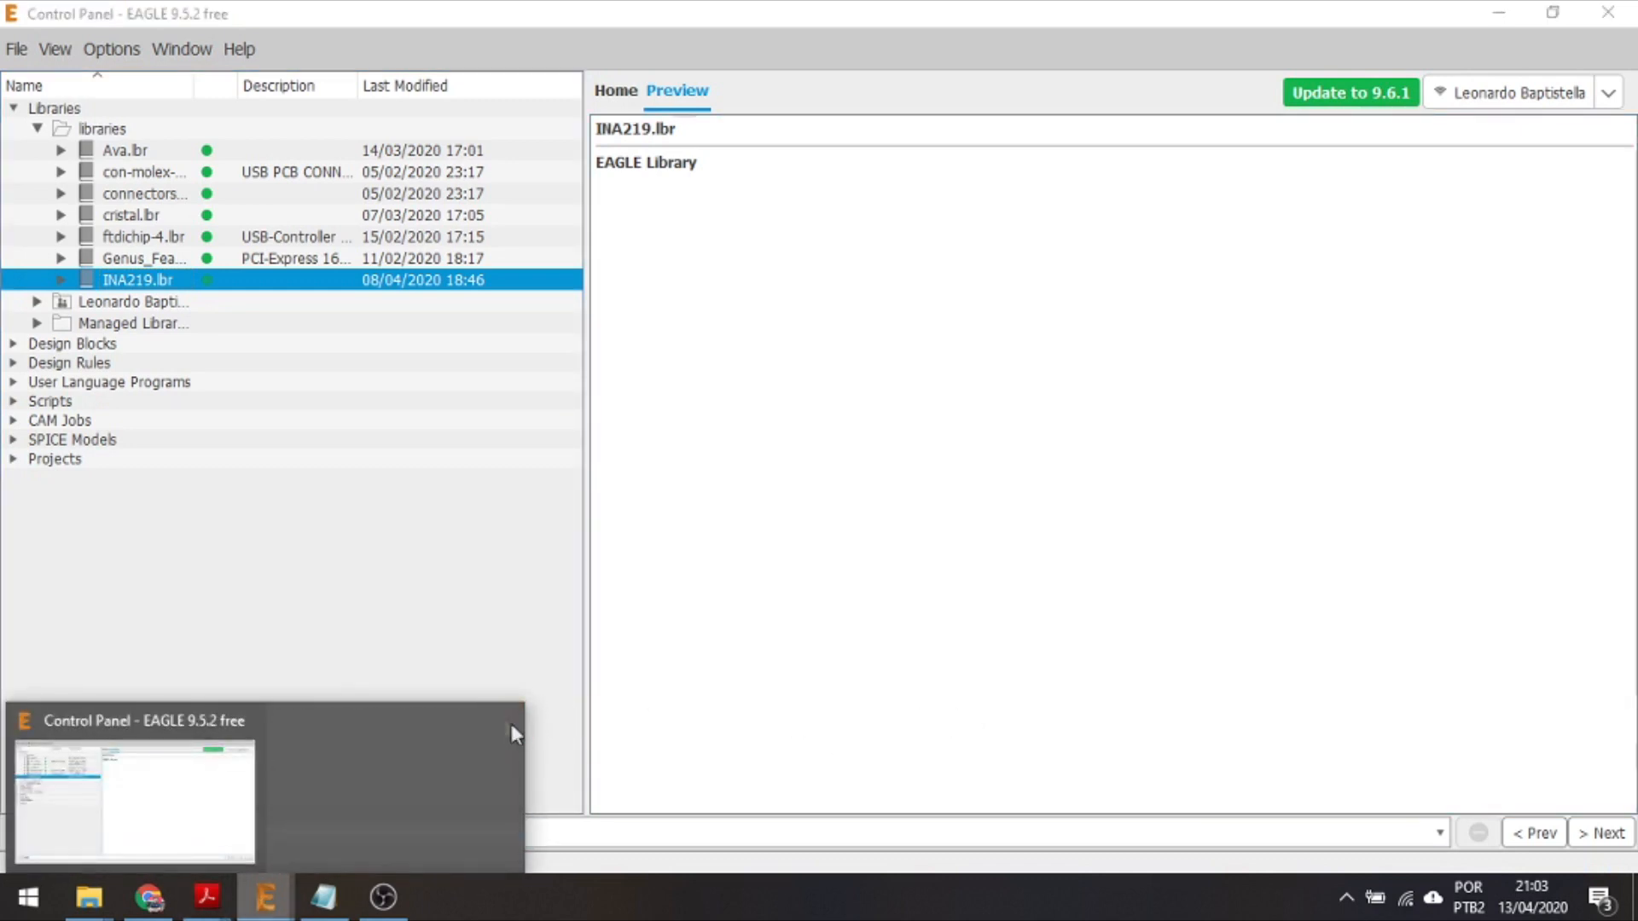
click(736, 345)
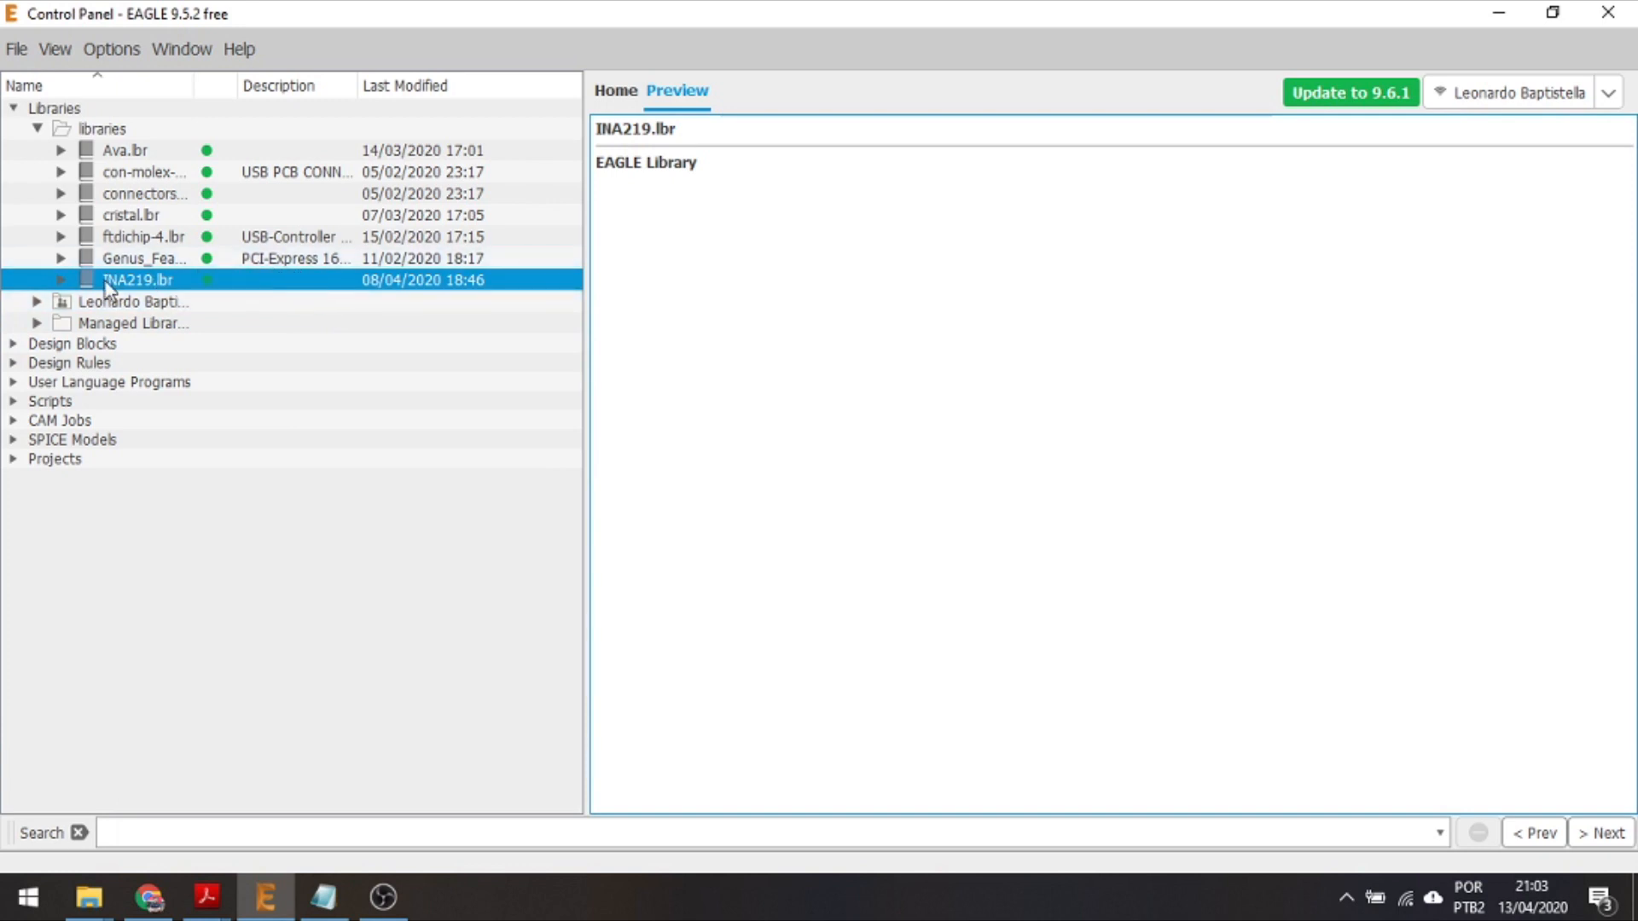
Convert INA219.lbr into a managed library in the personal managed folder, archiving the local copy on creation
right_click(145, 283)
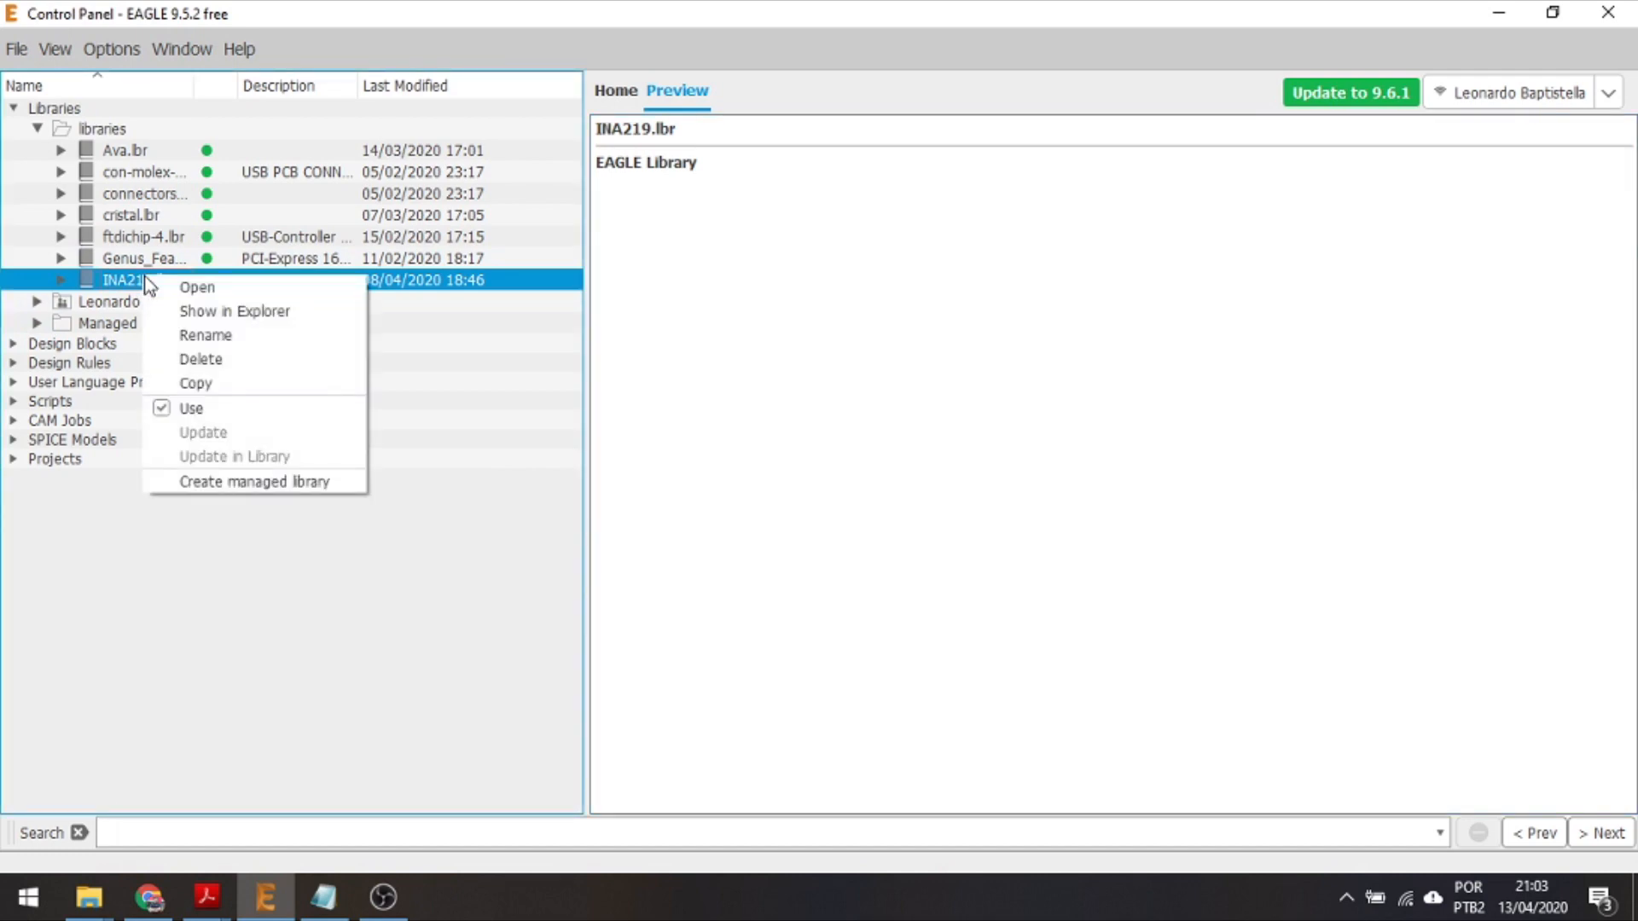
click(259, 482)
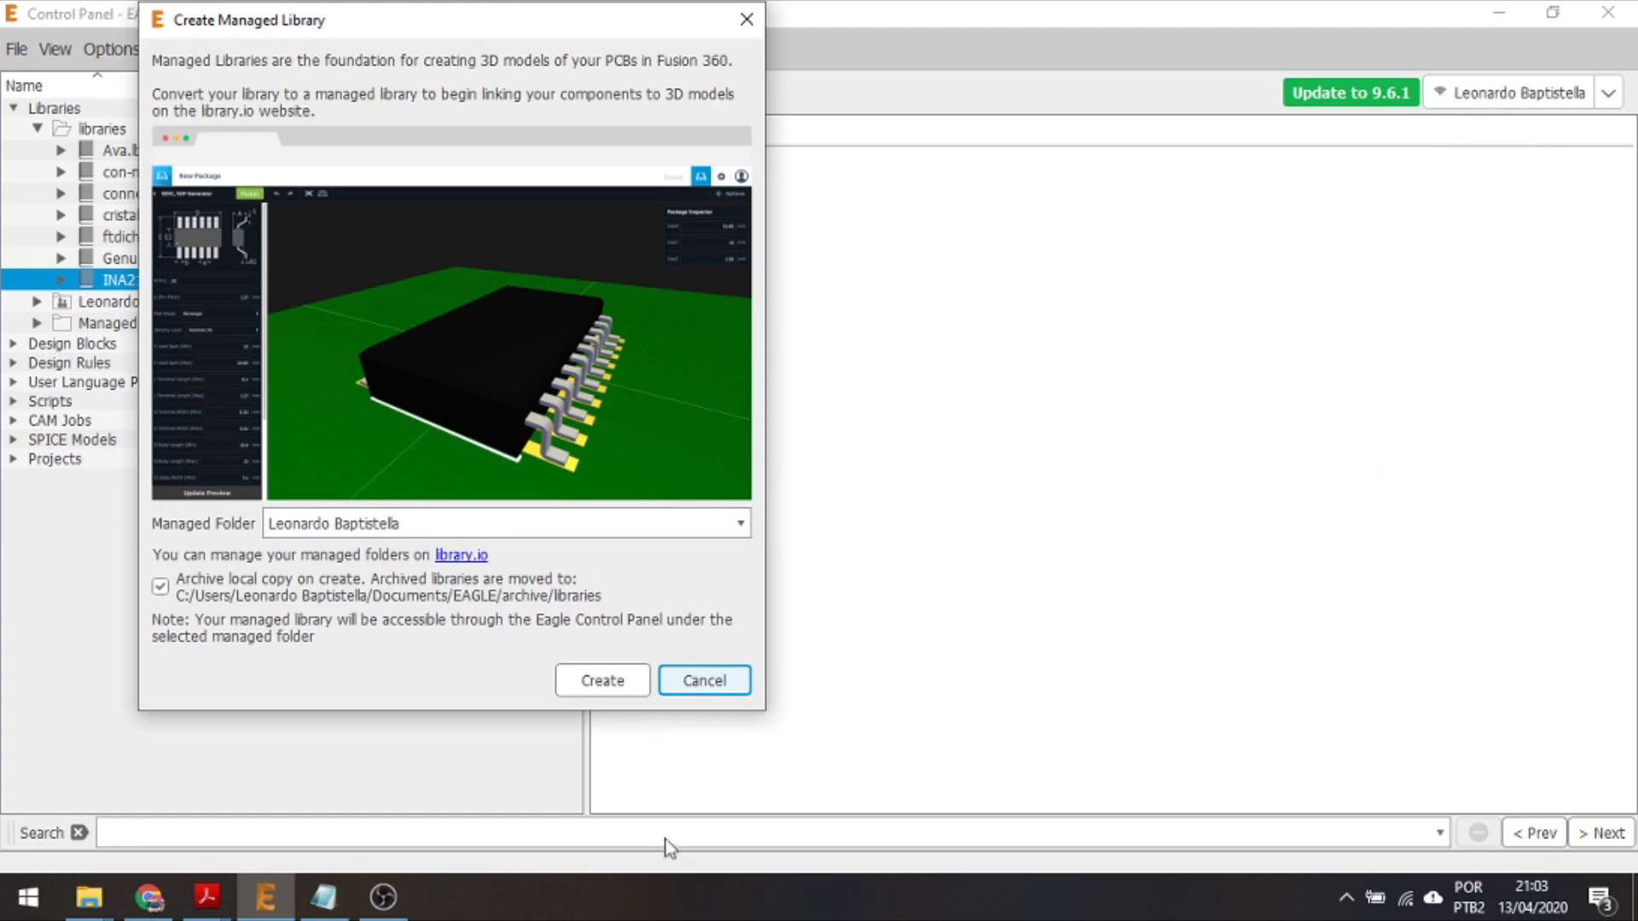
click(602, 680)
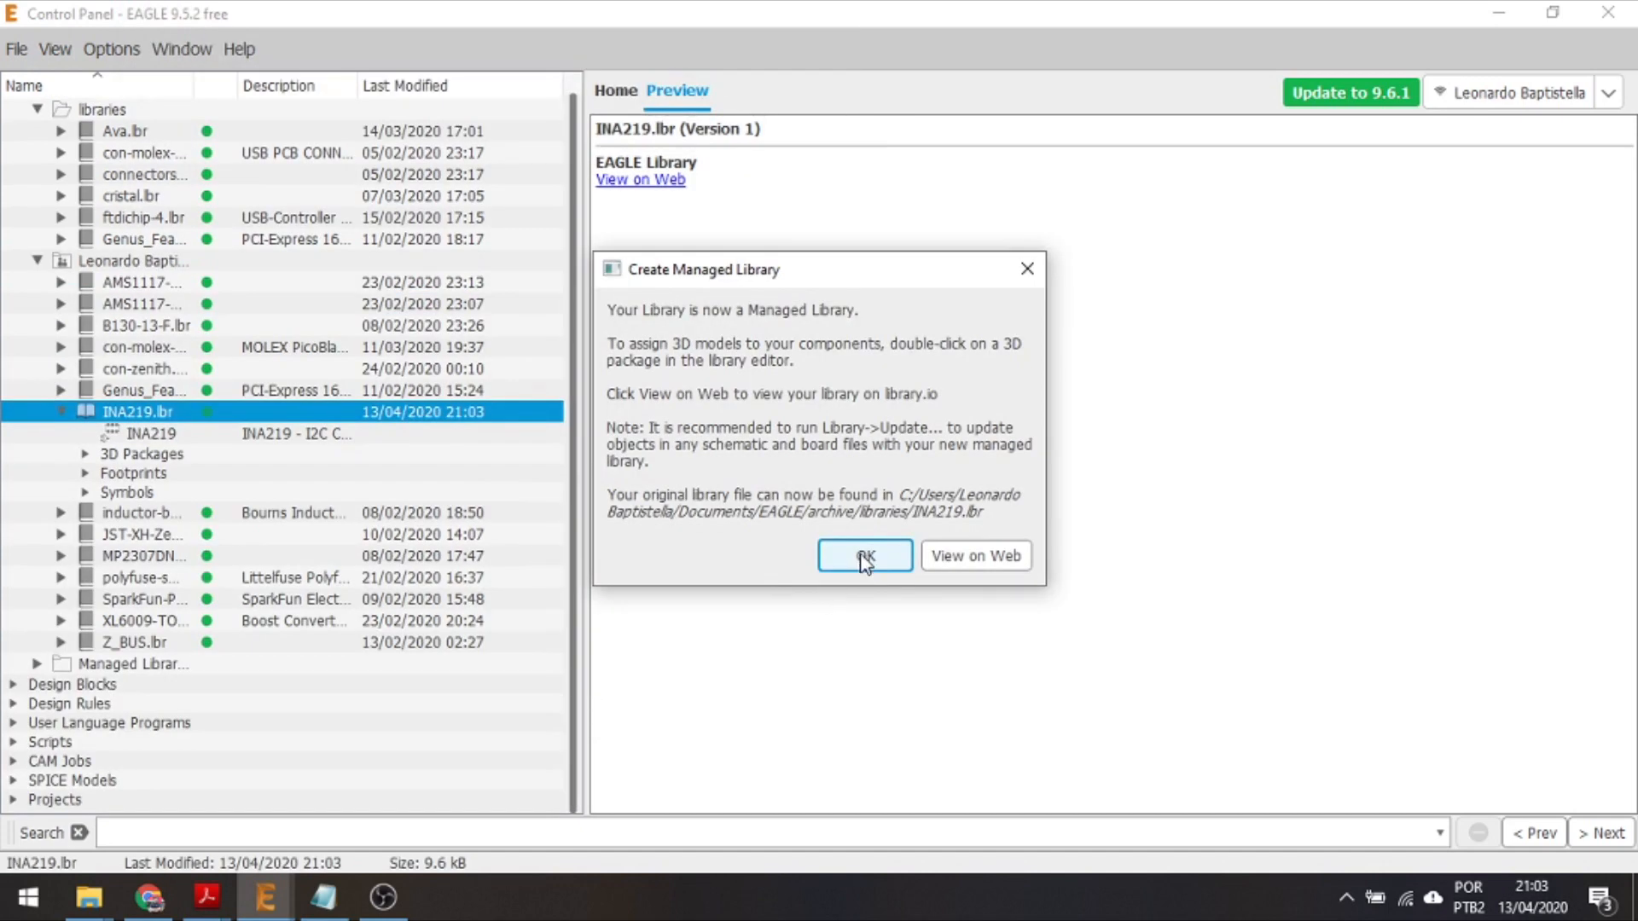
click(865, 556)
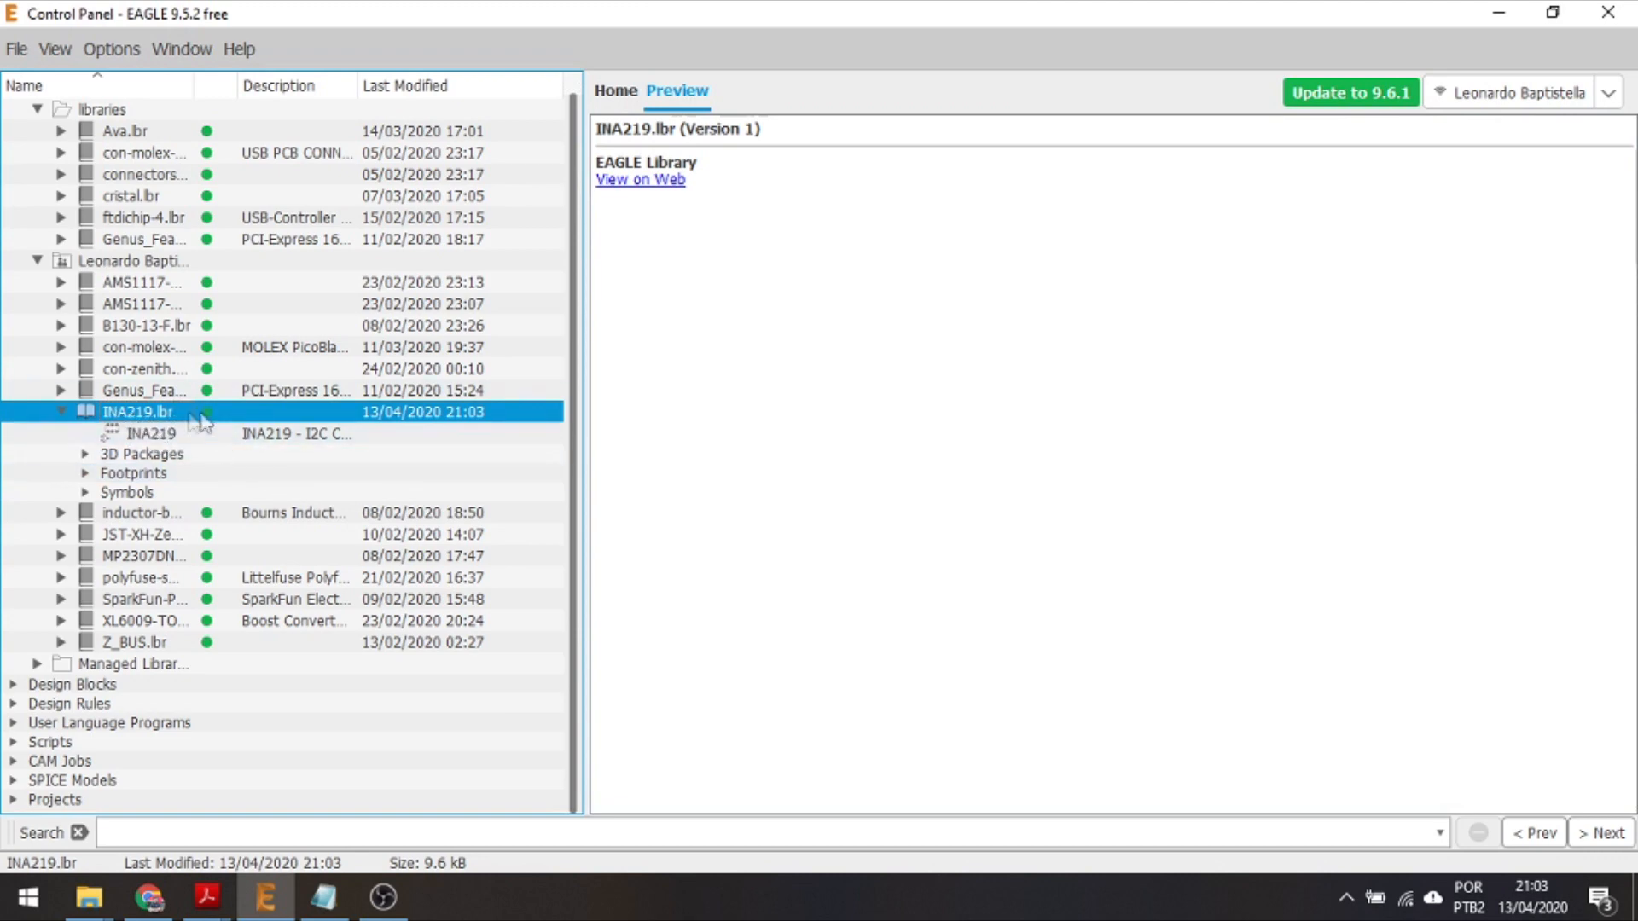
Open the managed version of INA219.lbr in the library editor
scroll(239, 446, up, 1)
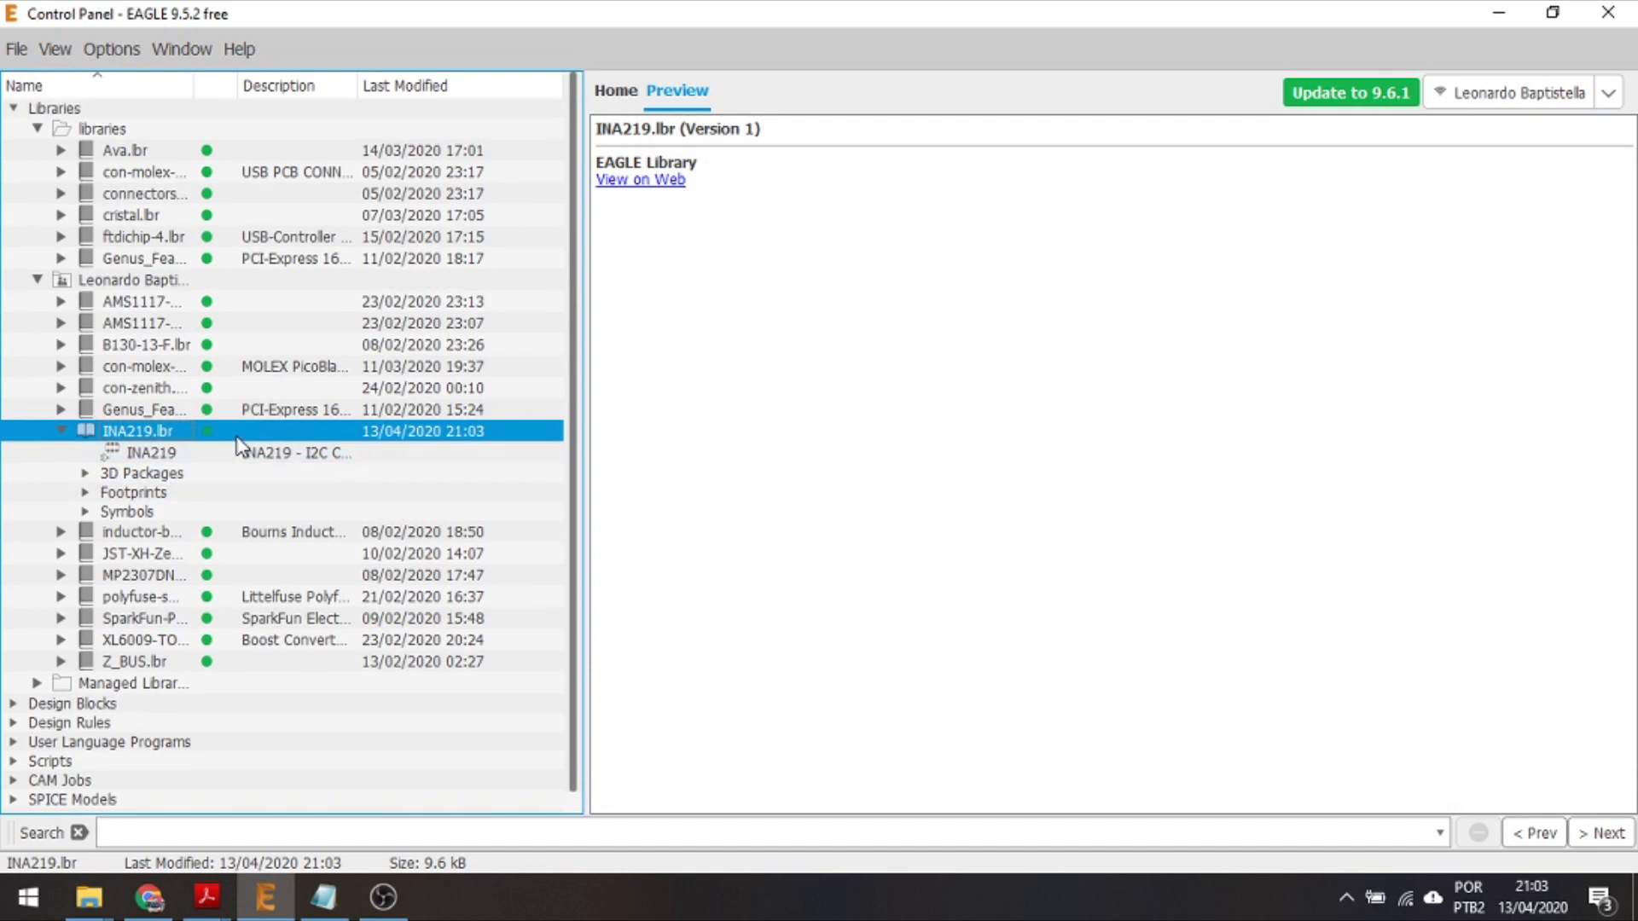
scroll(239, 445, down, 1)
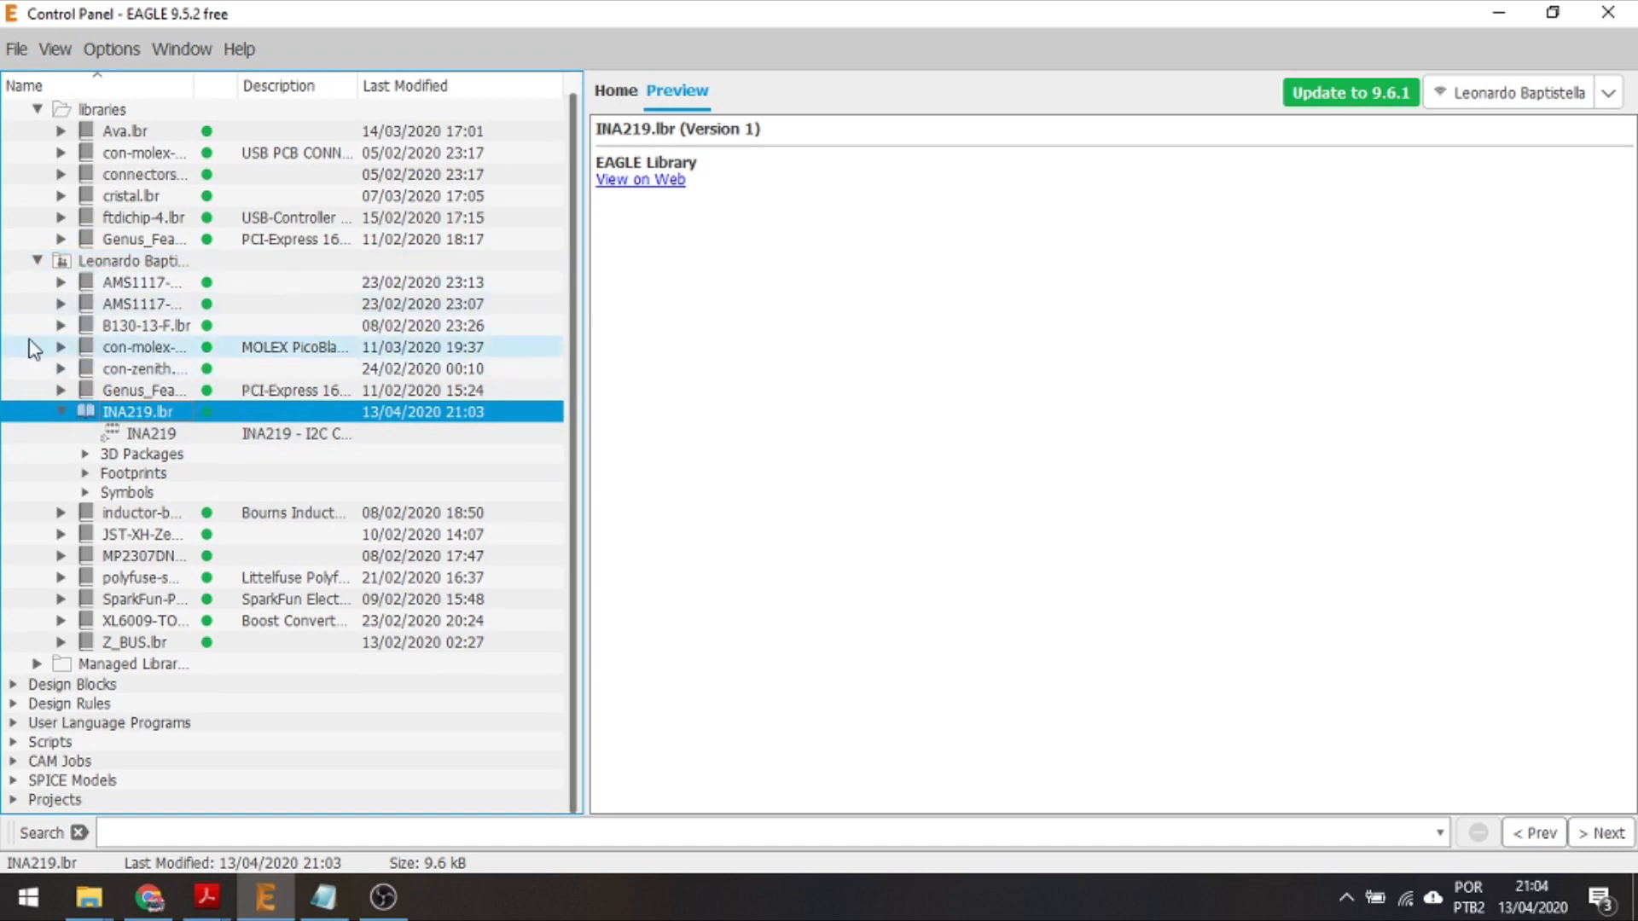
right_click(149, 420)
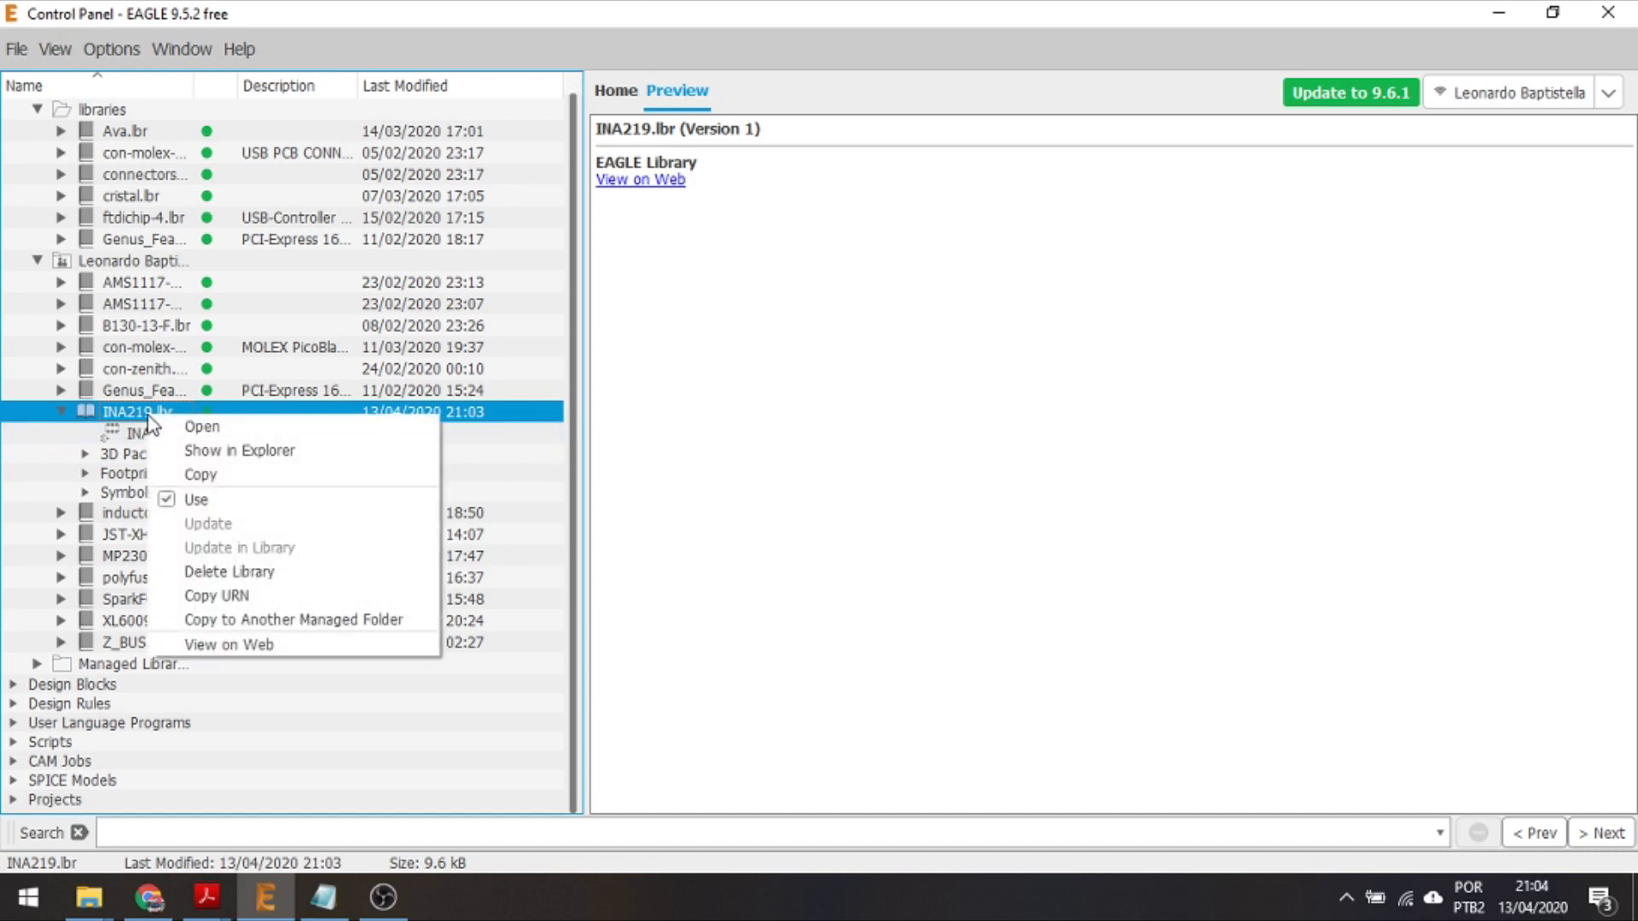
click(201, 426)
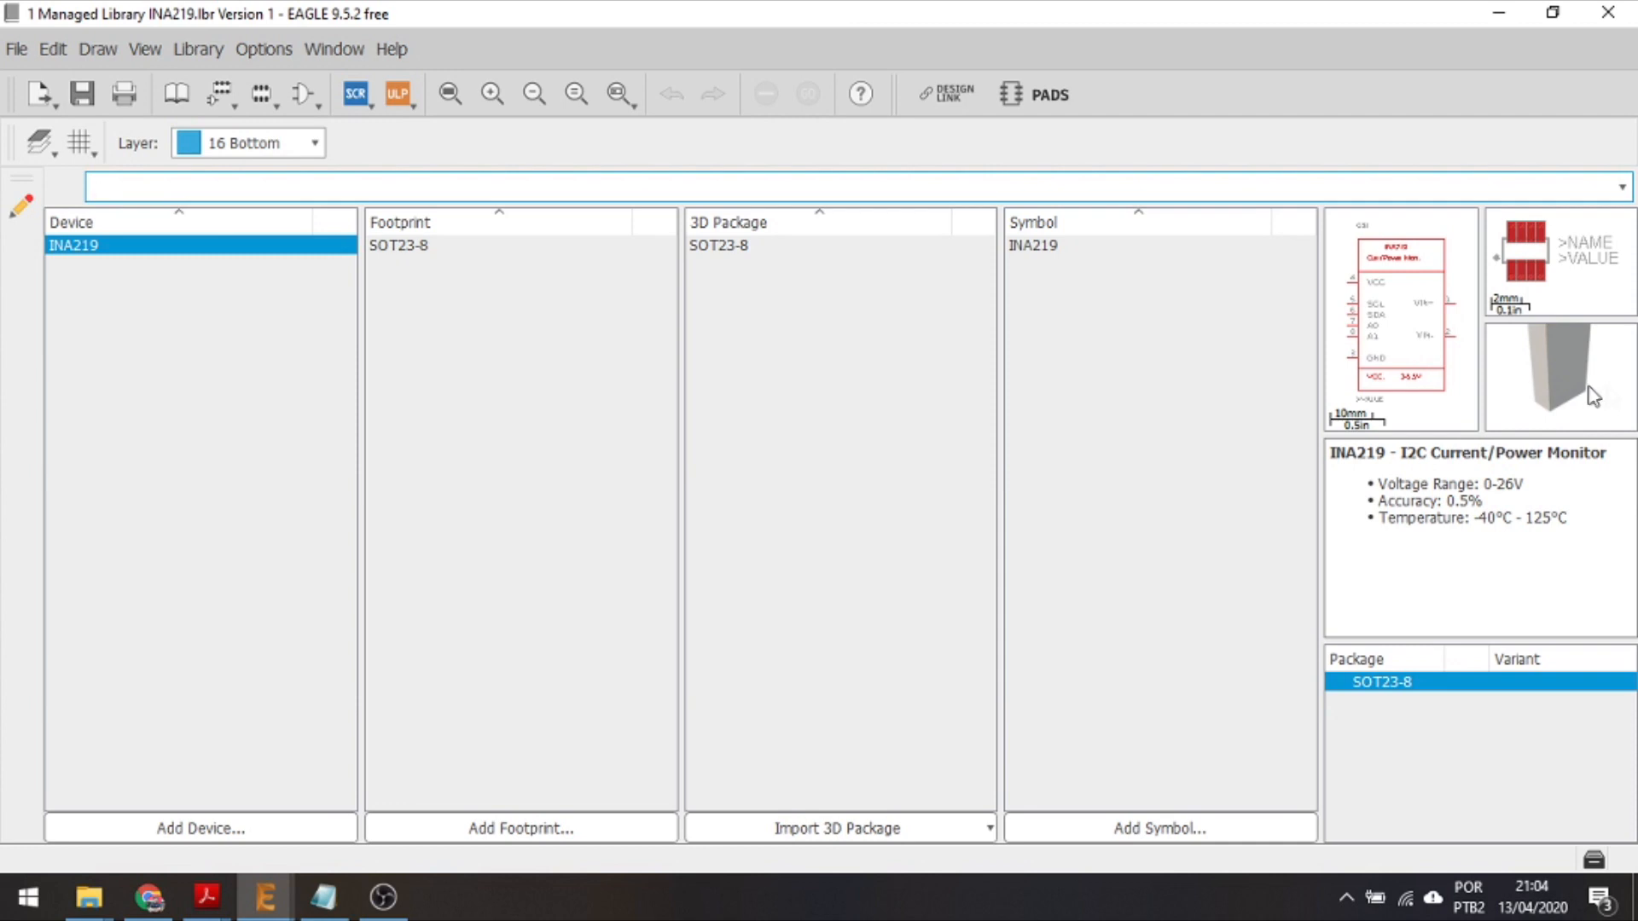
Inspect the SOT23-8 3D package preview, then open that package in the 3D package editor
drag(1536, 404, 1585, 385)
click(713, 249)
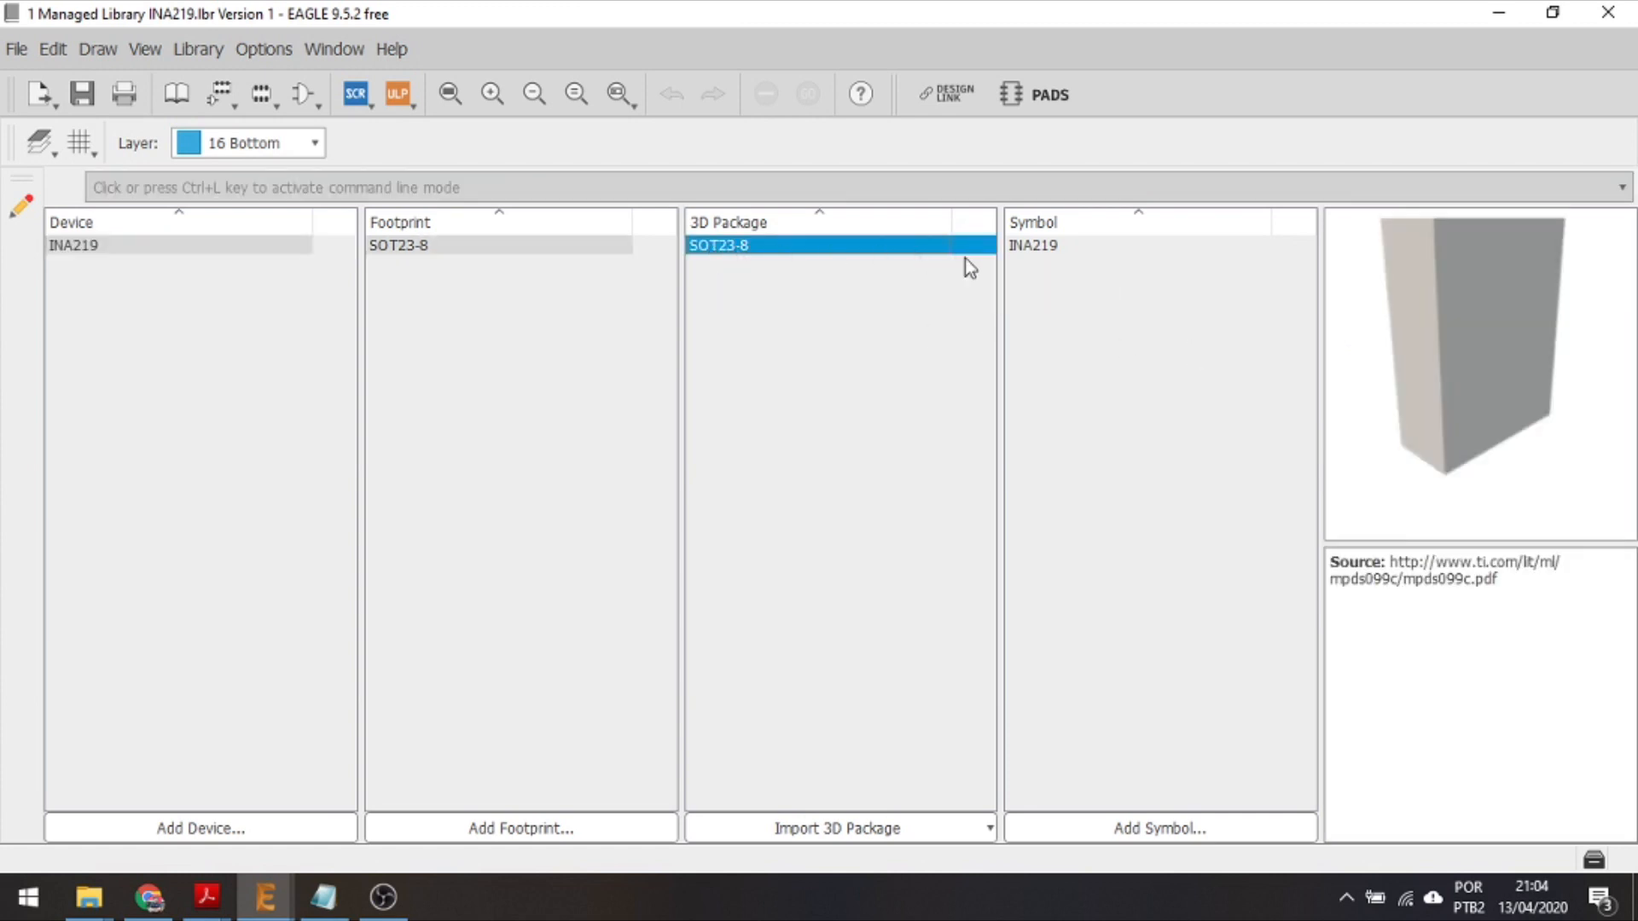
right_click(760, 247)
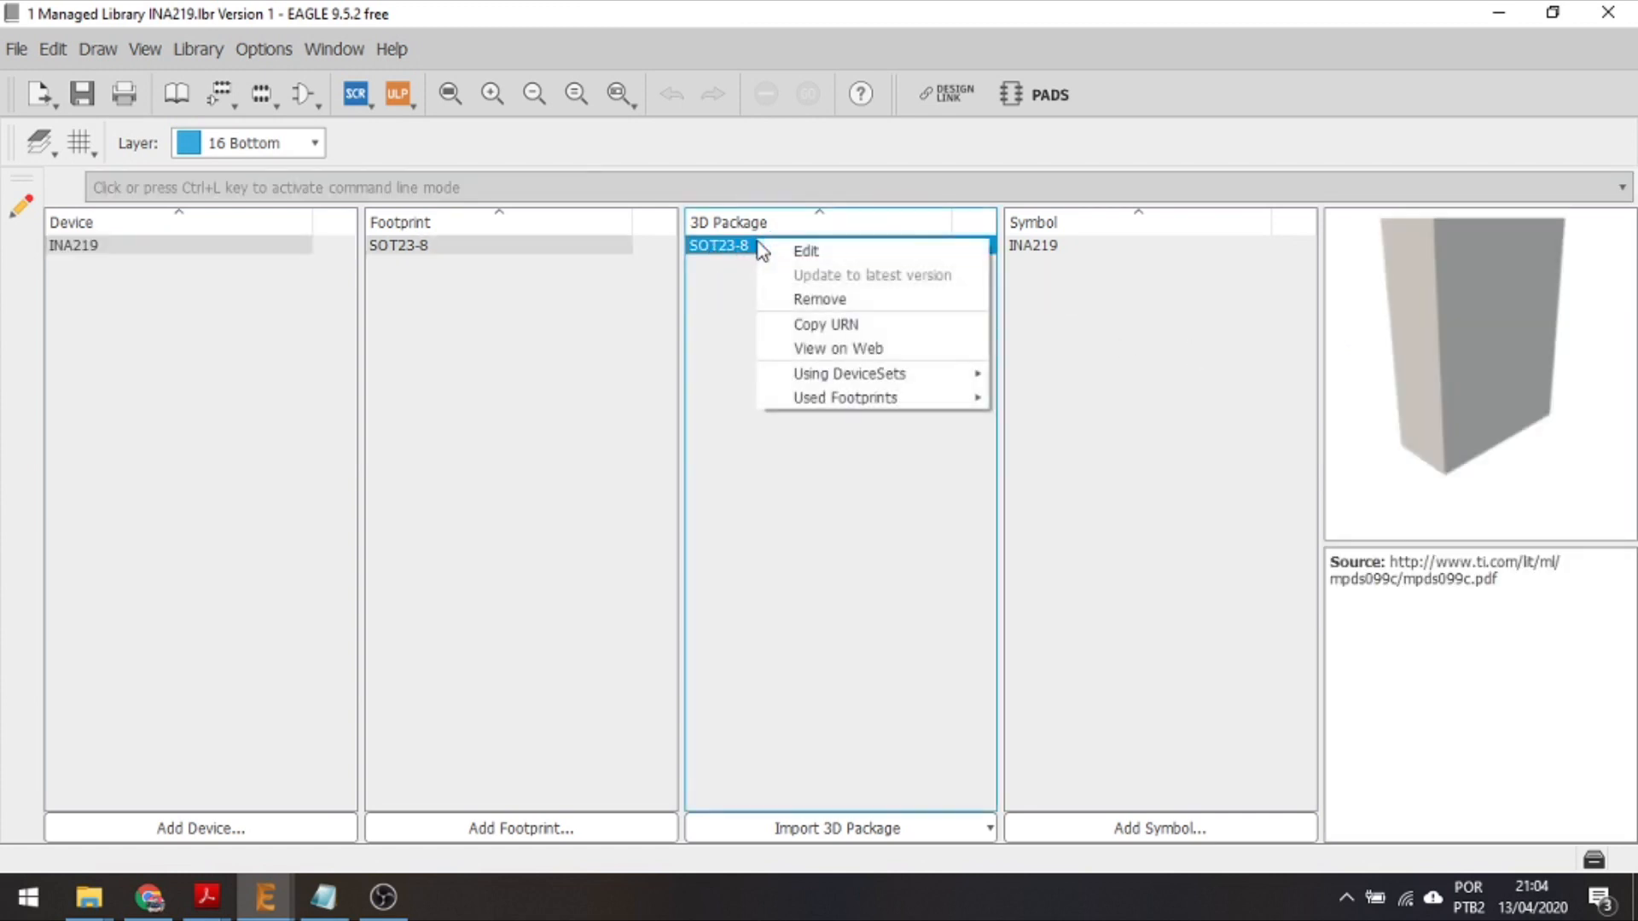
click(822, 256)
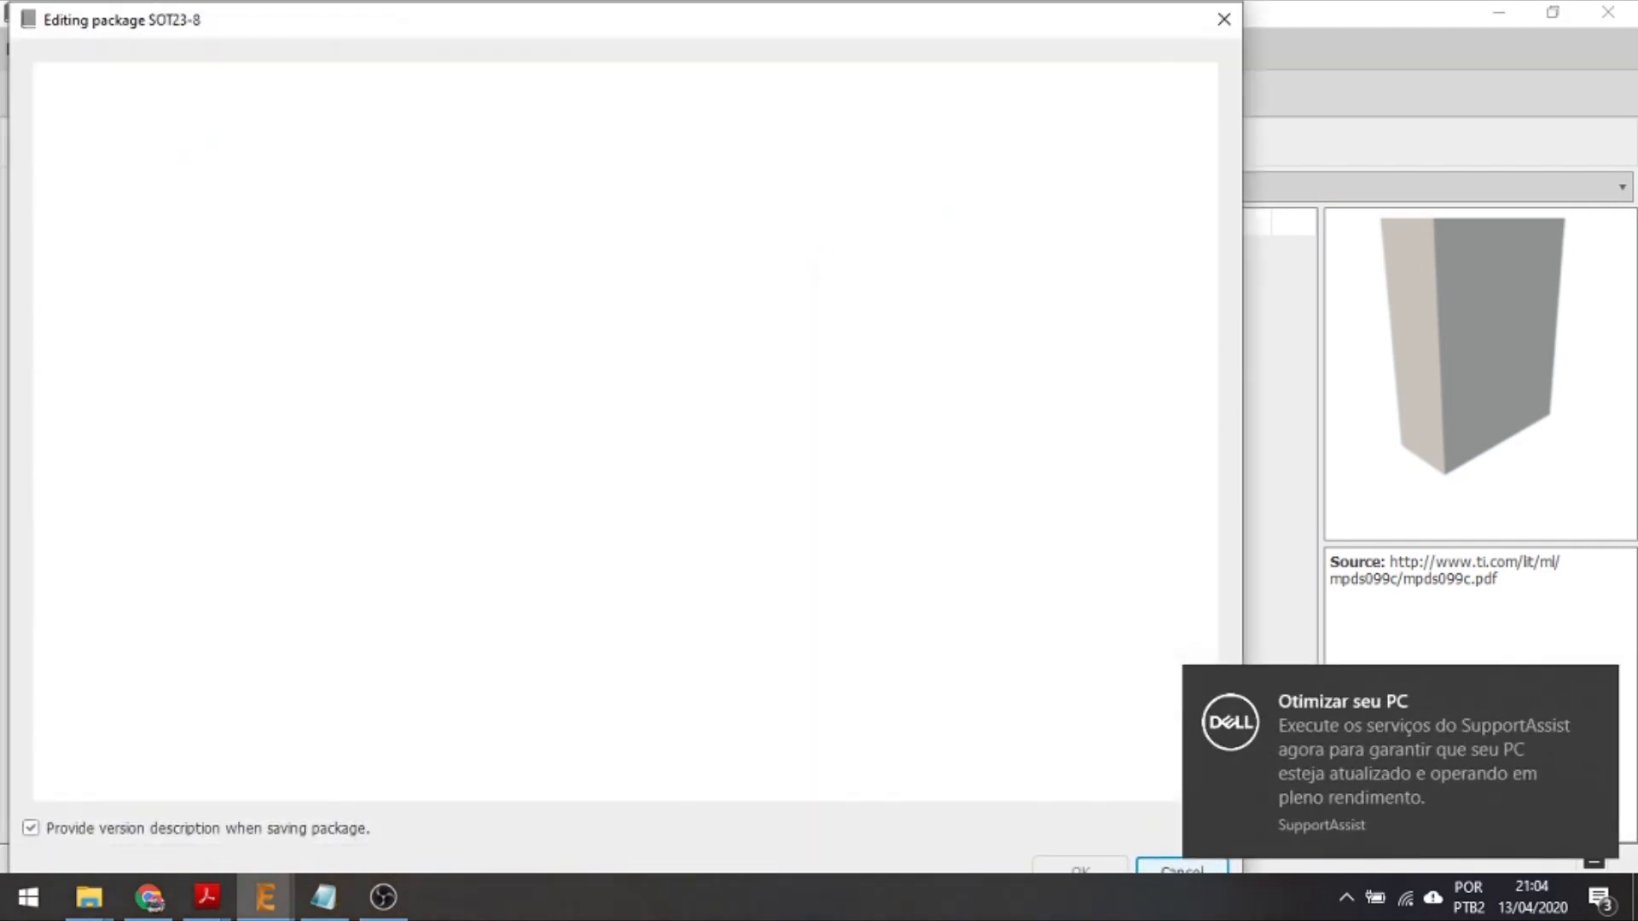
click(1594, 687)
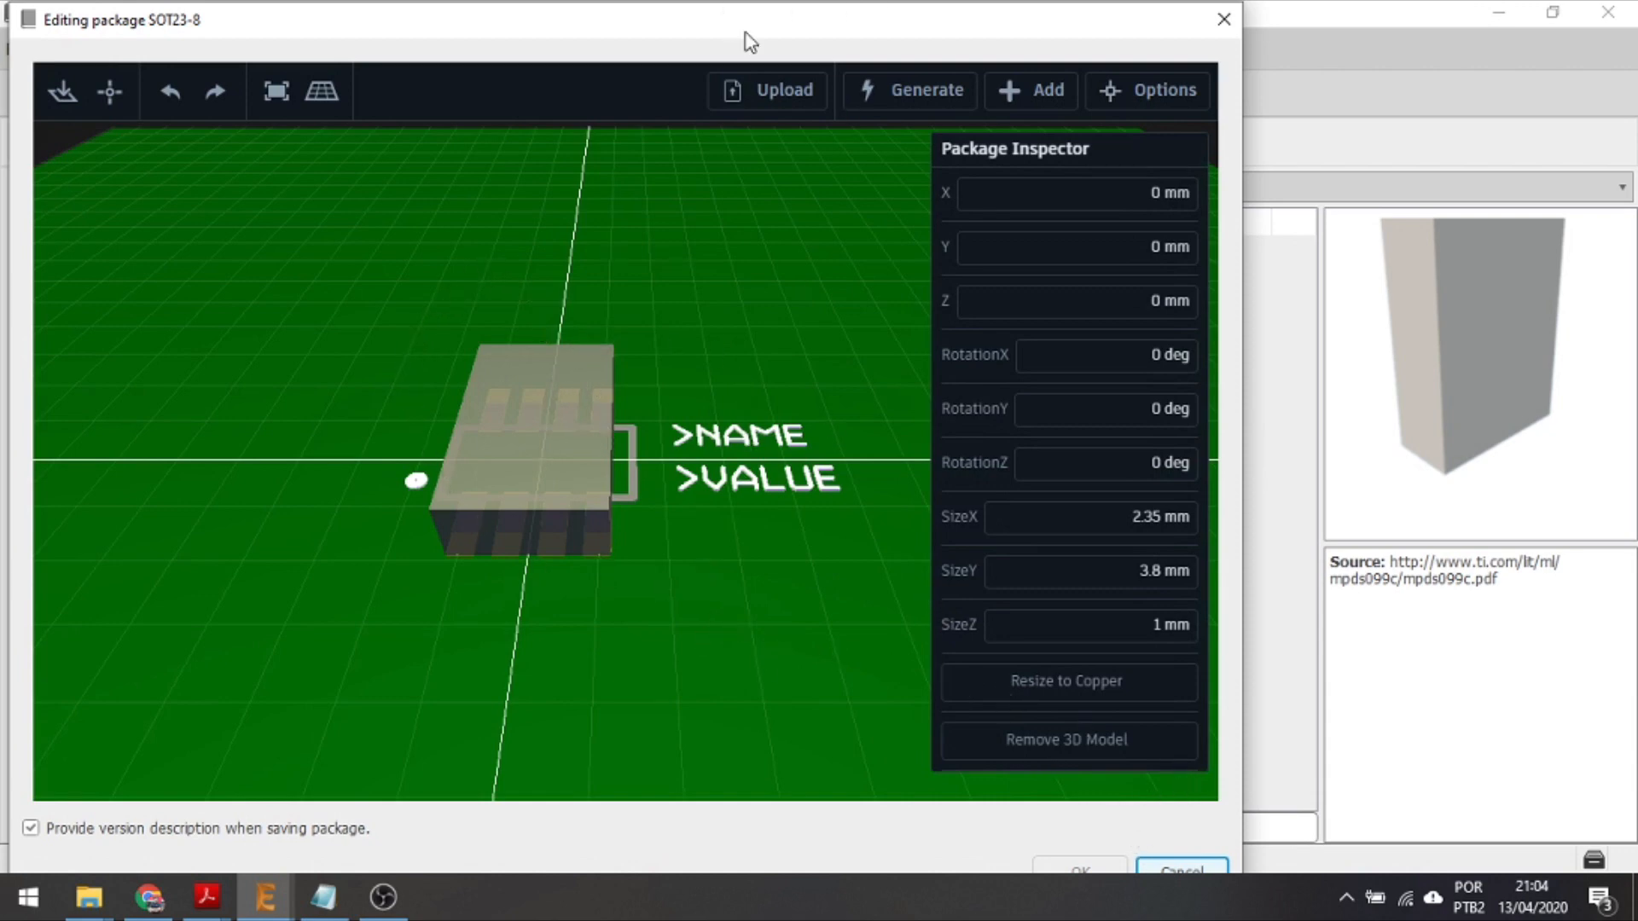
drag(745, 33, 761, 30)
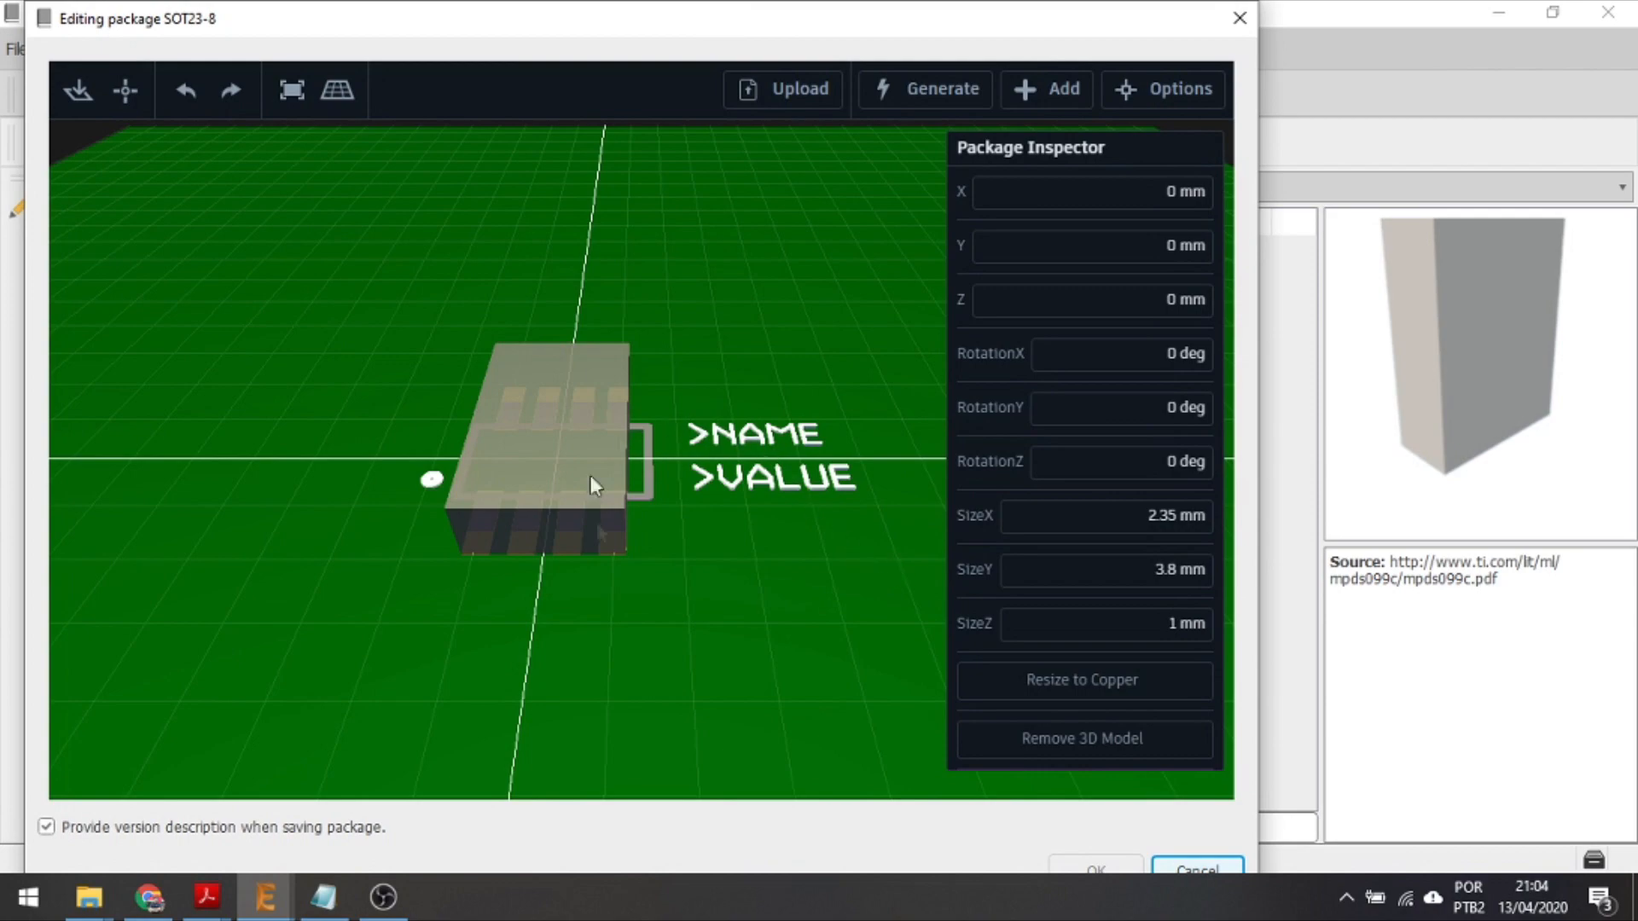
Remove the existing box-shaped 3D model from the SOT23-8 package
drag(651, 563, 578, 569)
drag(611, 554, 632, 543)
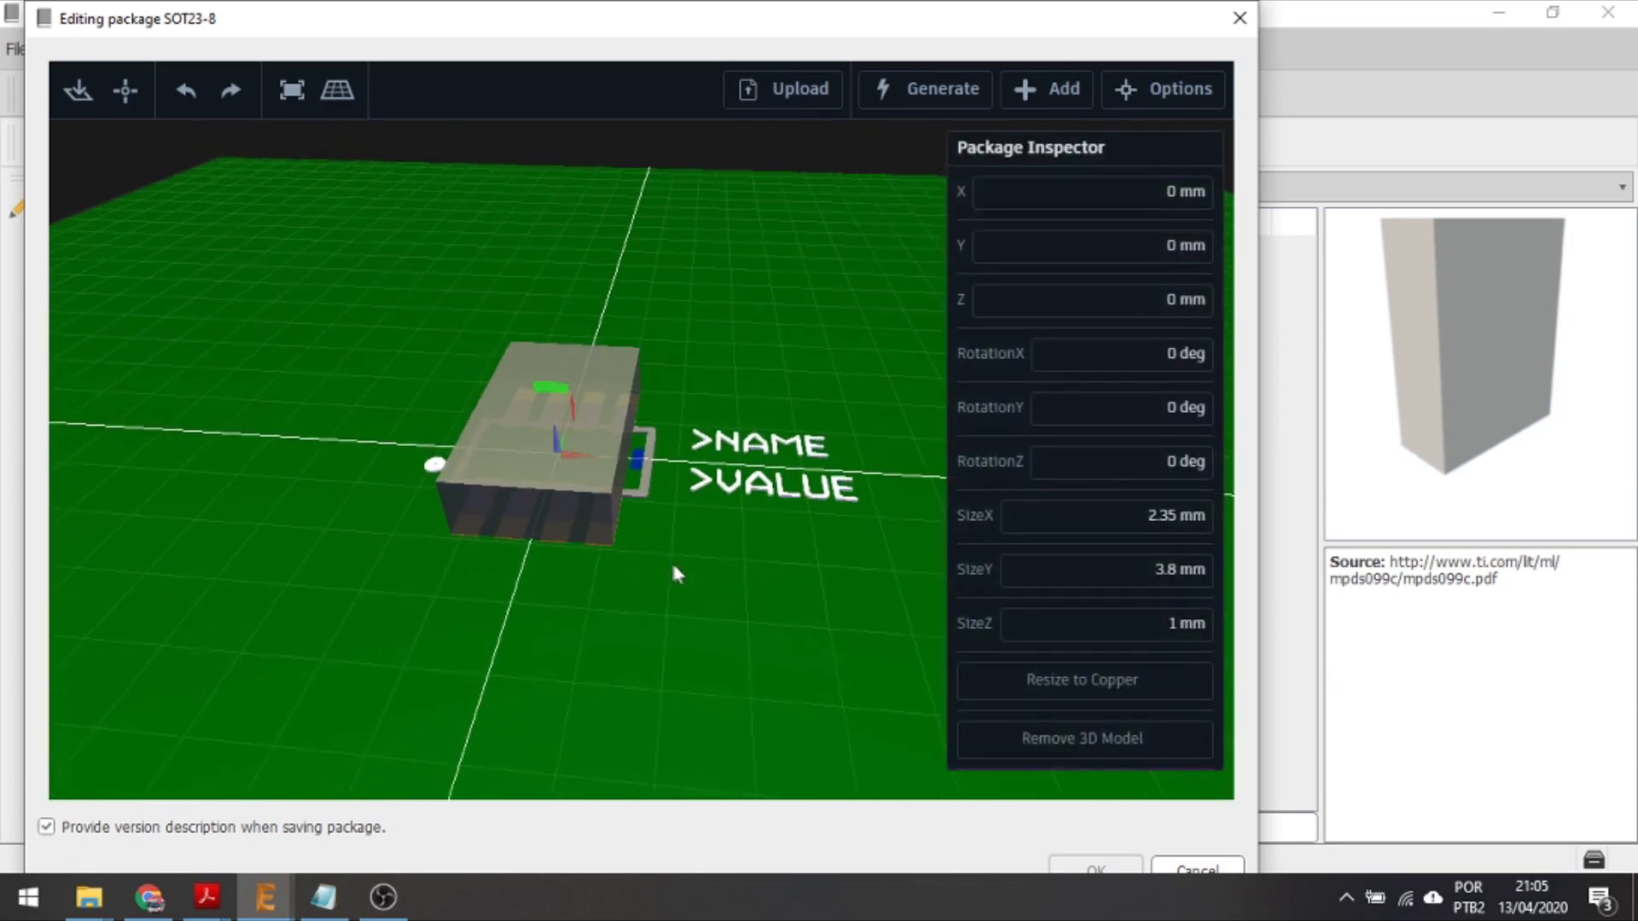
click(1021, 742)
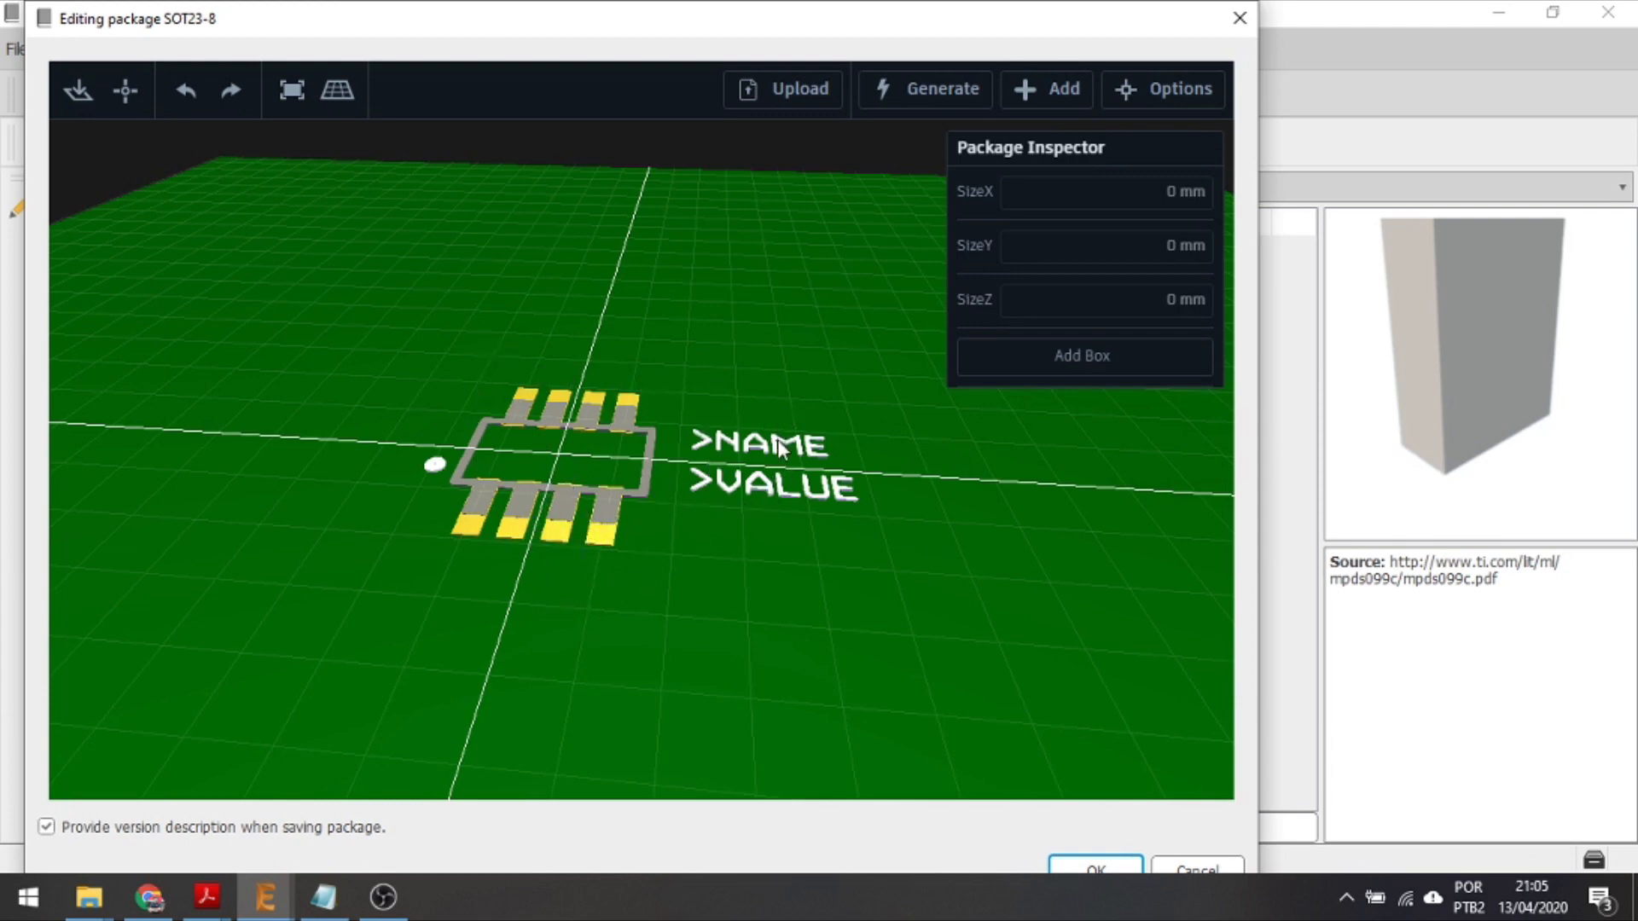
Upload SOT23-8.stp from the Minicurso Eagle folder on the desktop as the package's 3D model
click(781, 94)
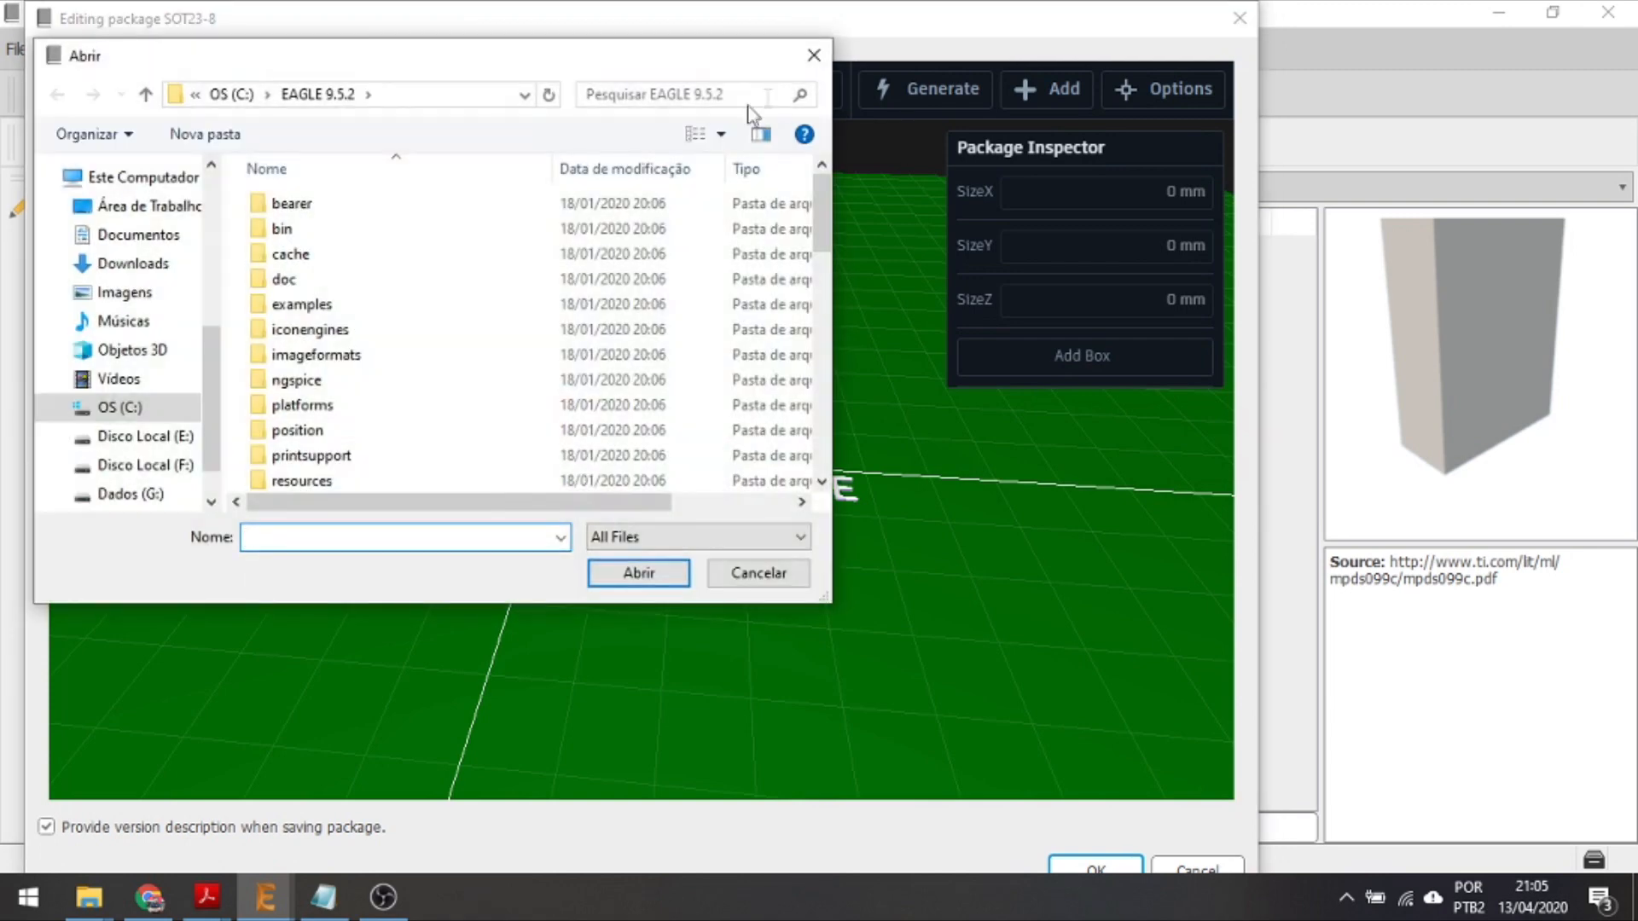
scroll(214, 284, up, 3)
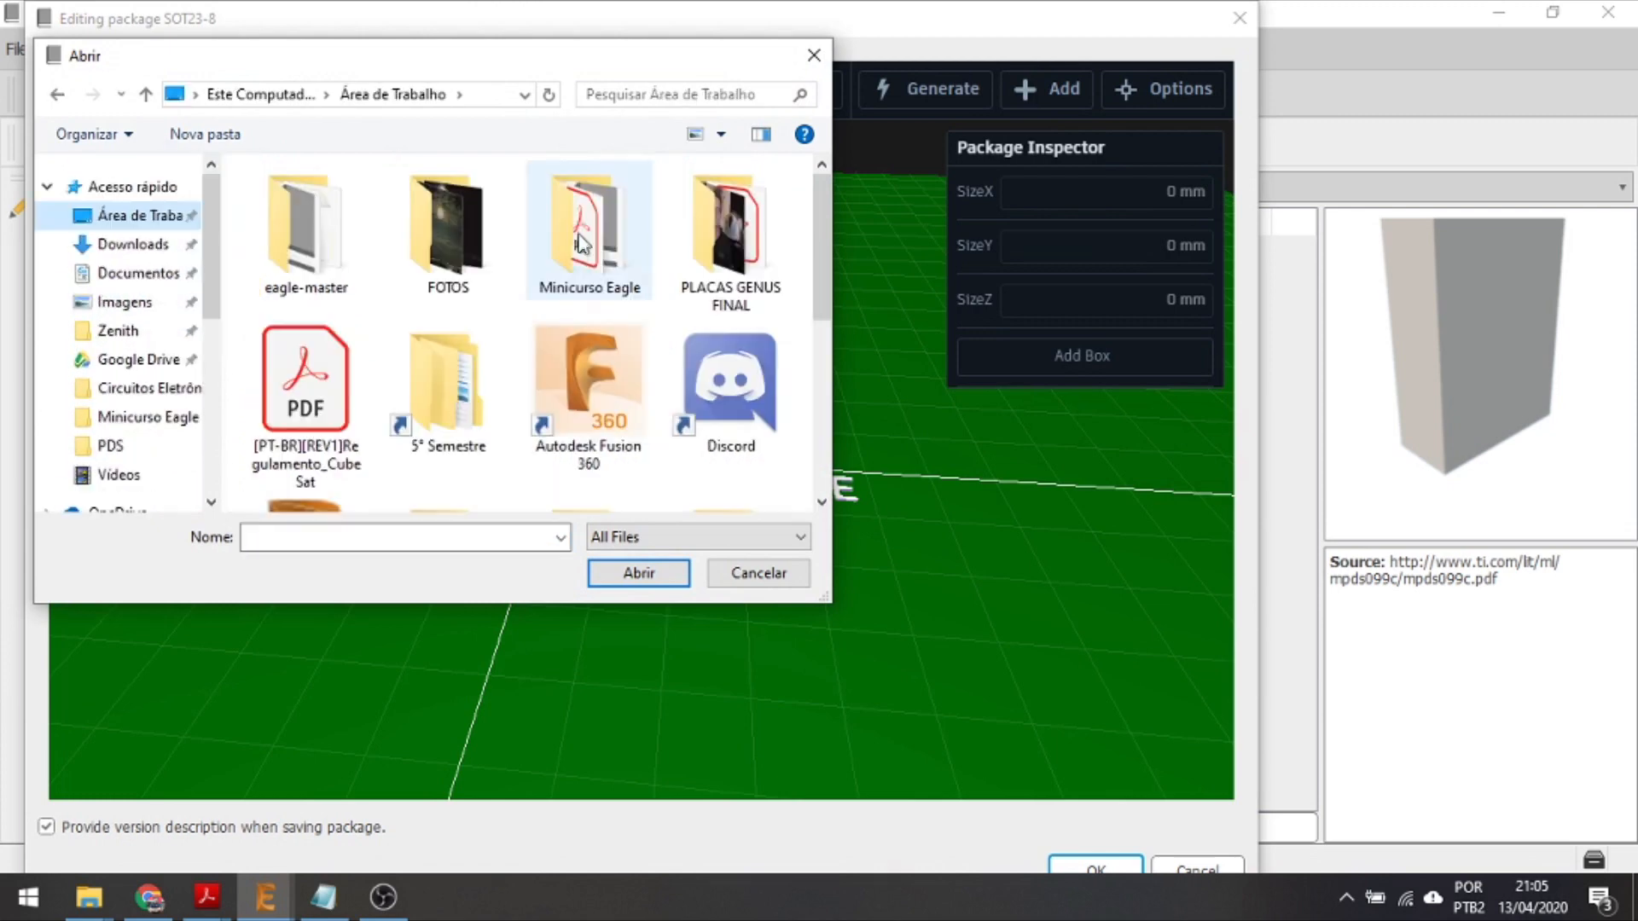
double_click(580, 245)
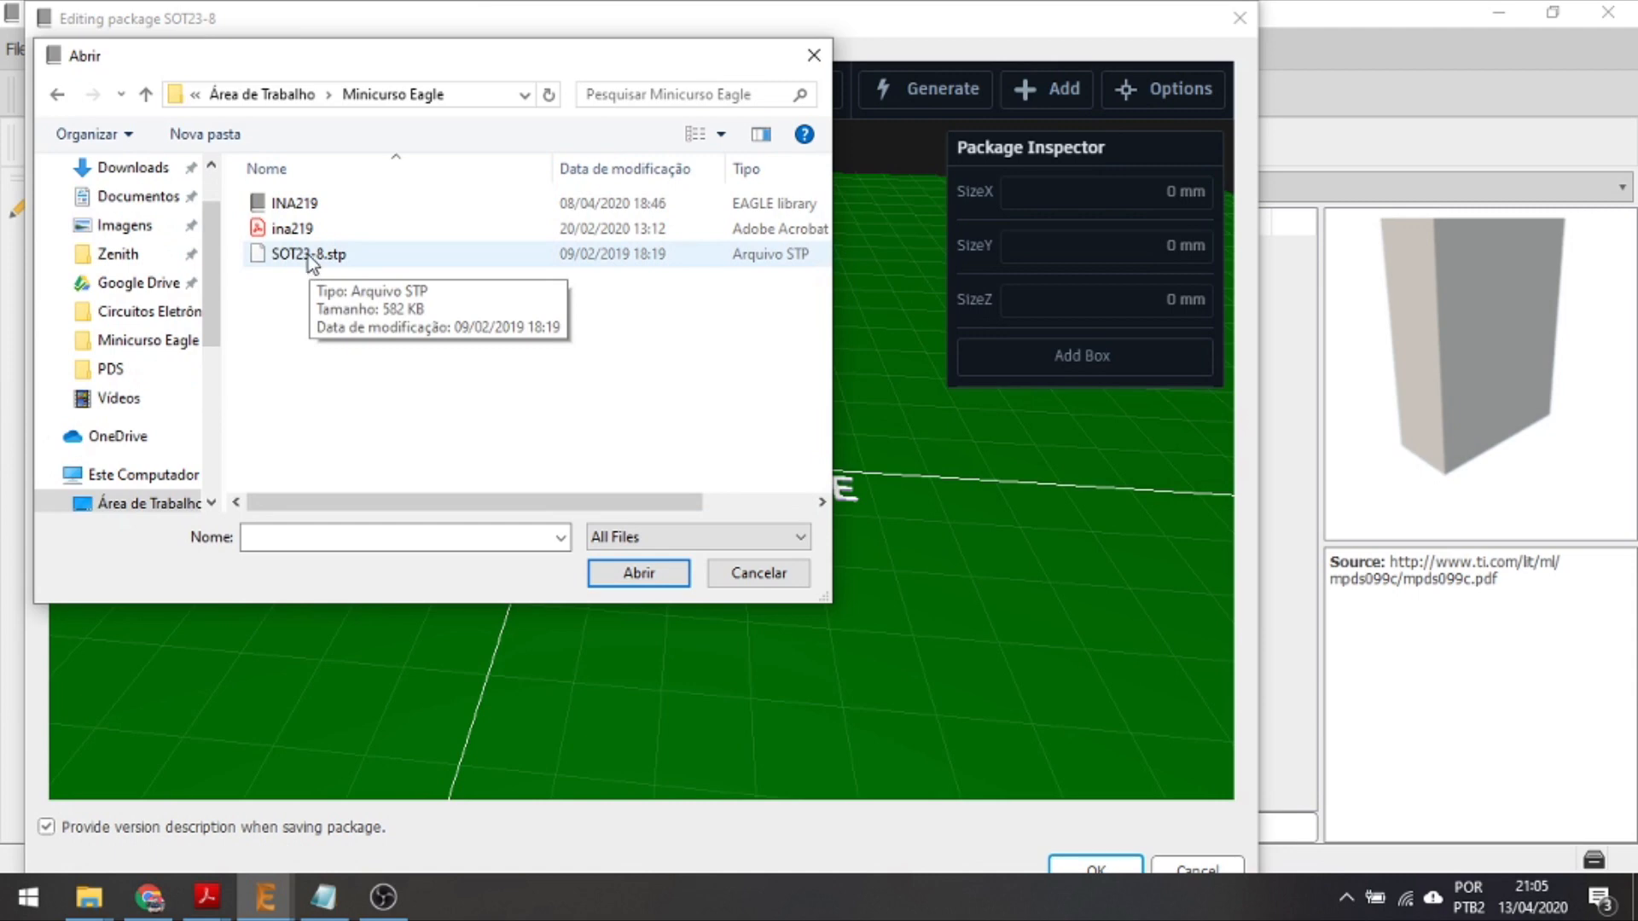
click(309, 254)
click(648, 572)
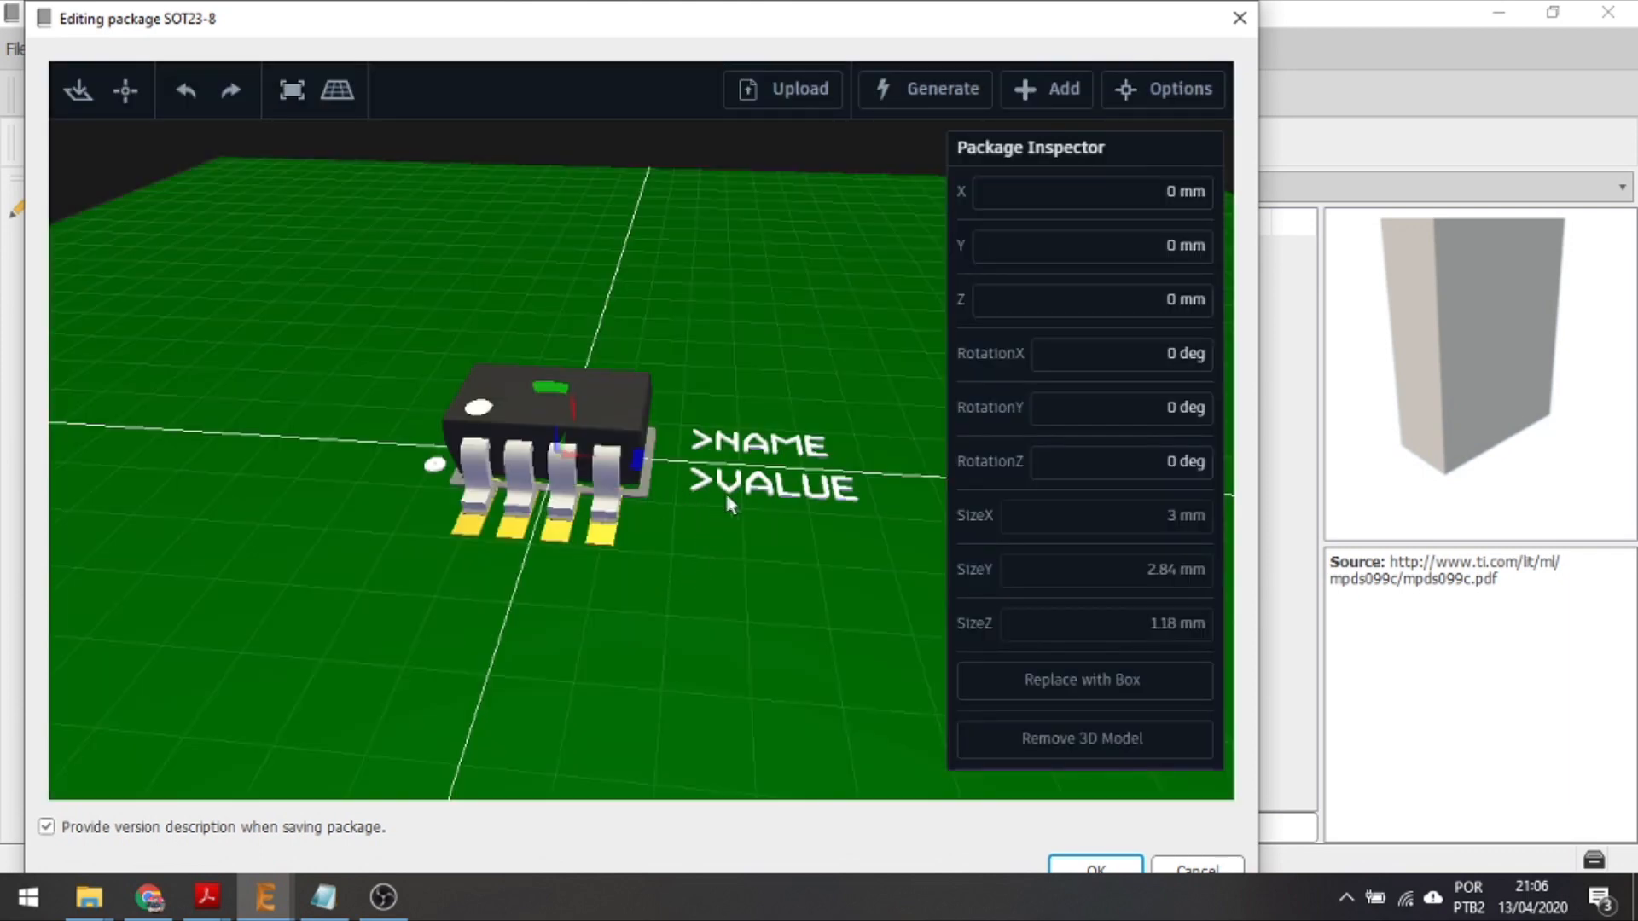
Lower the uploaded chip model slightly to a Z position of -0.01 mm over its pads
drag(705, 411, 701, 485)
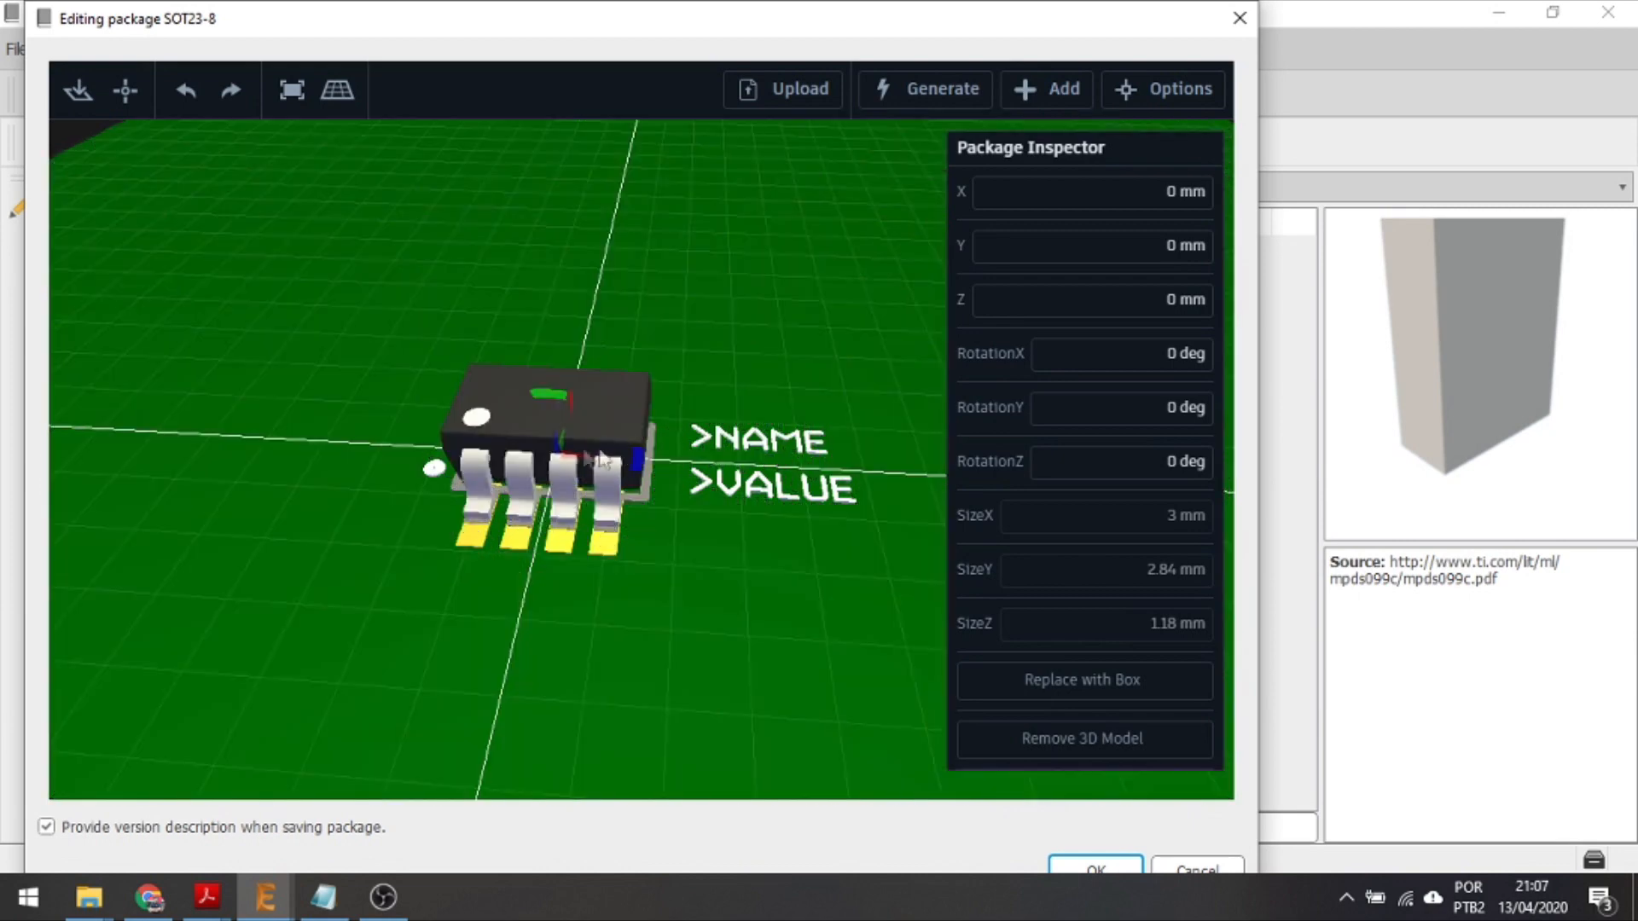
scroll(537, 460, up, 2)
scroll(539, 466, up, 1)
mouse_move(510, 458)
mouse_down()
mouse_move(512, 422)
mouse_move(521, 456)
mouse_up()
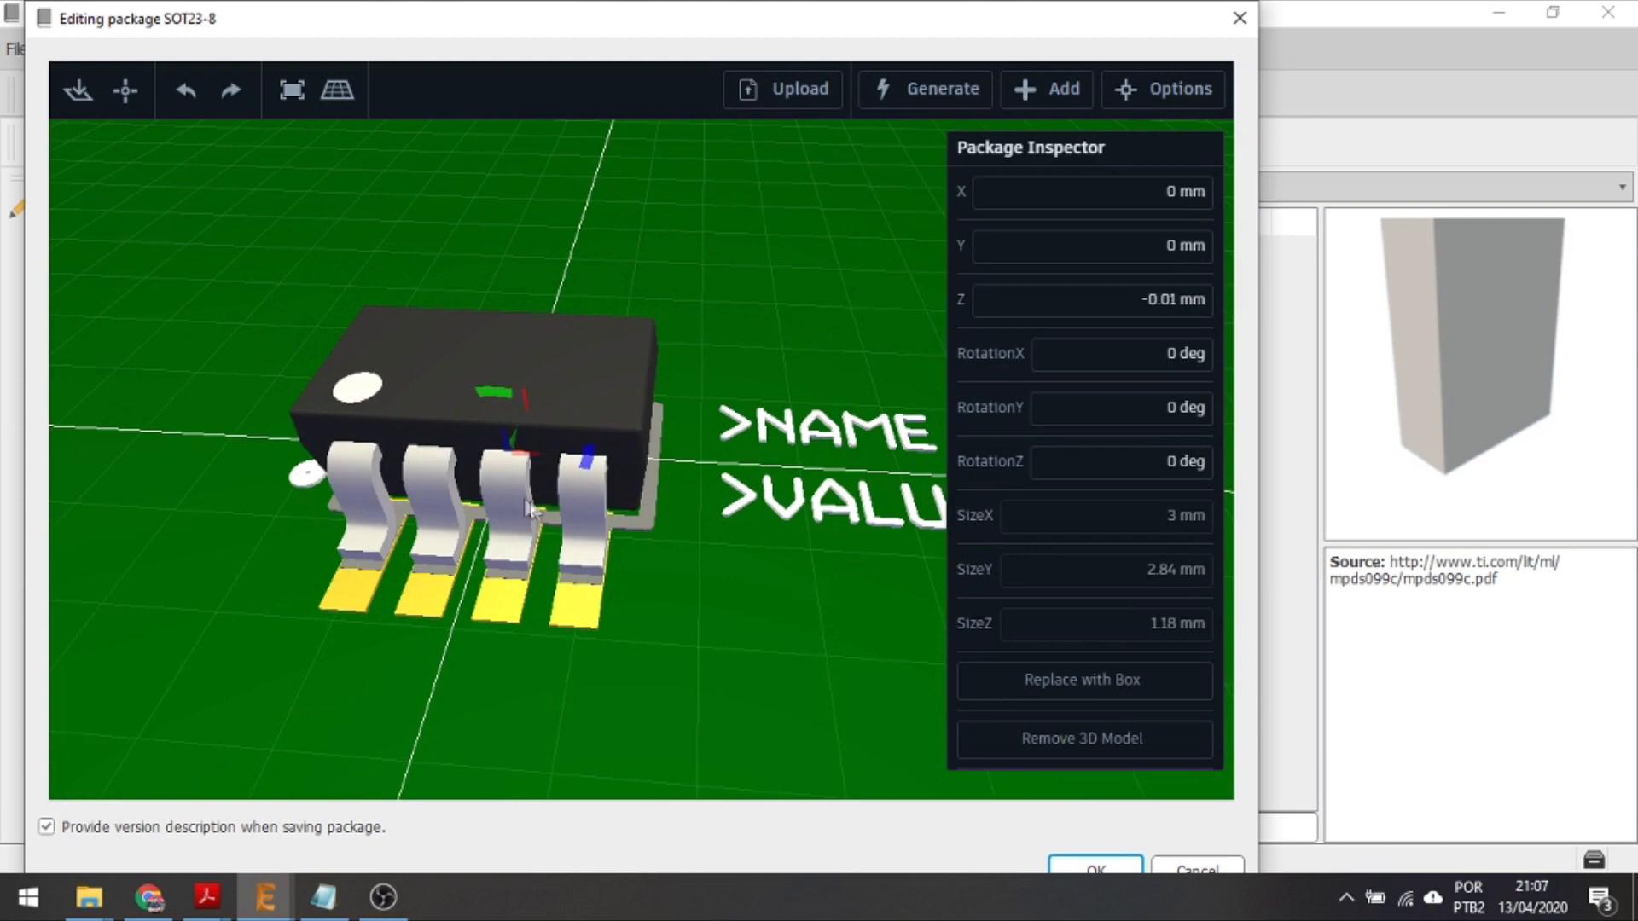
Check how the model's leads sit on the pads, and save the package with the version description "Created in EAGLE"
mouse_move(756, 567)
mouse_down()
mouse_move(749, 657)
mouse_move(676, 720)
mouse_move(715, 744)
mouse_move(771, 665)
mouse_move(892, 662)
mouse_move(944, 618)
mouse_move(903, 559)
mouse_move(852, 611)
mouse_move(766, 591)
mouse_up()
click(763, 582)
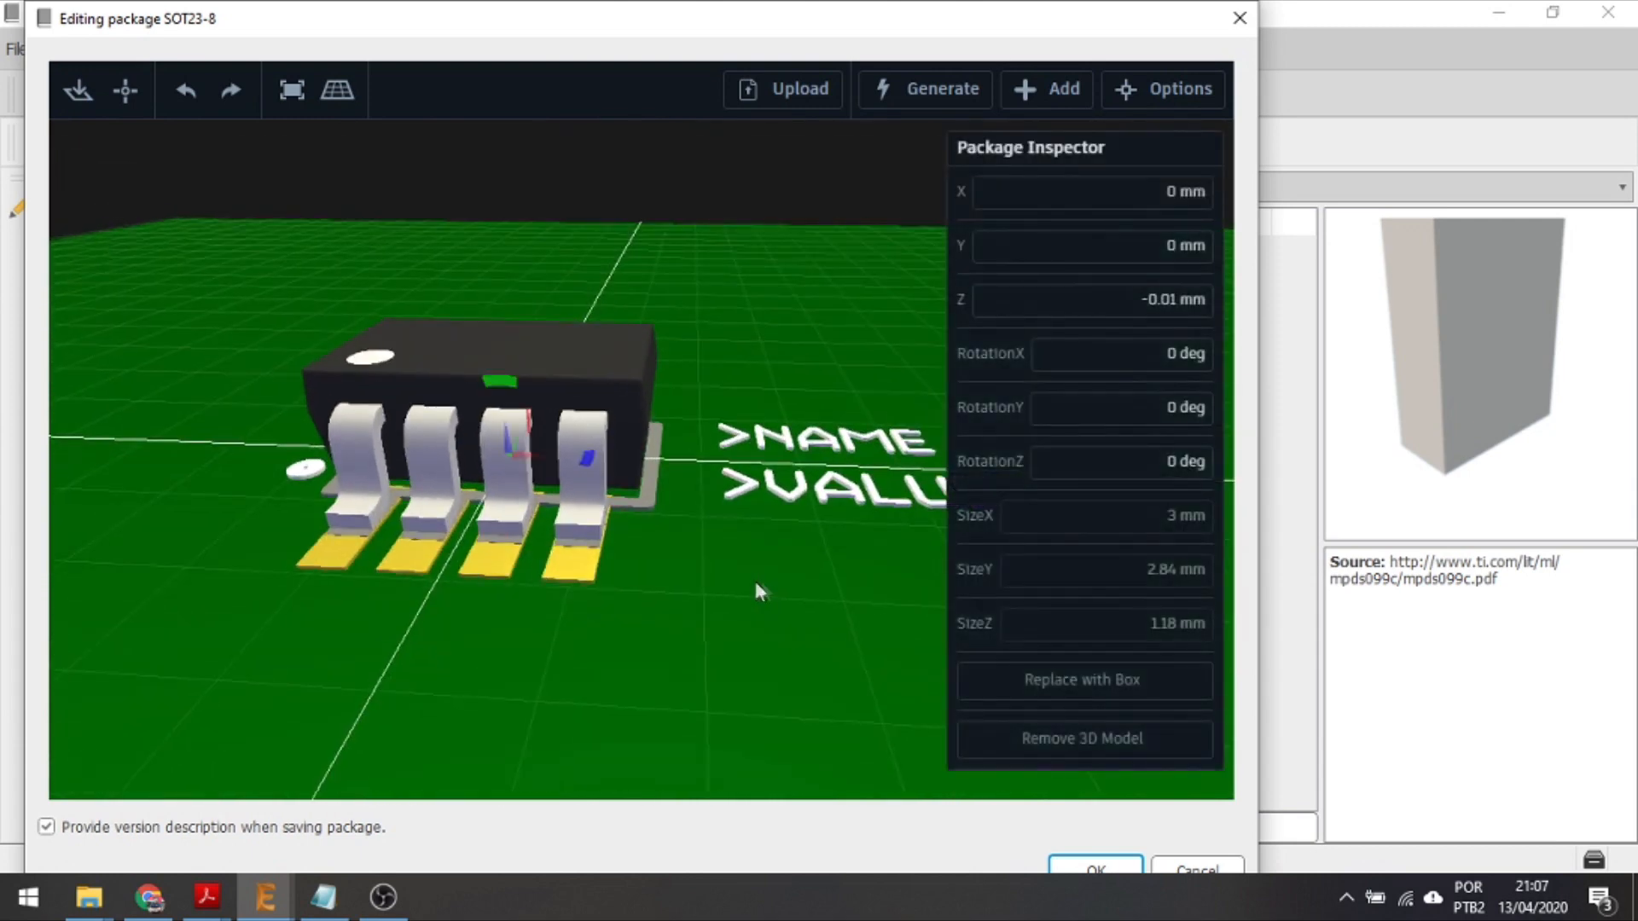
drag(586, 696, 598, 658)
click(598, 658)
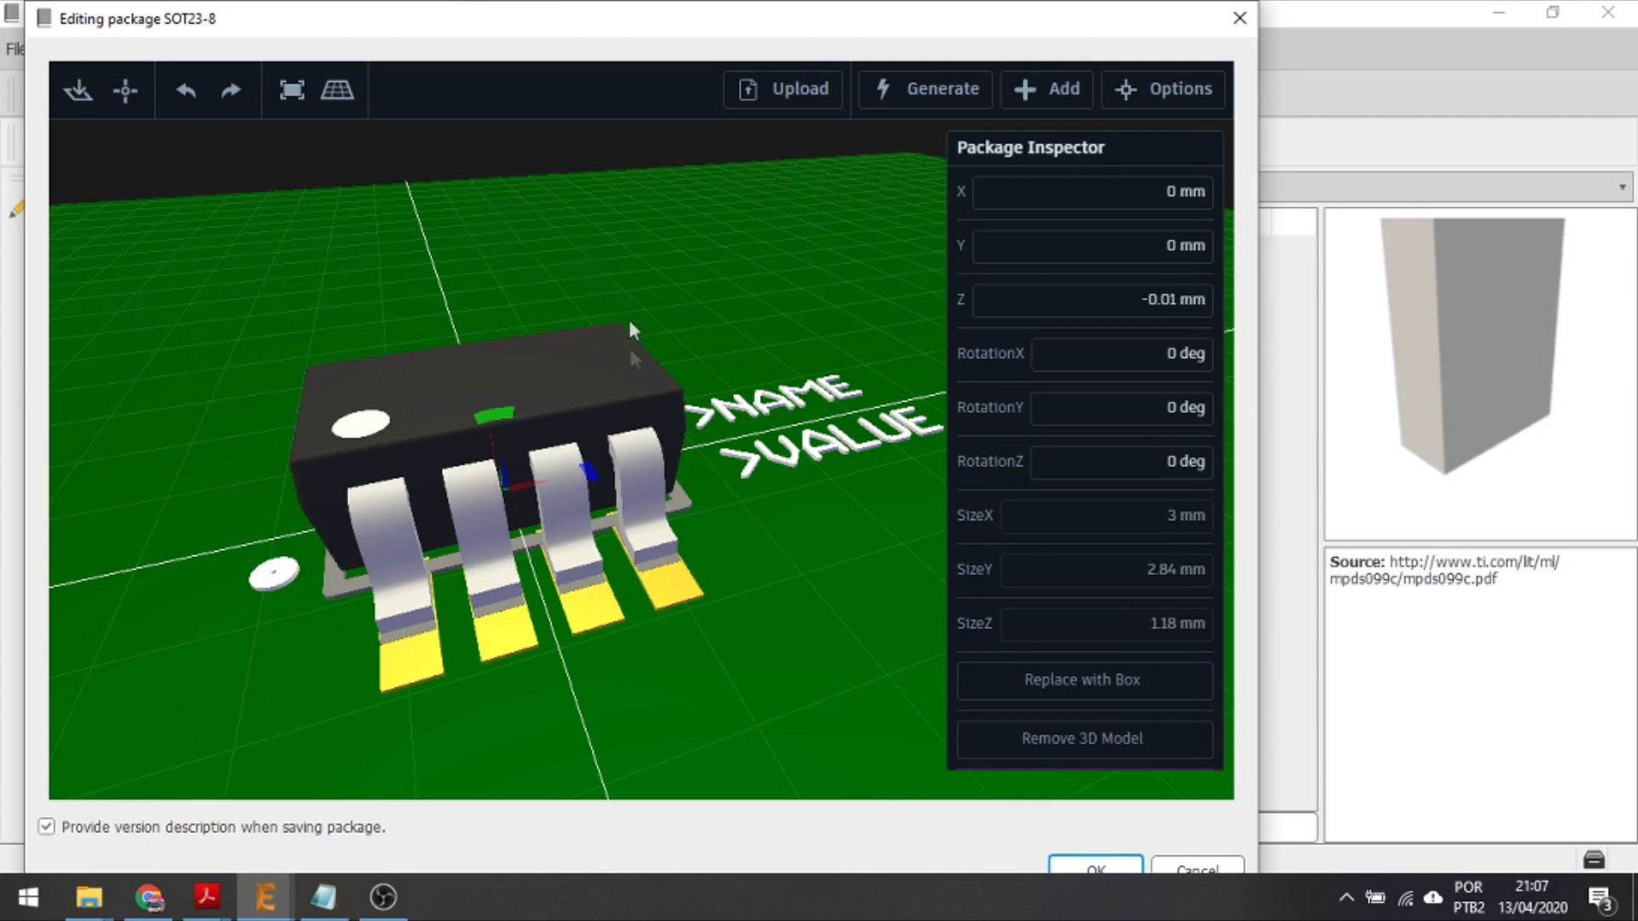
click(1083, 866)
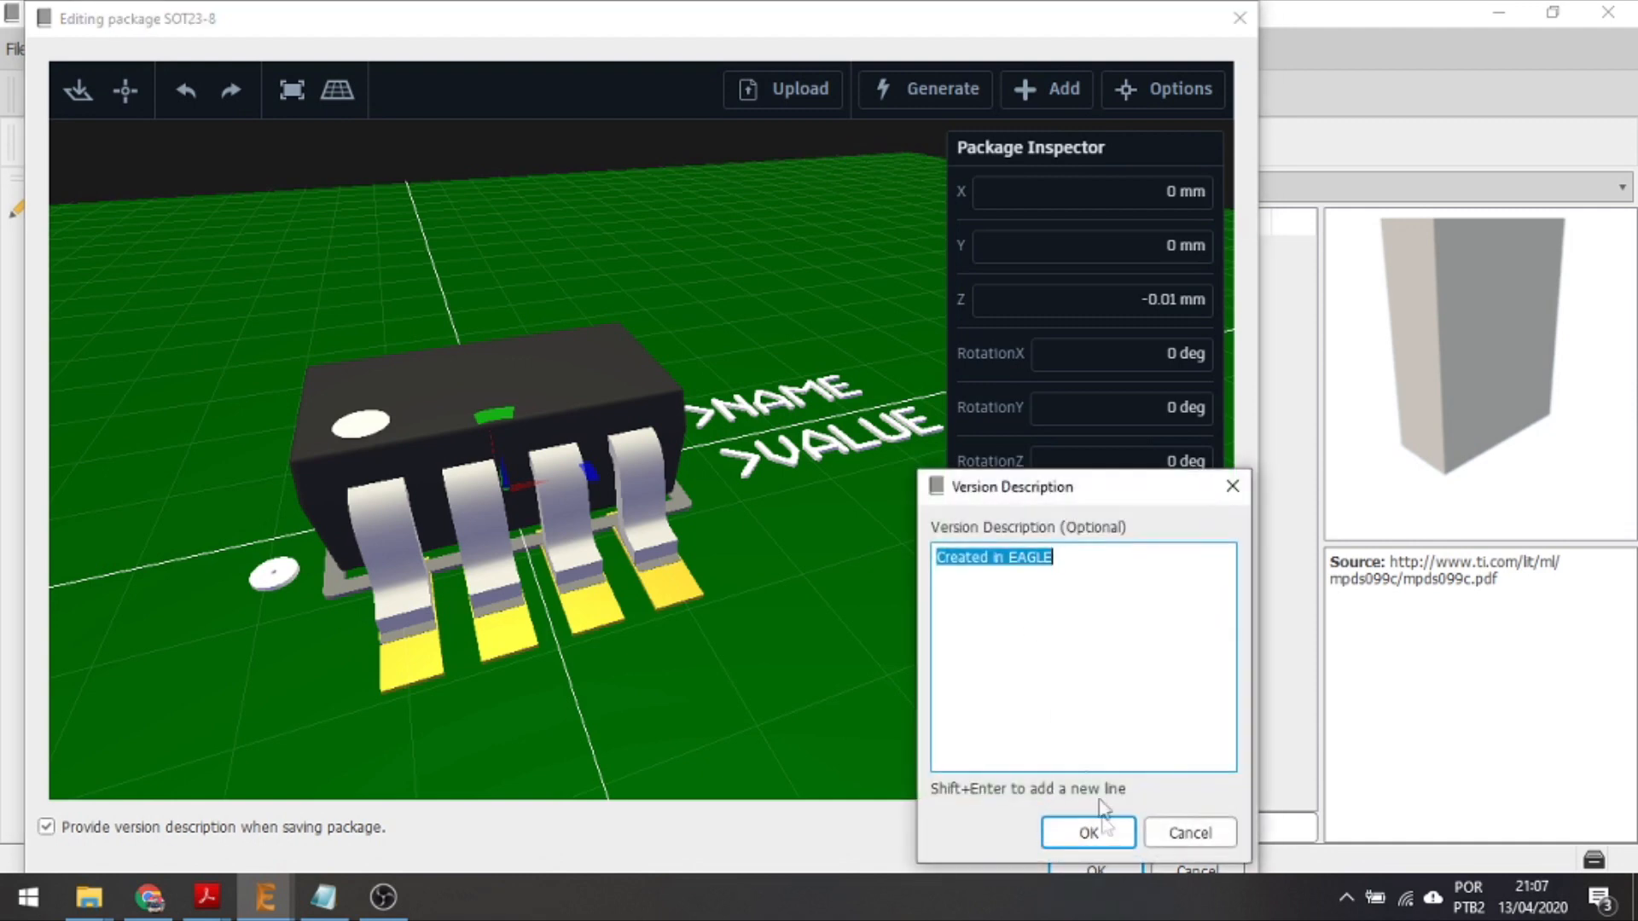
click(1108, 841)
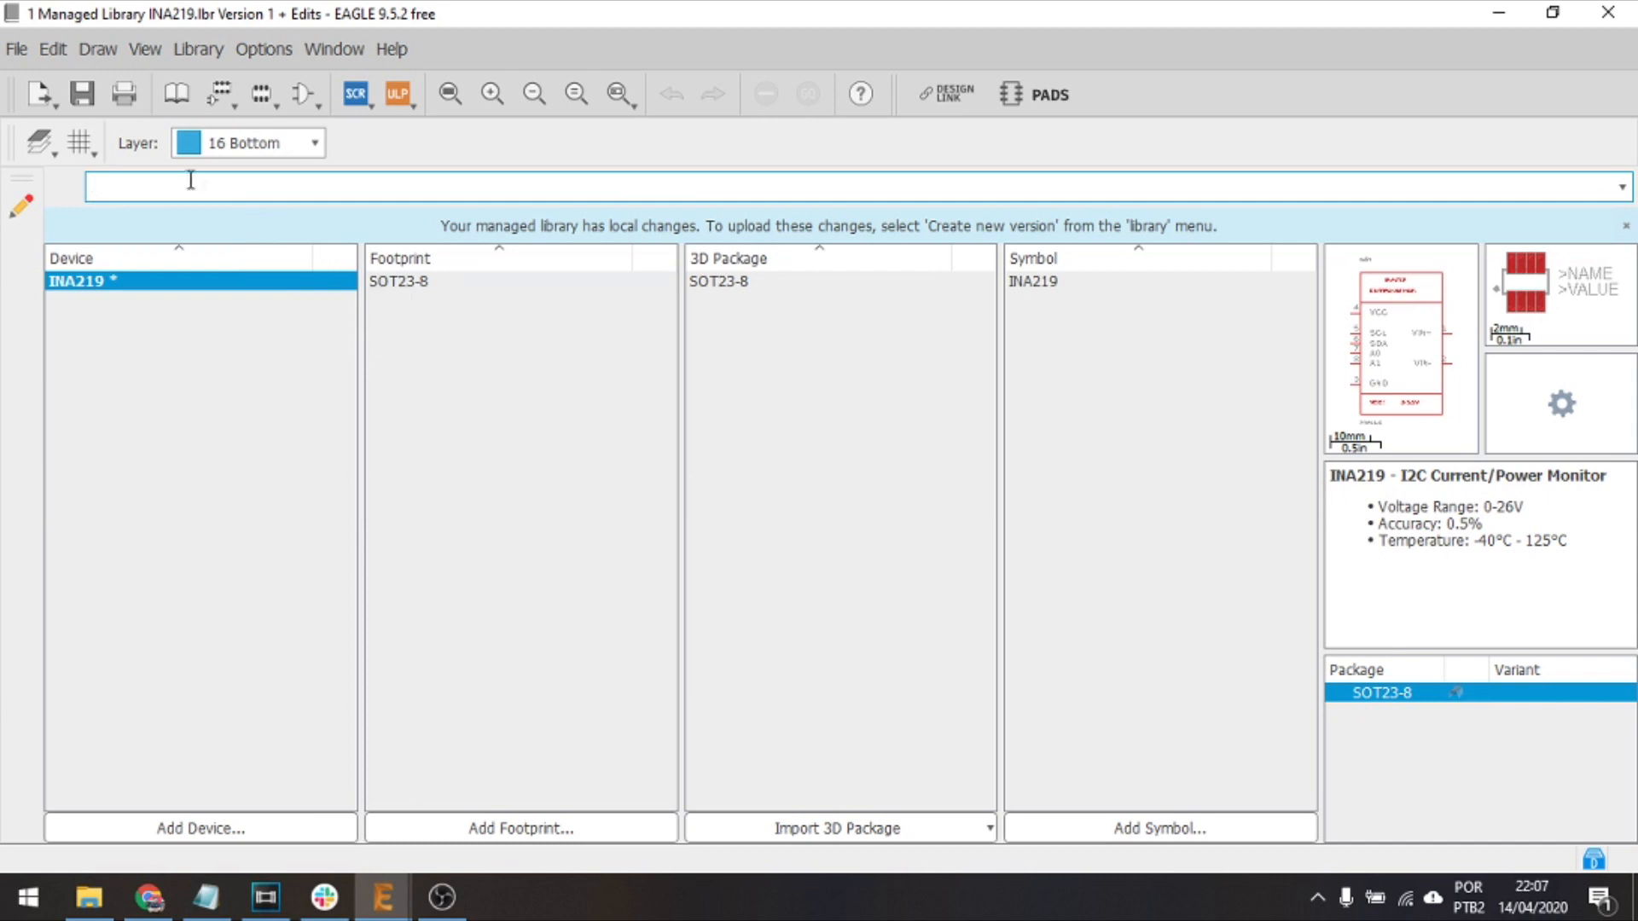
Save the managed INA219.lbr library and close its editor window
click(91, 108)
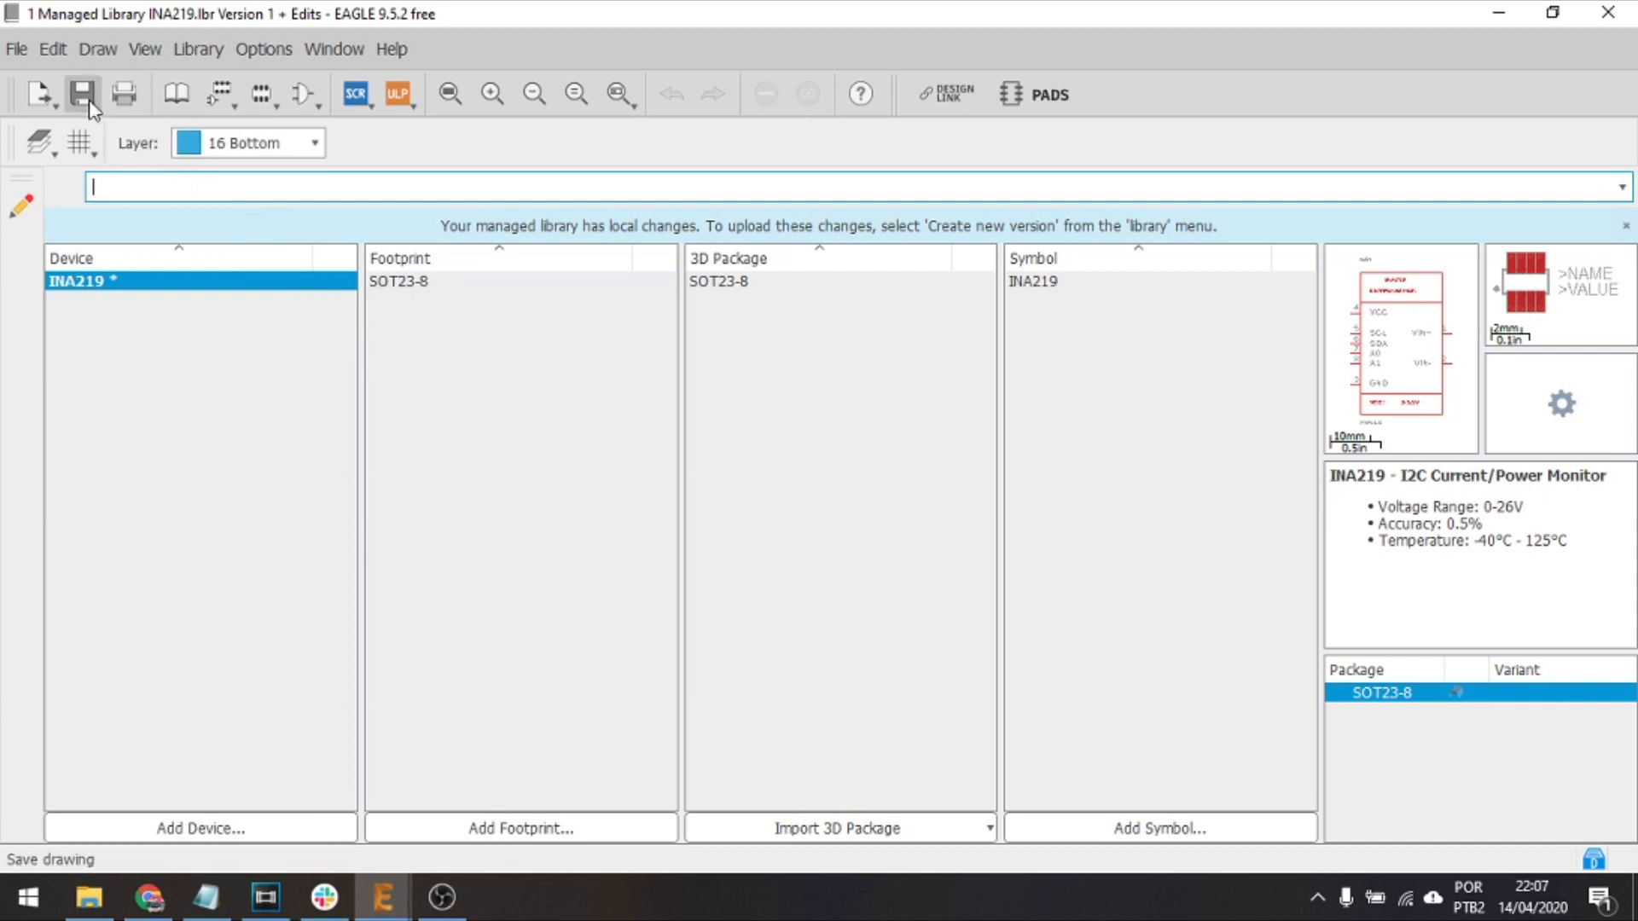
click(1608, 12)
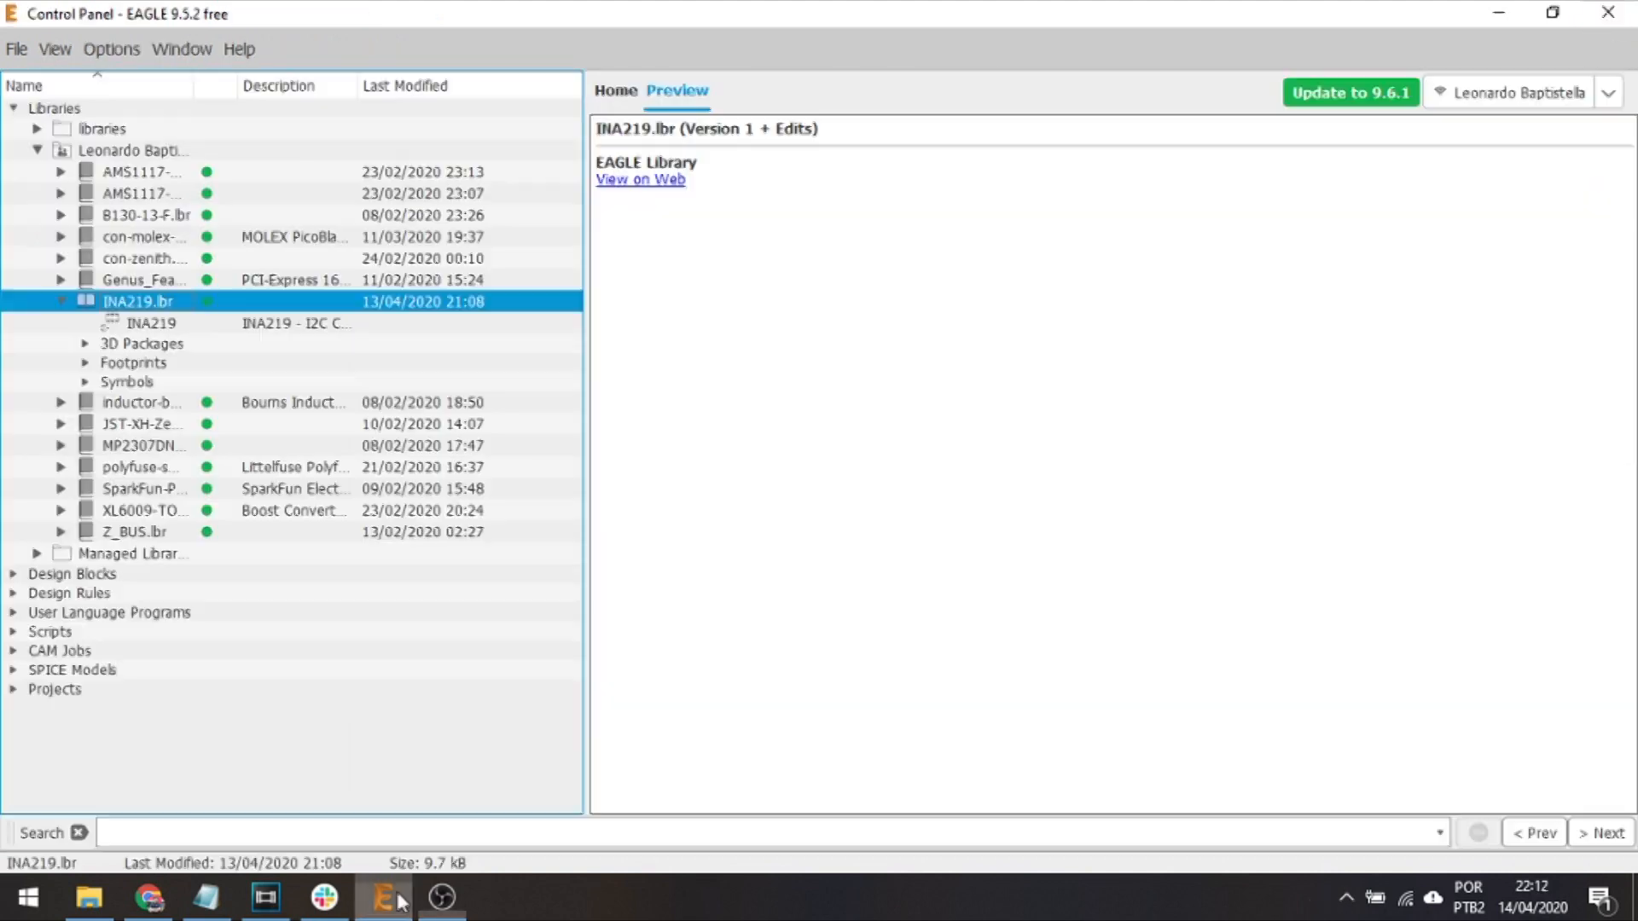